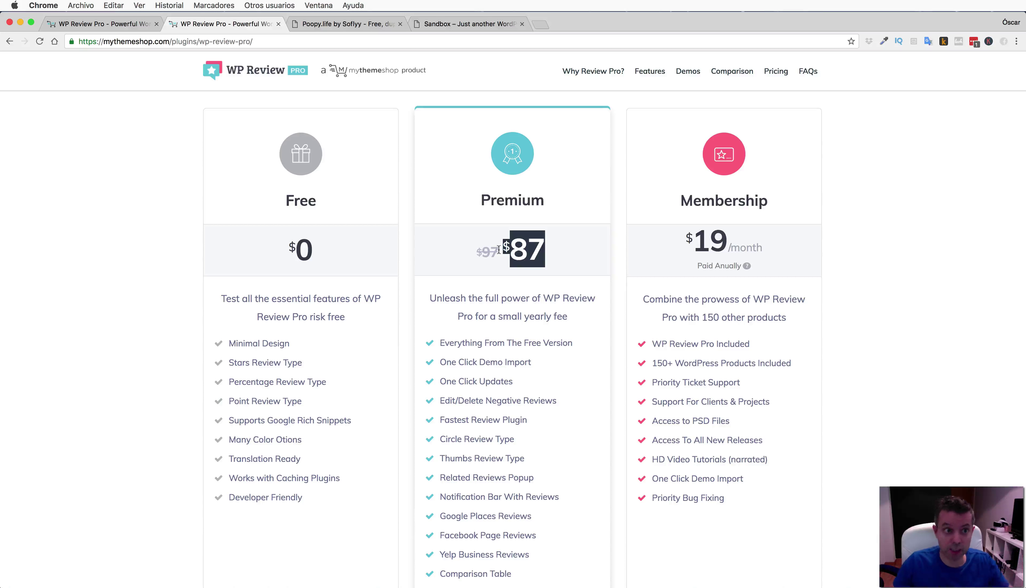
# Close the poopy.life page and open the Sandbox site's administration page for adding new plugins.
pyautogui.click(343, 23)
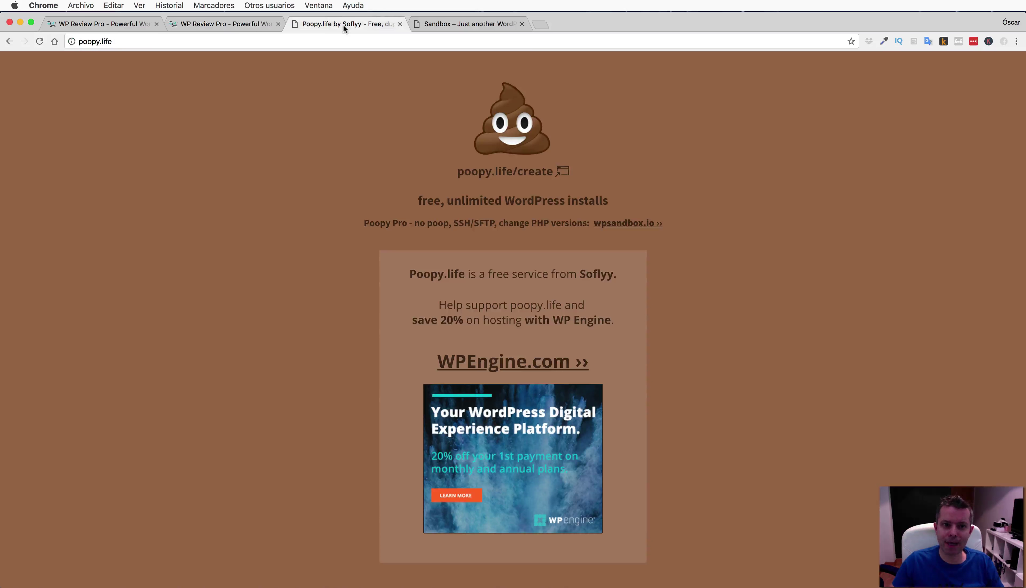
pyautogui.click(400, 24)
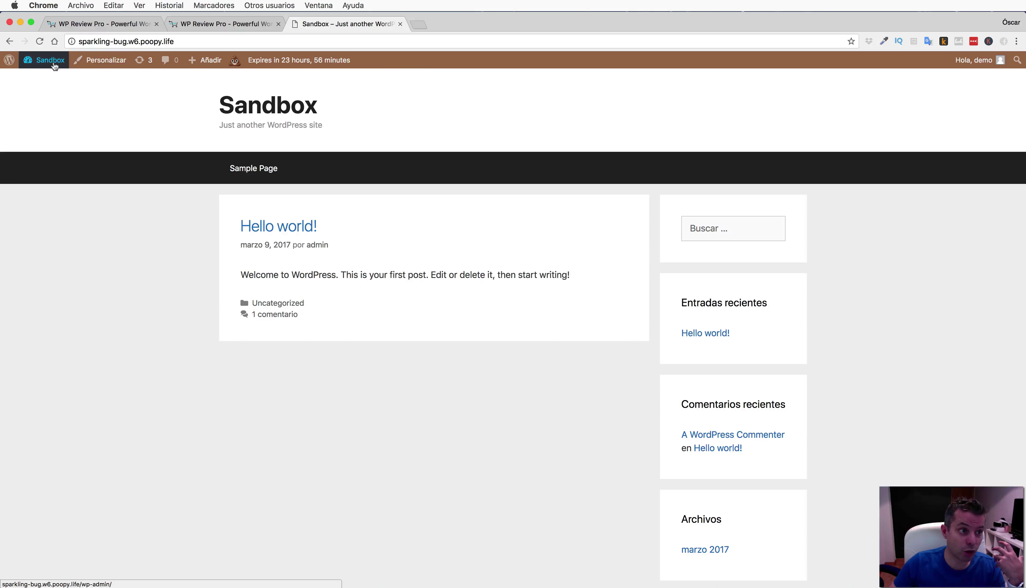
pyautogui.moveTo(48, 61)
pyautogui.click(51, 83)
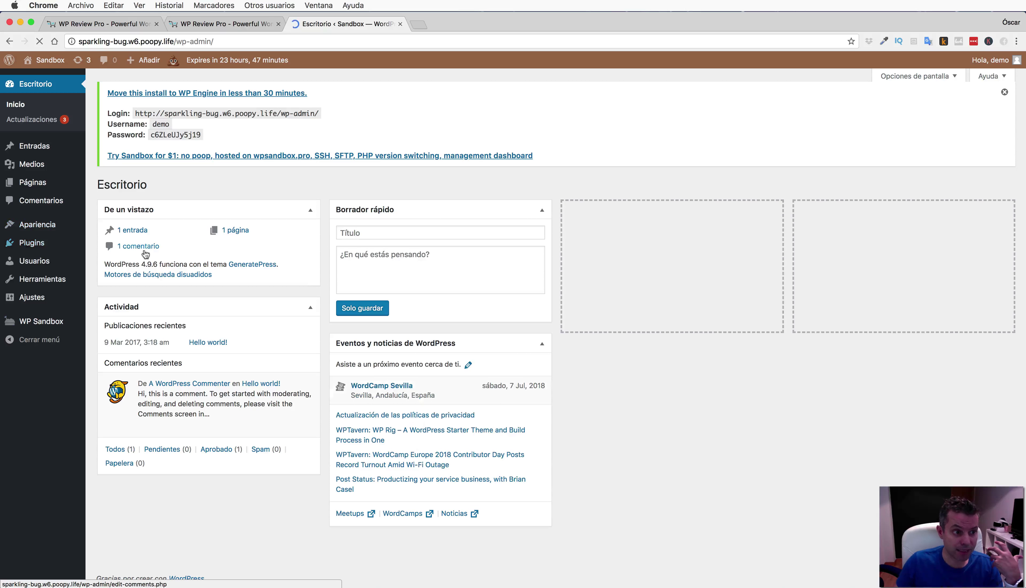
pyautogui.moveTo(52, 244)
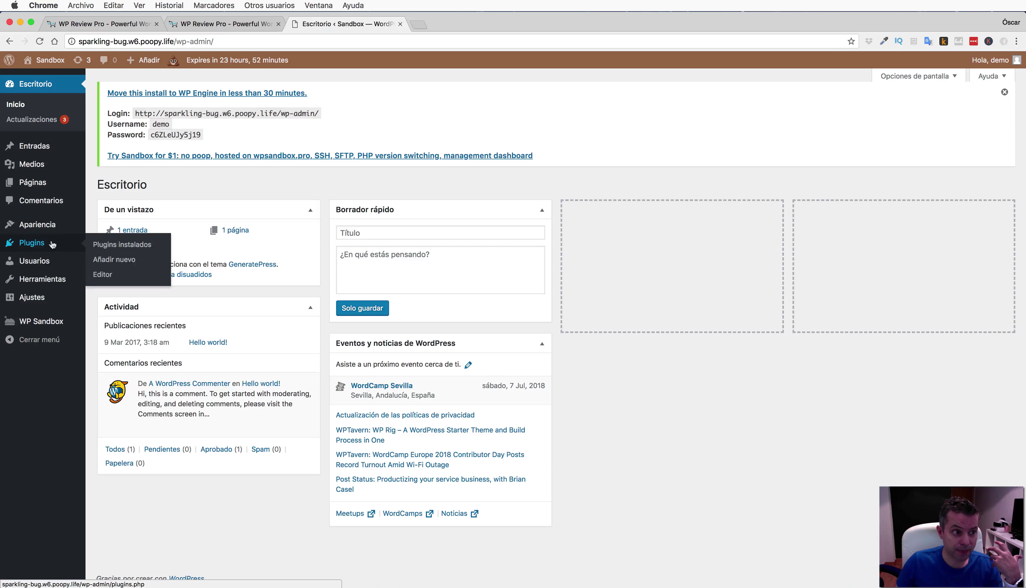
pyautogui.click(125, 260)
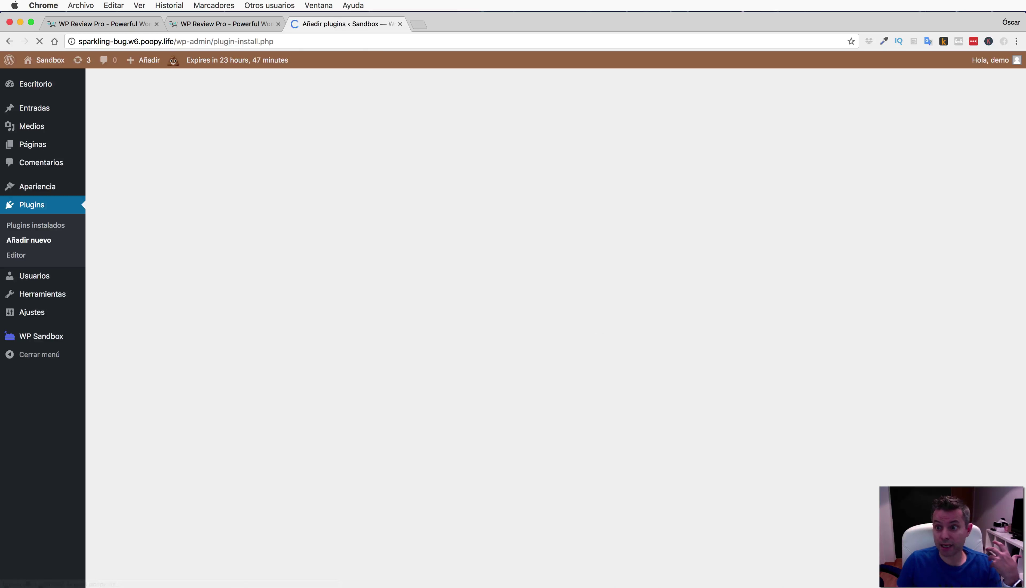
# Upload and install the plugin from the file wp-review-pro.zip, and activate it.
pyautogui.press('super+Tab')
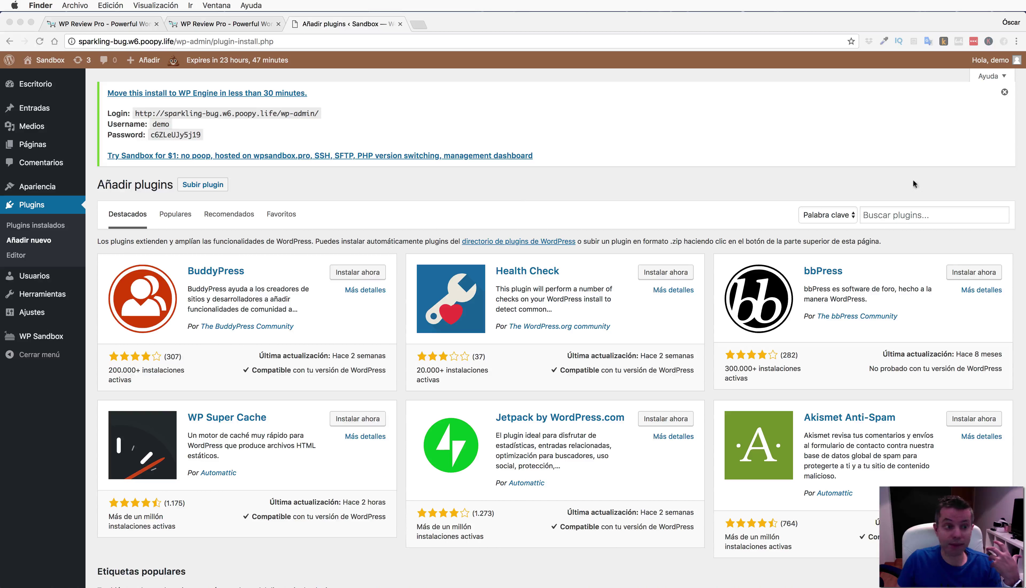
pyautogui.click(277, 198)
pyautogui.click(214, 186)
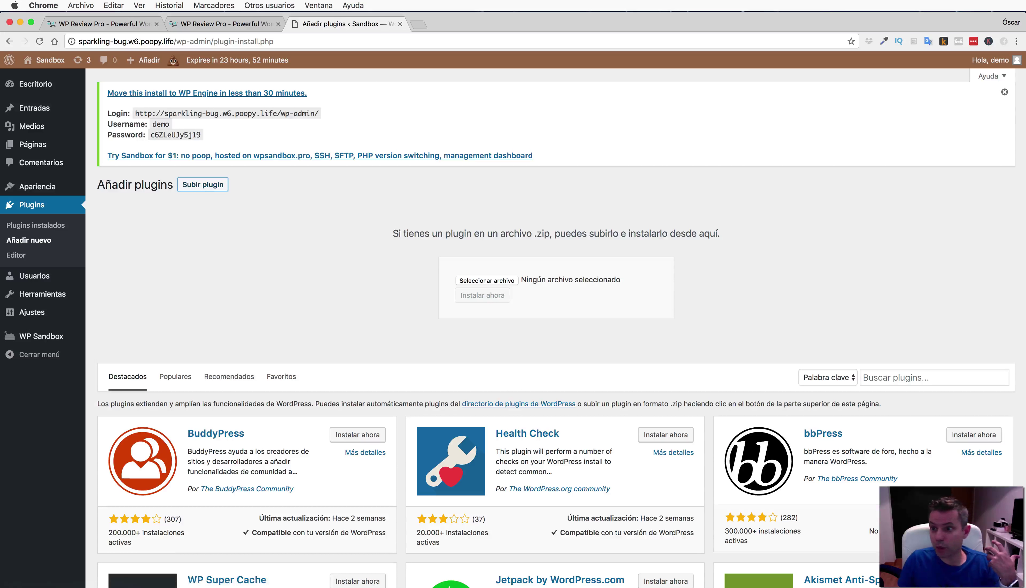
pyautogui.moveTo(586, 1); pyautogui.dragTo(496, 280)
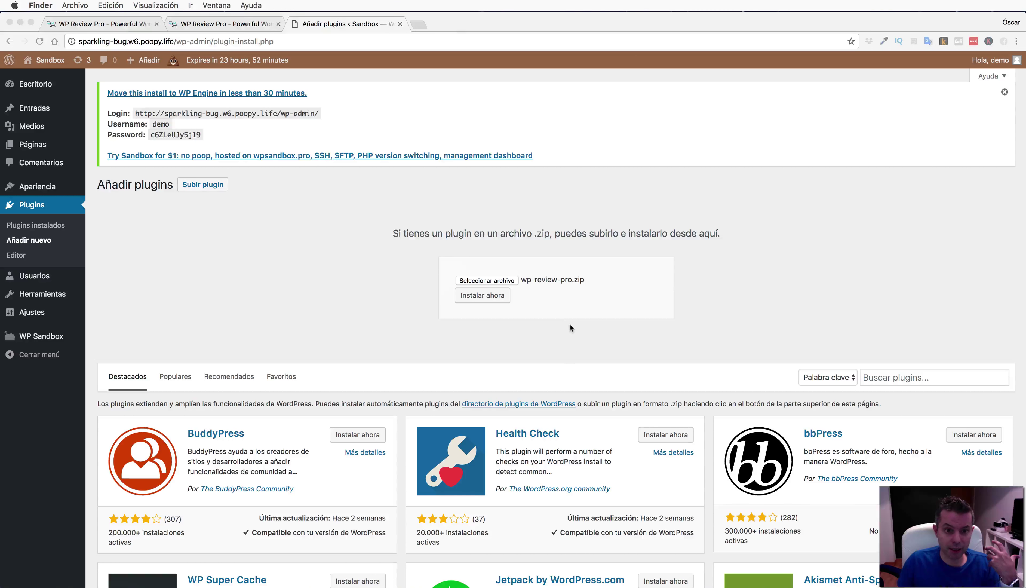
pyautogui.click(476, 296)
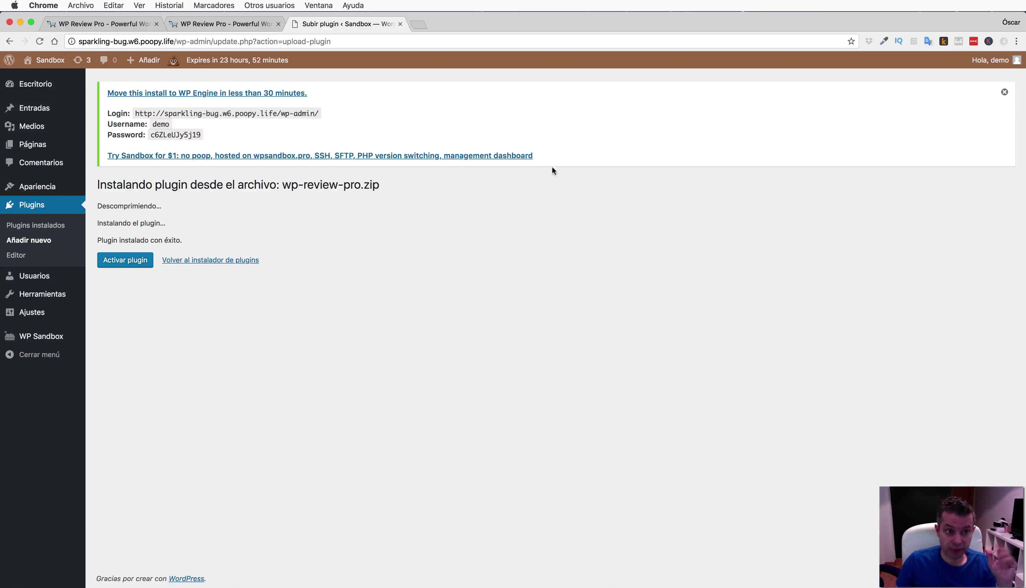
pyautogui.click(135, 262)
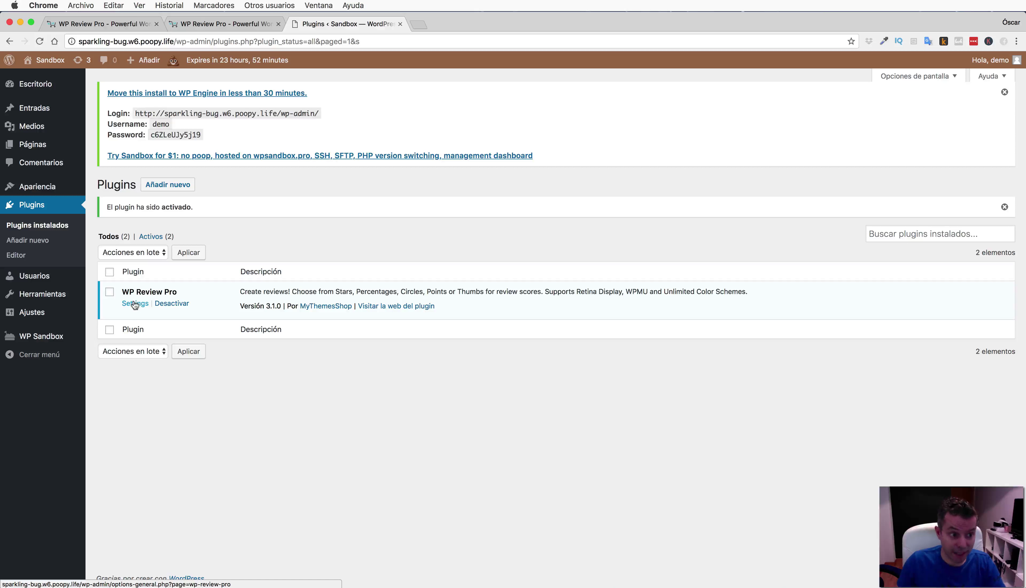
# Open the WP Review Pro settings and look over the general options in the Global section.
pyautogui.moveTo(30, 313)
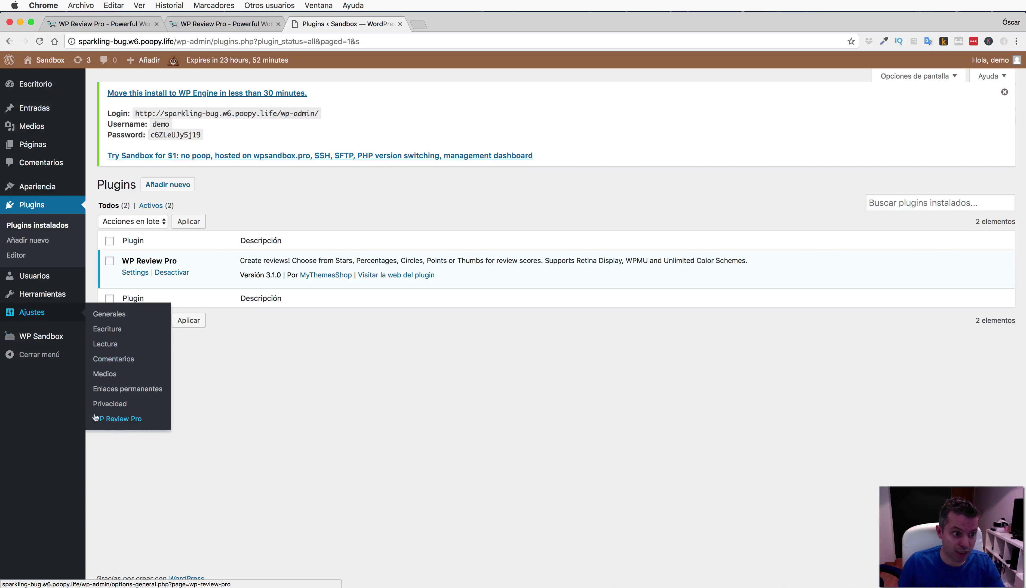
pyautogui.click(127, 423)
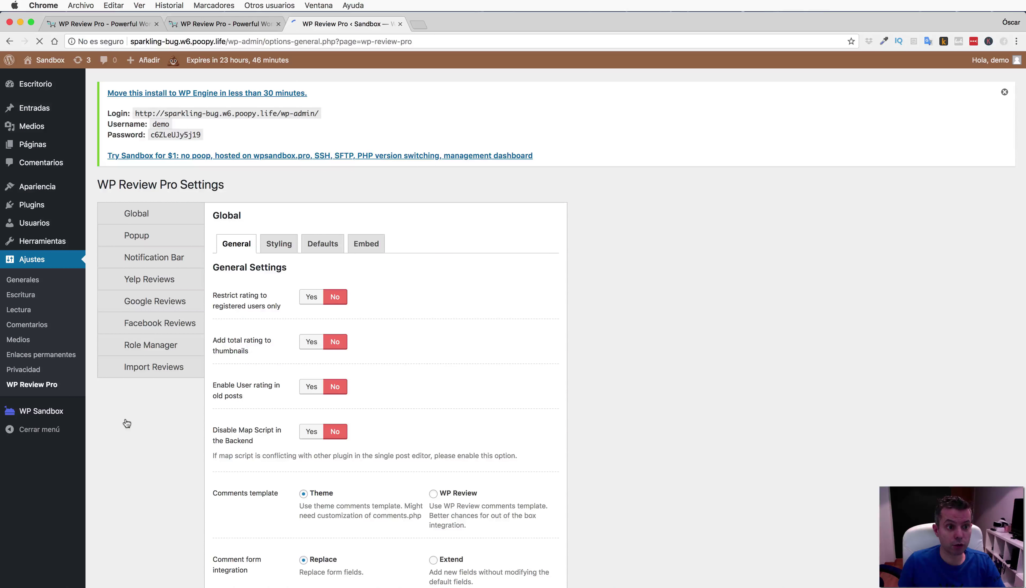
pyautogui.scroll(-1, 584, 290)
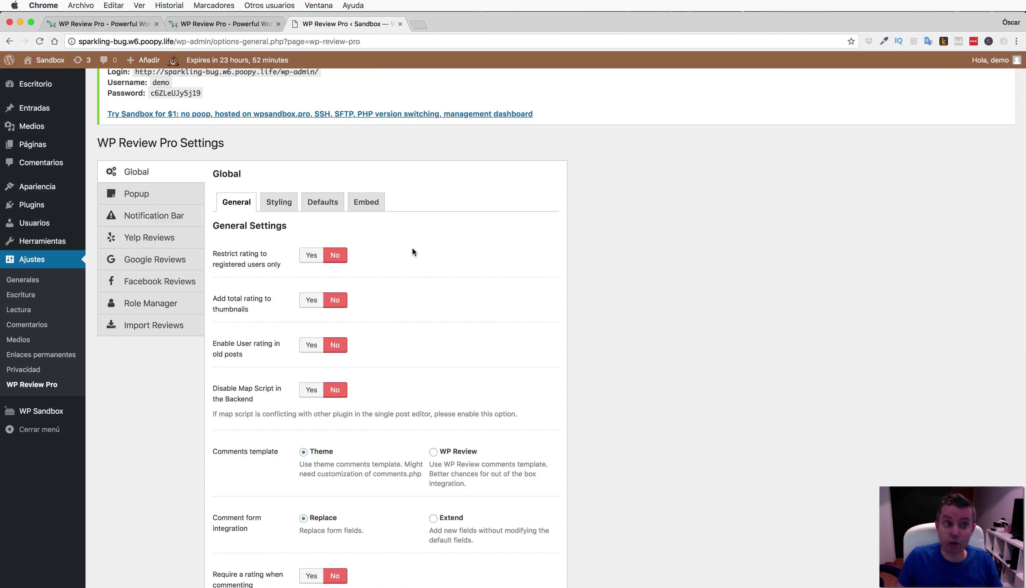
# Start a new post and set its review type to Star in the review box.
pyautogui.moveTo(141, 64)
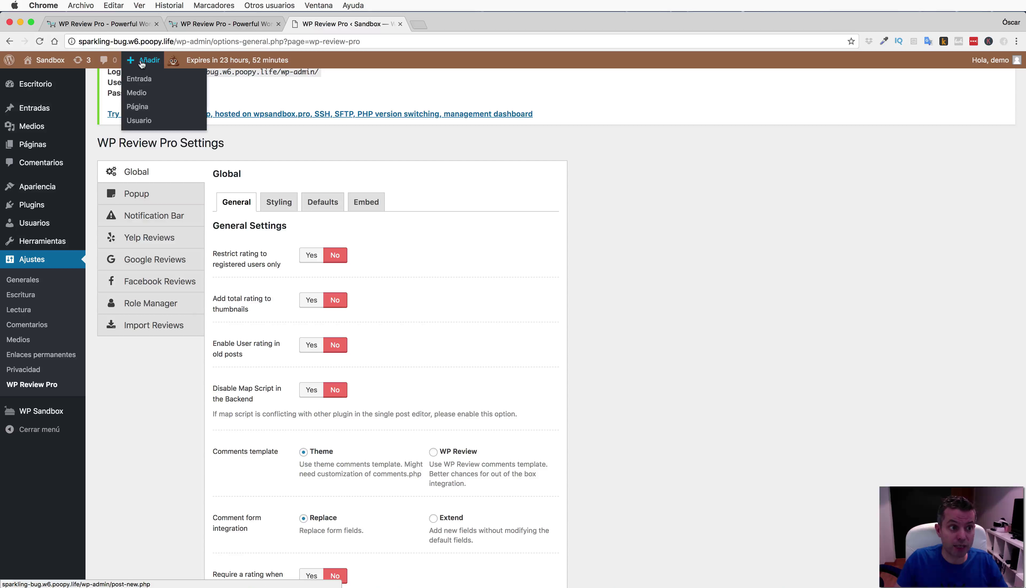
pyautogui.click(147, 81)
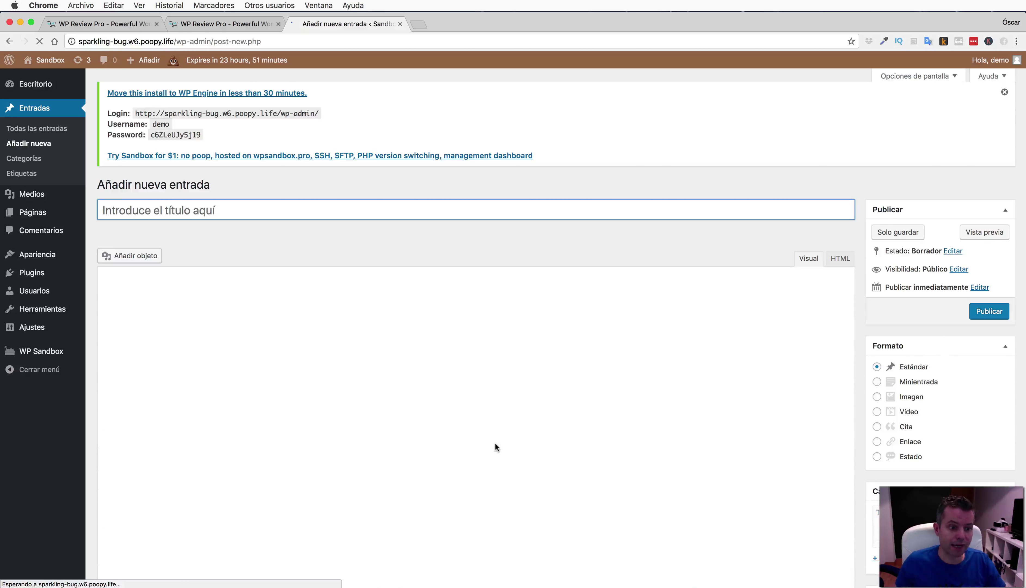
pyautogui.scroll(-5, 496, 446)
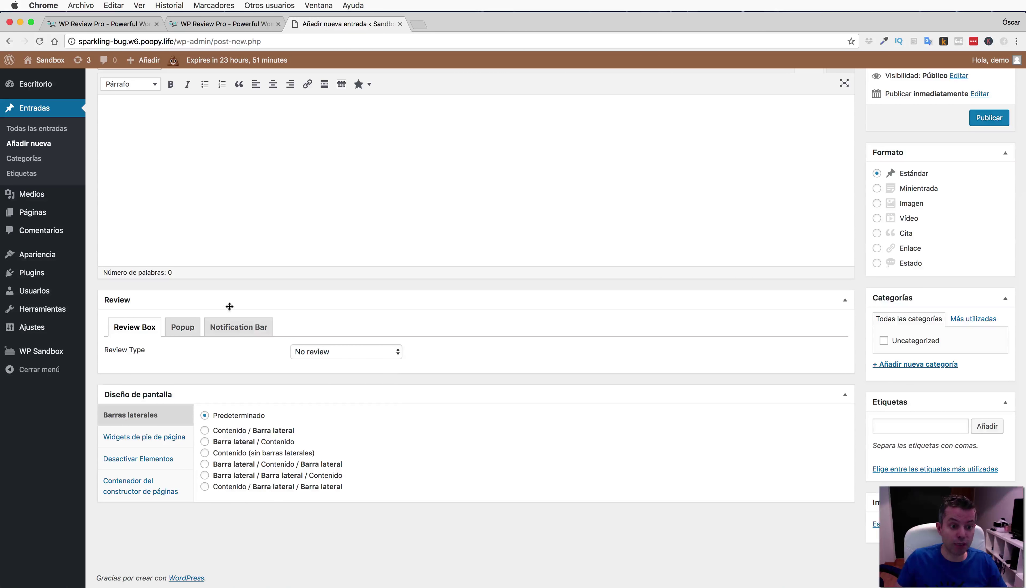
pyautogui.click(332, 352)
pyautogui.click(331, 361)
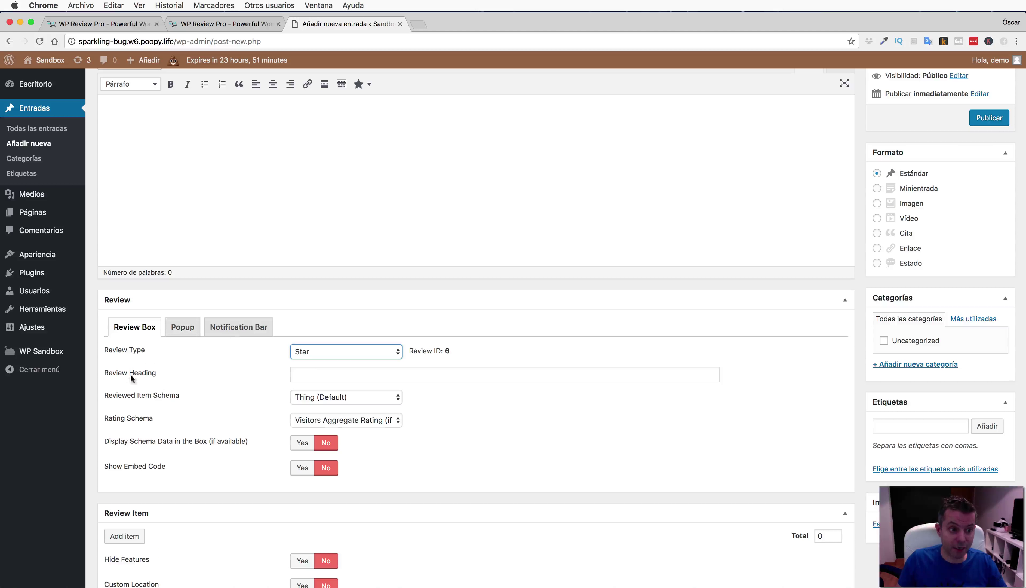
pyautogui.scroll(5, 208, 389)
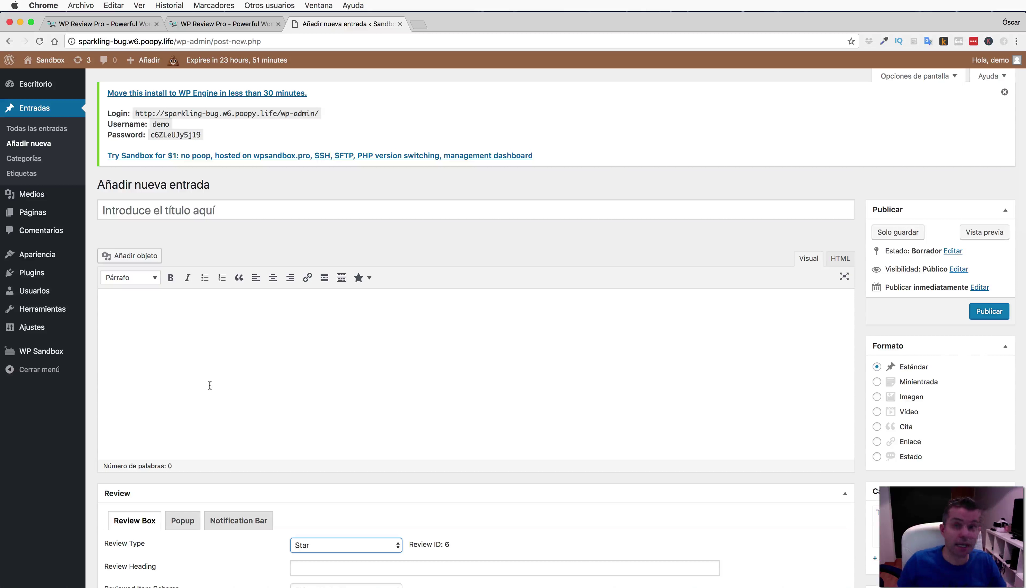
# Import the demo data from the Import Reviews section of the WP Review Pro settings.
pyautogui.moveTo(37, 330)
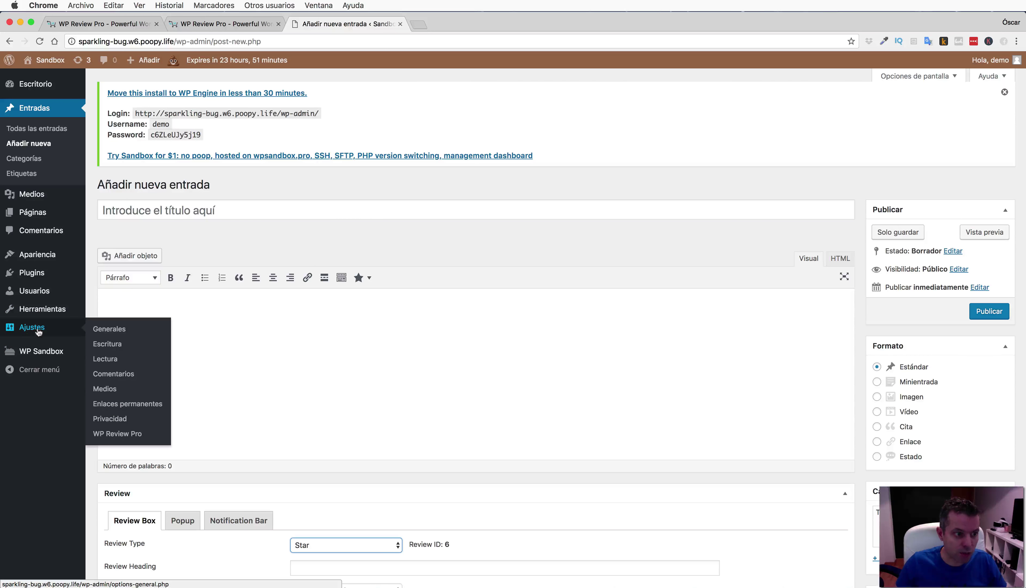
pyautogui.click(131, 439)
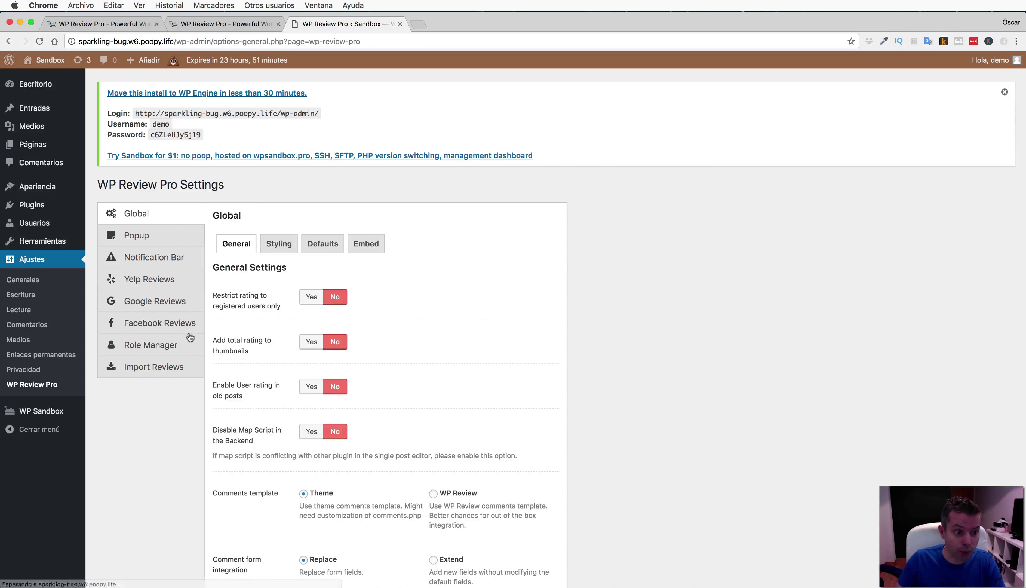
pyautogui.click(148, 371)
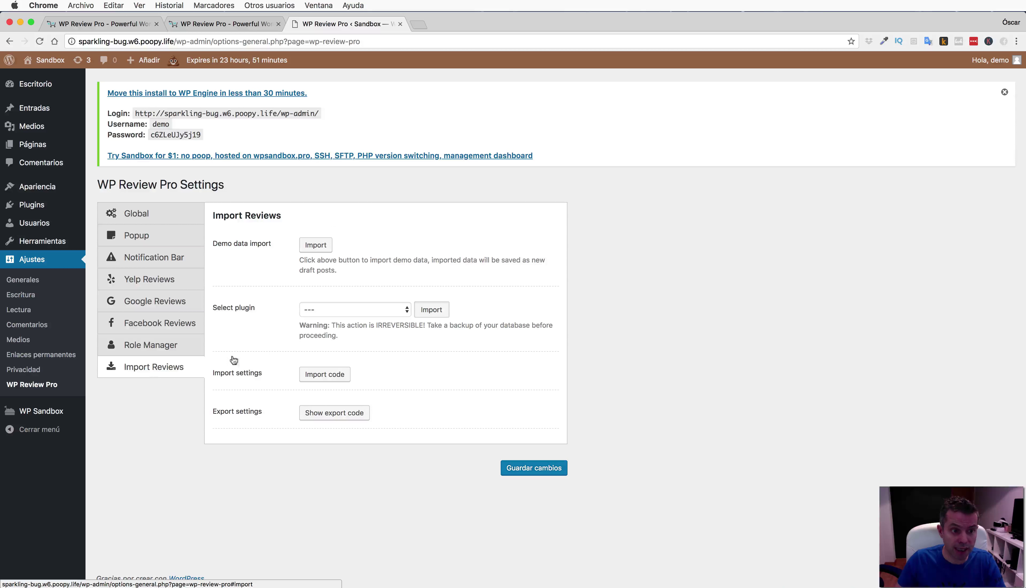
pyautogui.click(316, 245)
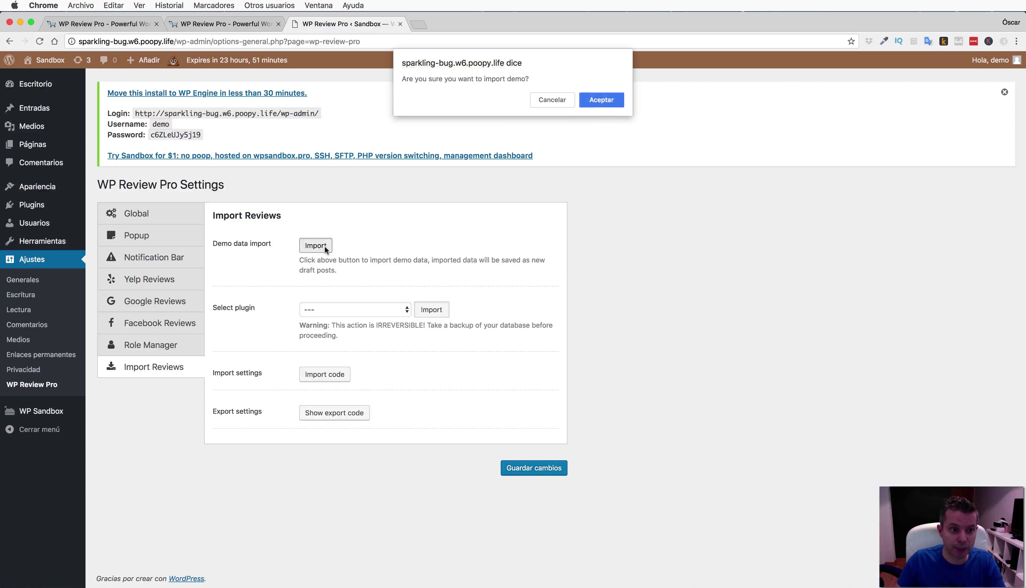
pyautogui.click(609, 98)
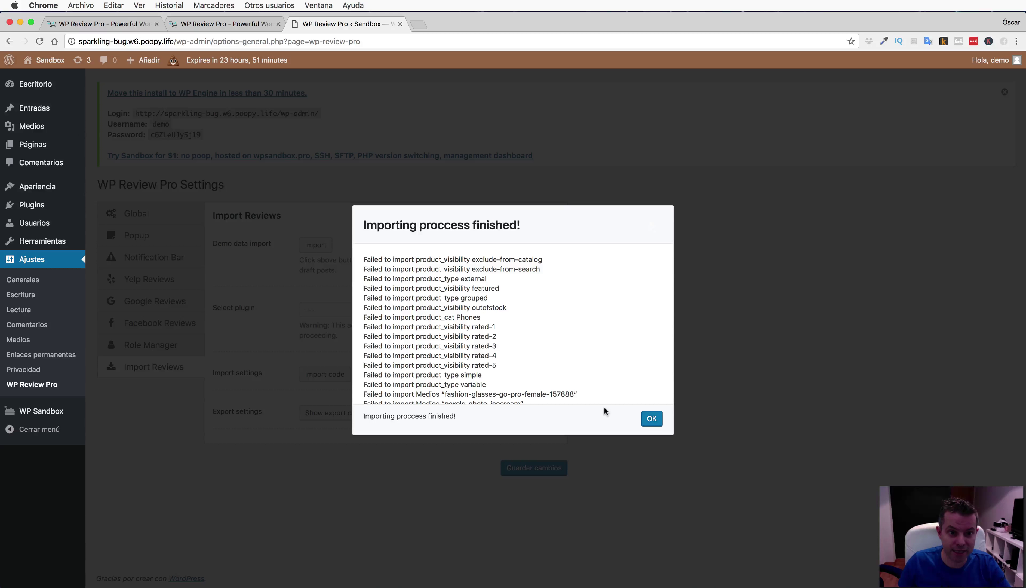
pyautogui.click(652, 419)
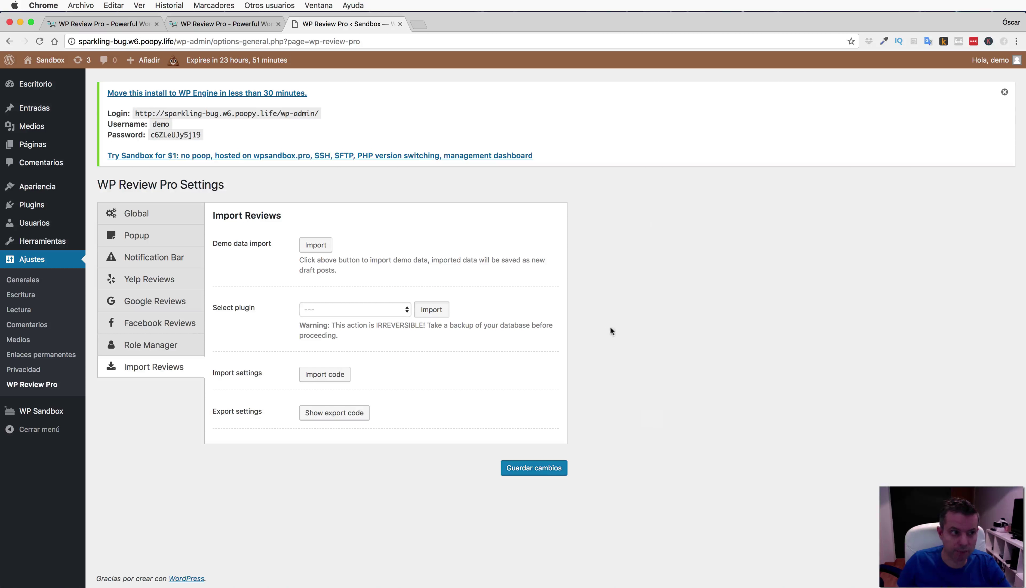
# Open the list of all posts and look through the imported review drafts and their ratings.
pyautogui.click(152, 113)
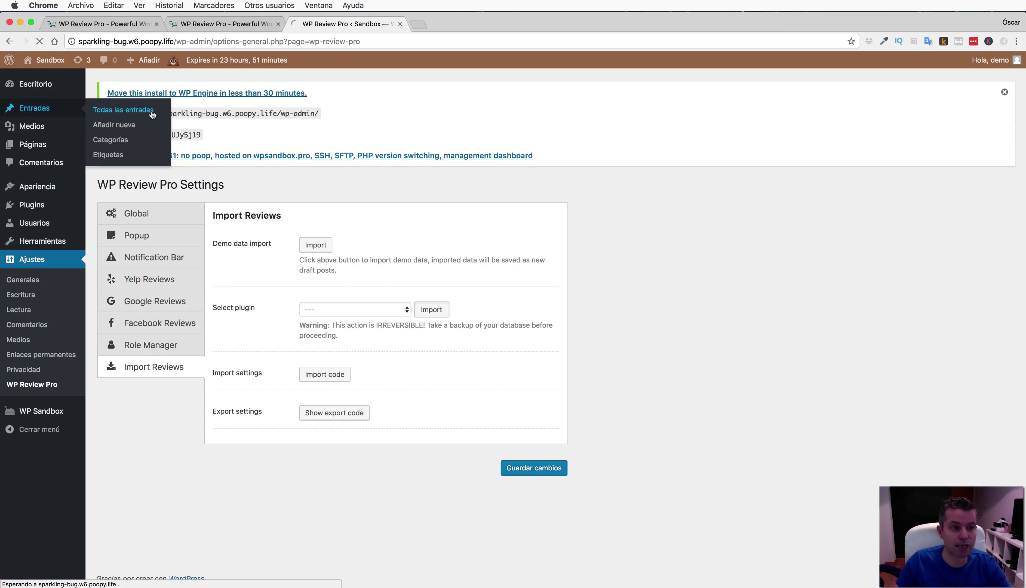
pyautogui.scroll(-2, 460, 227)
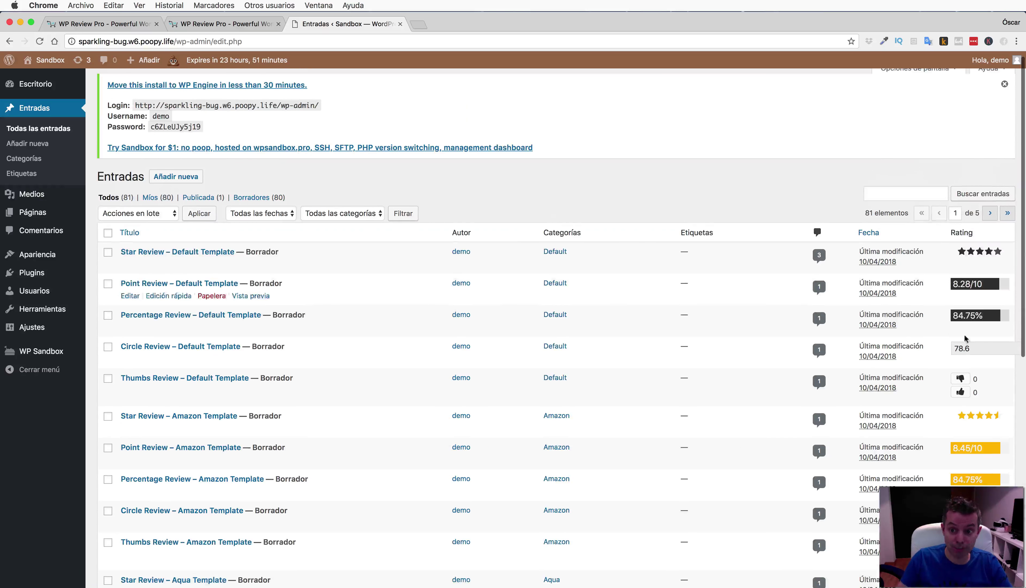
pyautogui.scroll(-5, 966, 338)
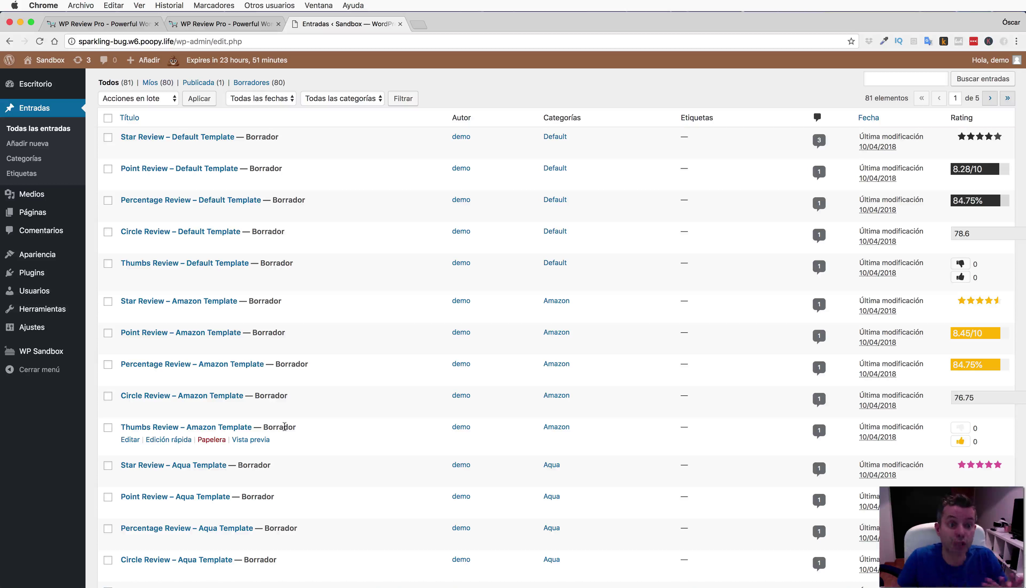
# Preview the "Thumbs Review – Amazon Template" draft, examine its full layout and return to the post list.
pyautogui.click(249, 445)
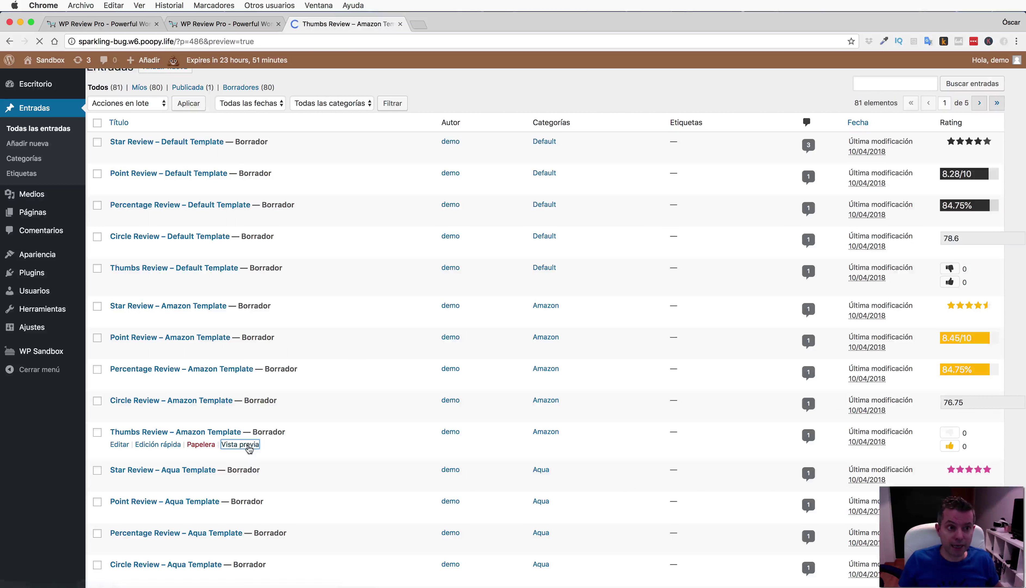
pyautogui.scroll(-6, 512, 389)
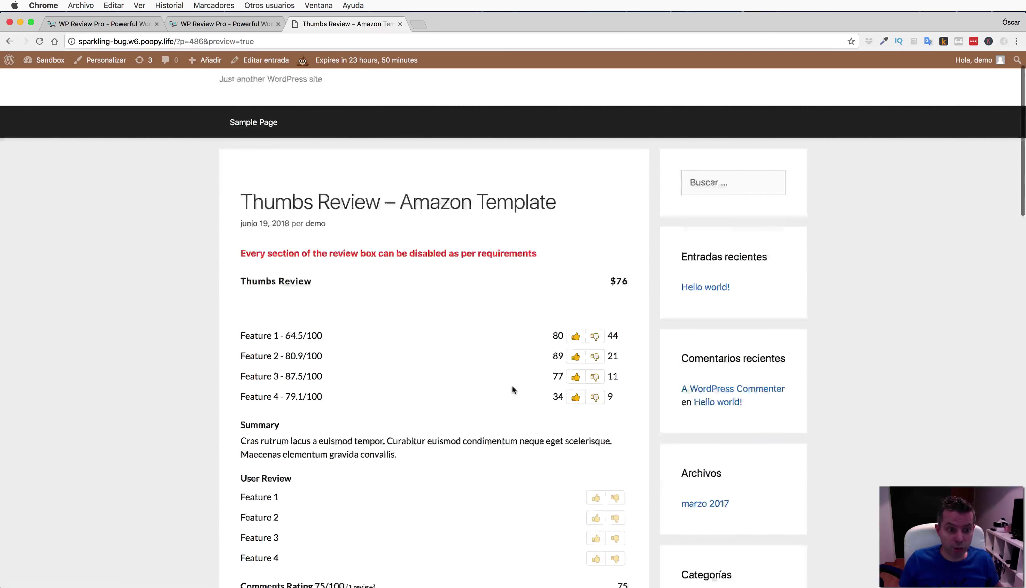
pyautogui.scroll(-5, 512, 389)
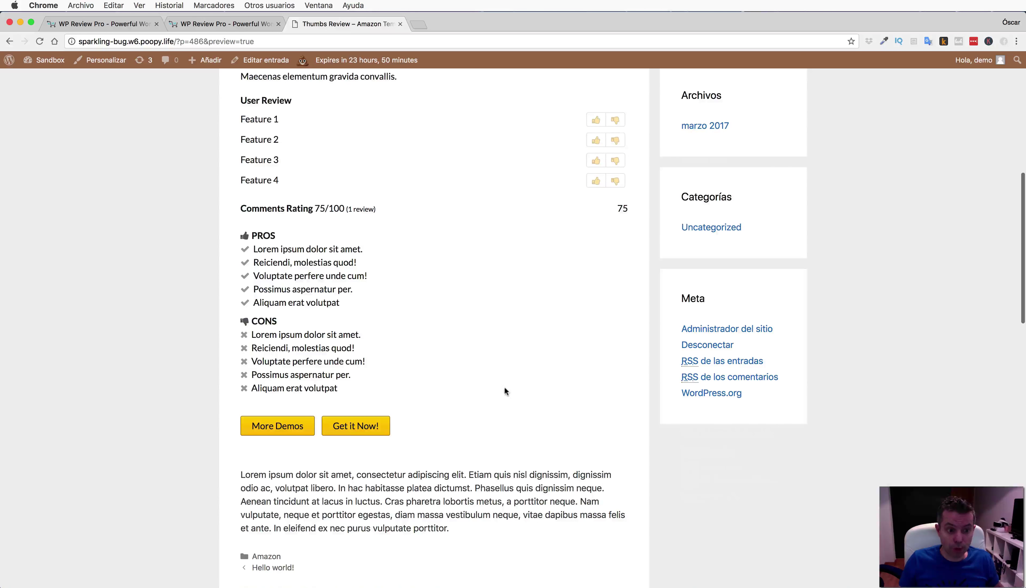
pyautogui.scroll(15, 497, 391)
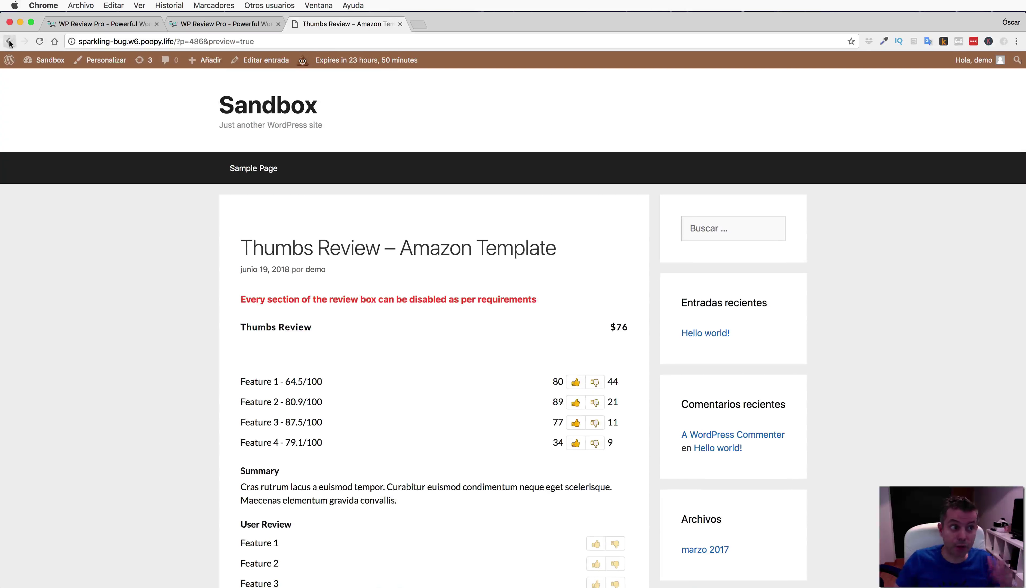
pyautogui.click(10, 41)
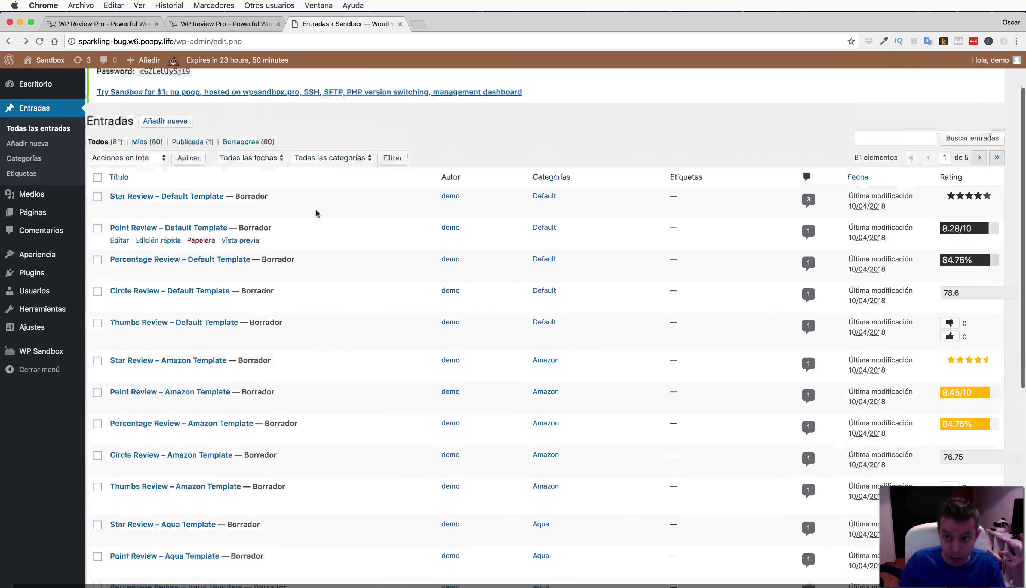
# Preview the "Star Review – Amazon Template" draft and examine its ratings, pros and cons.
pyautogui.click(238, 436)
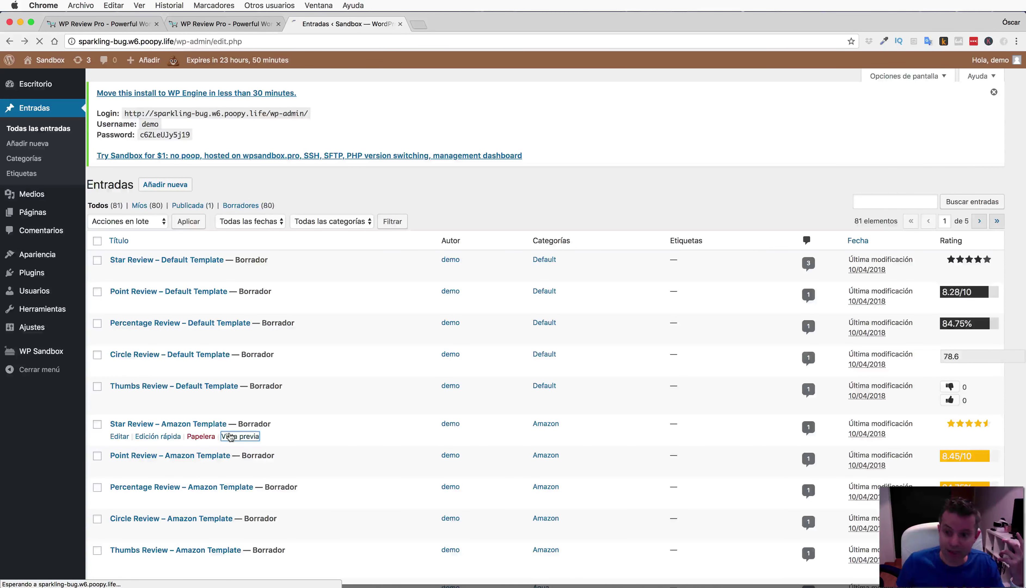
pyautogui.scroll(-2, 471, 303)
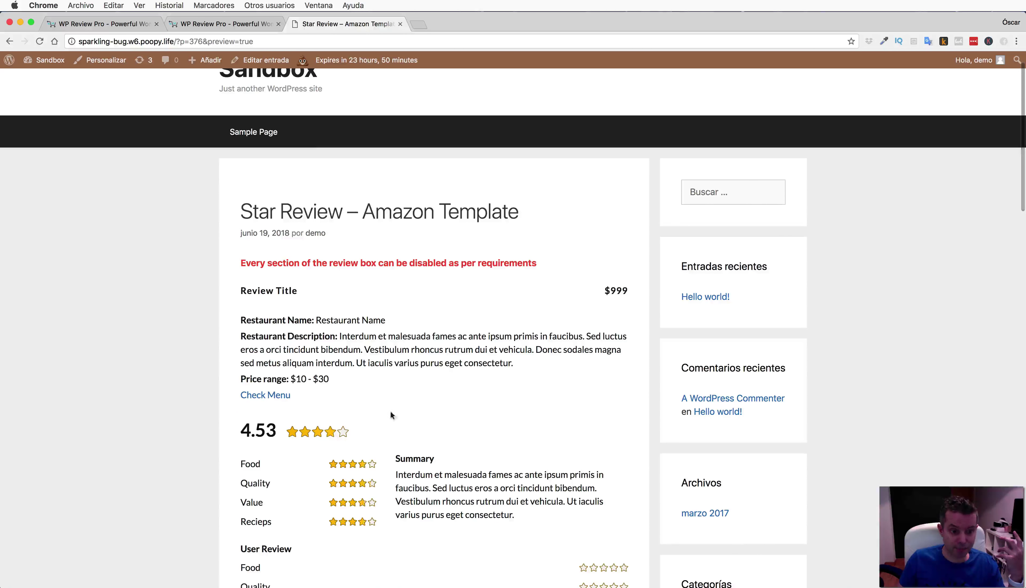
pyautogui.scroll(-8, 485, 371)
pyautogui.scroll(-3, 485, 373)
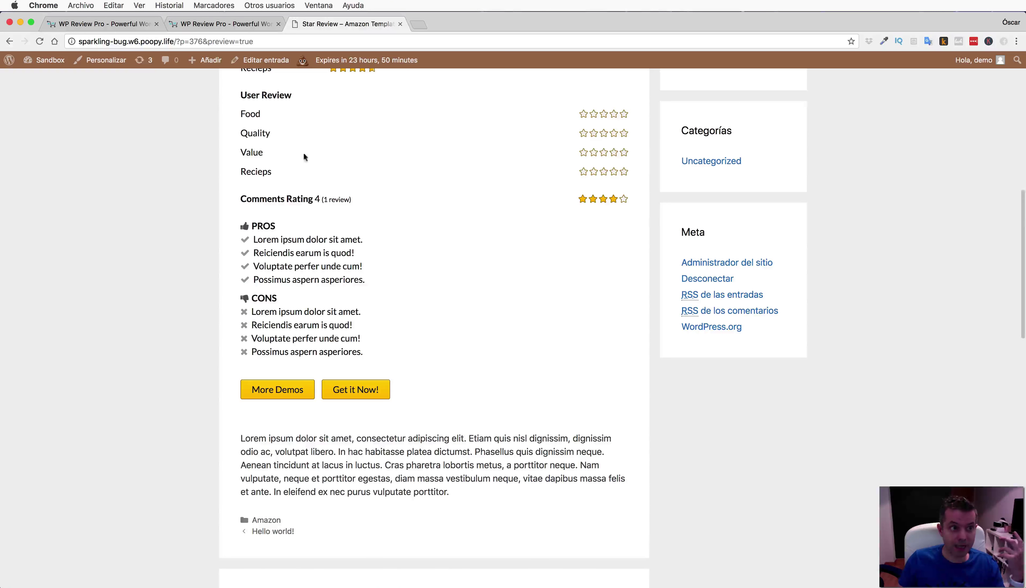
# Return to the list of all posts and look through the Default, Amazon, Aqua and Blue template drafts.
pyautogui.click(9, 41)
pyautogui.scroll(-5, 388, 350)
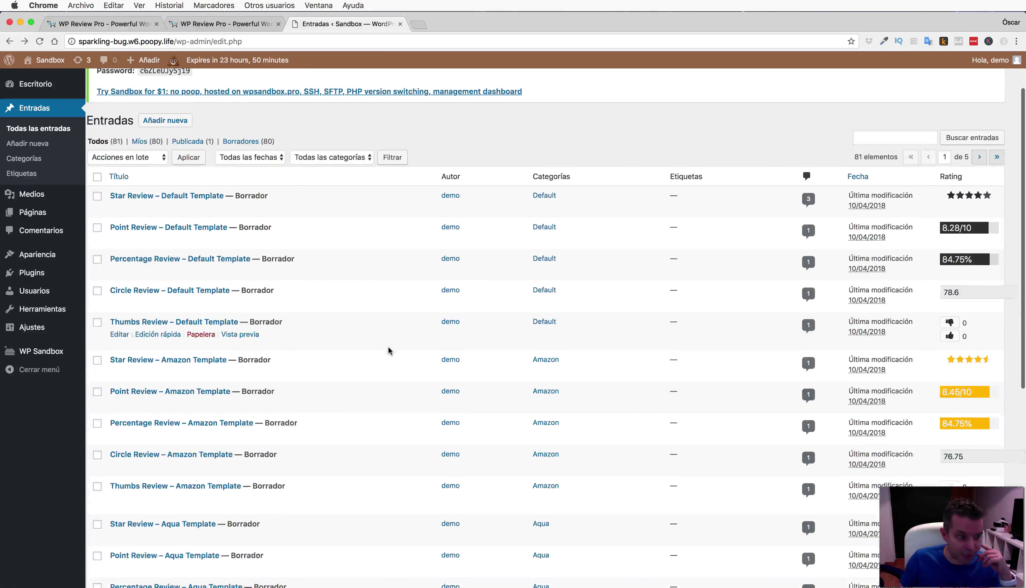
pyautogui.scroll(-3, 389, 351)
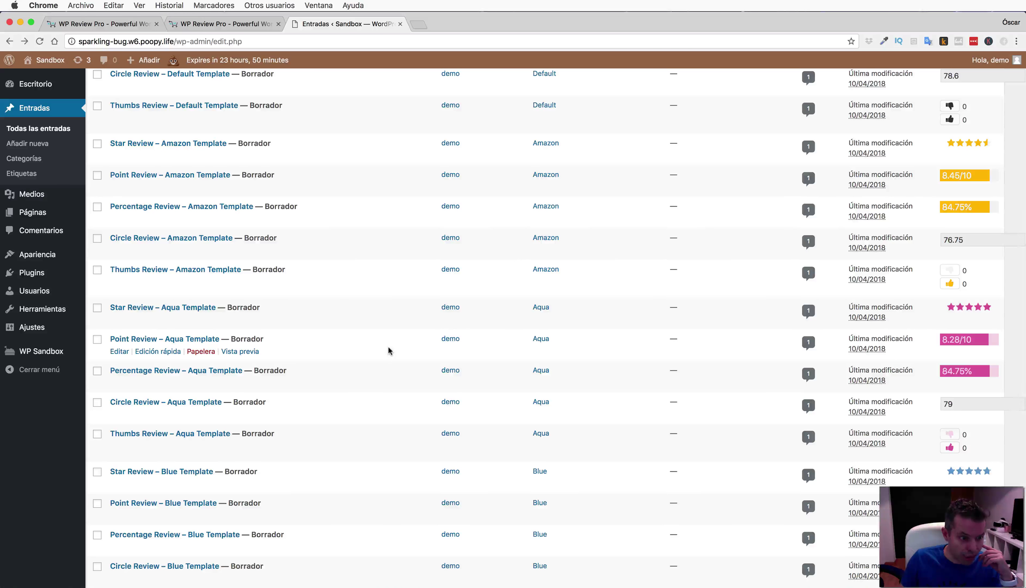
pyautogui.scroll(-3, 389, 351)
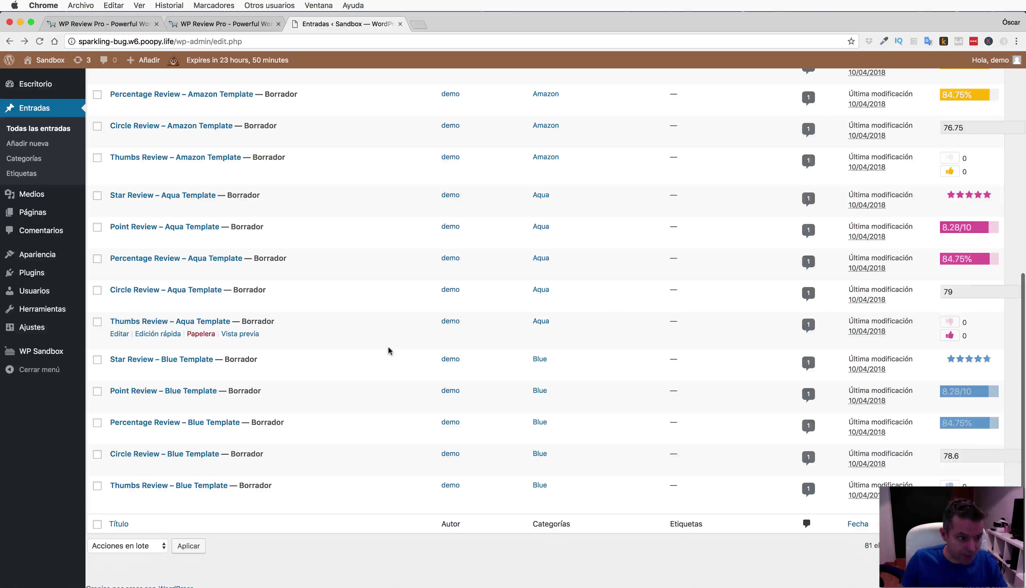
pyautogui.scroll(3, 389, 350)
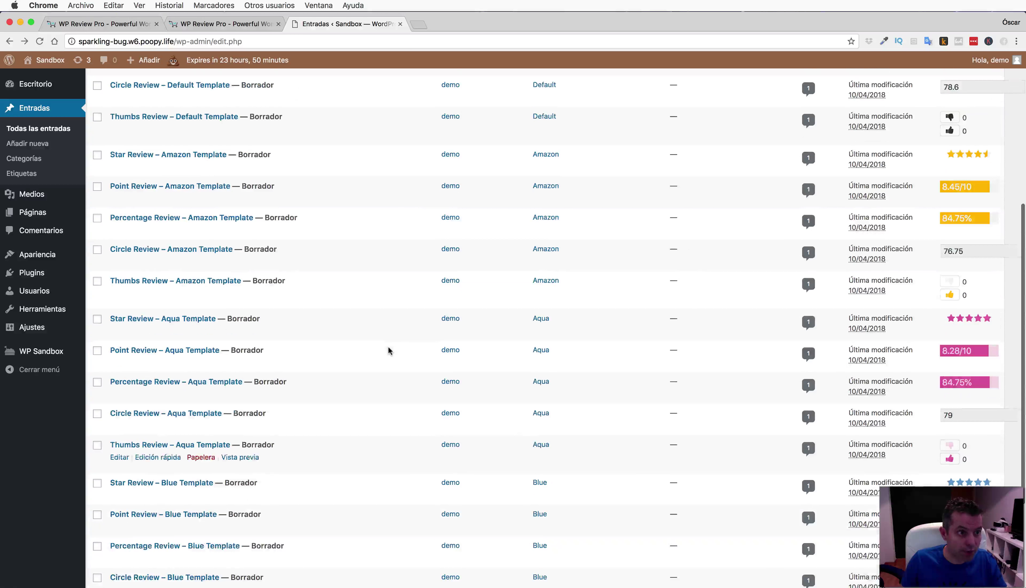
pyautogui.press('super+f')
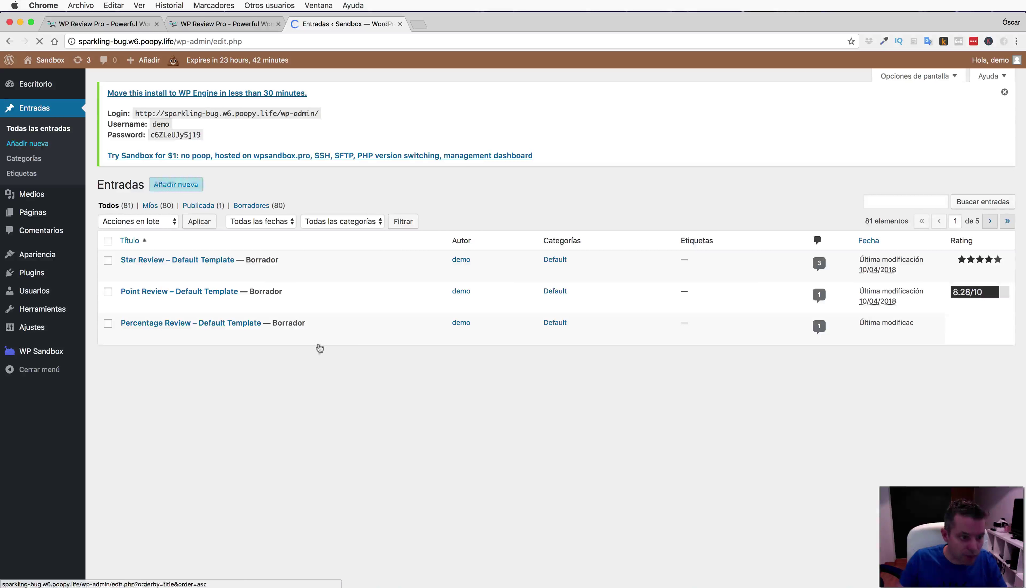
pyautogui.scroll(-2, 327, 355)
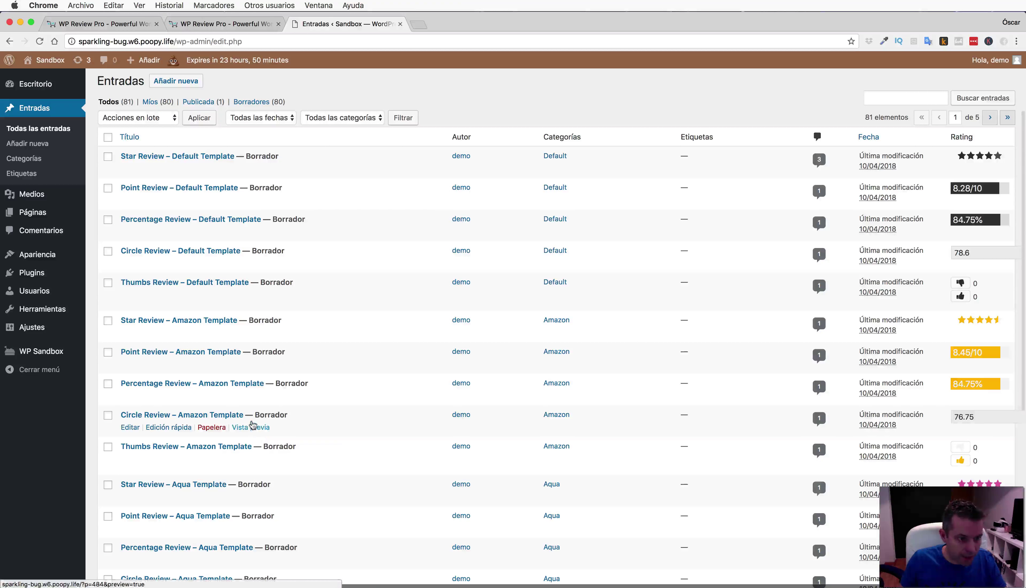
# Preview the "Percentage Review – Amazon Template" draft and examine its rating bars, pros and cons, and comment section.
pyautogui.click(248, 396)
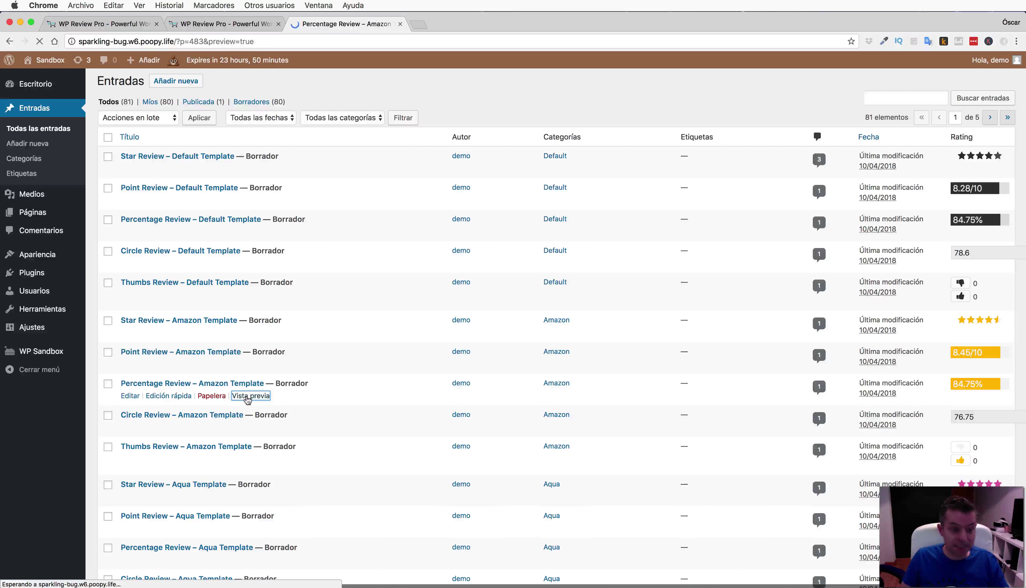
pyautogui.scroll(-5, 473, 240)
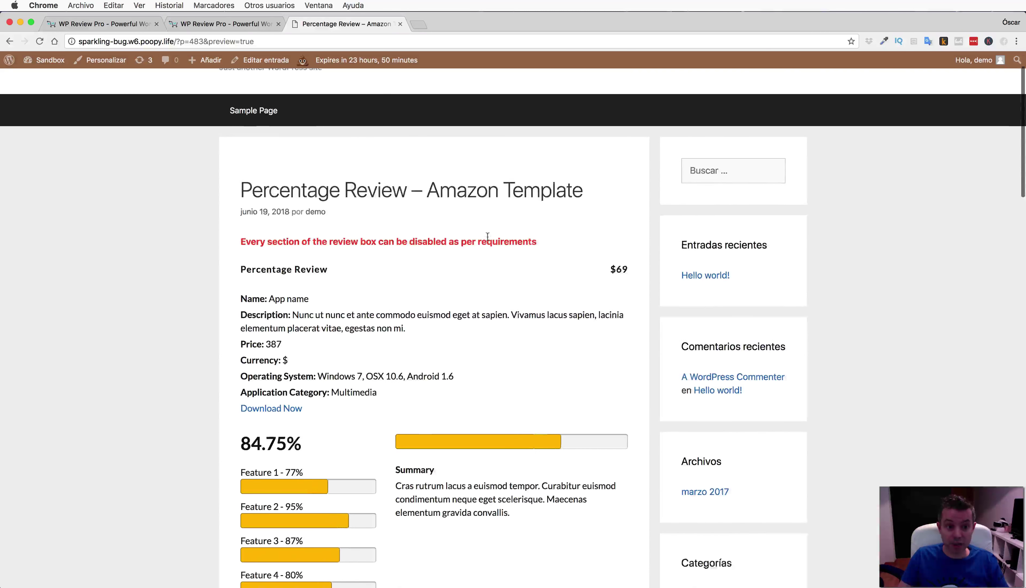
pyautogui.scroll(-15, 488, 240)
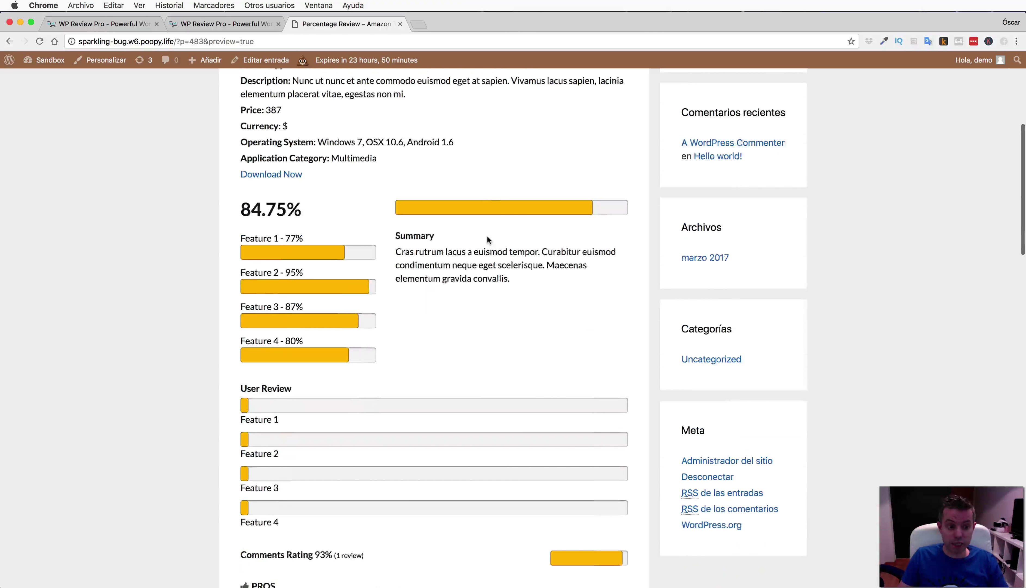
pyautogui.scroll(12, 488, 240)
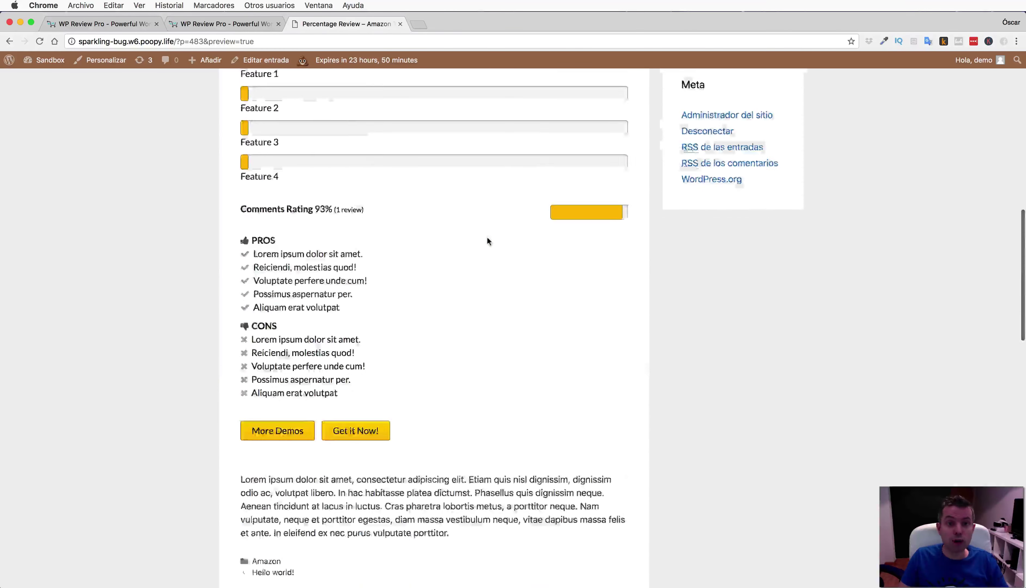
pyautogui.scroll(-20, 488, 241)
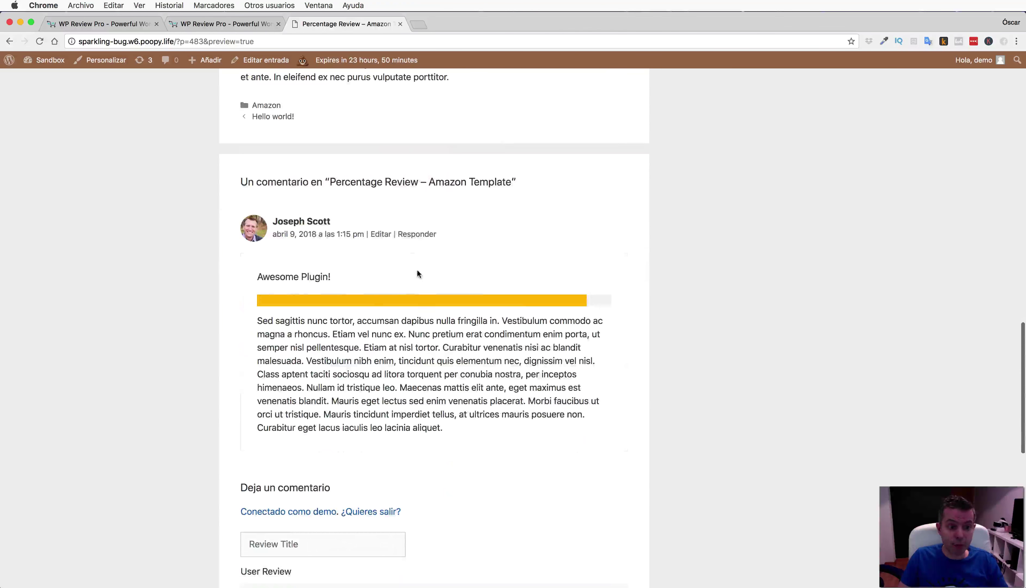
pyautogui.scroll(20, 417, 271)
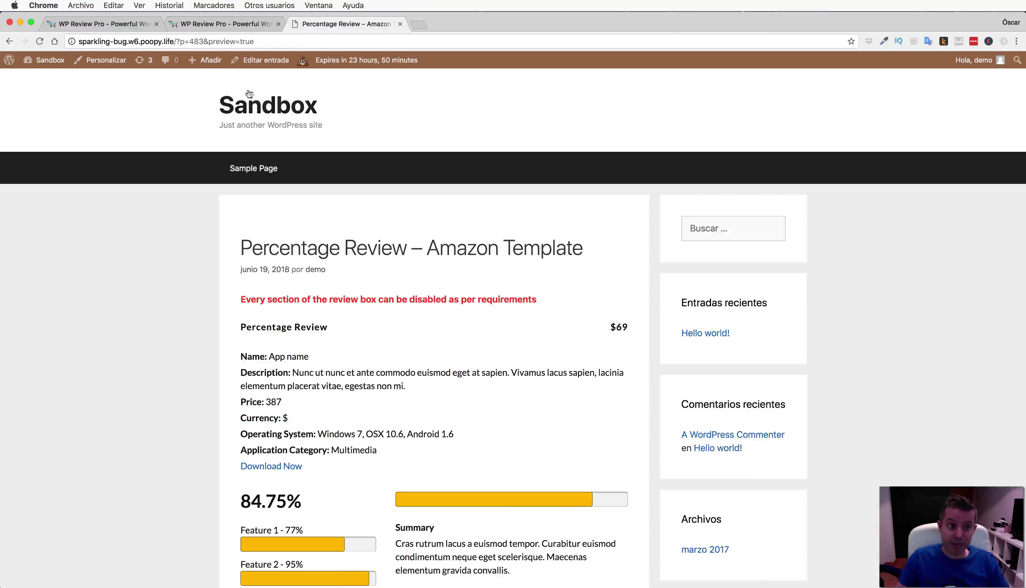
# Open the "Percentage Review - Amazon Template" post for editing and examine its review box, feature and layout settings.
pyautogui.click(265, 60)
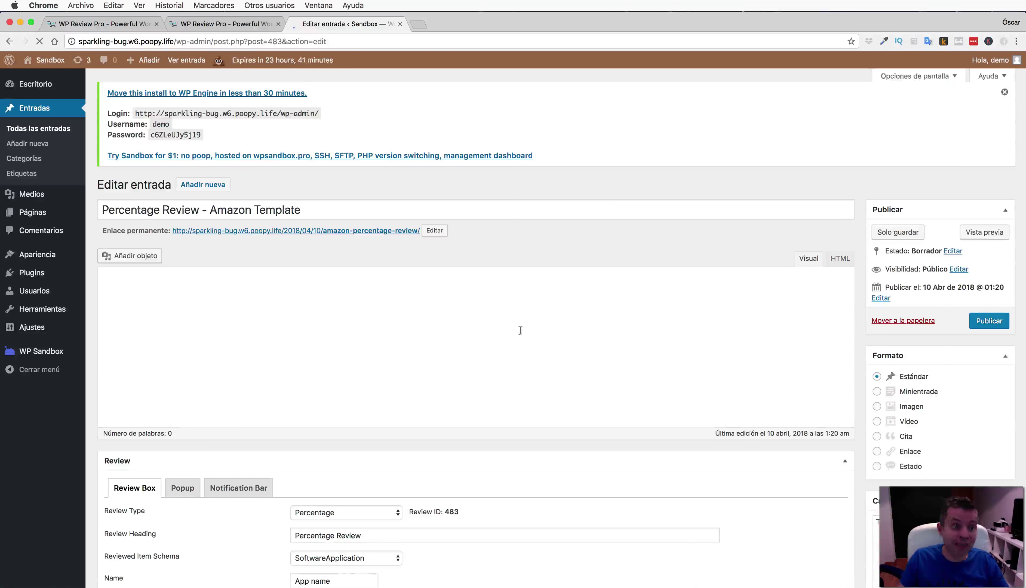
pyautogui.scroll(-6, 521, 325)
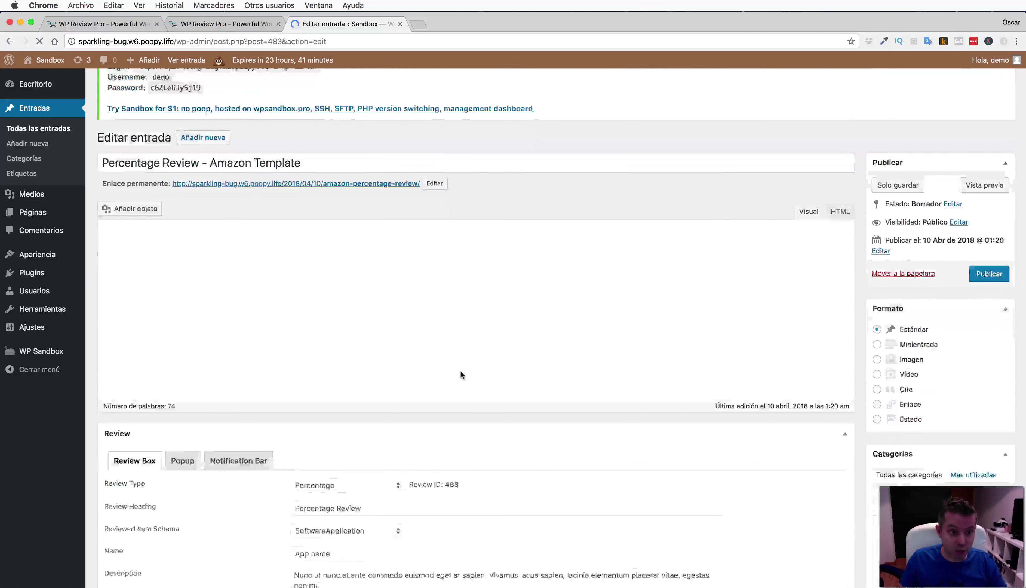
pyautogui.scroll(-10, 458, 370)
pyautogui.scroll(-10, 458, 373)
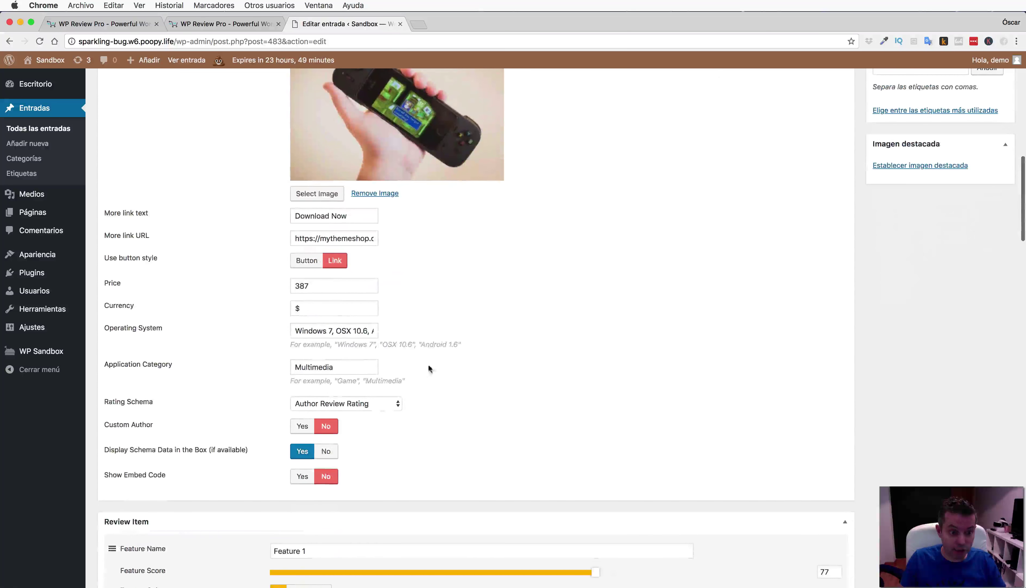
pyautogui.scroll(-10, 472, 338)
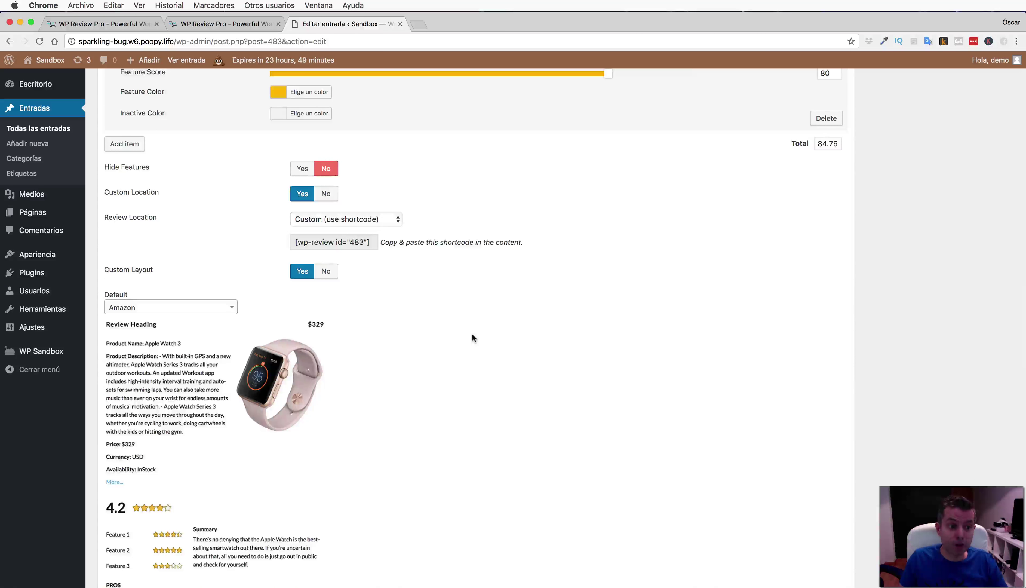
pyautogui.scroll(15, 472, 337)
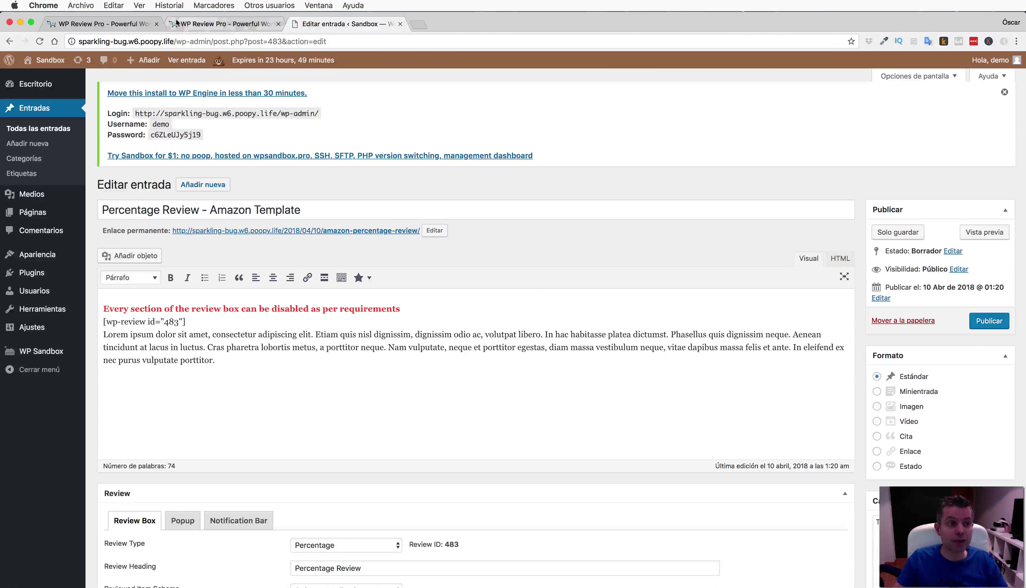
# Go to the WP Review Pro product page and open its "14 Types of Rich Snippets" demo in a new tab.
pyautogui.click(107, 24)
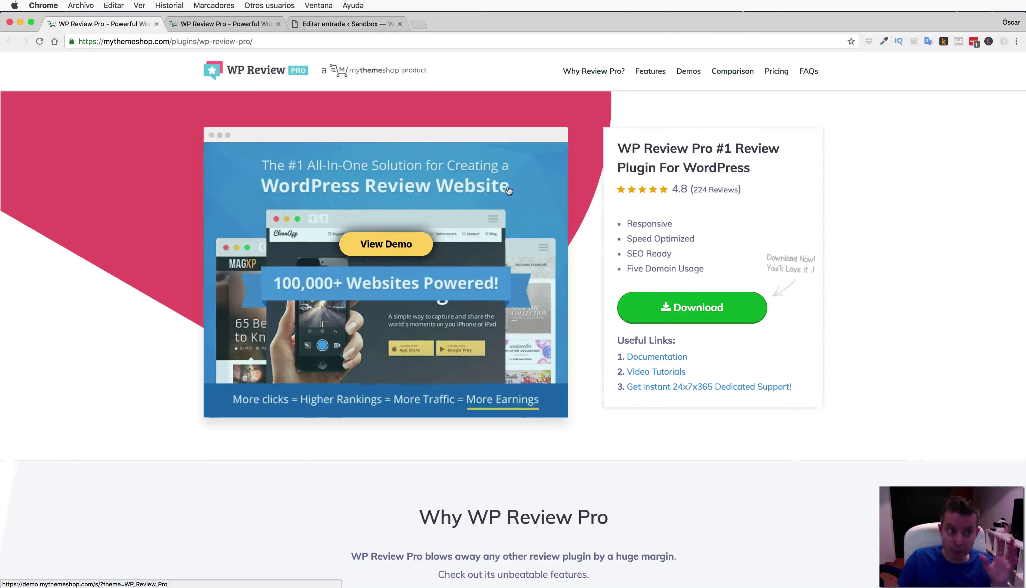
pyautogui.scroll(-6, 510, 191)
pyautogui.scroll(-4, 509, 187)
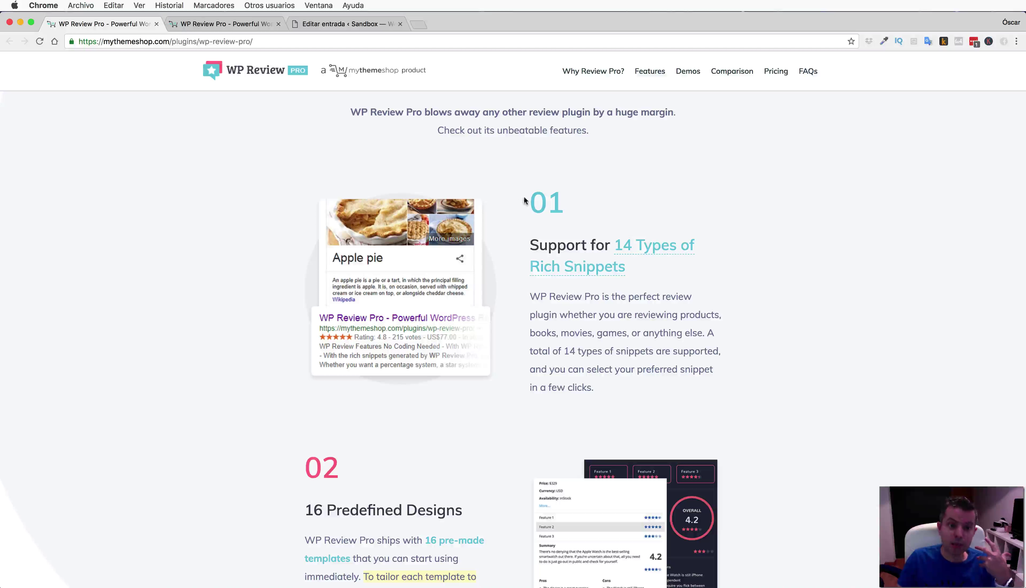
pyautogui.moveTo(525, 199); pyautogui.dragTo(561, 191)
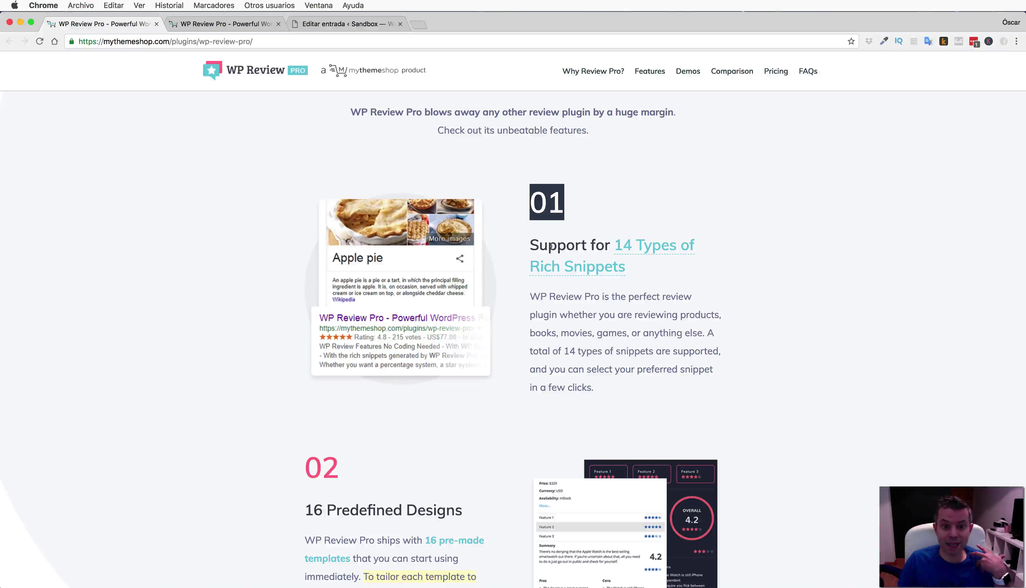
pyautogui.rightClick(548, 272)
pyautogui.click(570, 276)
pyautogui.click(208, 24)
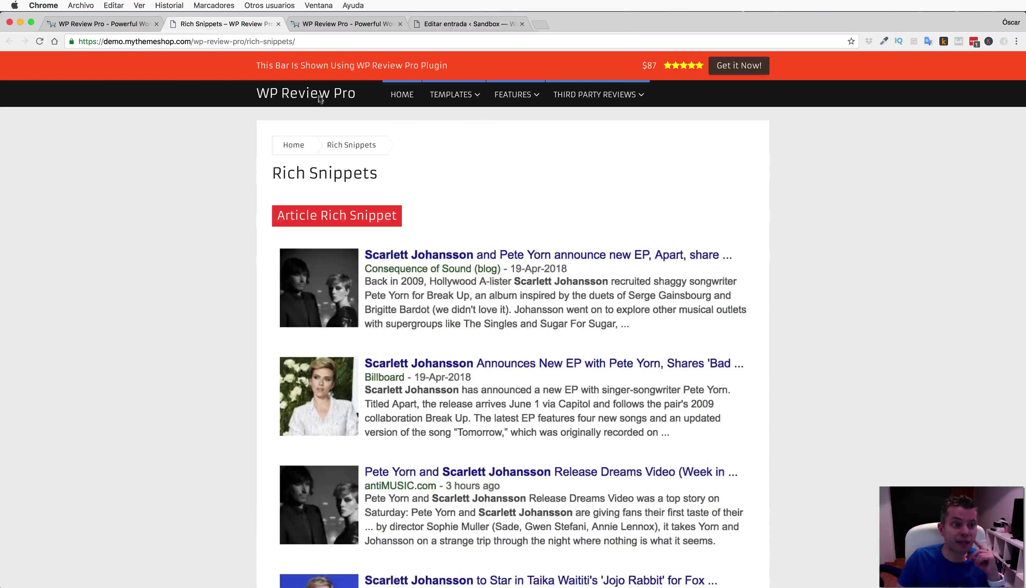
# Examine the Rich Snippets demo examples, from the book and game snippets through to the recipe and restaurant ones.
pyautogui.scroll(-10, 476, 237)
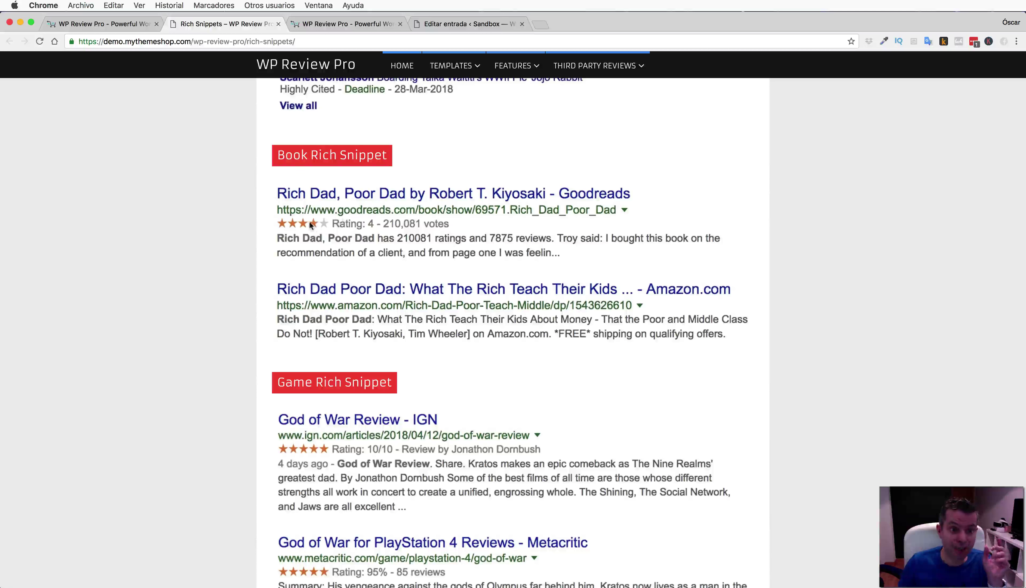
pyautogui.scroll(-1, 358, 226)
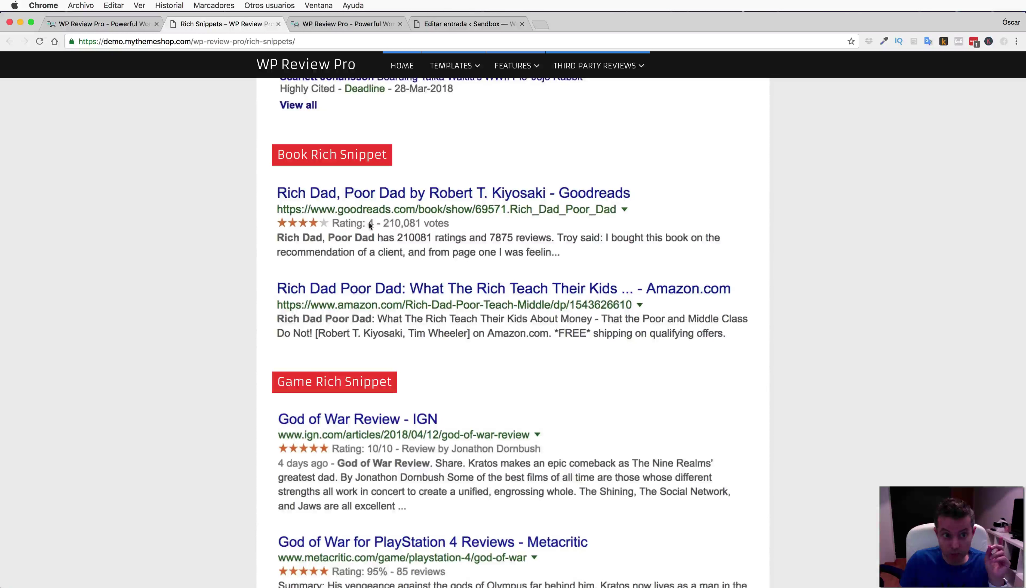
pyautogui.scroll(1, 348, 230)
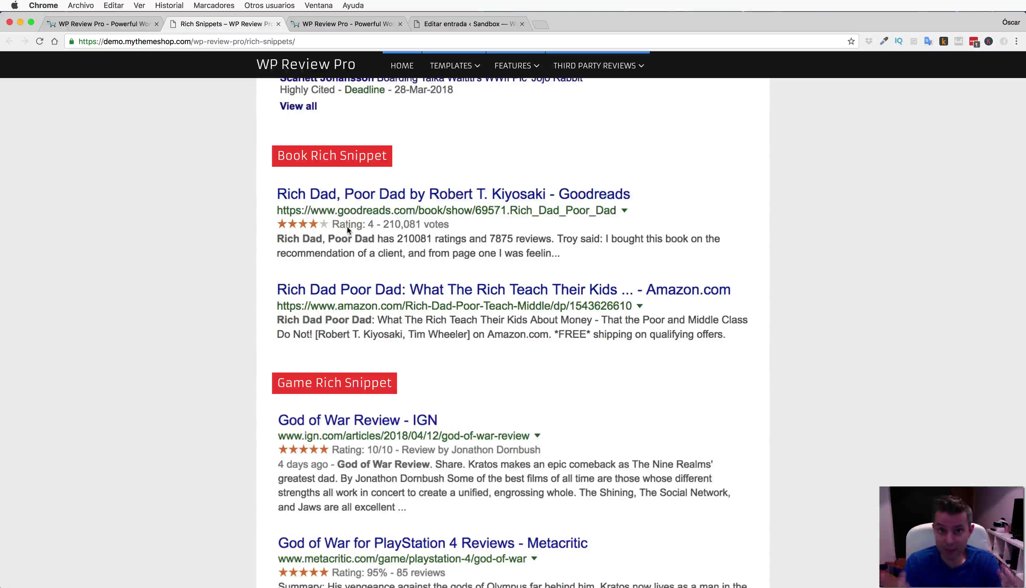
pyautogui.scroll(-15, 347, 225)
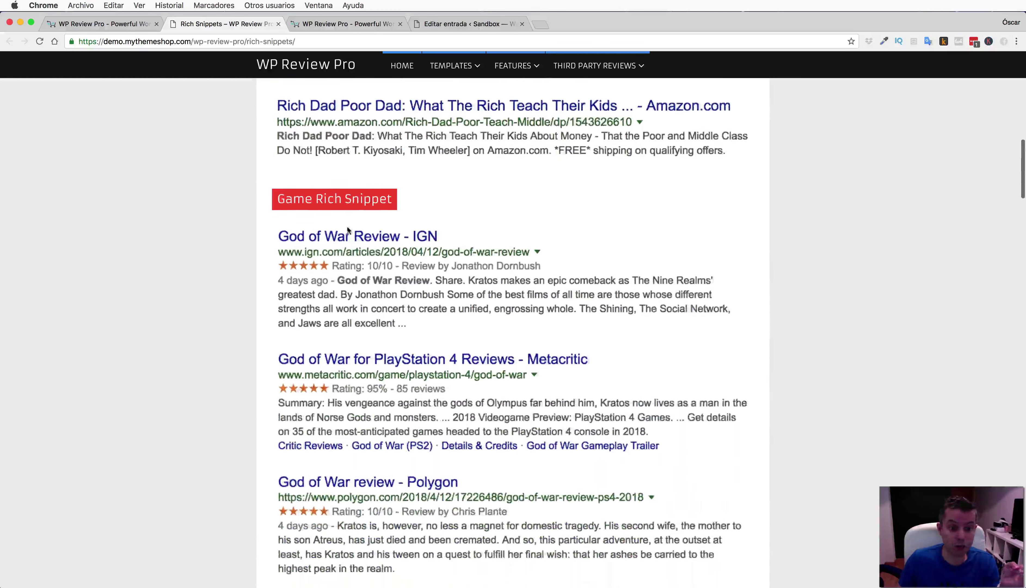
pyautogui.scroll(-15, 347, 228)
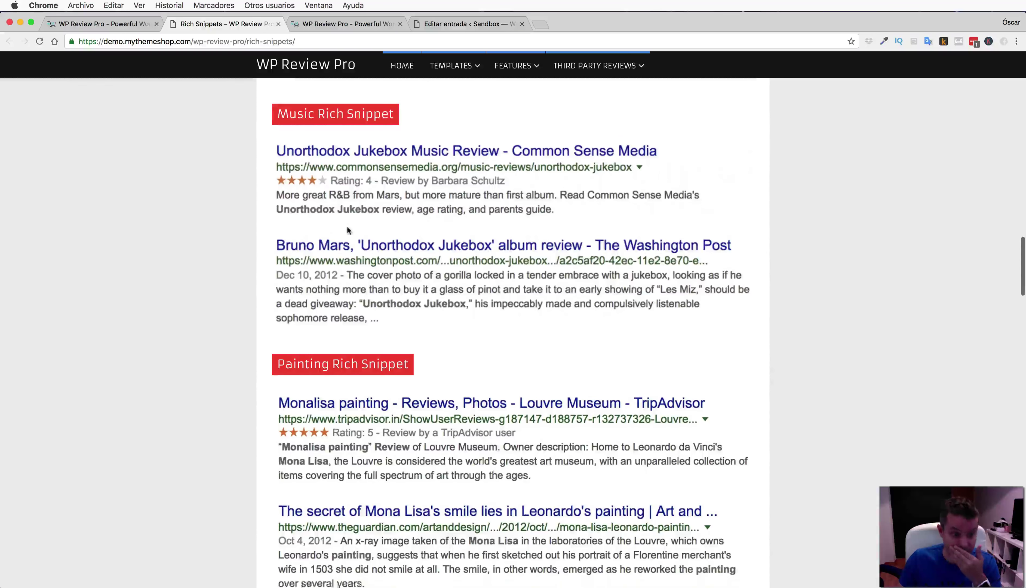
pyautogui.scroll(-15, 348, 231)
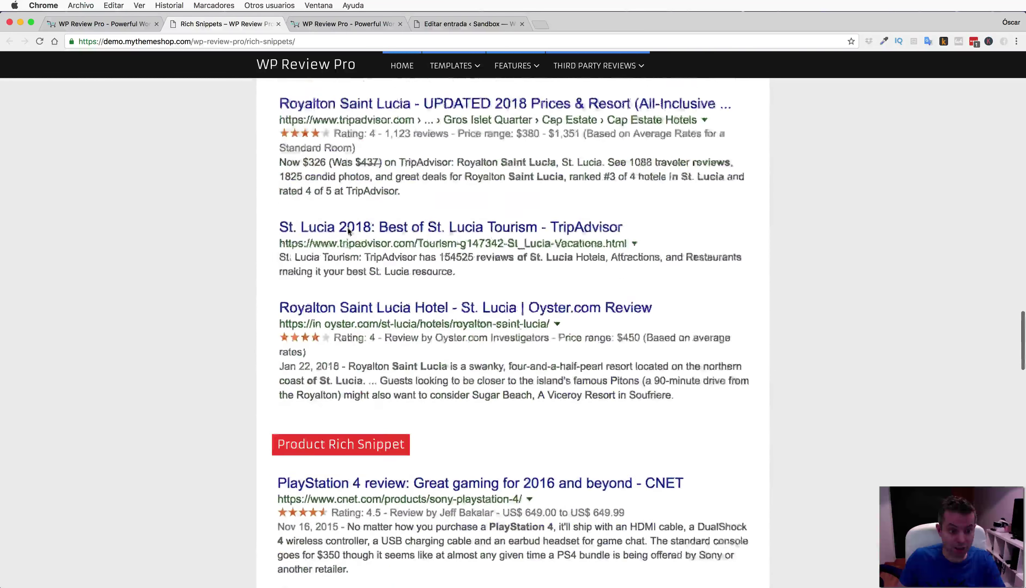
pyautogui.scroll(-5, 348, 232)
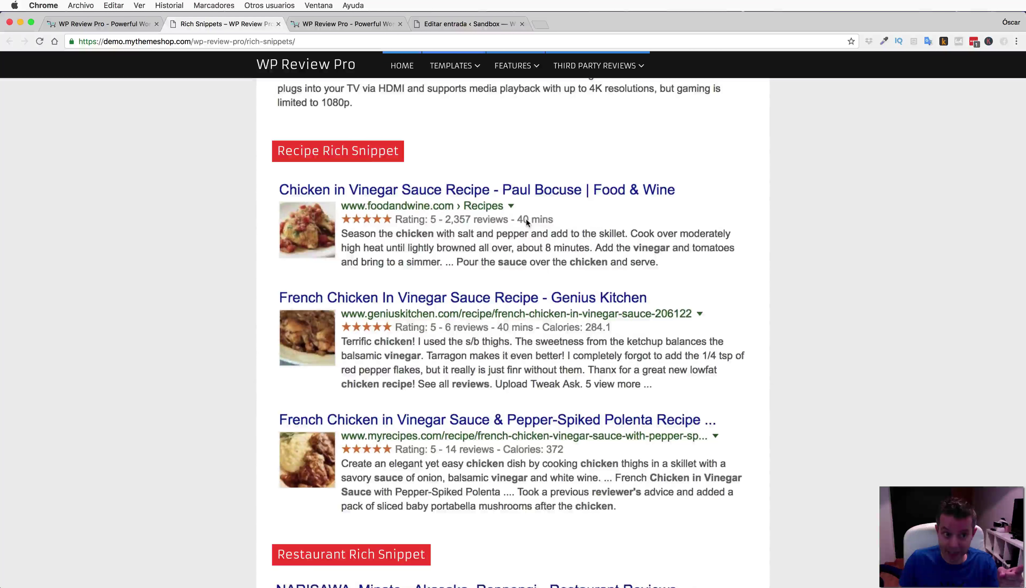
pyautogui.scroll(-7, 526, 222)
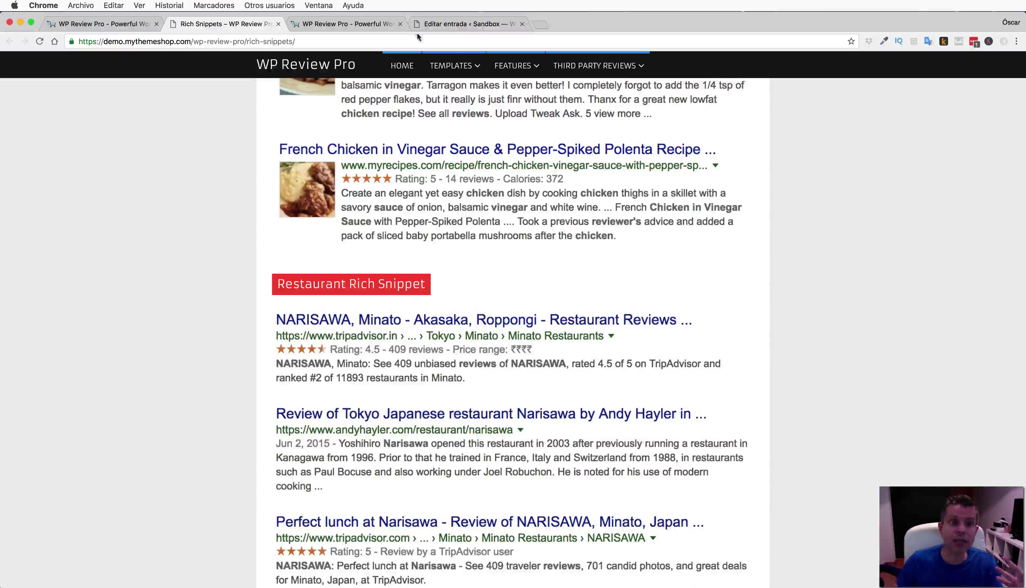
# Return to the WordPress sandbox, view the list of all posts, and start a new post.
pyautogui.click(459, 24)
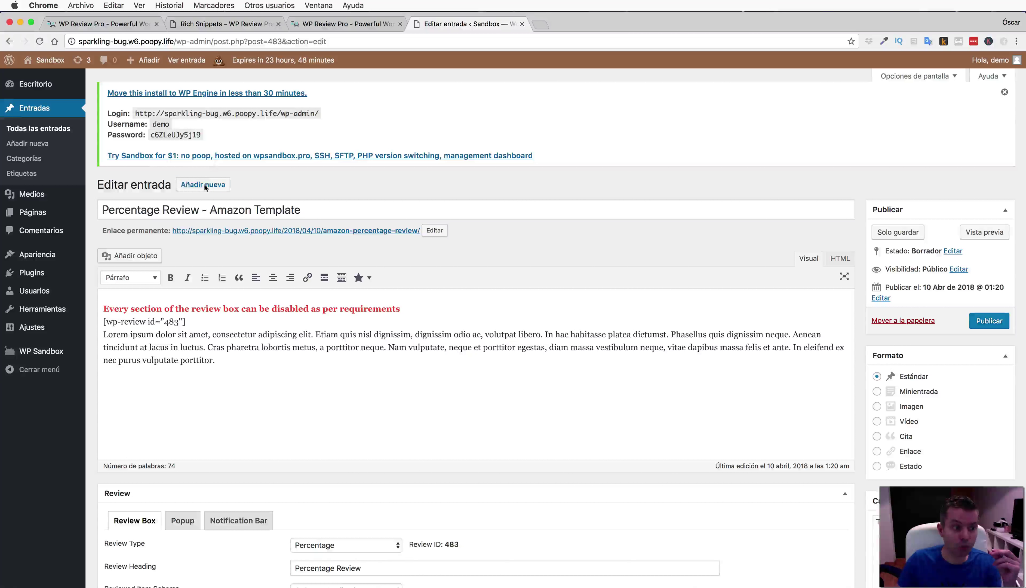
pyautogui.click(30, 130)
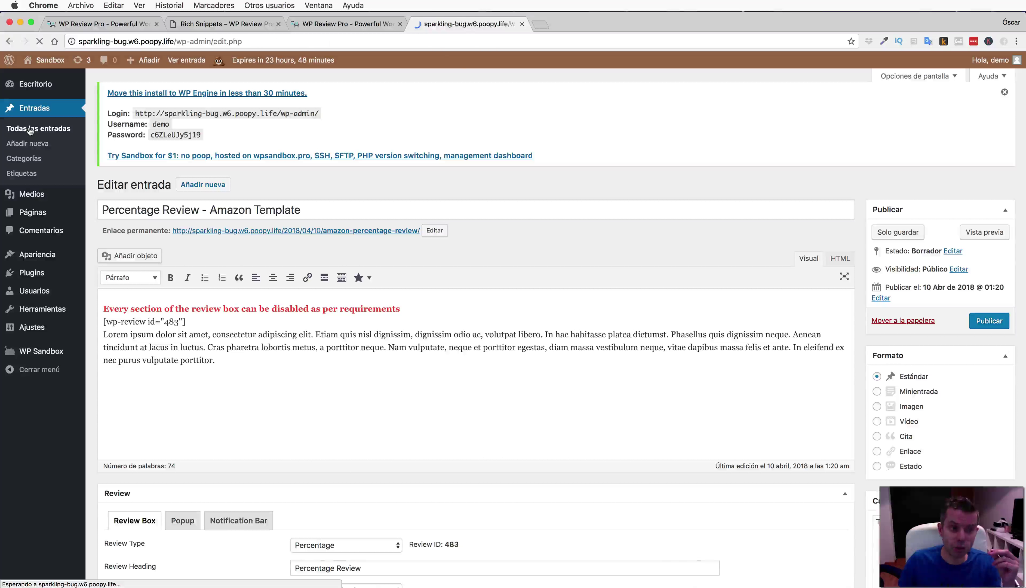
pyautogui.scroll(-2, 379, 304)
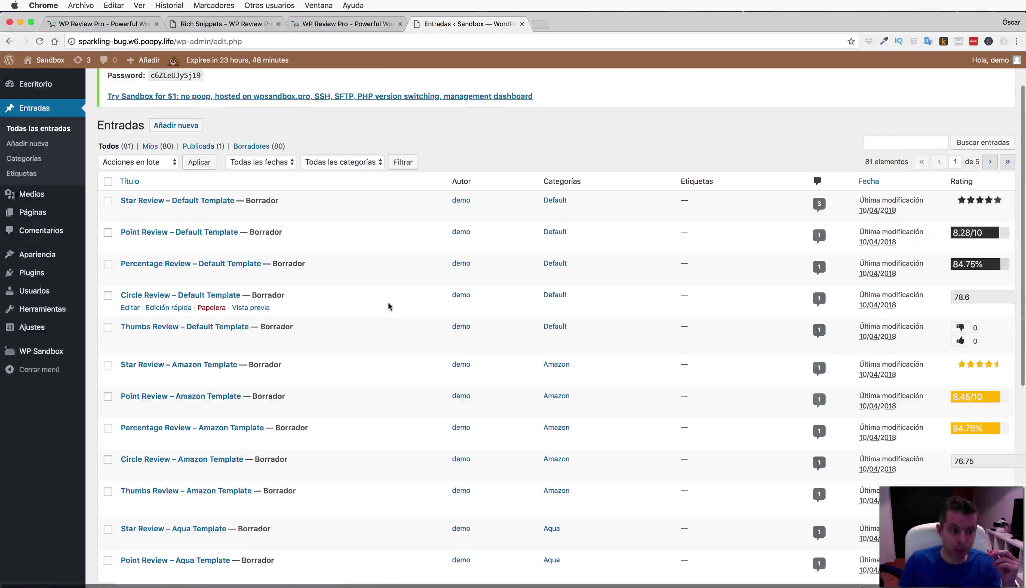
pyautogui.moveTo(149, 60)
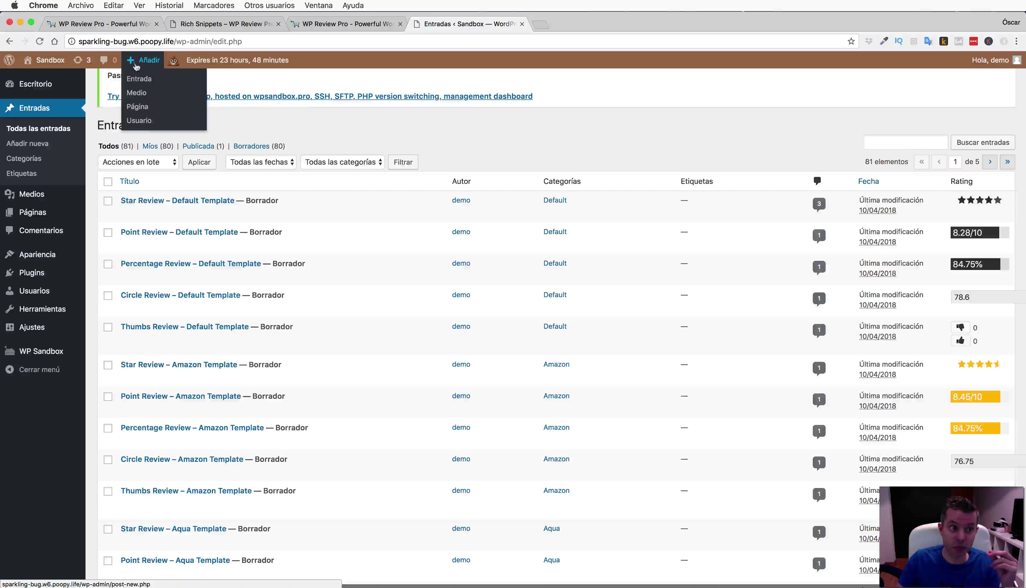
pyautogui.click(139, 80)
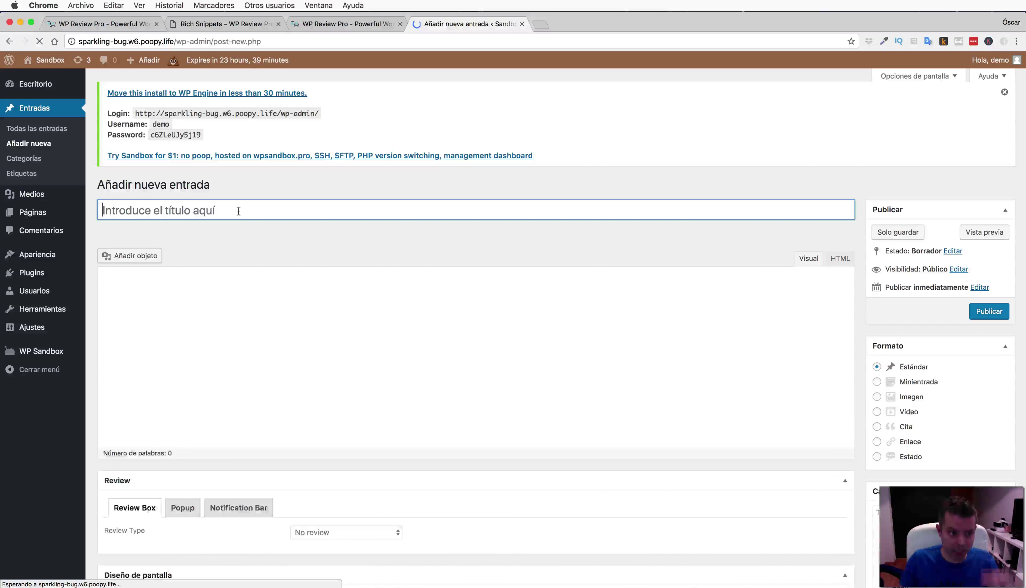
# Title the new post "Receta de cocina" and fill its body with the Spanish Lorem Ipsum paragraph beginning "Lorem Ipsum es simplemente el texto de relleno".
pyautogui.write('R')
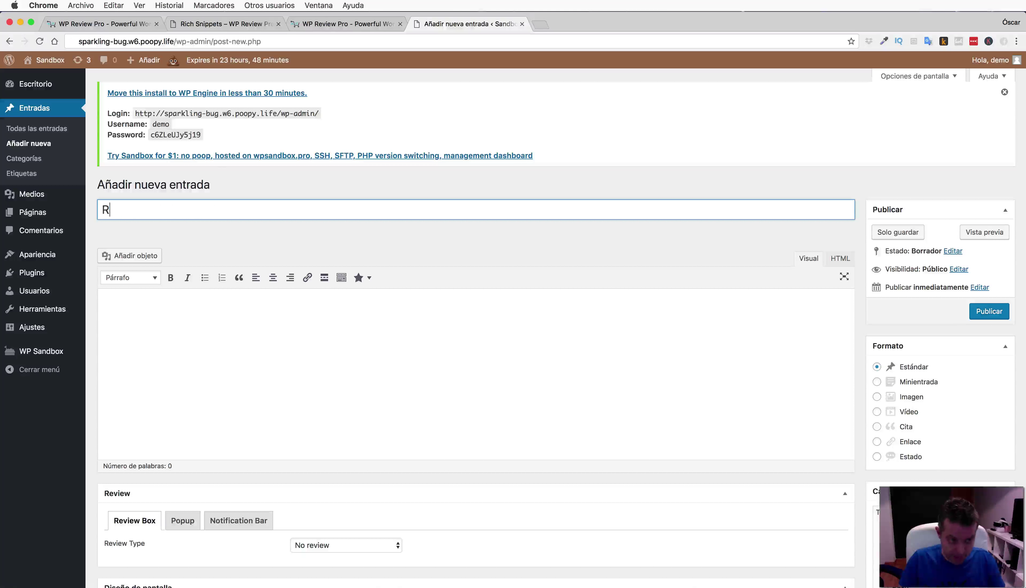
pyautogui.write('eceta de cocina')
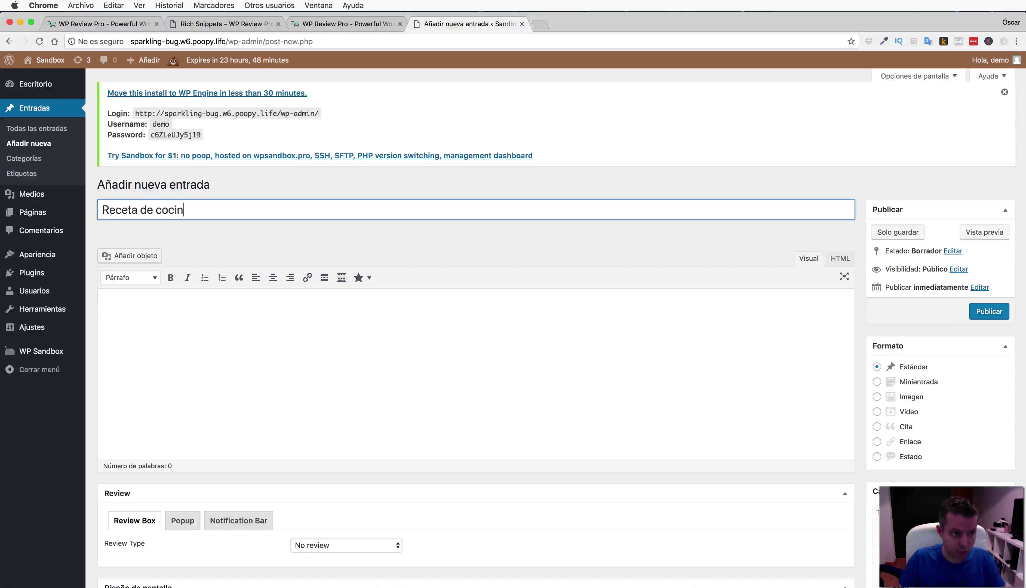
pyautogui.click(270, 314)
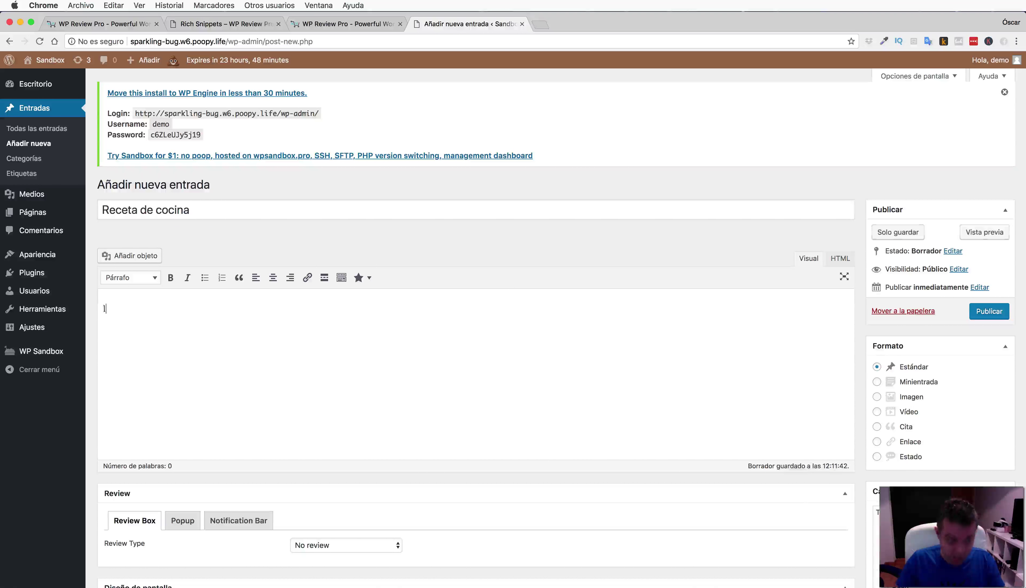
pyautogui.write('Lorem Ipsum es simplemente el texto de relleno de las imprentas y archivos de texto. Lorem Ipsum ha sido el texto de relleno estándar de las industrias desde el año 1500, cuando un impresor (N. del T. persona que se dedica a la imprenta) desconocido usó una galería de textos y los mezcló de tal manera que logró hacer un libro de textos especimen. No sólo sobrevivió 500 años, sino que tambien ingresó como texto de relleno en documentos electrónicos, quedando esencialmente igual al original. Fue popularizado en los 60s con la creación de las hojas "Letraset", las cuales contenian pasajes de Lorem Ipsum, y más recientemente con software de autoedición, como por ejemplo Aldus PageMaker, el cual incluye versiones de Lorem Ipsum.')
# Add a Star review to the post with the review heading "Titutar receta de cocina".
pyautogui.scroll(-10, 535, 242)
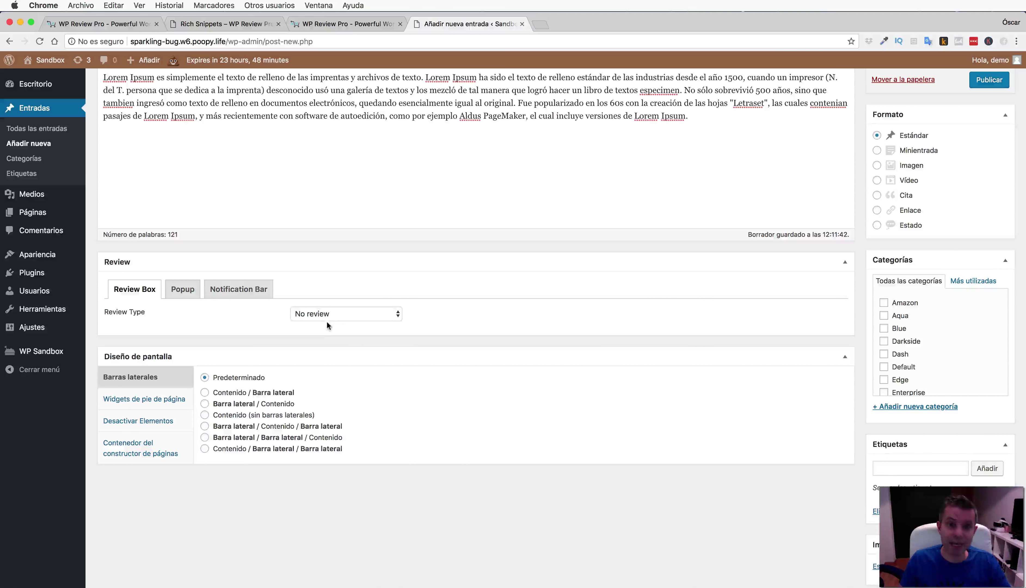
pyautogui.click(341, 314)
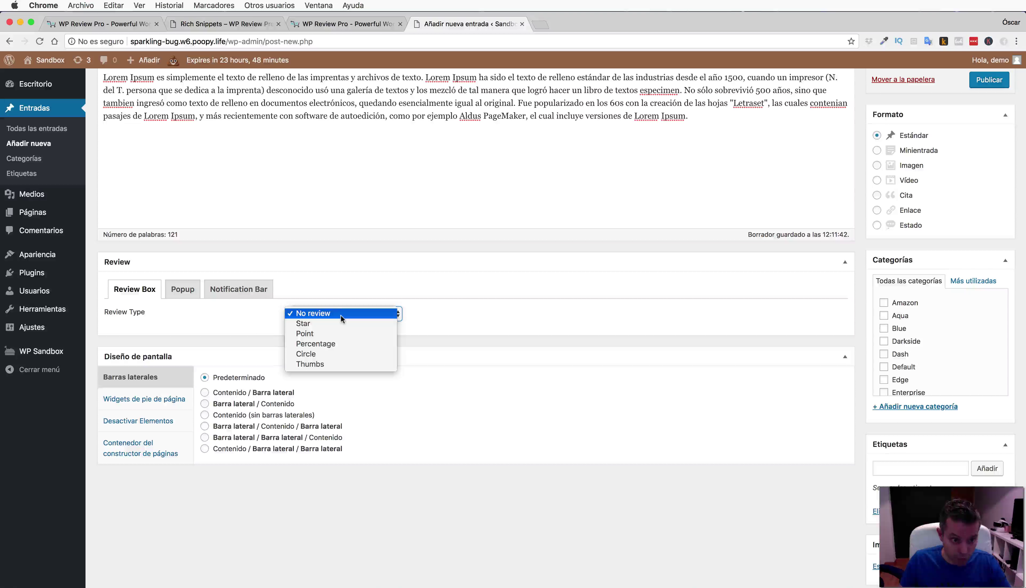
pyautogui.click(333, 323)
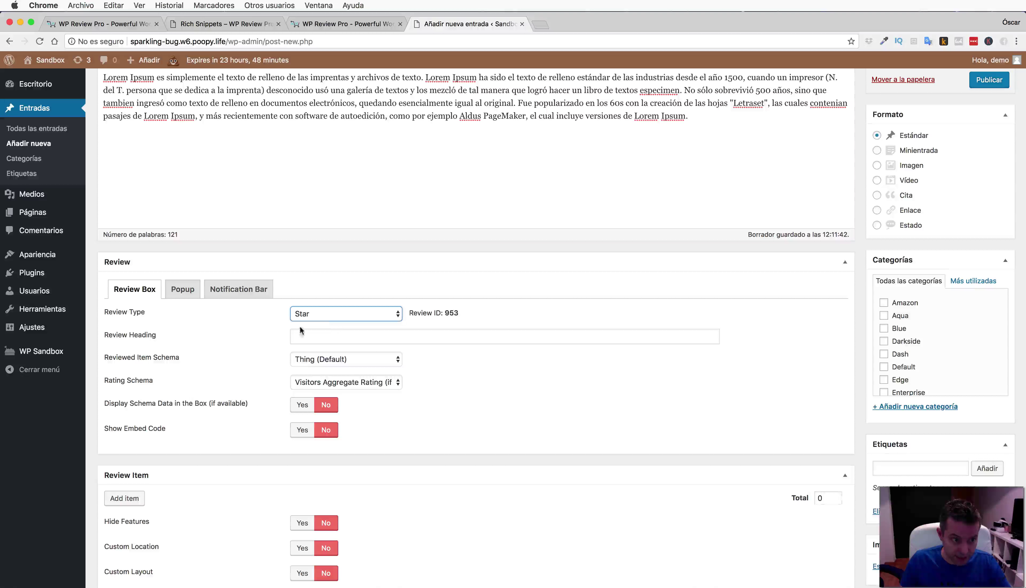
pyautogui.click(303, 338)
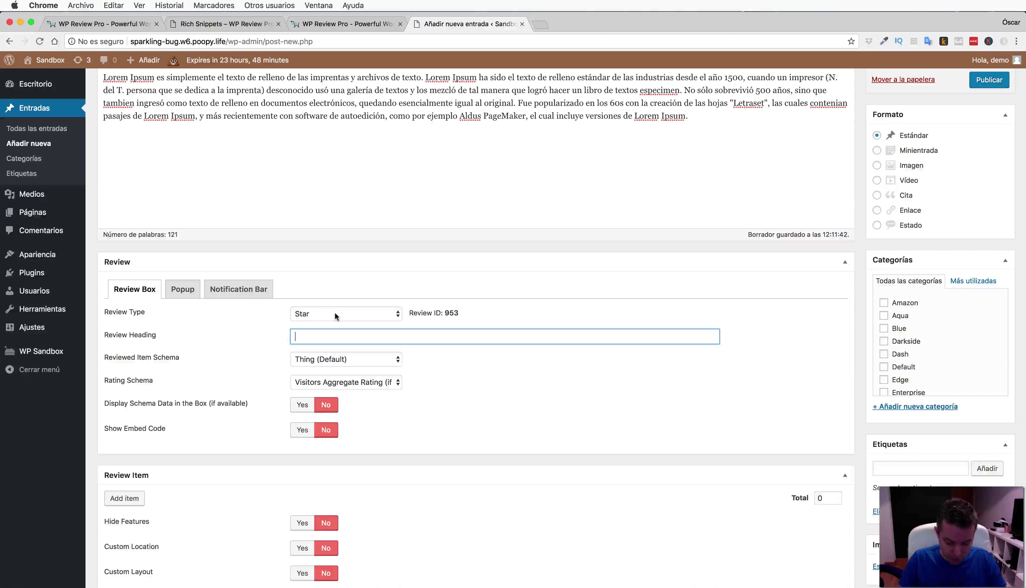
pyautogui.write('Tituta')
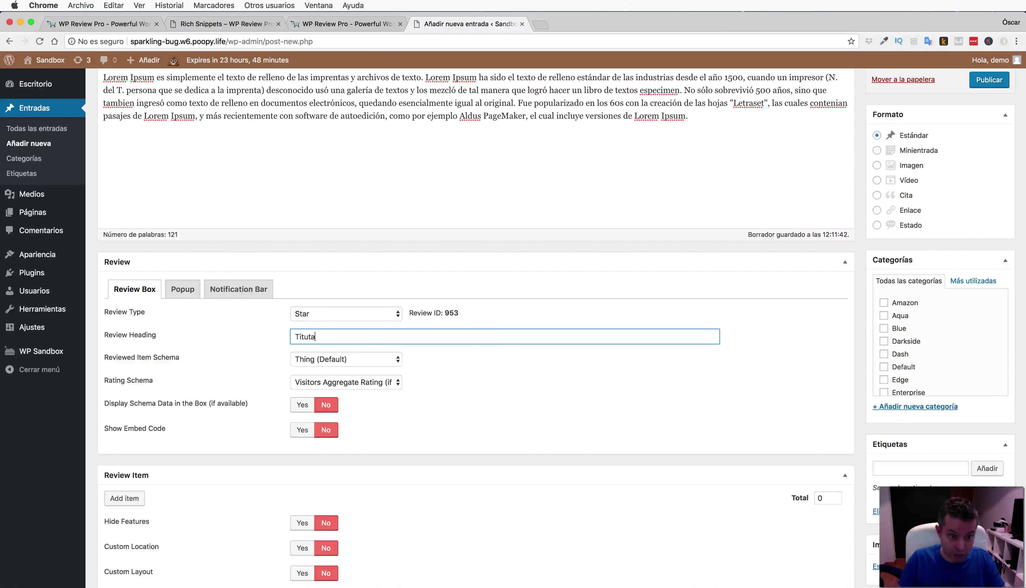
pyautogui.write('r rece')
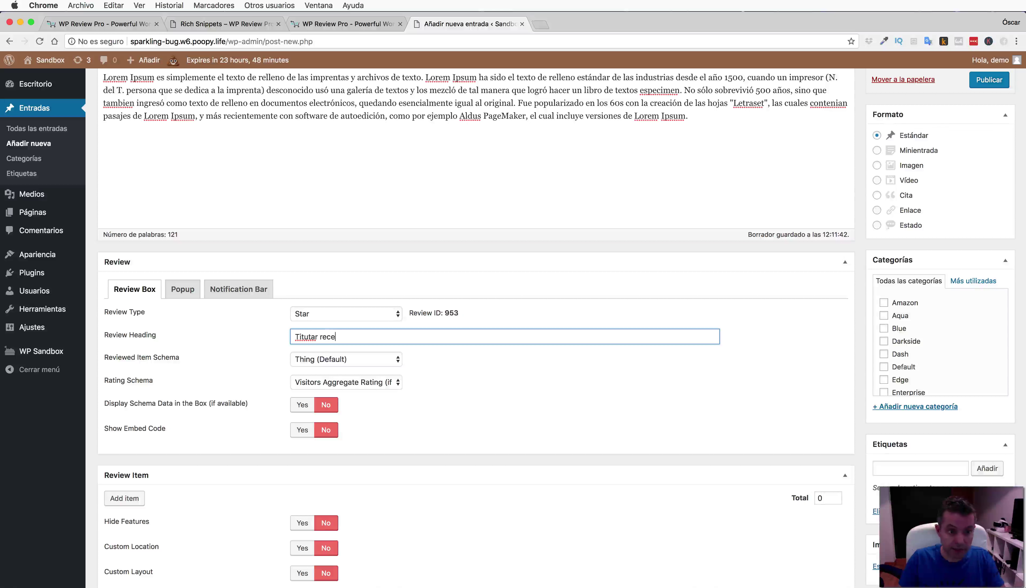
pyautogui.write('ta de cocina')
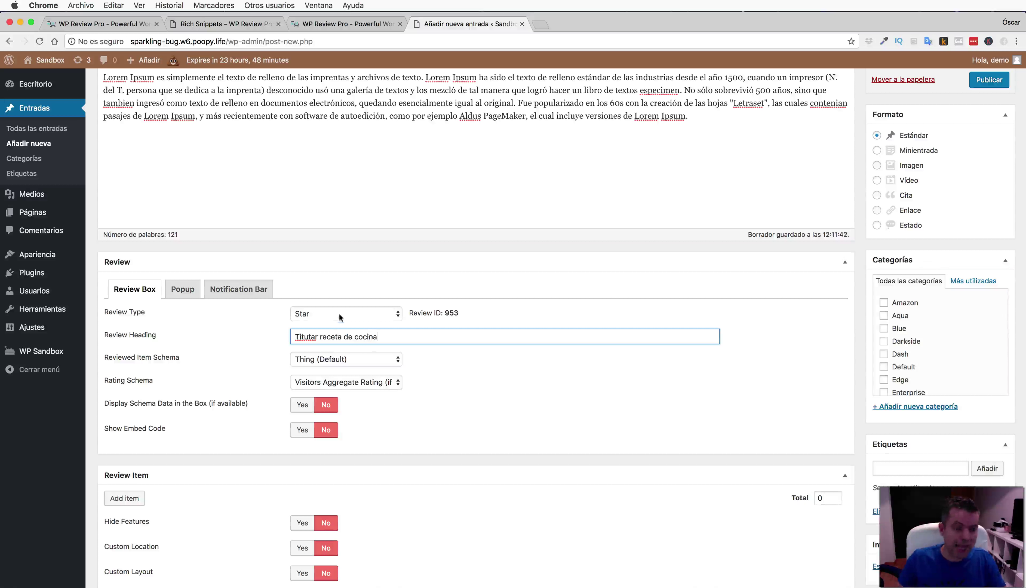
# Set the reviewed item schema to Recipe, name the recipe "Receta de pollo", and enter the author's name.
pyautogui.click(334, 360)
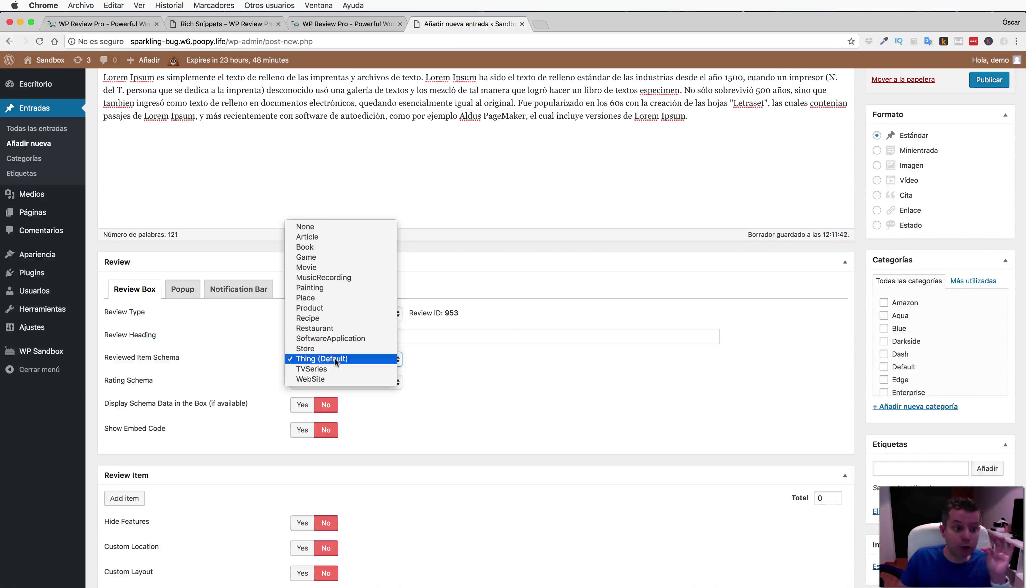
pyautogui.click(311, 318)
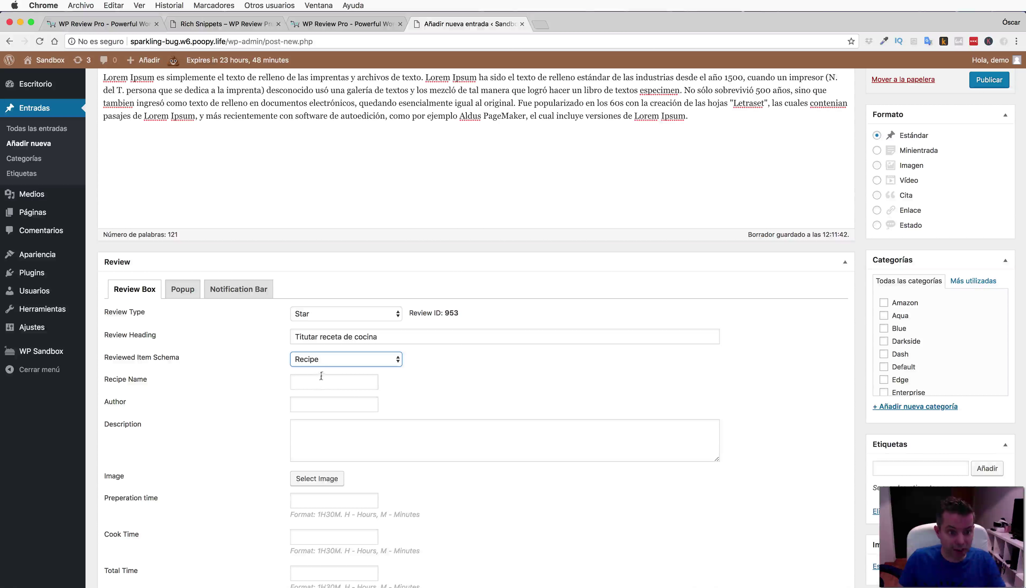
pyautogui.click(315, 382)
pyautogui.write('Receta de pollo')
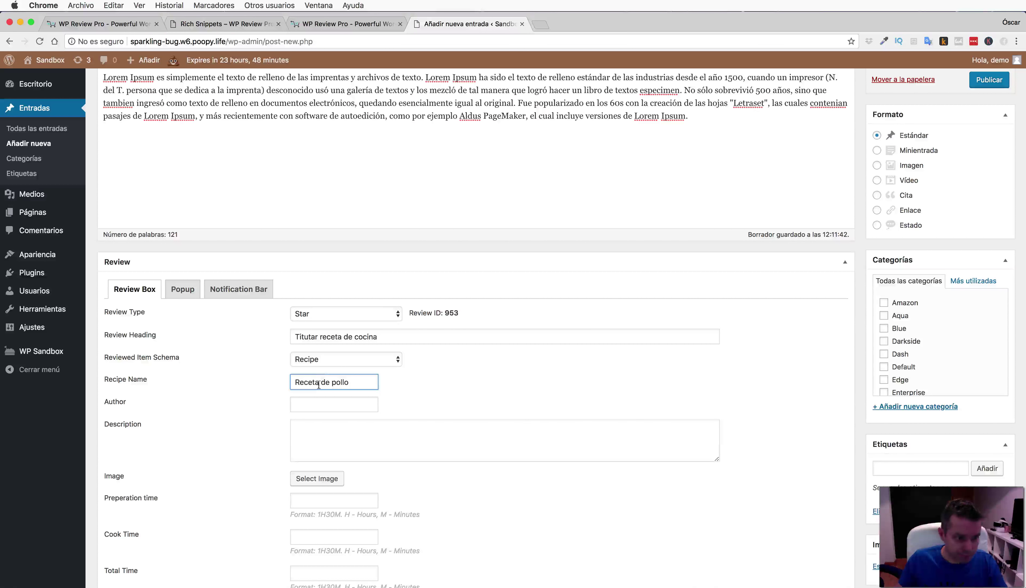
pyautogui.click(321, 403)
pyautogui.write('Óscar')
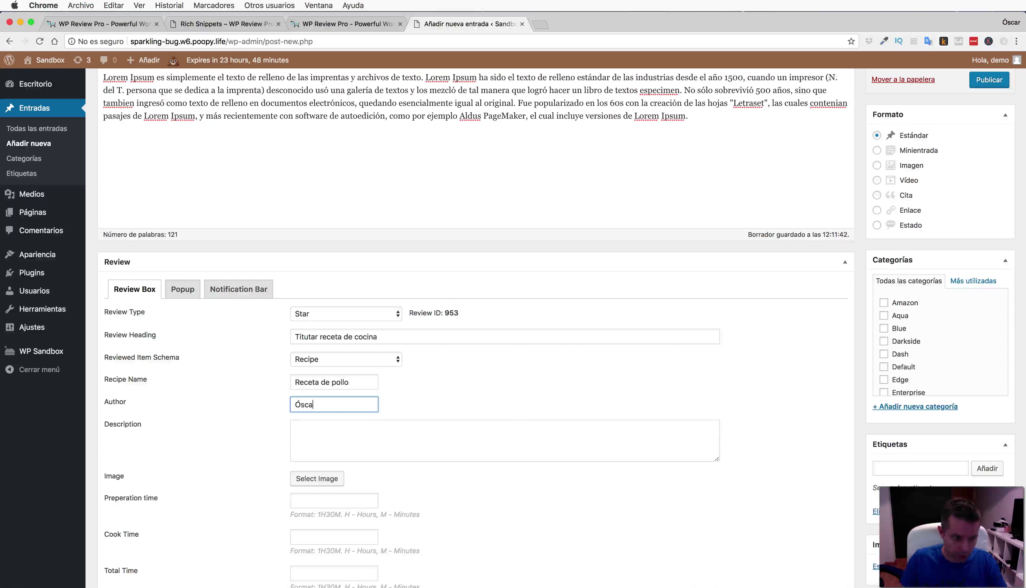
# Paste the Lorem Ipsum paragraph into the recipe's description.
pyautogui.scroll(-1, 326, 426)
pyautogui.click(325, 426)
pyautogui.write('v')
pyautogui.press('BackSpace')
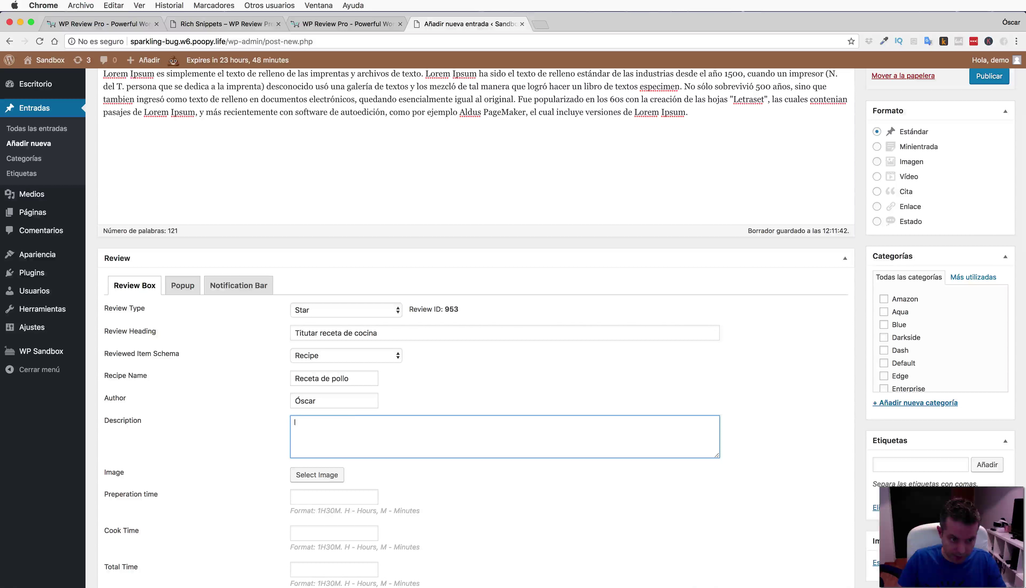
pyautogui.press('super+v')
# Open the image selection for the recipe and save the Apple pie snippet image from the WP Review Pro product page to the computer.
pyautogui.click(317, 475)
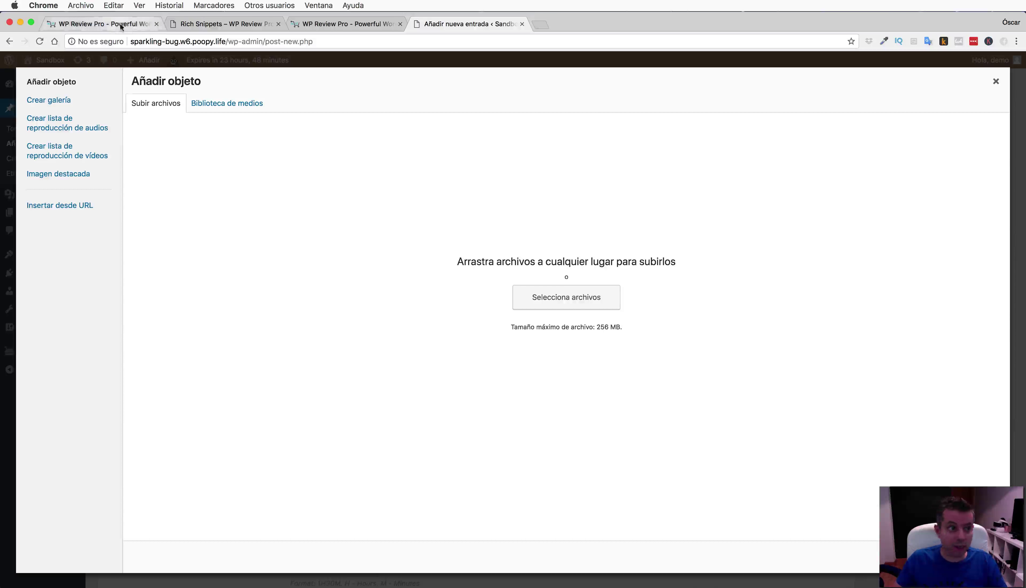
pyautogui.click(103, 24)
pyautogui.rightClick(359, 221)
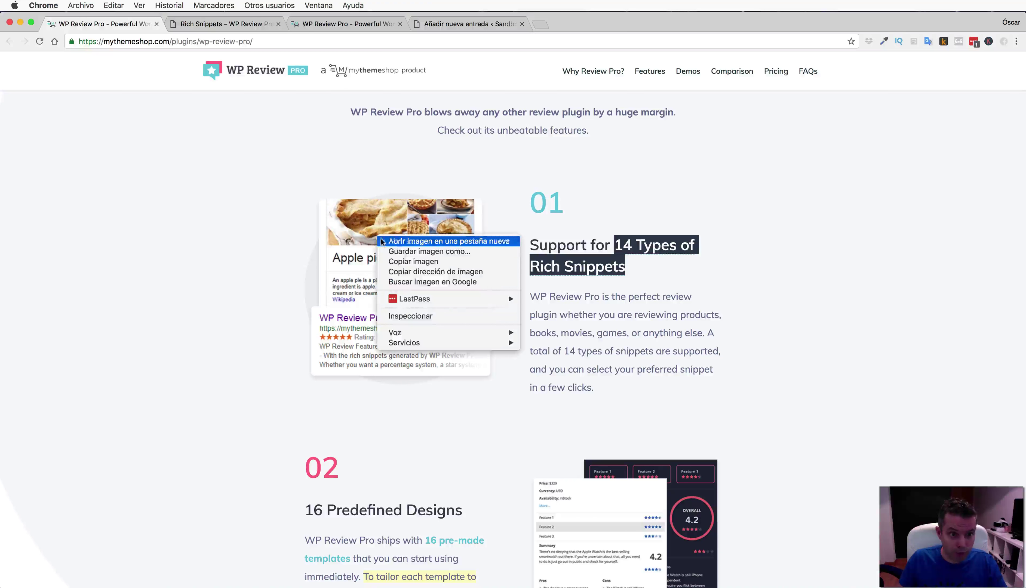
pyautogui.click(402, 251)
pyautogui.press('Return')
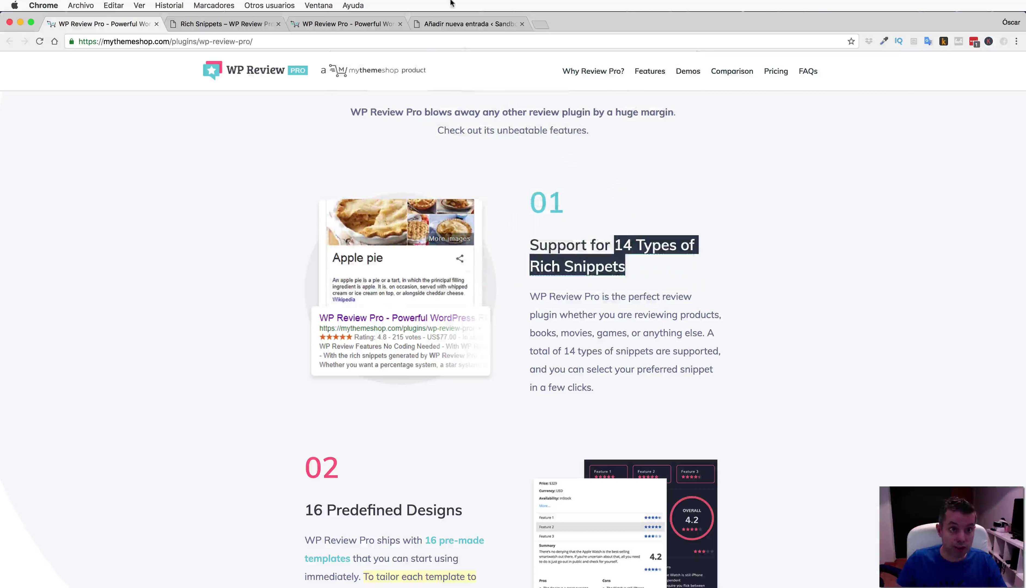
# Upload support-for-14-types-of-rich-snippets.png to the post's media library and insert it as the recipe image.
pyautogui.click(437, 24)
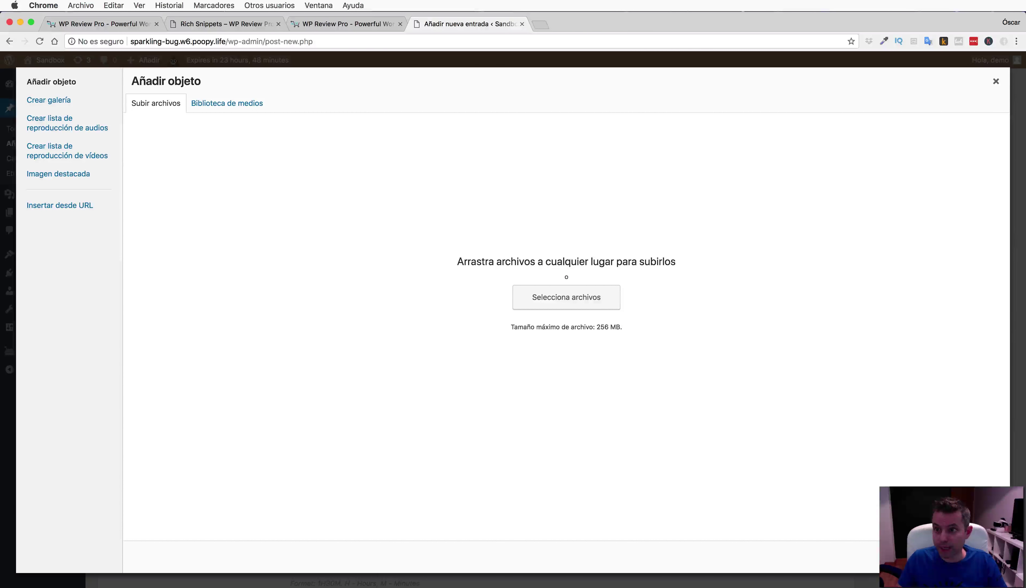
pyautogui.press('super+Tab')
pyautogui.moveTo(911, 163); pyautogui.dragTo(637, 199)
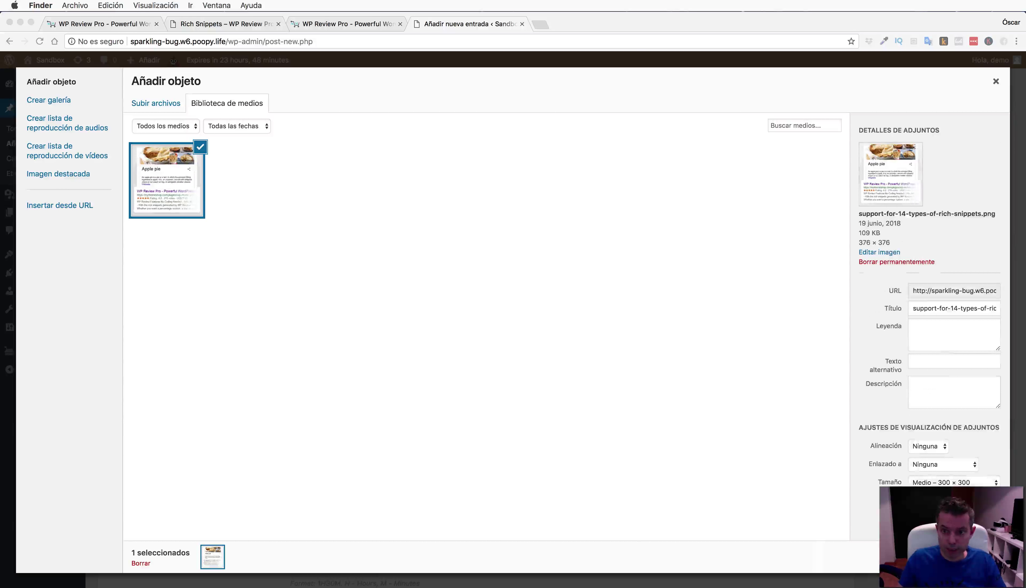
pyautogui.press('super+Tab')
pyautogui.click(977, 557)
pyautogui.scroll(-6, 622, 411)
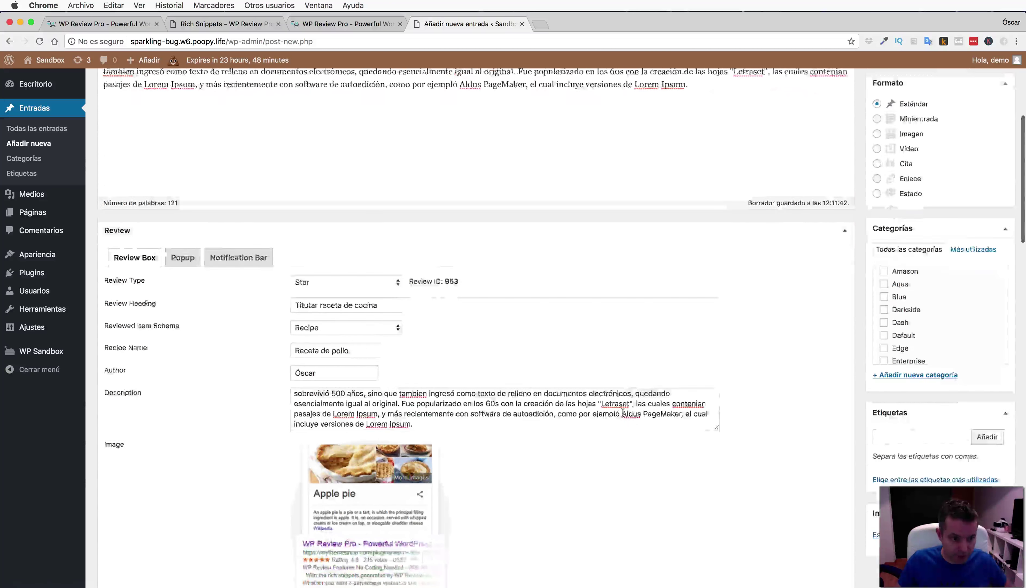
pyautogui.scroll(-2, 621, 411)
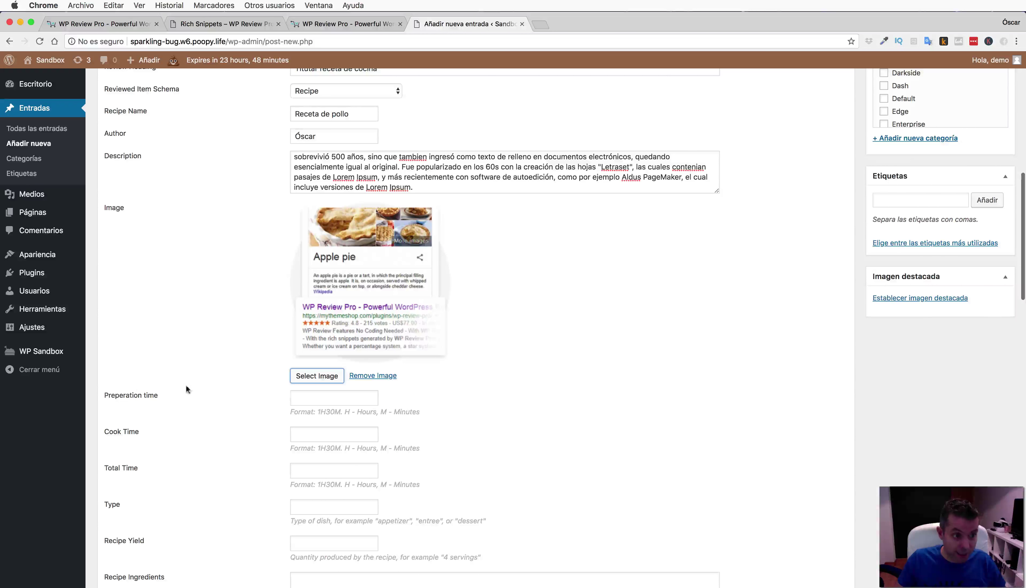
# Look again at the recipe examples in the Rich Snippets demo and return to the new post.
pyautogui.click(94, 24)
pyautogui.click(201, 24)
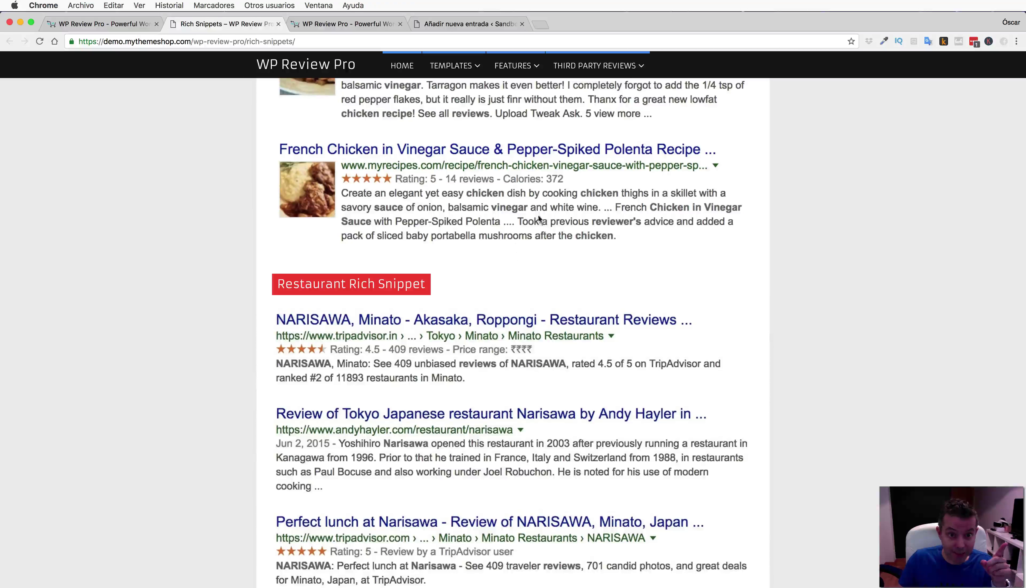
pyautogui.scroll(5, 539, 251)
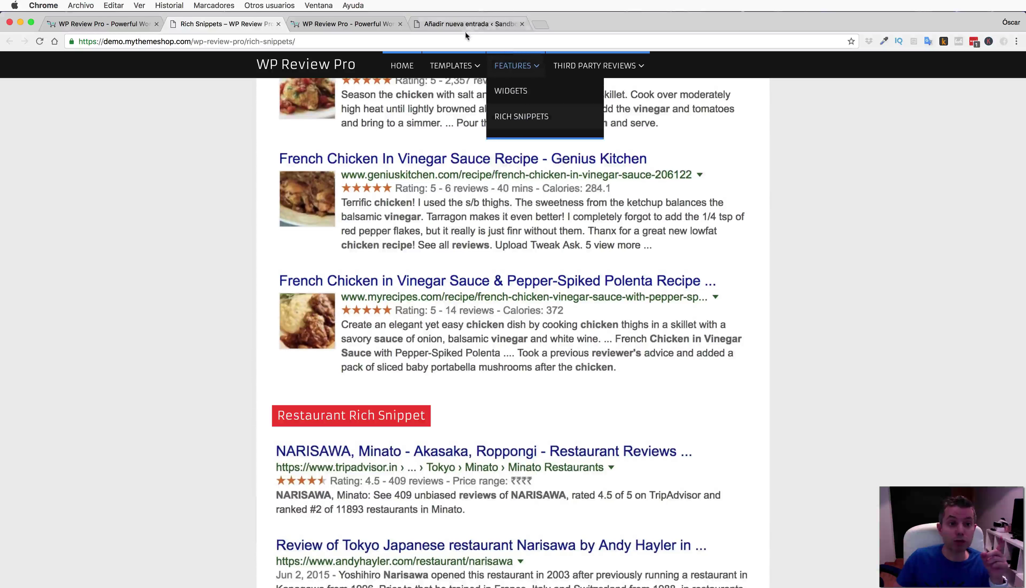
pyautogui.click(462, 23)
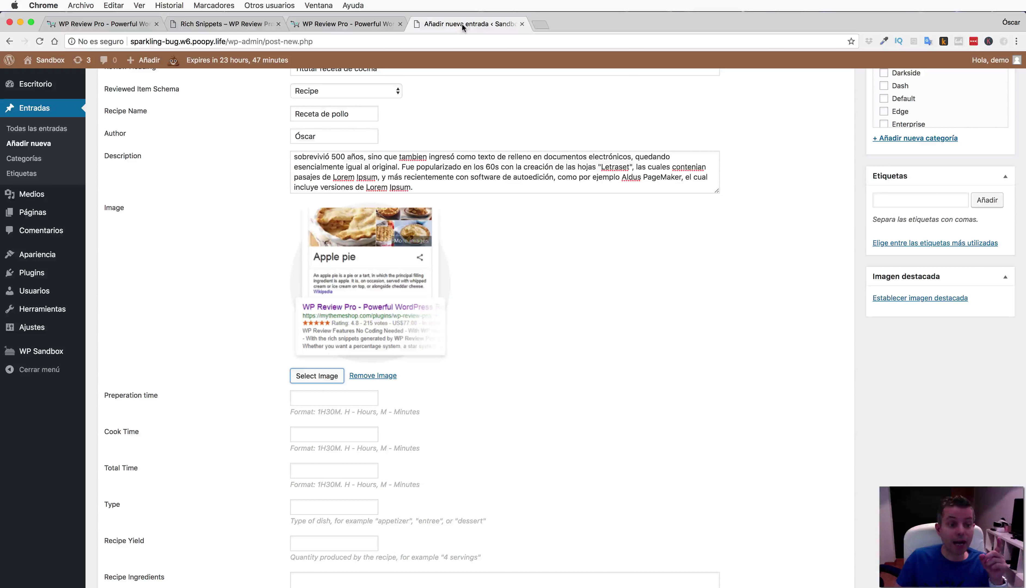
# Set the recipe's preparation time to 40min, cook time to 20min and total time to 60min.
pyautogui.click(344, 392)
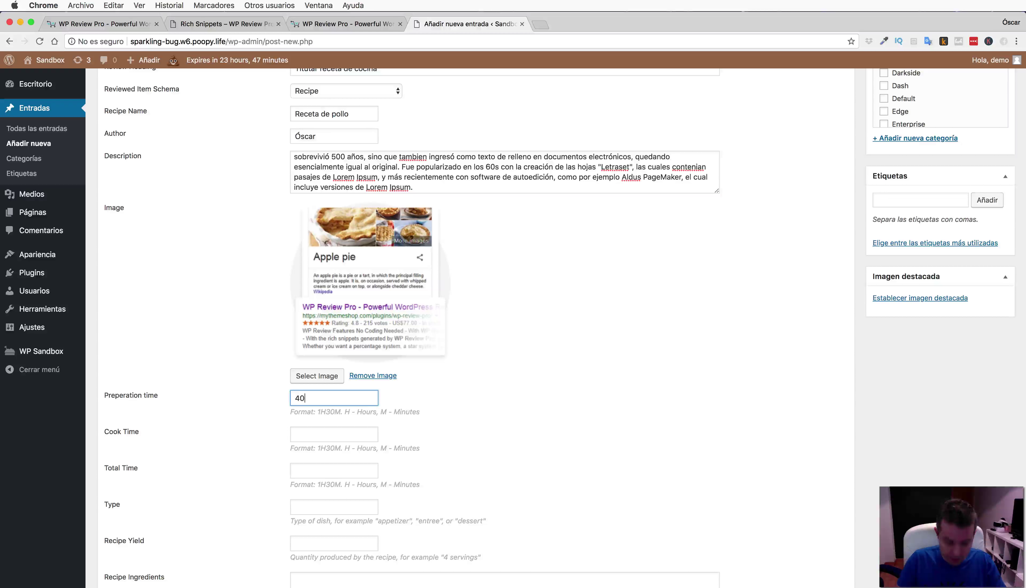
pyautogui.write('40min')
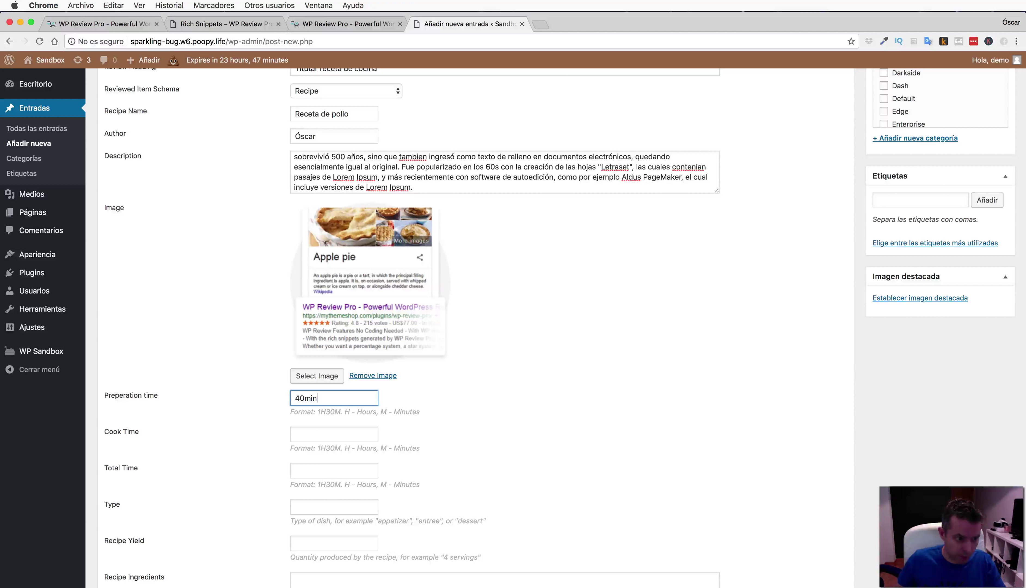
pyautogui.click(323, 433)
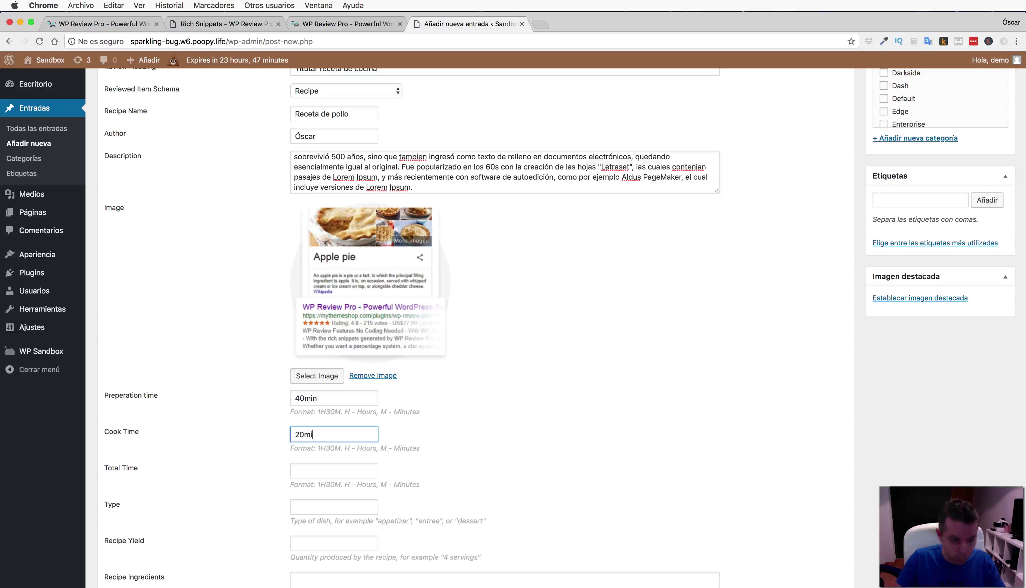
pyautogui.scroll(-3, 312, 423)
pyautogui.click(312, 420)
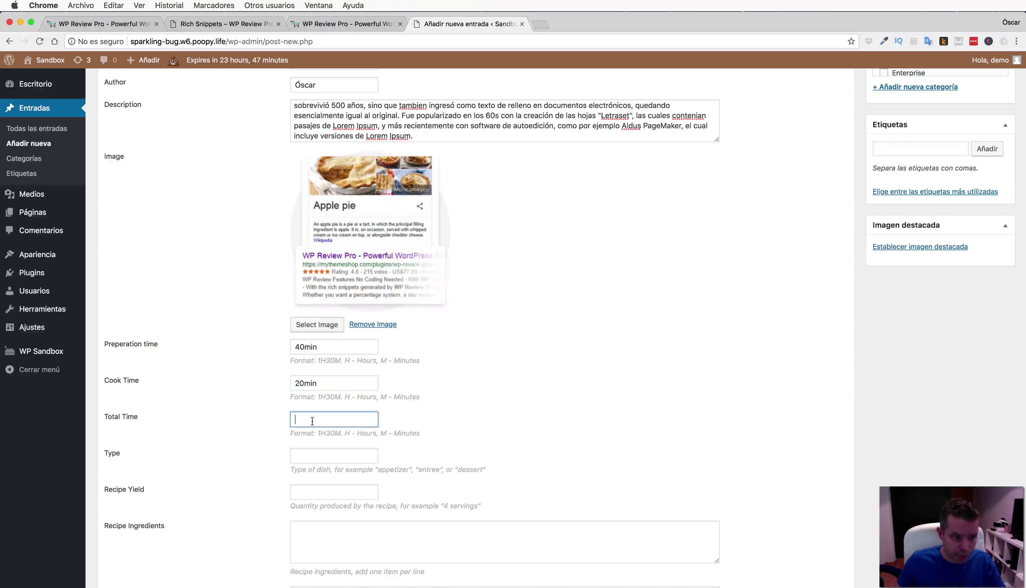
pyautogui.write('69')
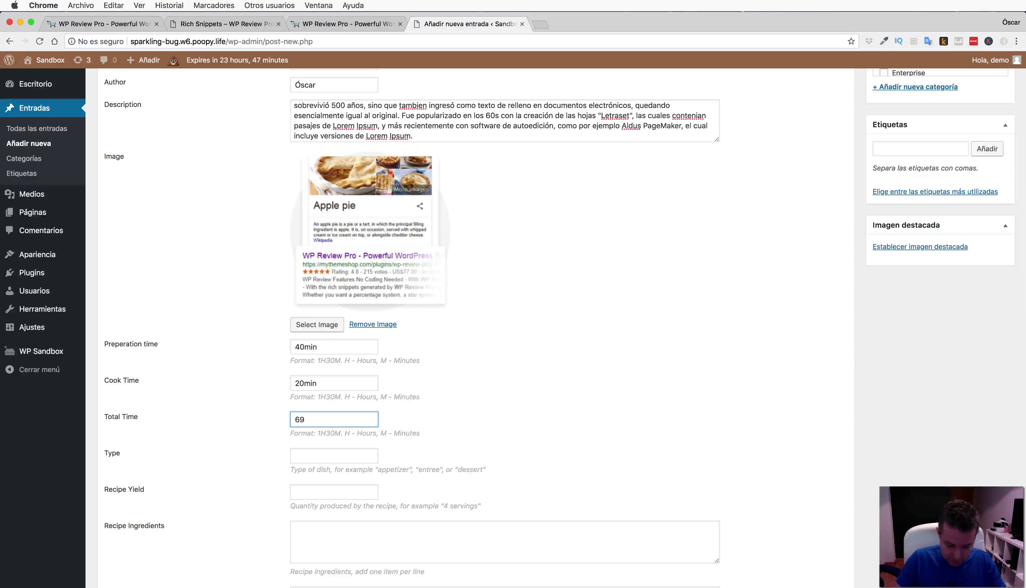
pyautogui.write('min')
# Enter "plato principal" as the recipe's dish type.
pyautogui.scroll(-3, 321, 414)
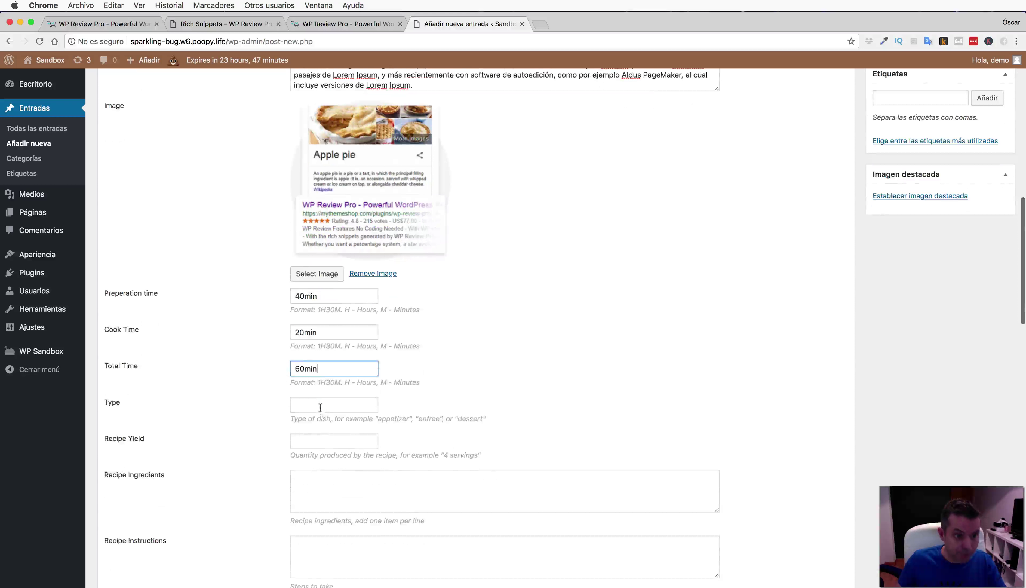
pyautogui.click(321, 404)
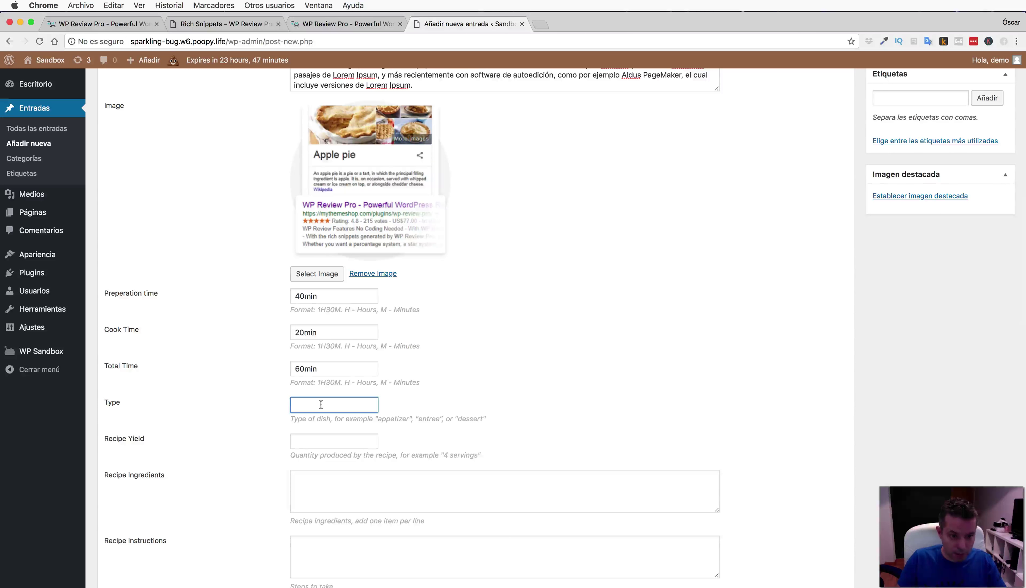
pyautogui.write('plato principal')
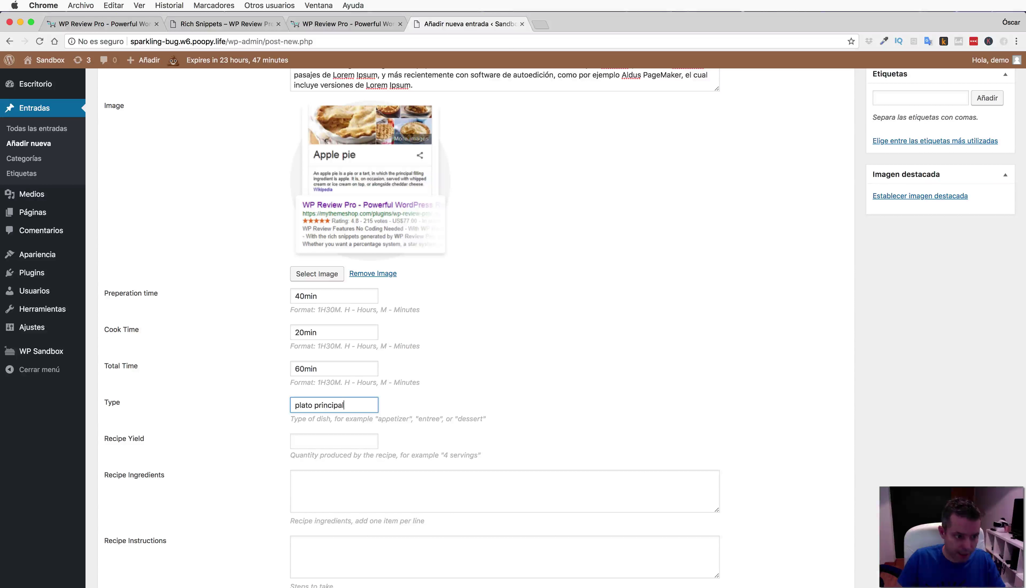
# Set the recipe's calories to 500 and enable displaying the schema data in the review box.
pyautogui.scroll(-5, 330, 405)
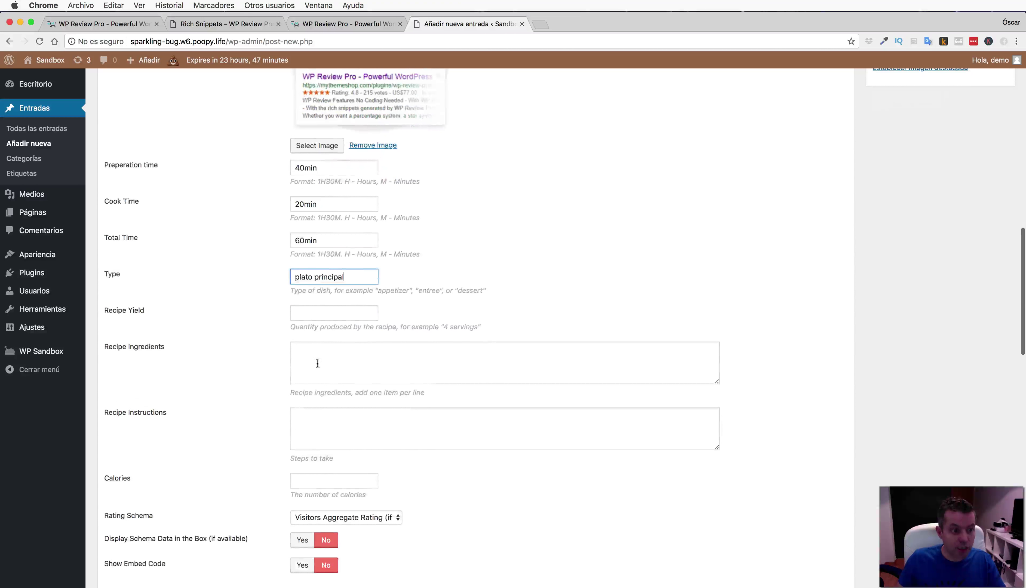
pyautogui.scroll(-2, 326, 474)
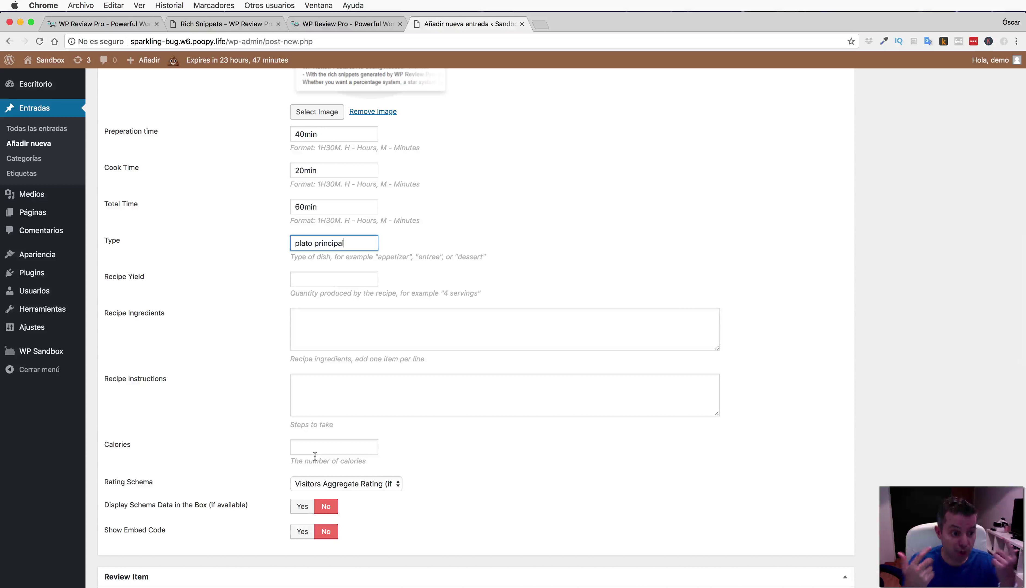
pyautogui.click(316, 450)
pyautogui.write('500')
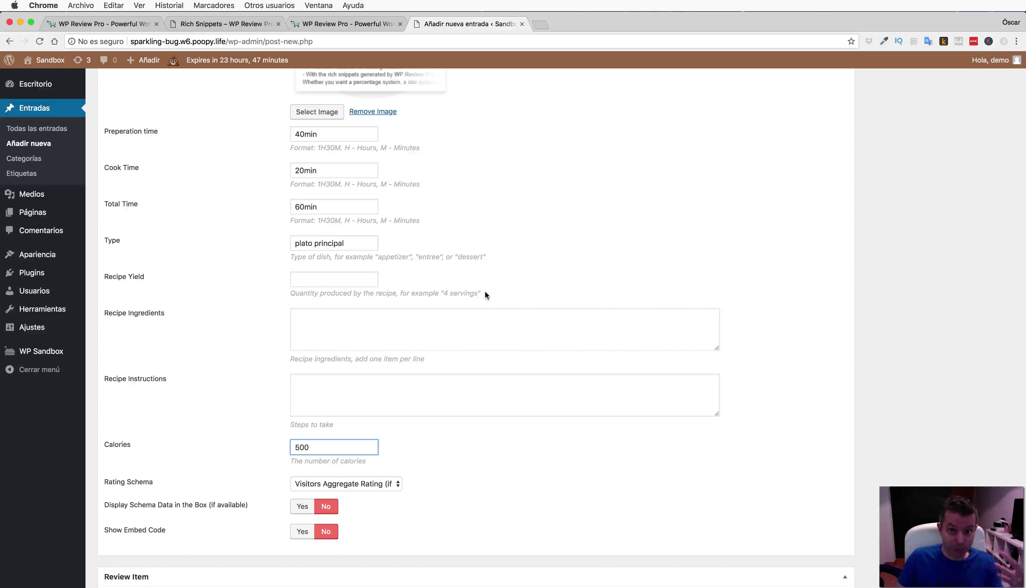
pyautogui.scroll(-3, 485, 290)
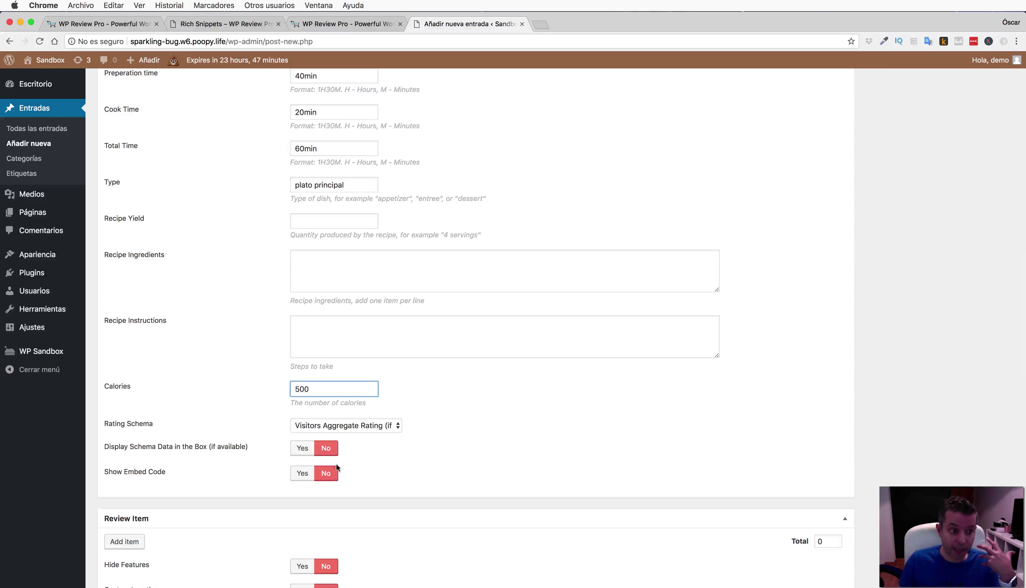
pyautogui.click(301, 447)
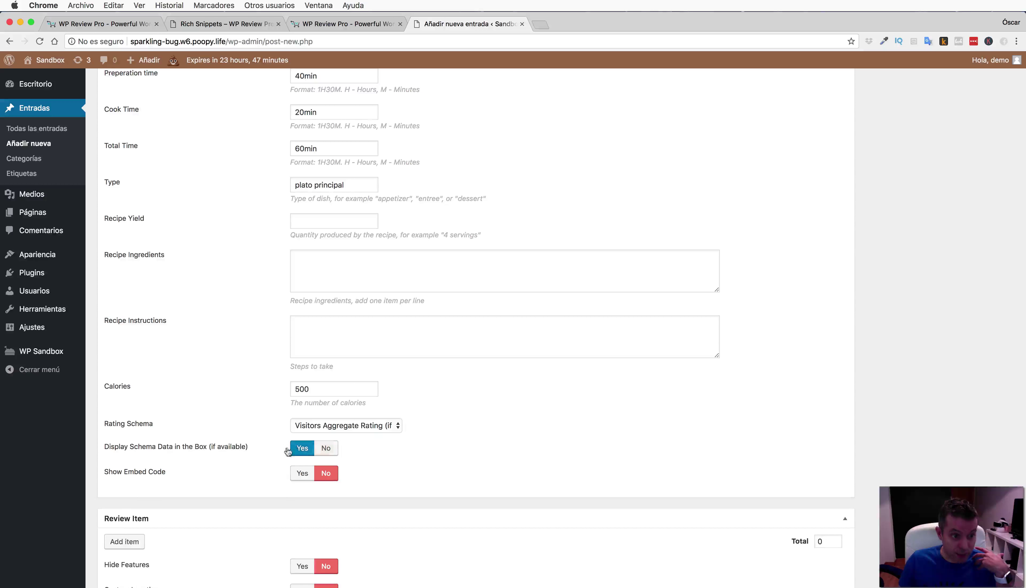
# Add a review item named "Sabor" and score it five stars.
pyautogui.scroll(-3, 448, 440)
pyautogui.scroll(-9, 497, 432)
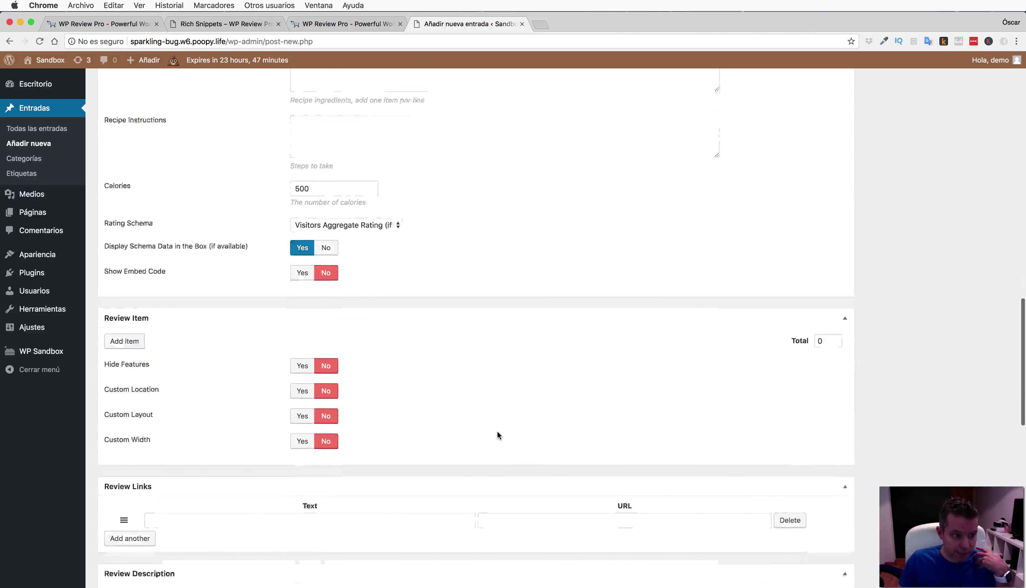
pyautogui.scroll(-2, 165, 489)
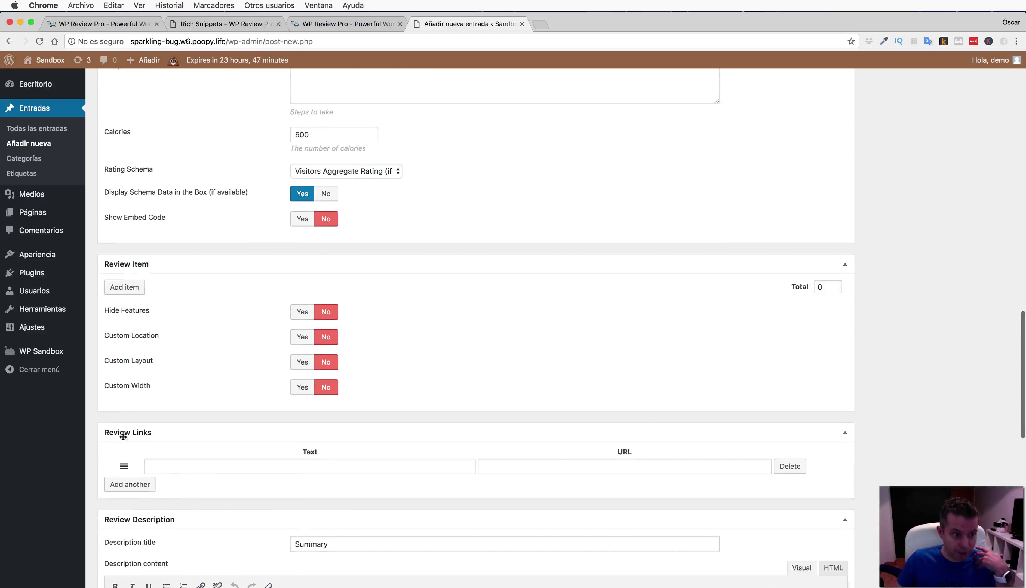
pyautogui.click(129, 288)
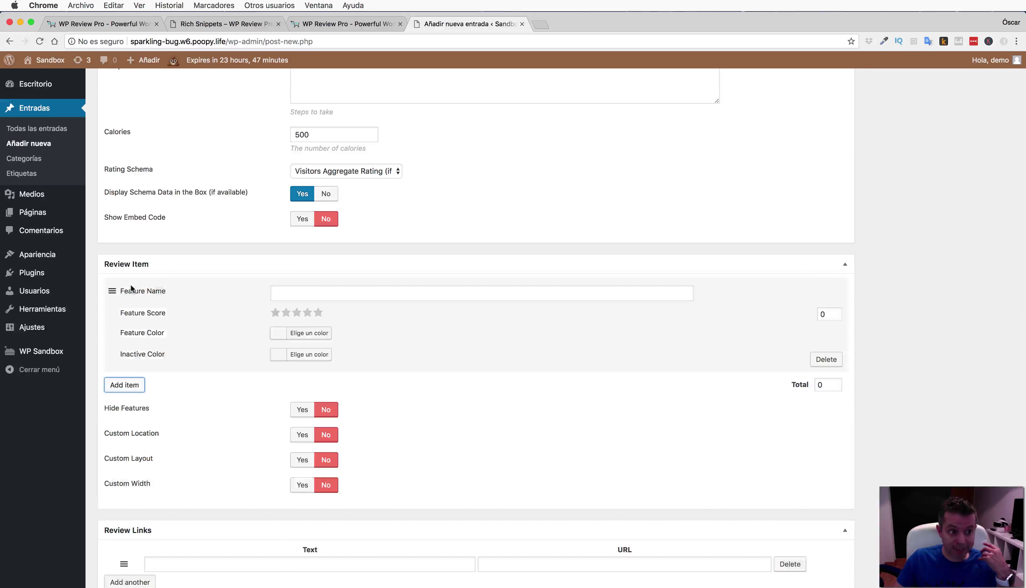
pyautogui.click(313, 294)
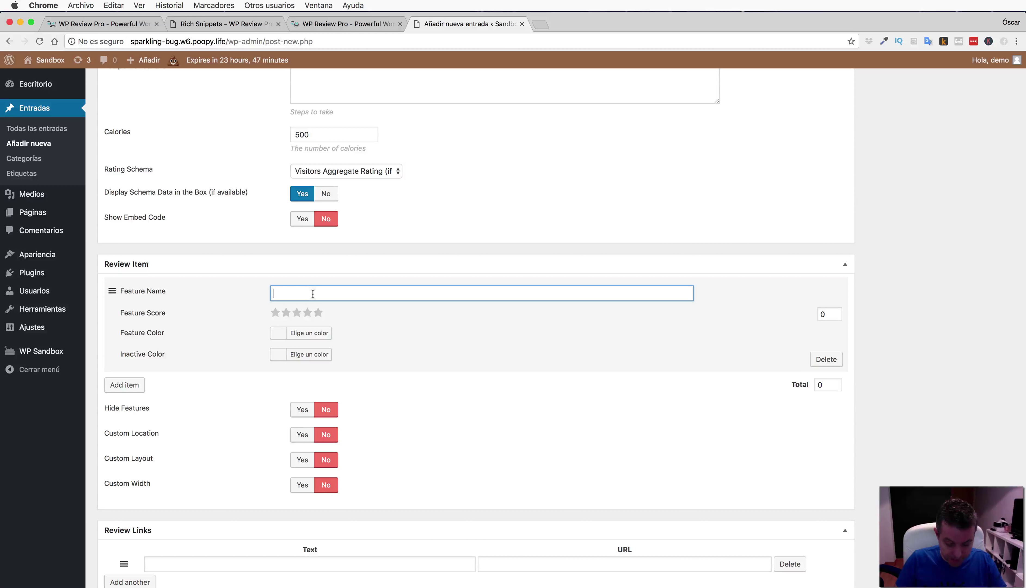
pyautogui.write('Sabor')
pyautogui.click(320, 316)
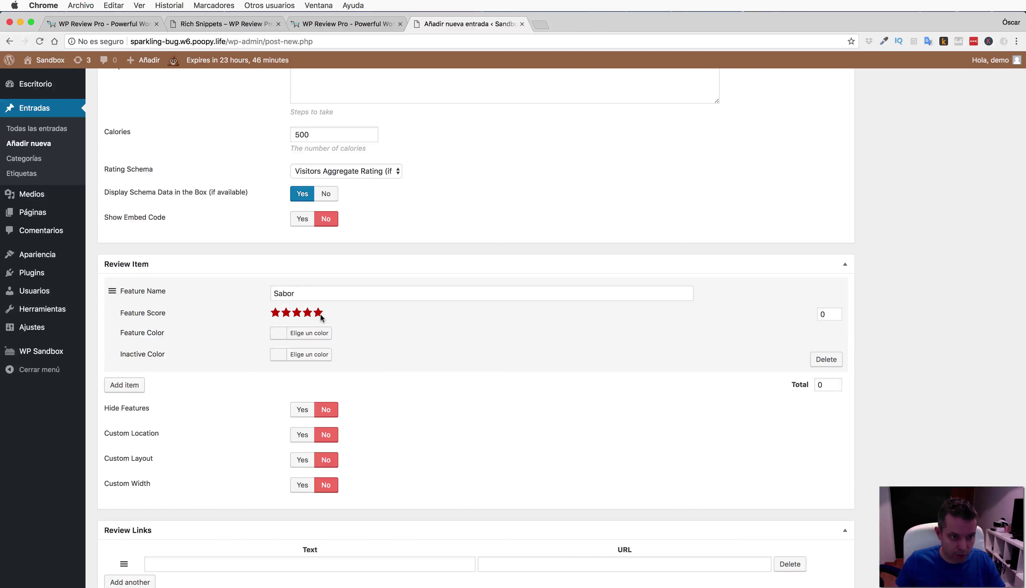
# Add a second review item named "Picante" and score it two stars.
pyautogui.click(126, 386)
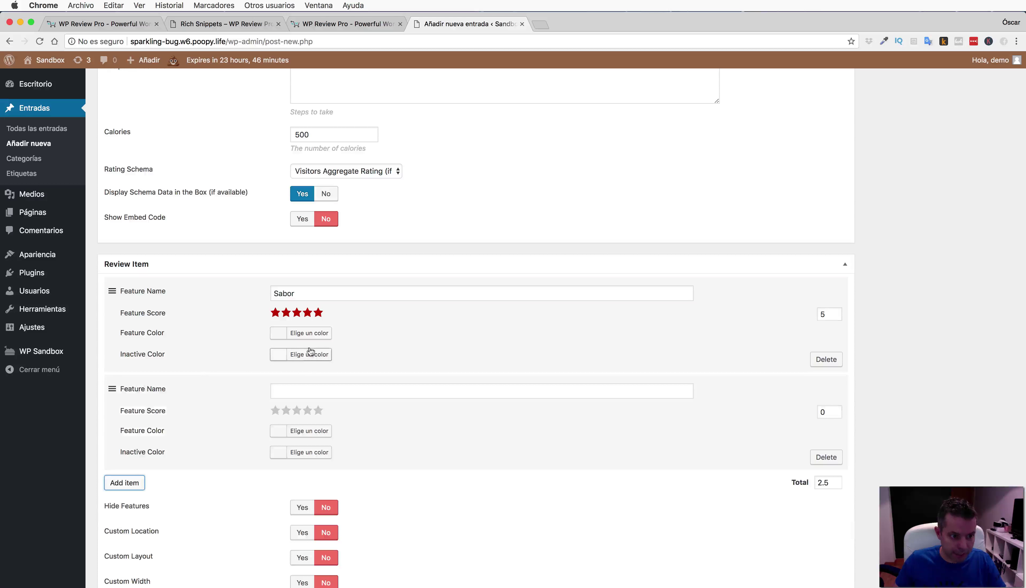
pyautogui.click(306, 390)
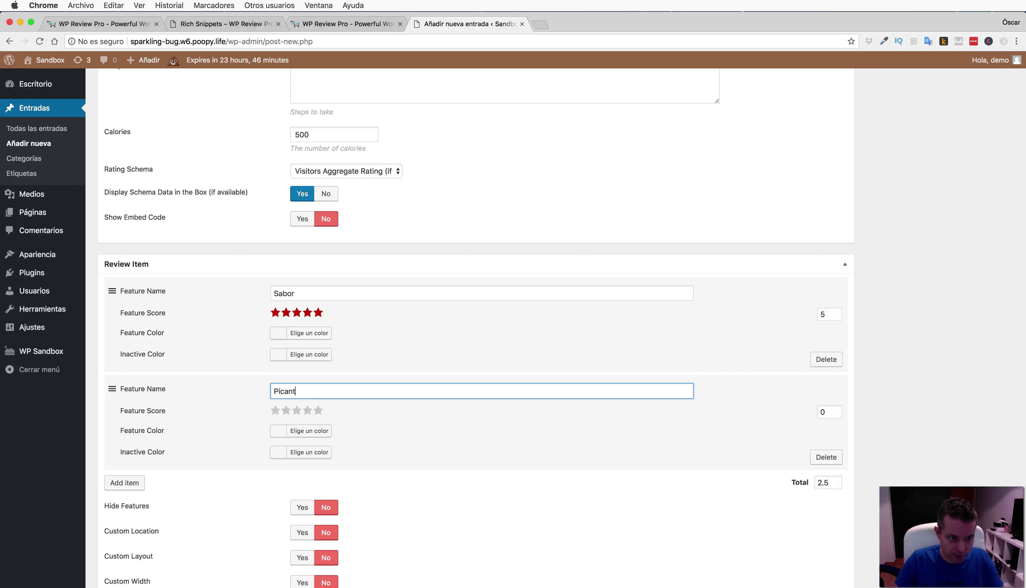
pyautogui.click(287, 412)
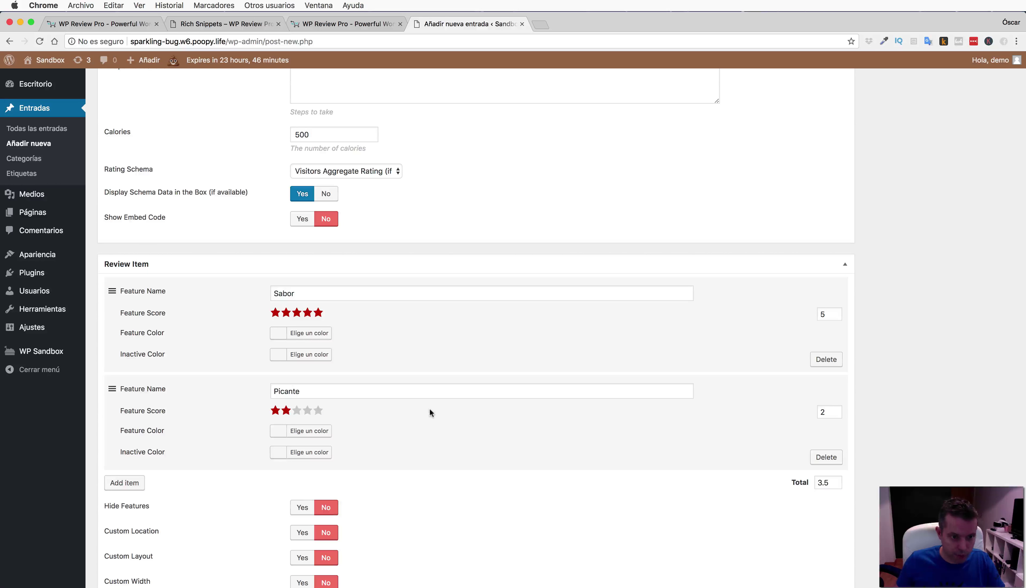
# Publish the "Receta de cocina" post and open it on the site.
pyautogui.scroll(-3, 435, 404)
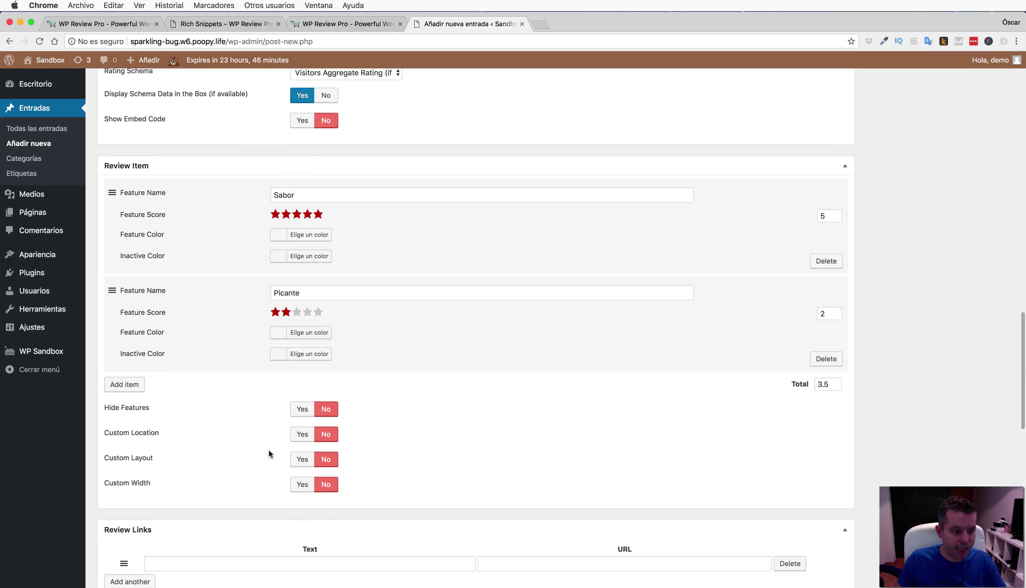
pyautogui.scroll(20, 564, 468)
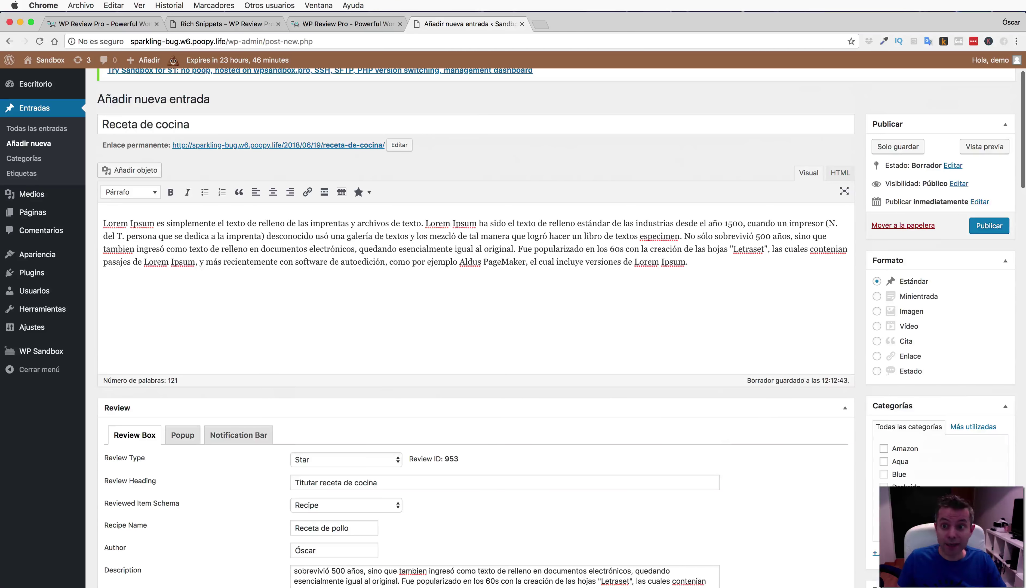
pyautogui.click(989, 230)
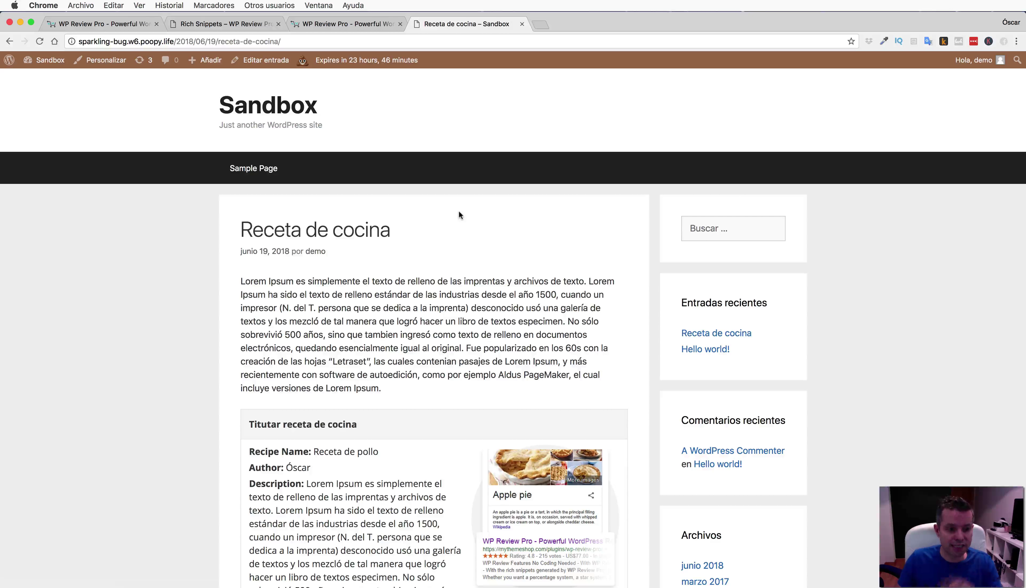
# Look over the published recipe's review box, including its recipe details, feature ratings and total score.
pyautogui.scroll(-6, 458, 211)
pyautogui.scroll(-1, 459, 209)
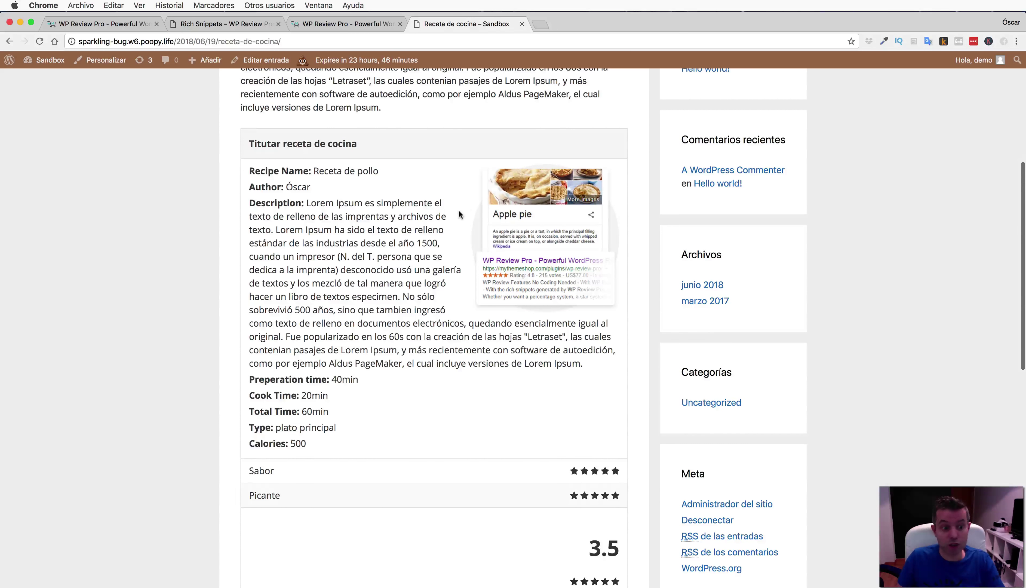
pyautogui.scroll(-2, 537, 223)
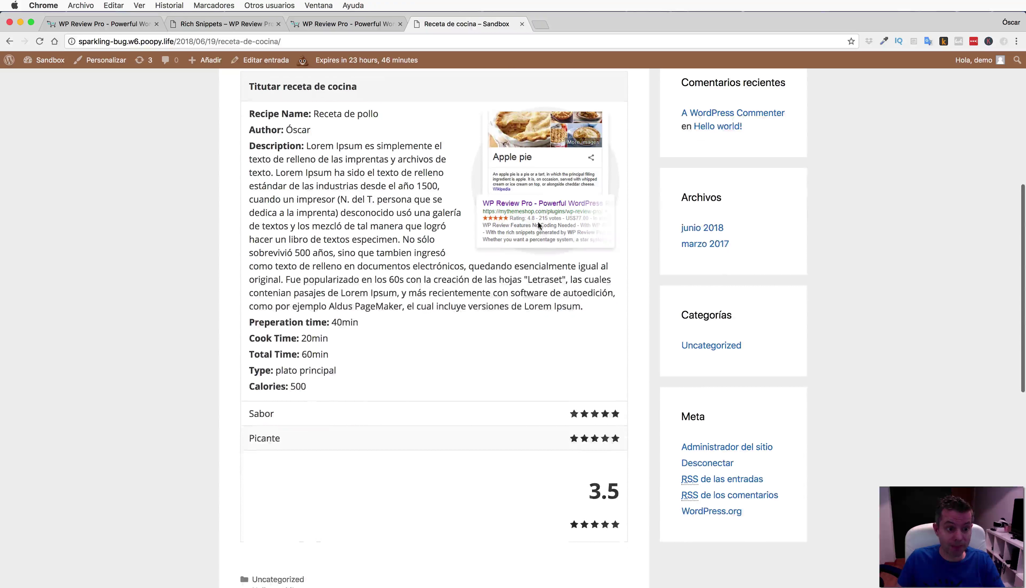
pyautogui.scroll(-3, 537, 220)
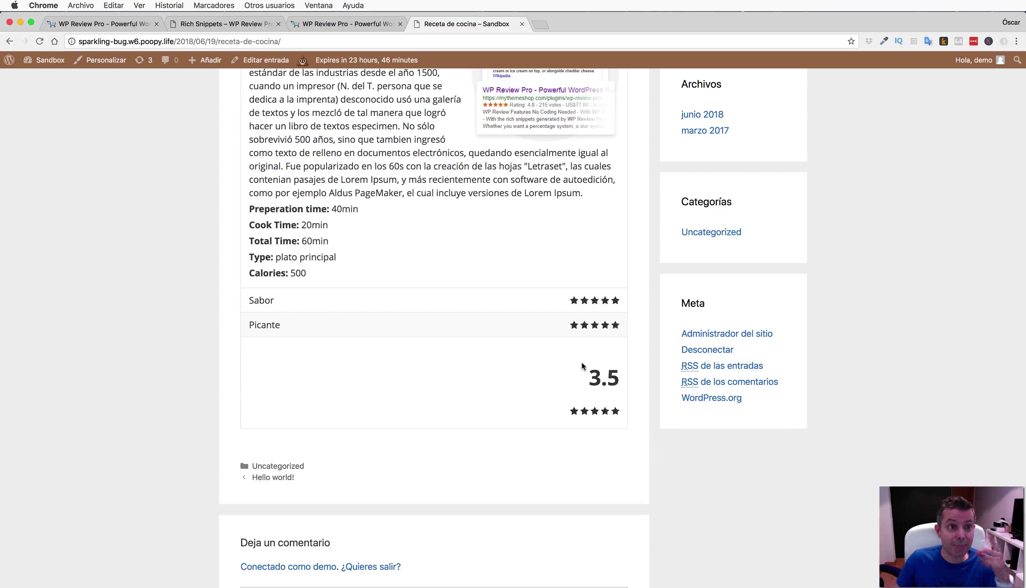
# Open the published post's page source and search it for "schema".
pyautogui.rightClick(469, 181)
pyautogui.moveTo(513, 256)
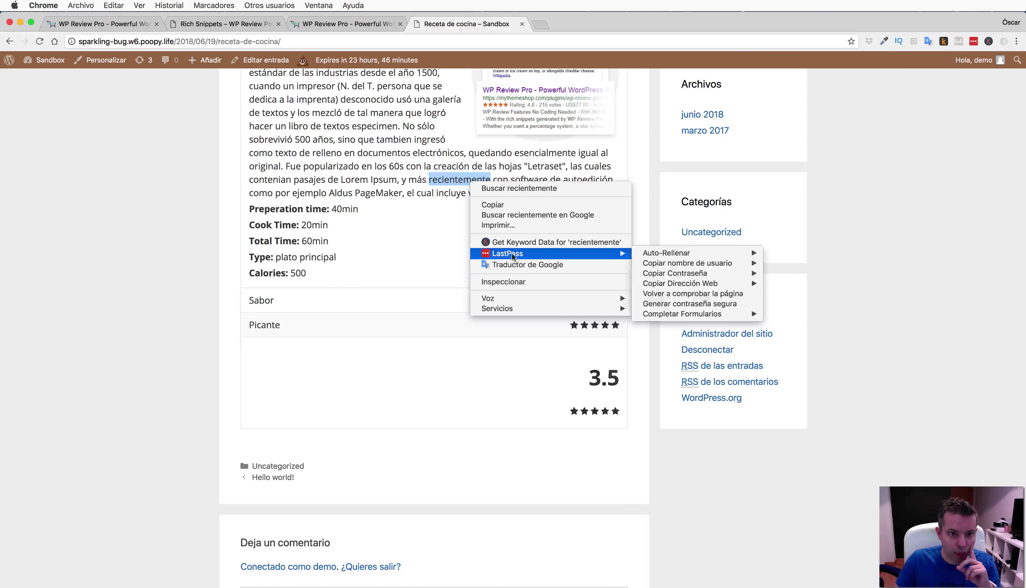
pyautogui.rightClick(448, 235)
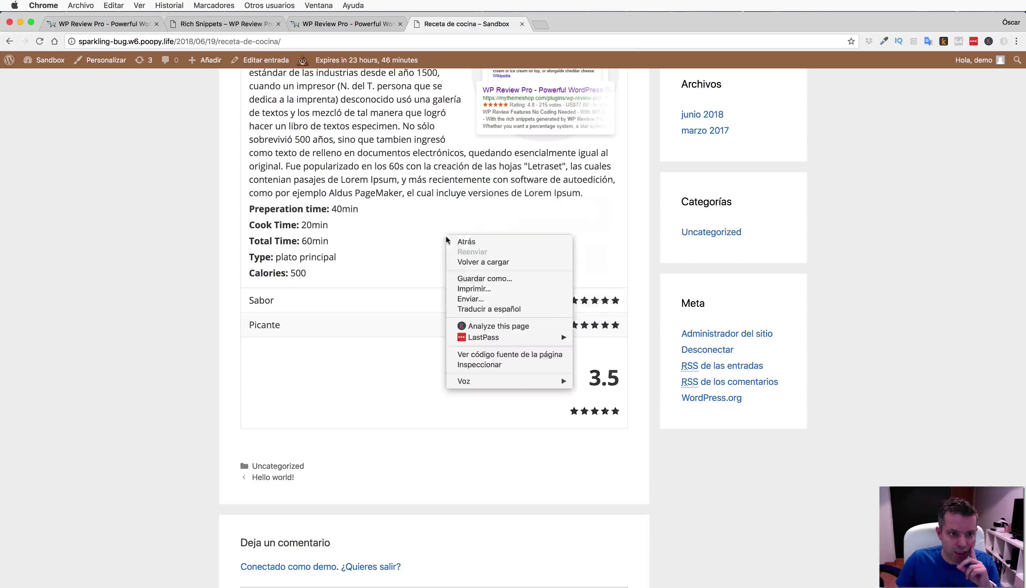
pyautogui.click(517, 355)
pyautogui.press('super+f')
pyautogui.write('ch')
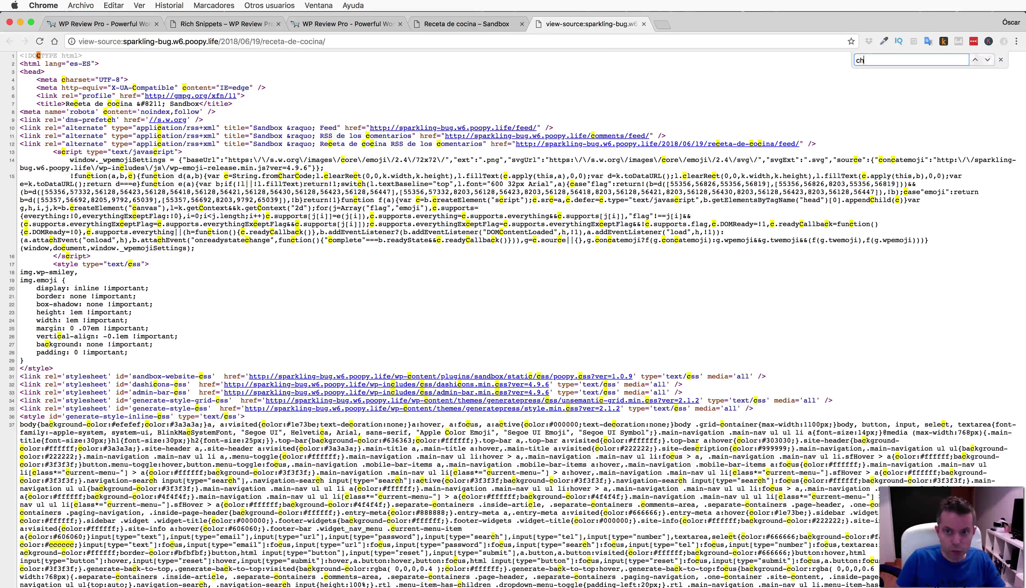
pyautogui.press('BackSpace')
pyautogui.press('BackSpace')
pyautogui.write('schema')
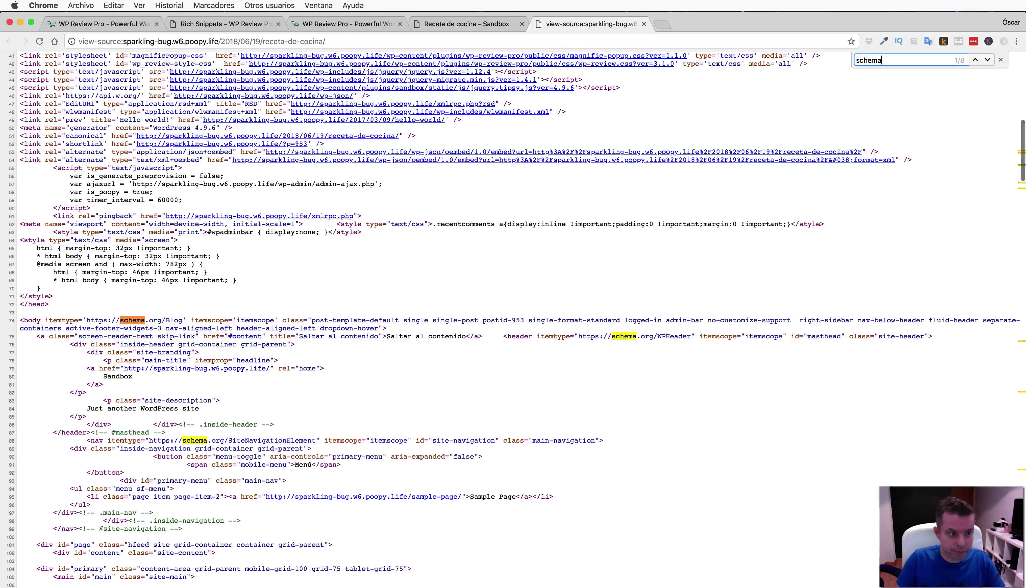
# Step through the schema matches to the Recipe JSON-LD block and enlarge the source text to 125 %.
pyautogui.press('Return')
pyautogui.press('Return')
pyautogui.press('Return')
pyautogui.press('Return')
pyautogui.press('Return')
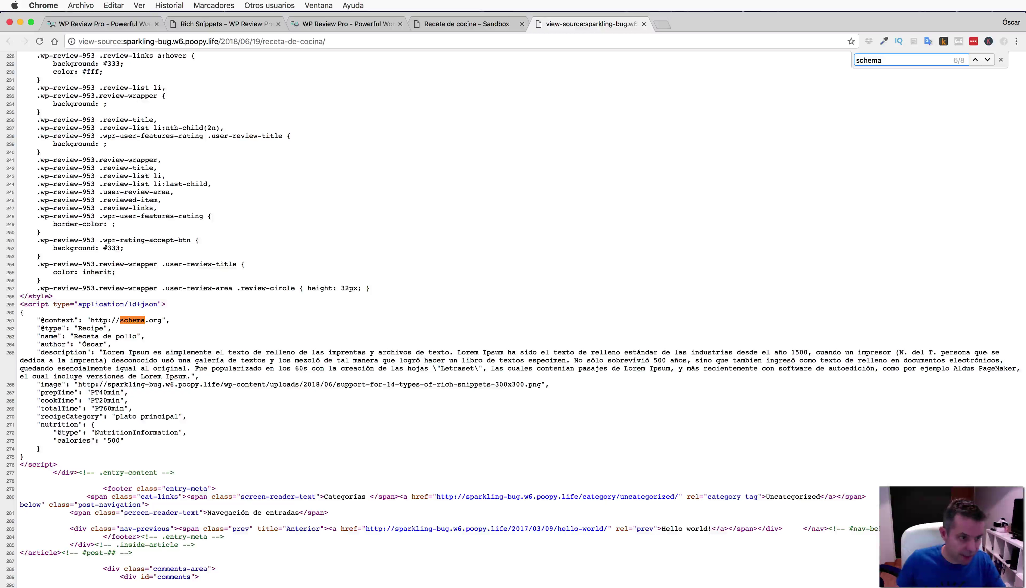
pyautogui.press('super+plus')
pyautogui.scroll(-10, 406, 358)
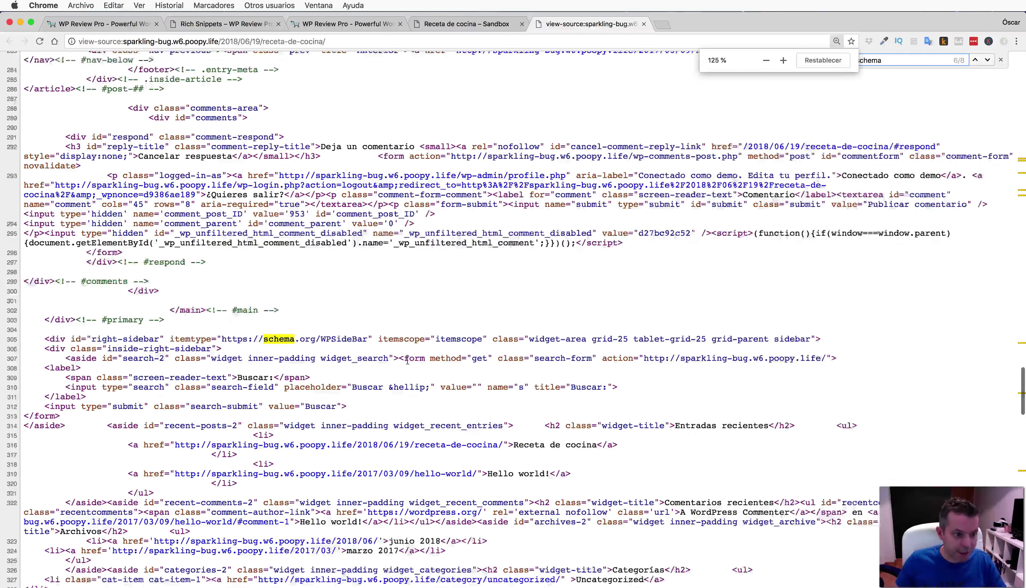
# Cycle through the "schema" matches back to the Recipe JSON-LD block and highlight its script to examine it.
pyautogui.press('Return')
pyautogui.press('Return')
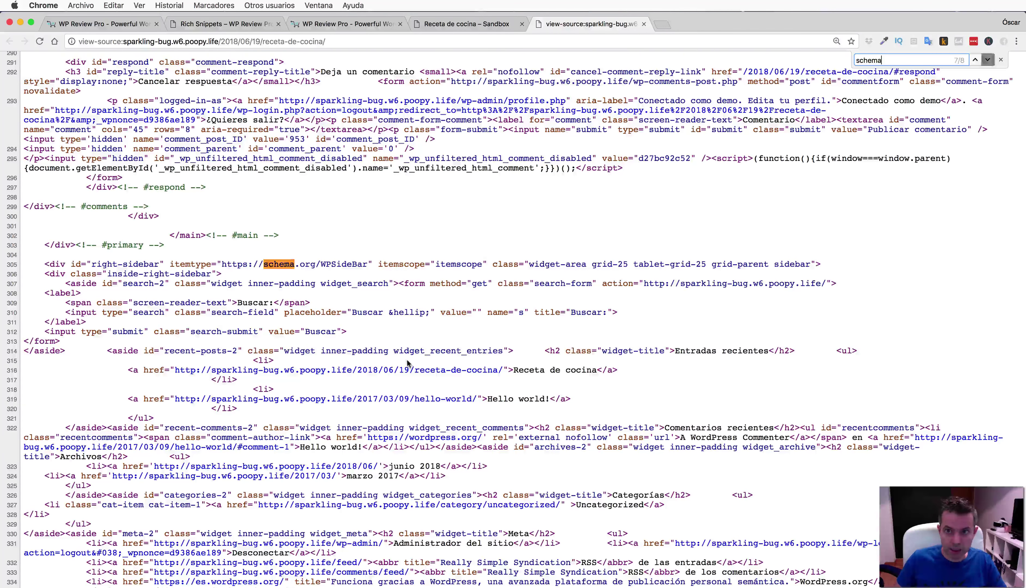
pyautogui.press('Return')
pyautogui.press('Return')
pyautogui.press('Return')
pyautogui.press('Return')
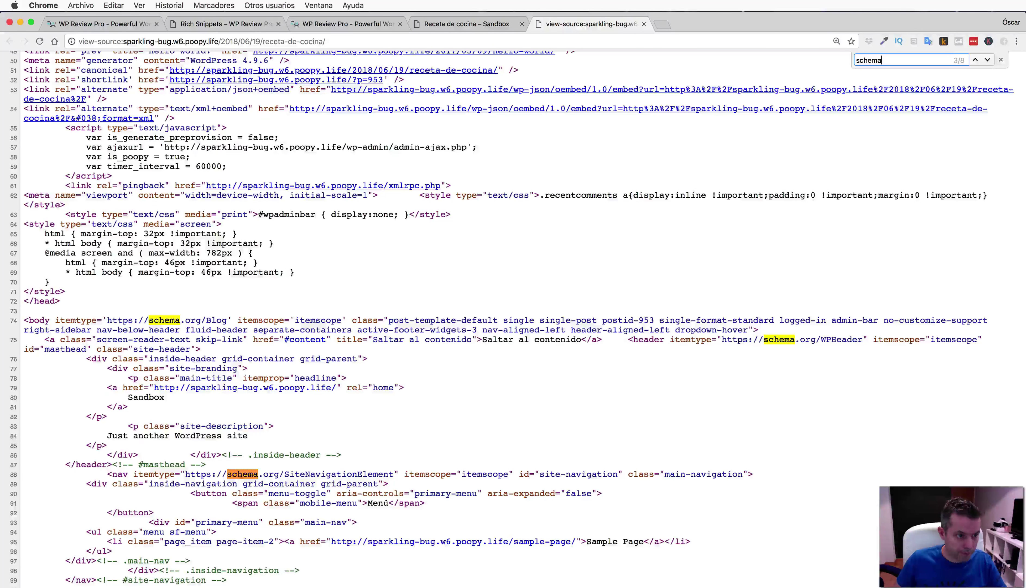
pyautogui.press('Return')
pyautogui.press('Return')
pyautogui.scroll(3, 350, 303)
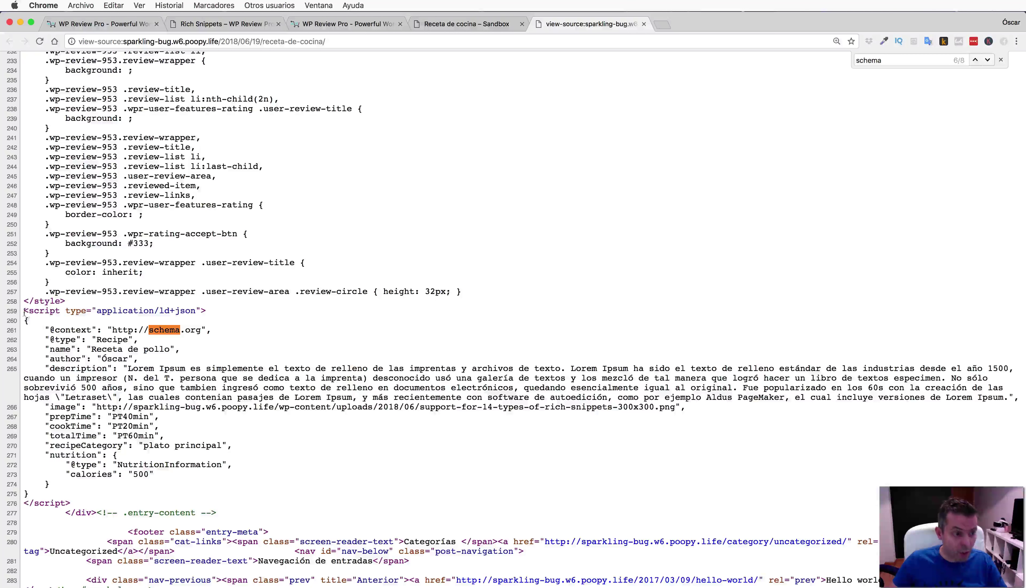
pyautogui.moveTo(24, 310); pyautogui.dragTo(233, 482)
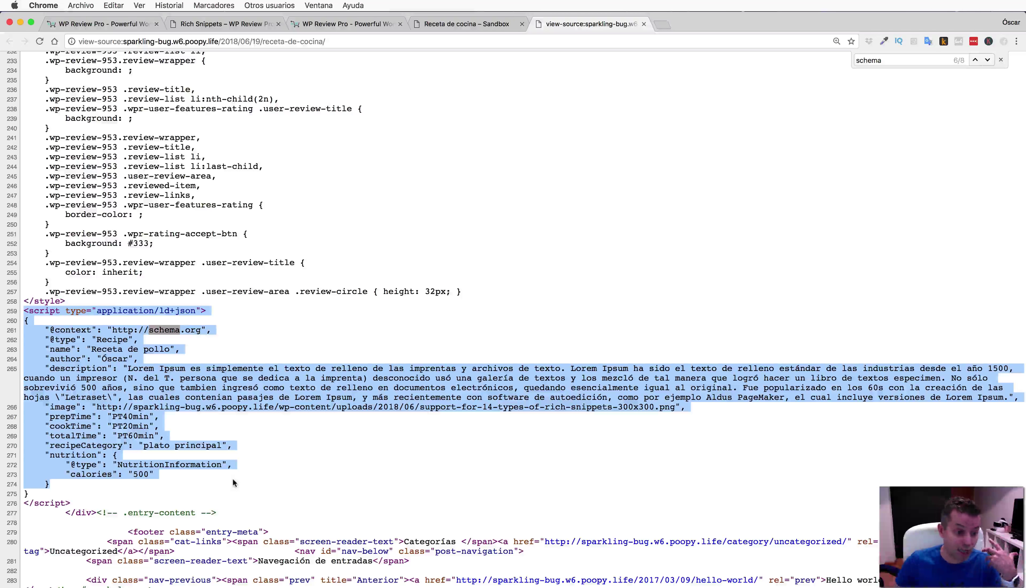
pyautogui.click(126, 486)
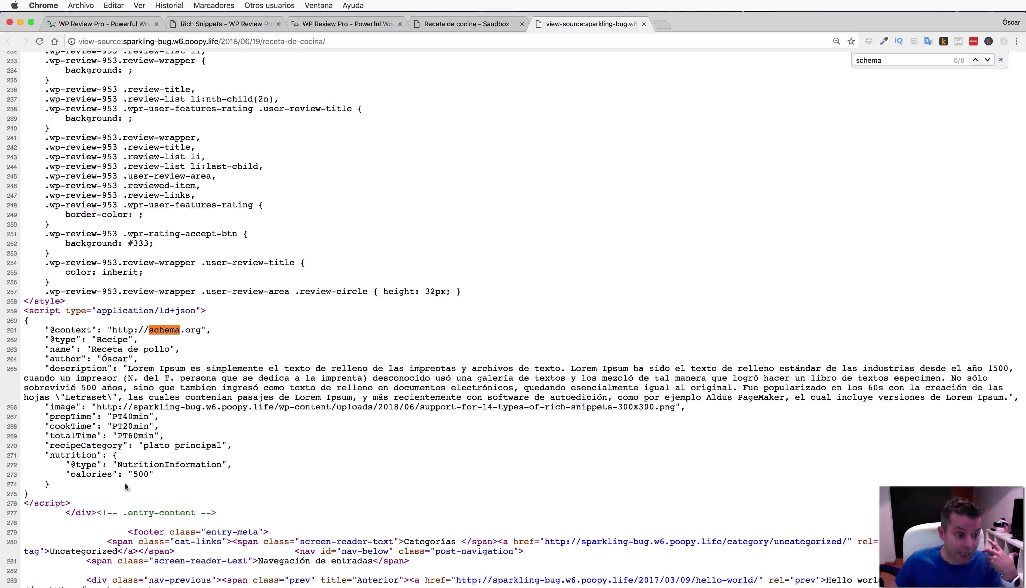
# Check the recipe examples on the Rich Snippets demo page, then highlight the recipe properties in the source's JSON-LD block.
pyautogui.click(202, 24)
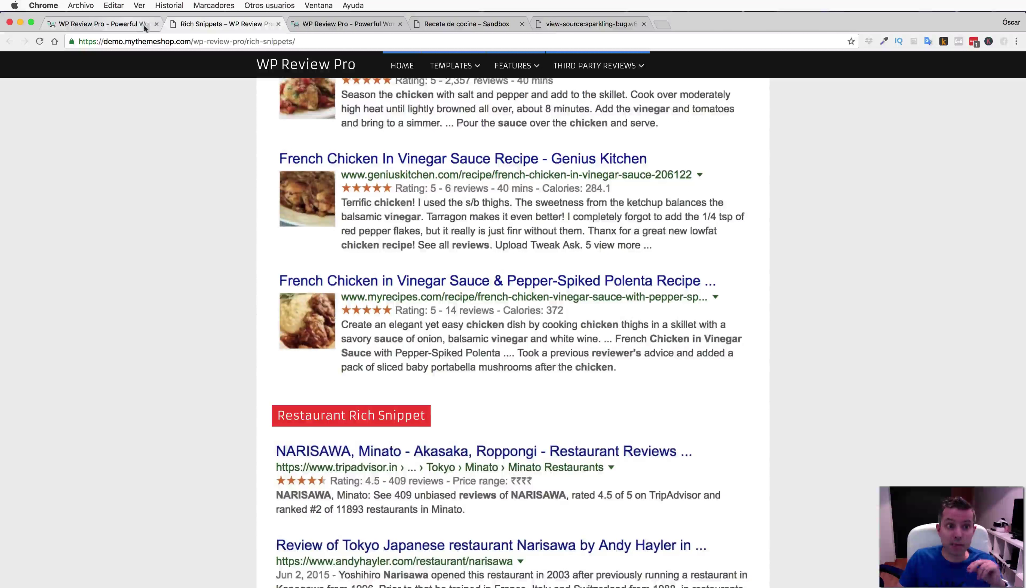
pyautogui.press('super+5')
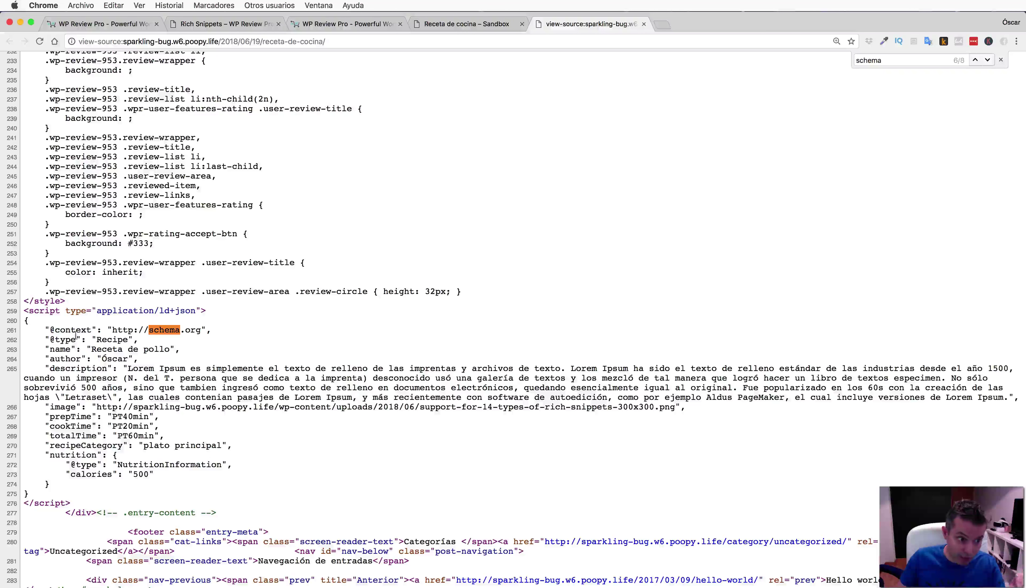
pyautogui.moveTo(46, 329); pyautogui.dragTo(197, 470)
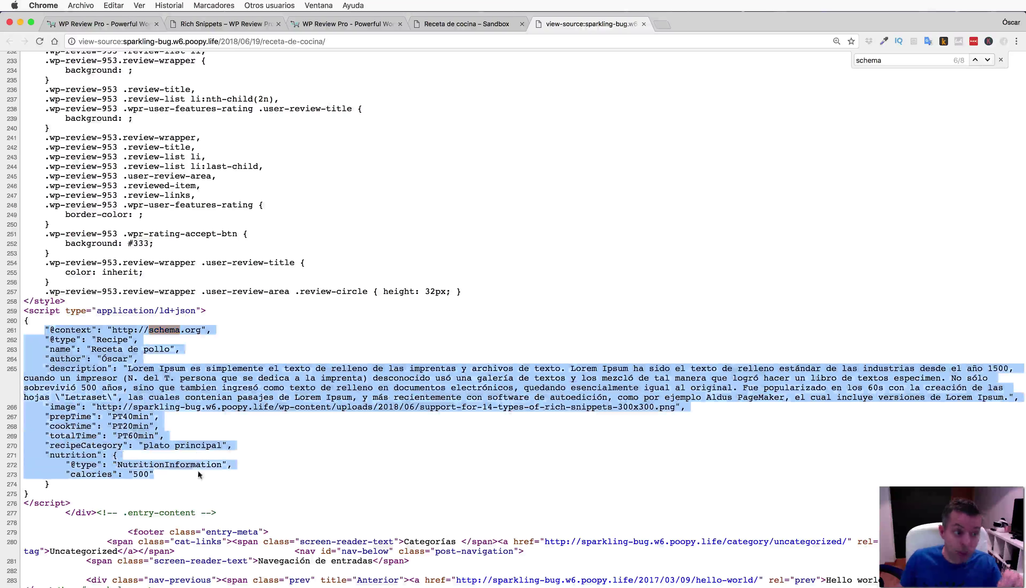
# Close the page source and read the rich snippets and predefined designs sections on the WP Review Pro product page.
pyautogui.click(643, 24)
pyautogui.click(116, 24)
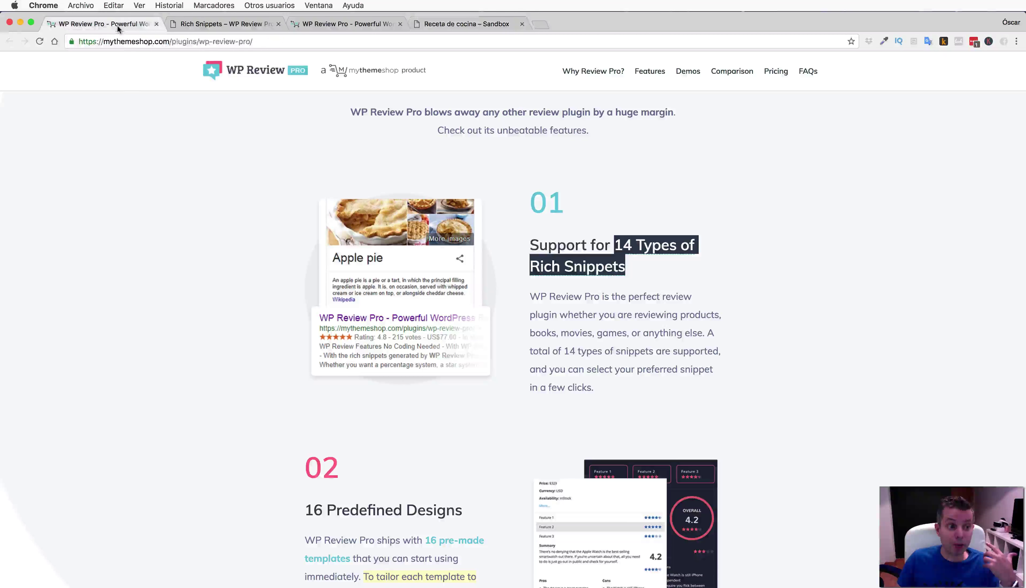
pyautogui.click(686, 205)
pyautogui.scroll(-2, 687, 205)
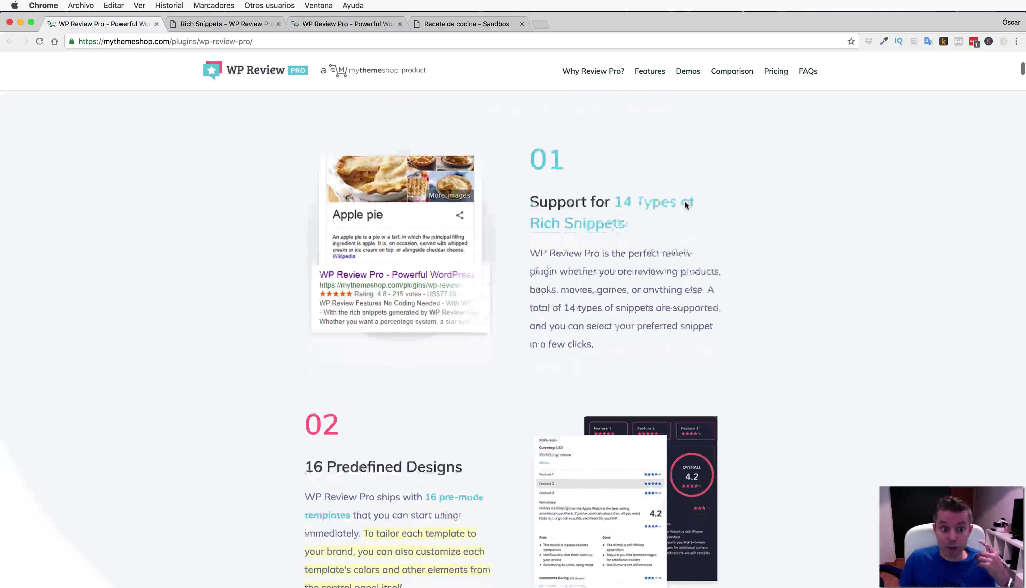
pyautogui.scroll(-5, 686, 204)
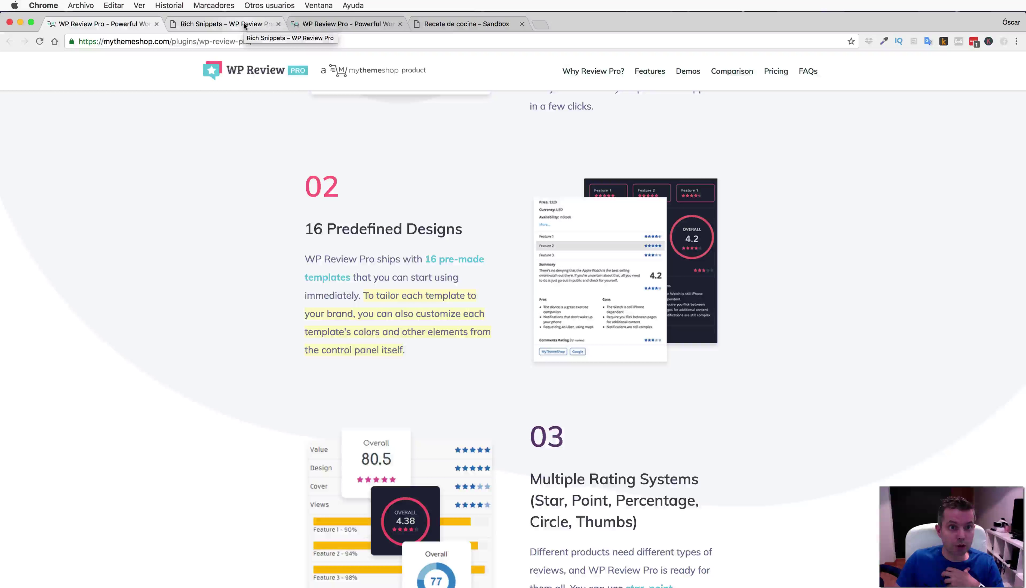
# Open the "Receta de cocina" post for editing and enable Custom Layout for its review.
pyautogui.click(453, 23)
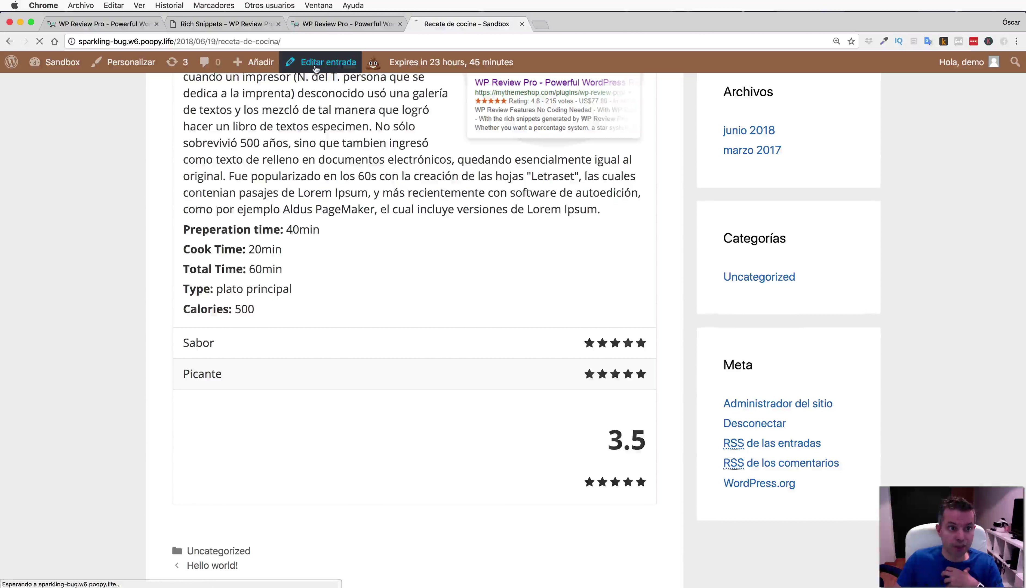
pyautogui.click(296, 71)
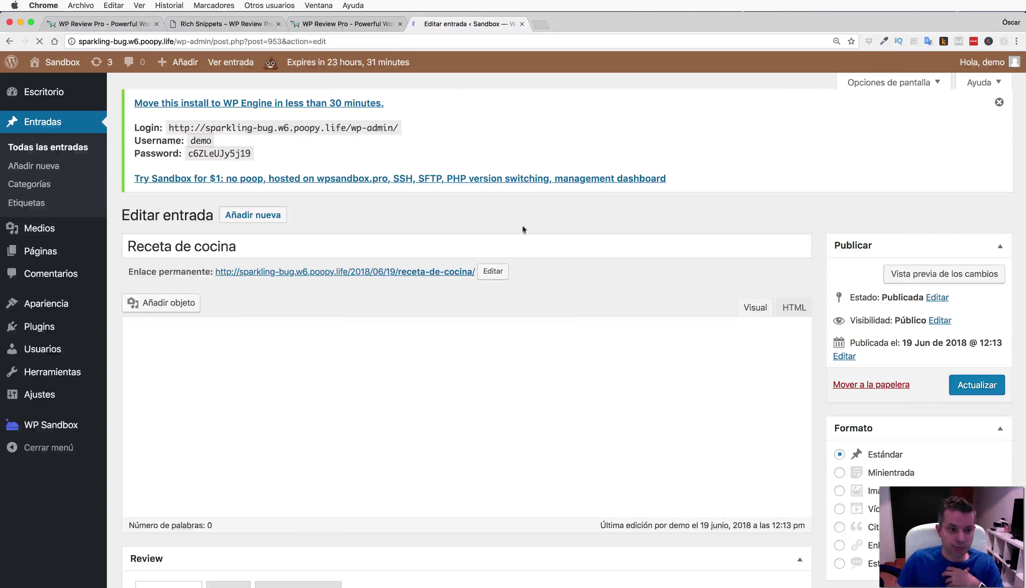
pyautogui.scroll(-10, 522, 229)
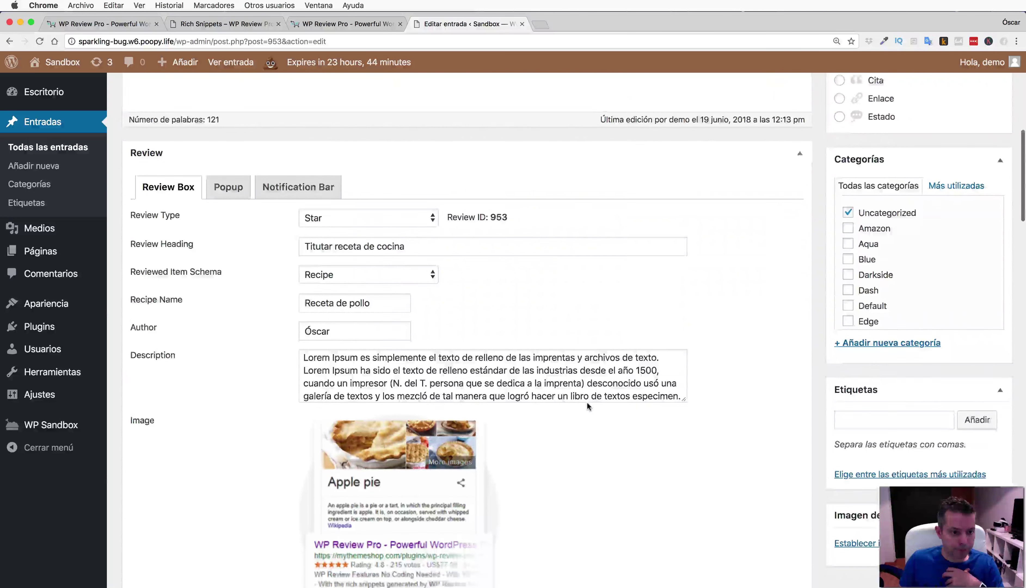
pyautogui.scroll(-15, 587, 402)
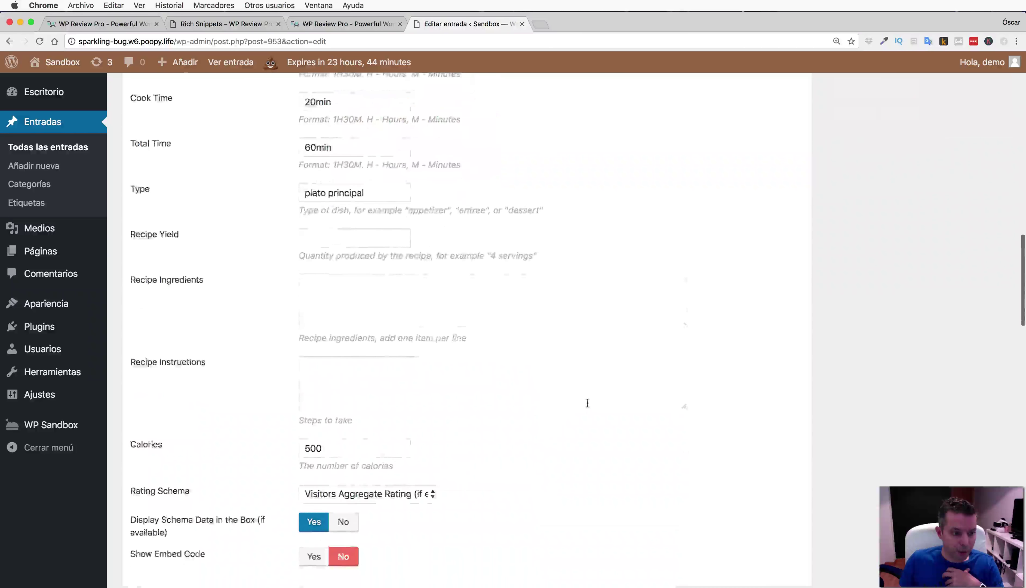
pyautogui.scroll(-4, 588, 403)
pyautogui.scroll(-6, 586, 402)
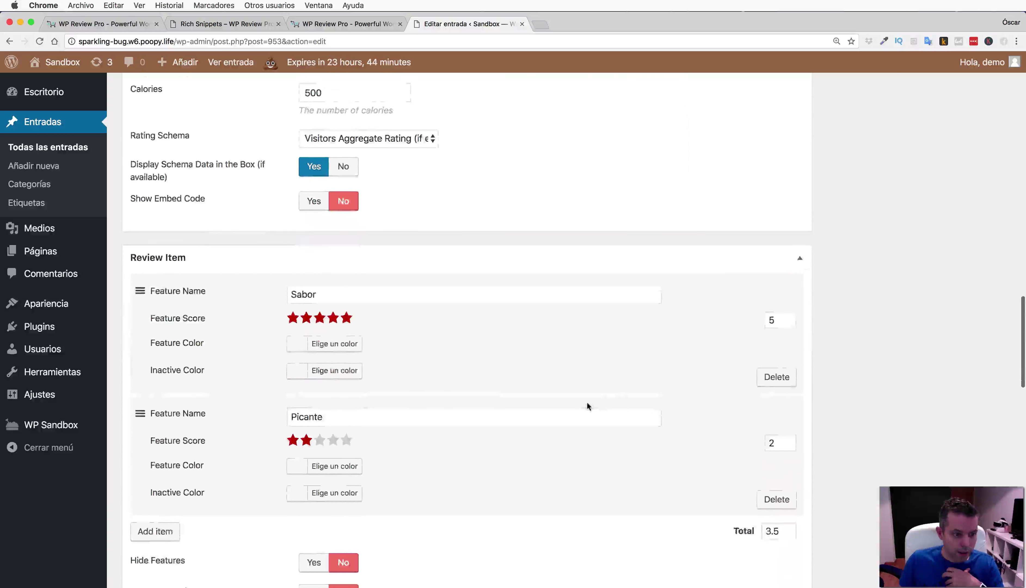
pyautogui.scroll(-5, 586, 401)
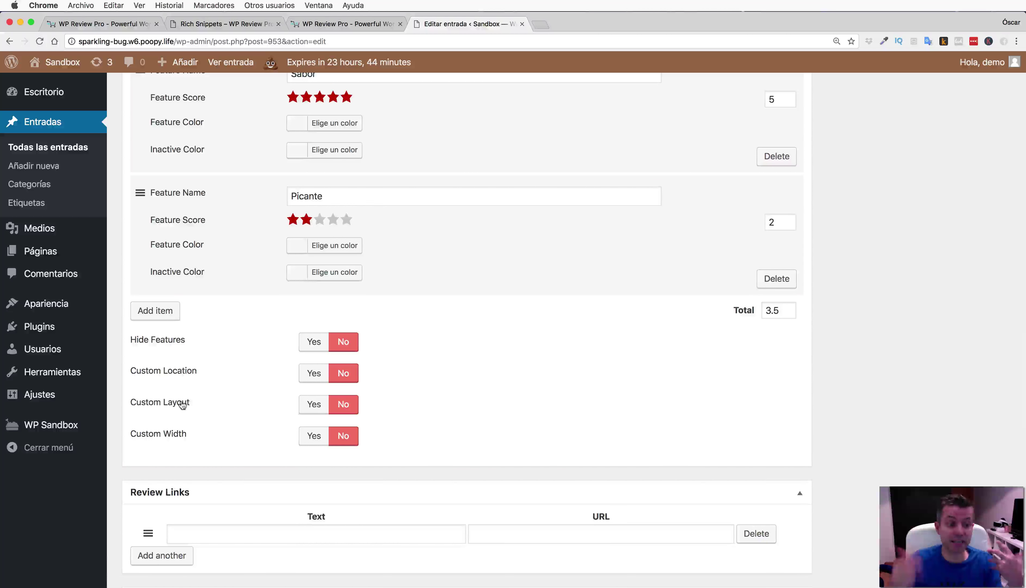
pyautogui.click(315, 403)
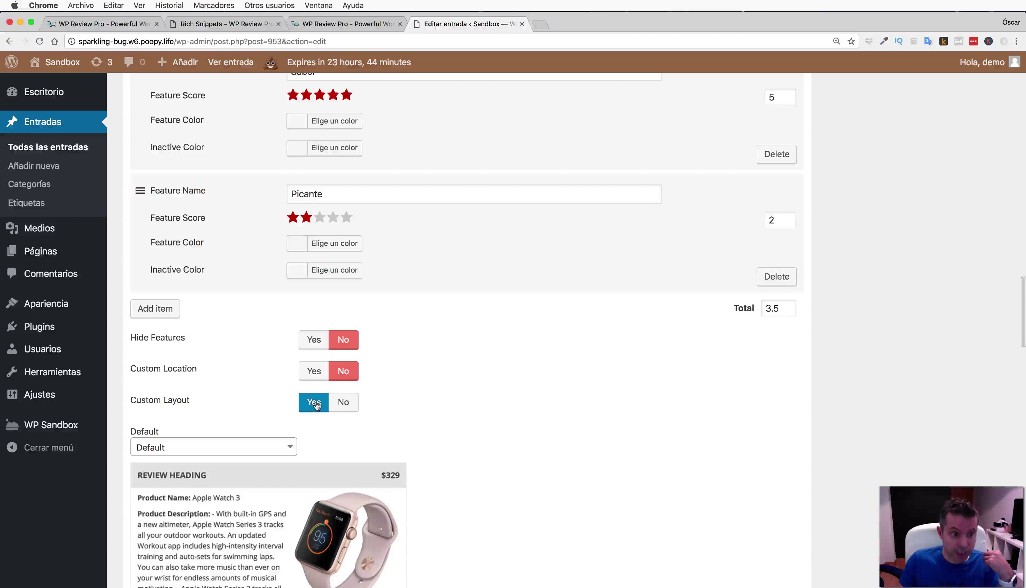
# Choose the Aqua template for the review box and look over its preview and colour options.
pyautogui.scroll(-6, 489, 382)
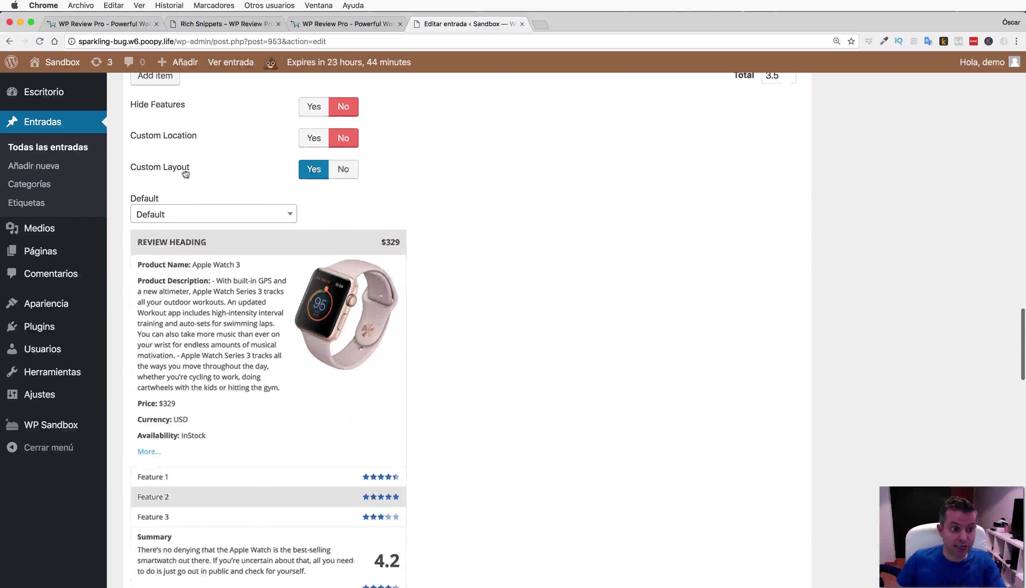
pyautogui.click(202, 214)
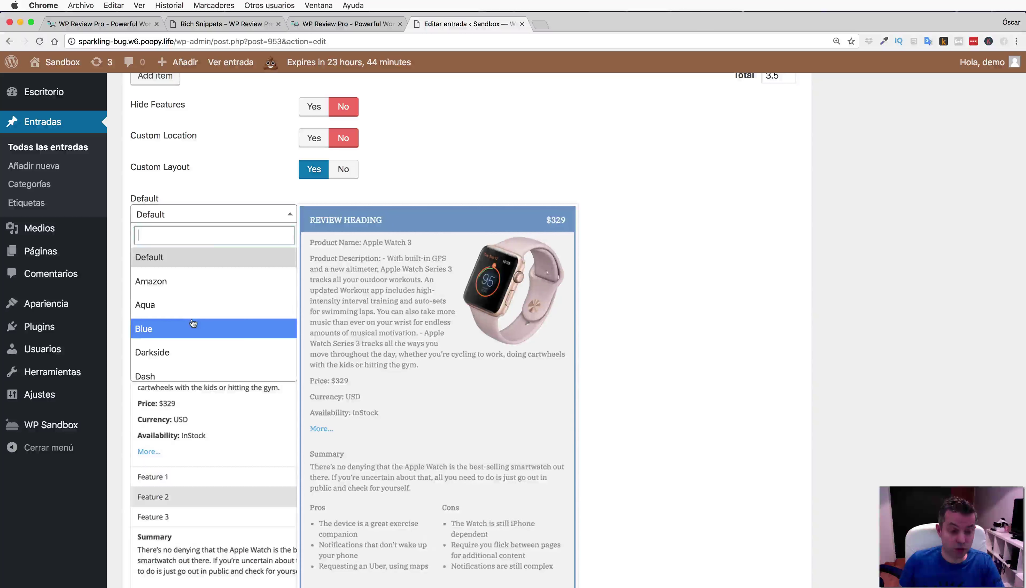
pyautogui.click(179, 306)
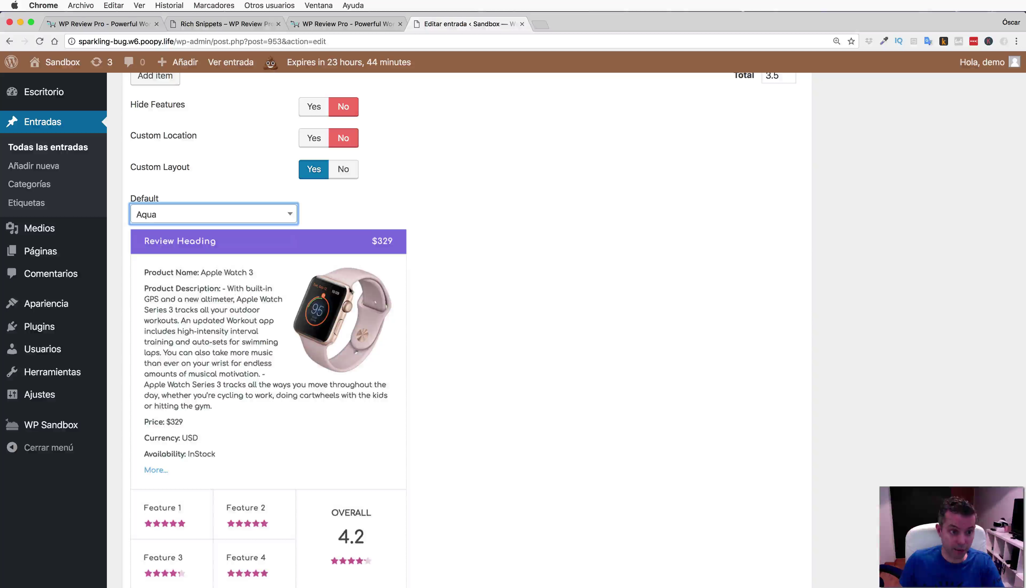
pyautogui.scroll(-5, 467, 243)
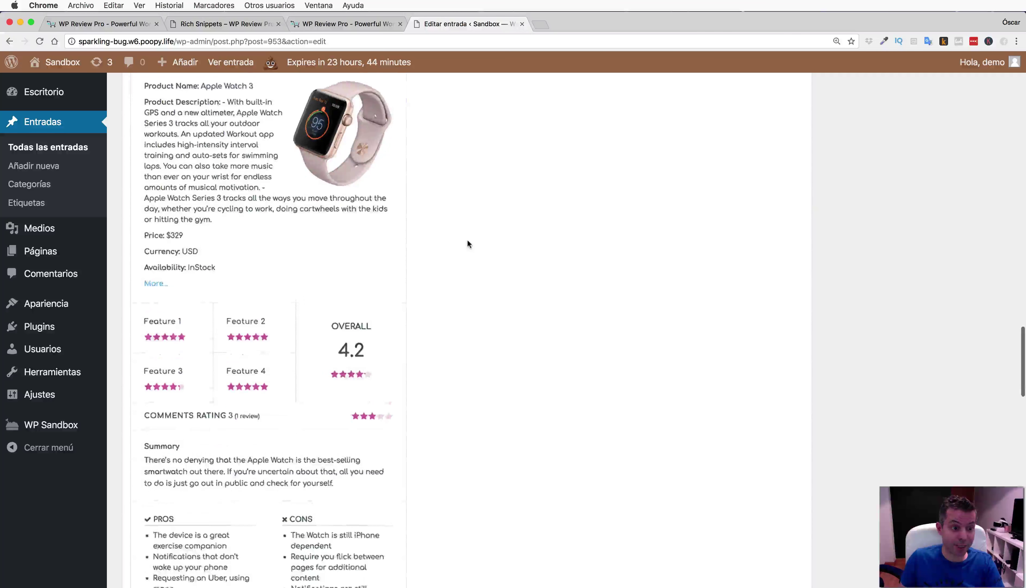
pyautogui.scroll(-9, 467, 240)
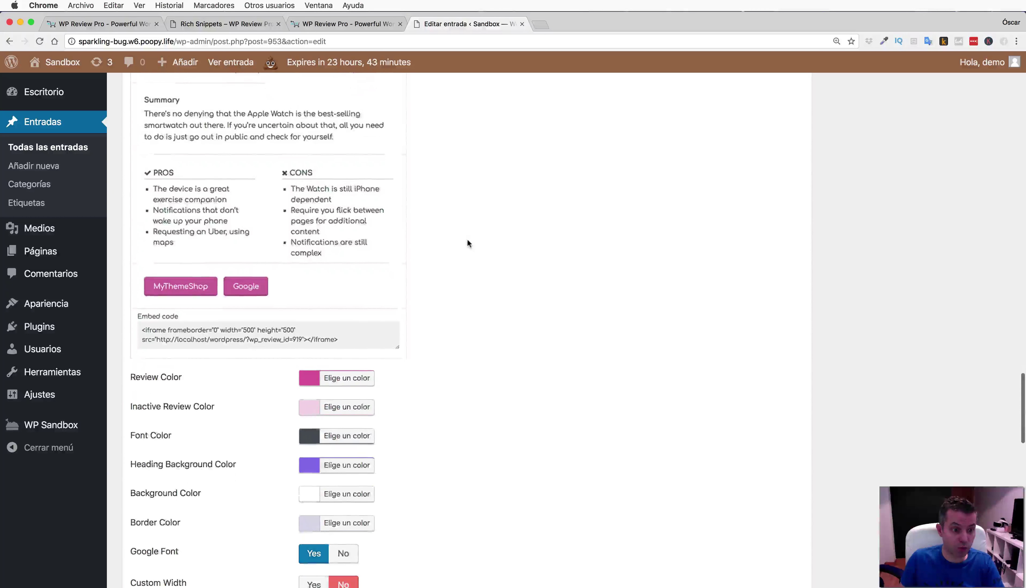
pyautogui.scroll(-2, 305, 317)
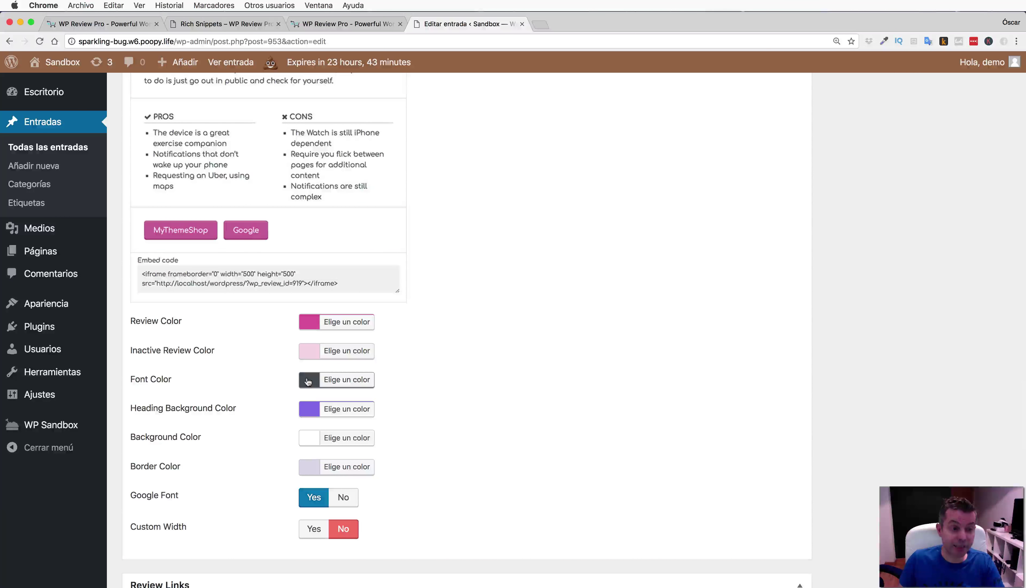
# Browse the other review box templates and keep Aqua selected.
pyautogui.scroll(15, 307, 380)
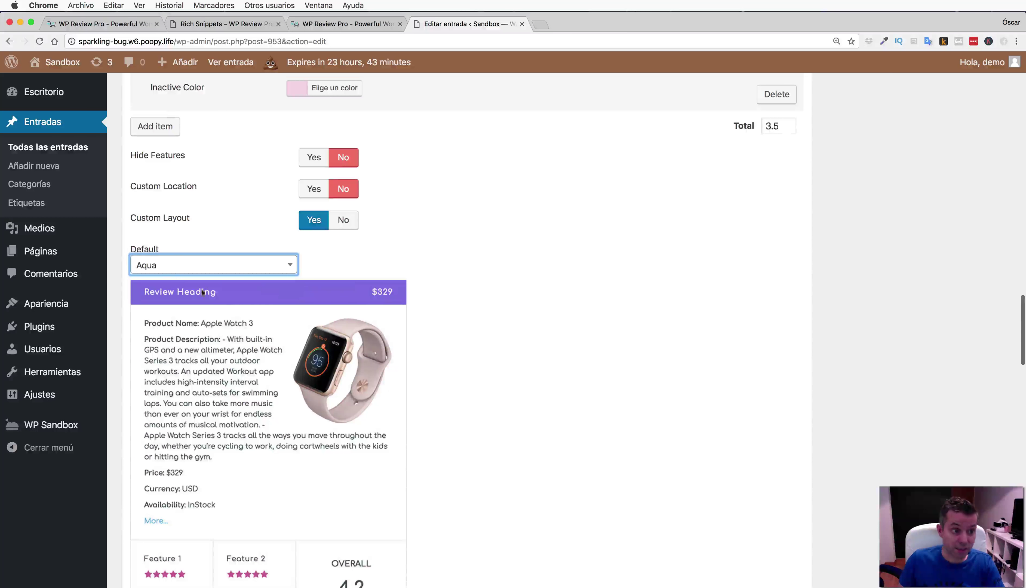
pyautogui.click(169, 267)
pyautogui.scroll(-3, 181, 366)
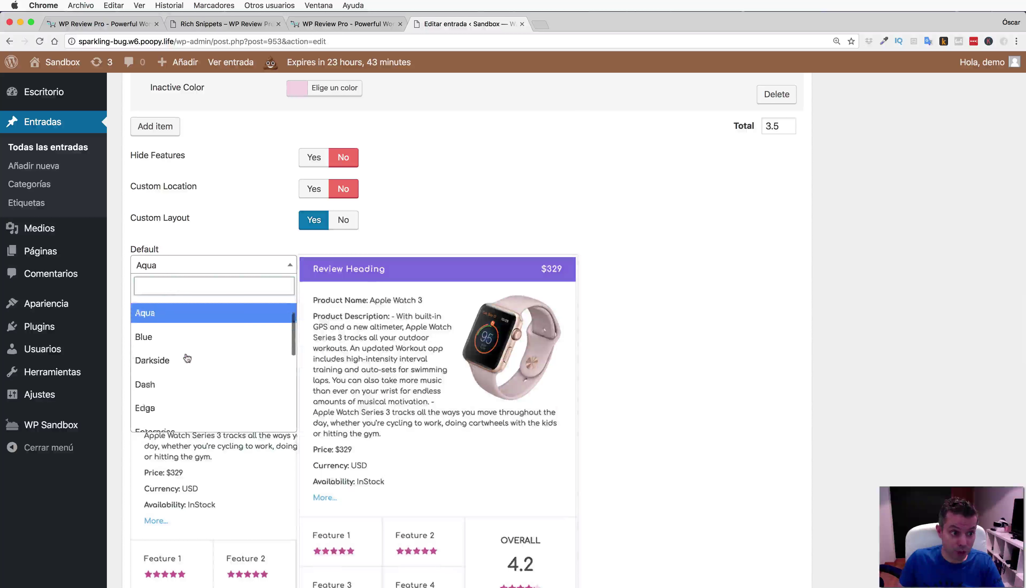
pyautogui.scroll(1, 183, 373)
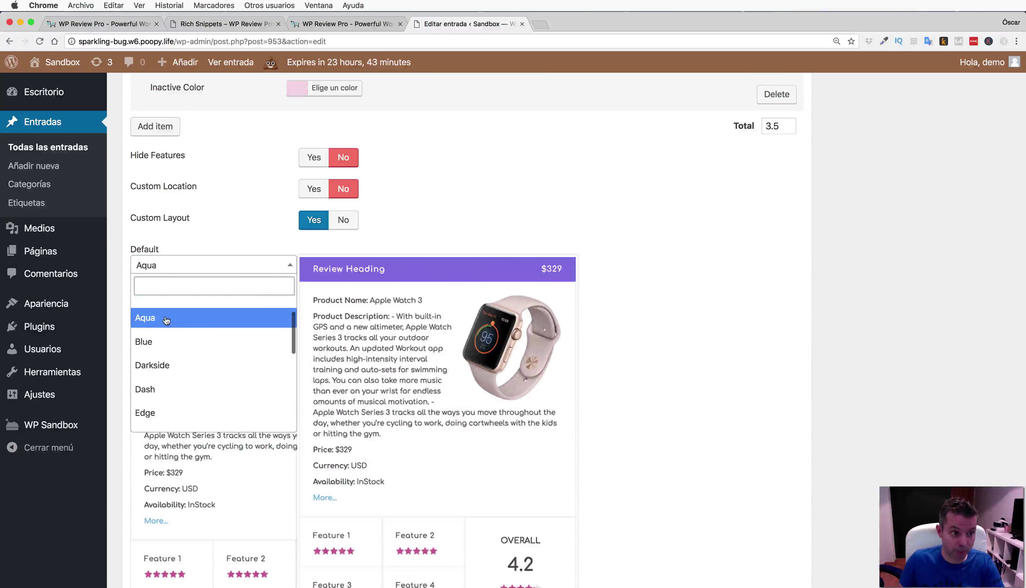
pyautogui.click(161, 321)
# Update the "Receta de cocina" post and view it on the site.
pyautogui.scroll(10, 760, 313)
pyautogui.scroll(15, 760, 313)
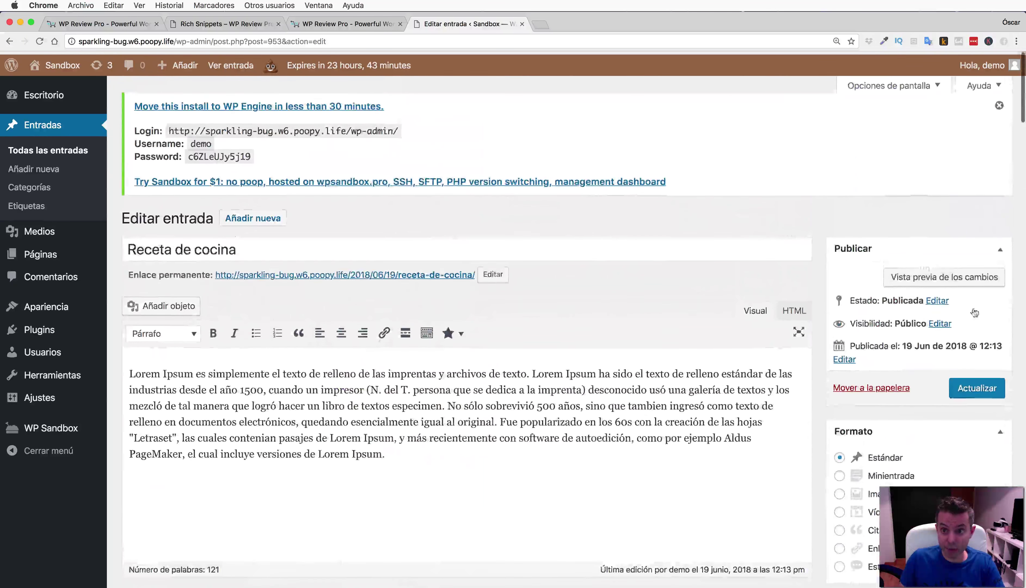
pyautogui.click(975, 384)
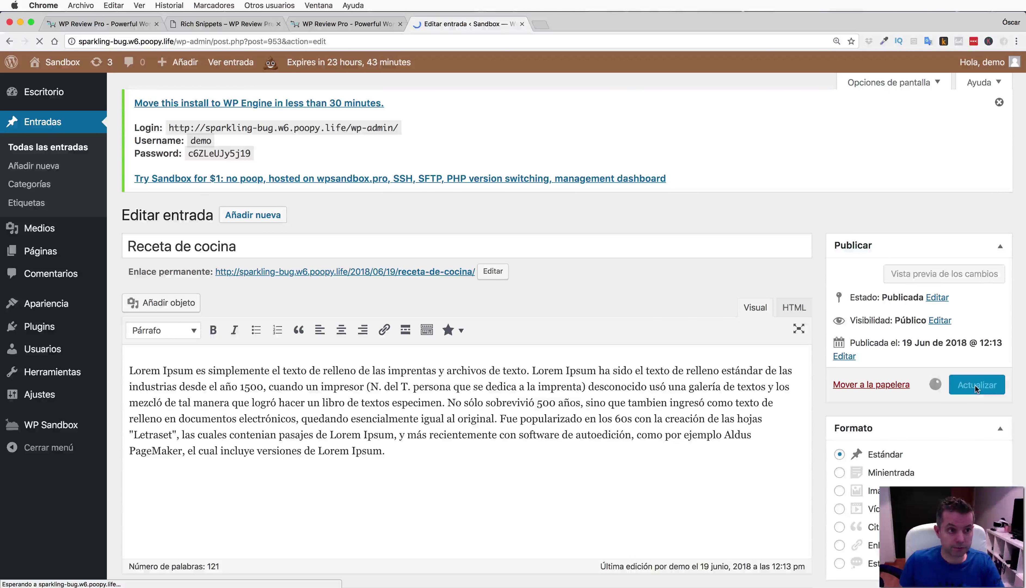
pyautogui.click(235, 66)
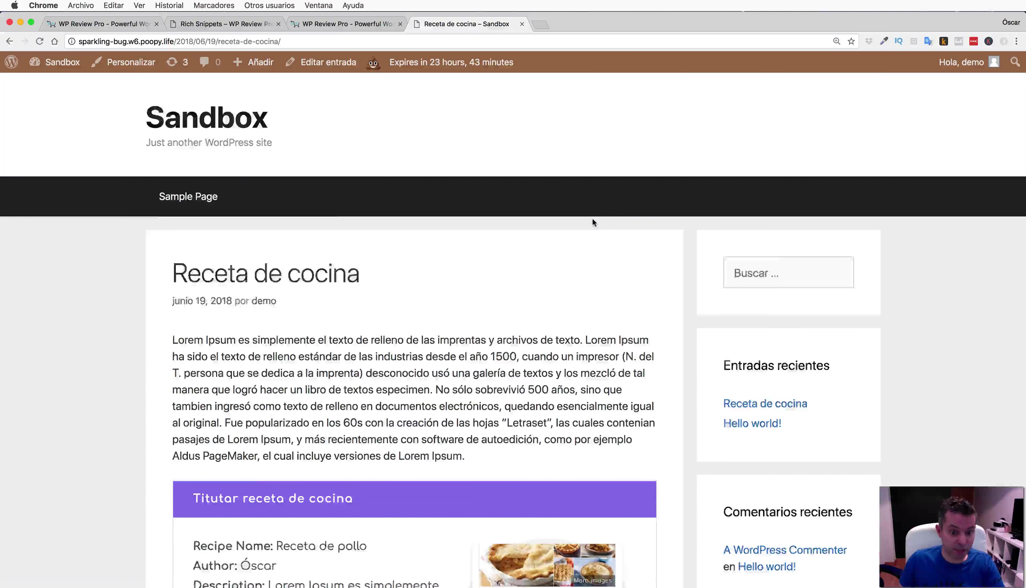
# Examine the published Aqua review box, from its heading and recipe details to the Sabor, Picante and overall ratings.
pyautogui.scroll(-5, 591, 217)
pyautogui.scroll(-5, 592, 217)
pyautogui.scroll(2, 320, 143)
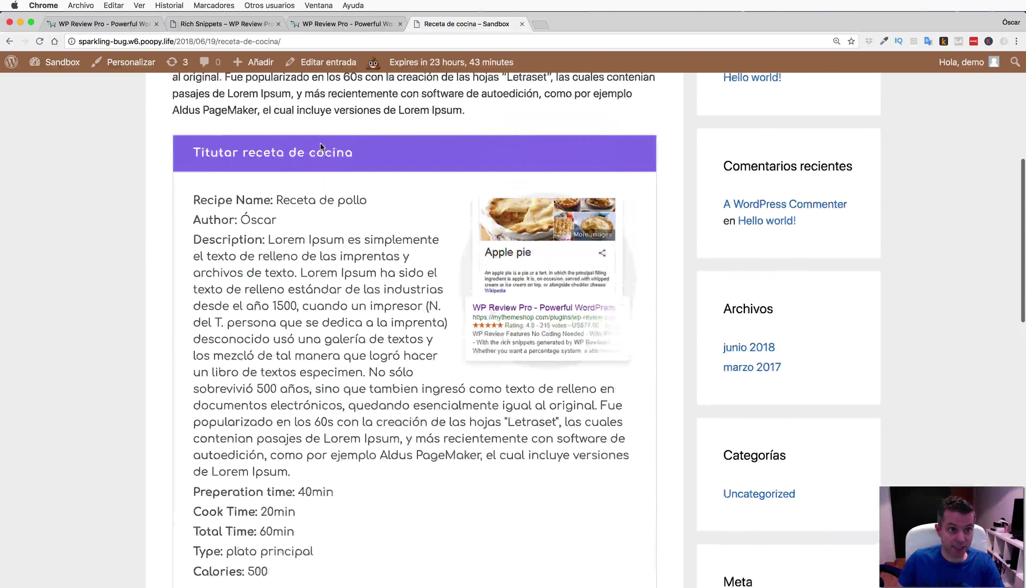
pyautogui.scroll(-5, 321, 144)
pyautogui.scroll(-2, 321, 144)
pyautogui.scroll(-4, 311, 359)
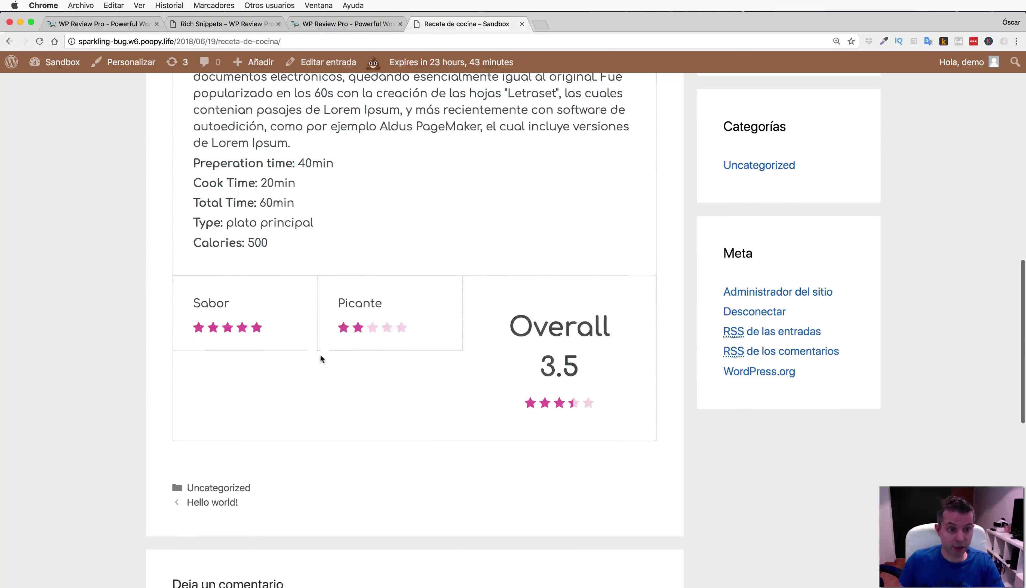
# Reopen the "Receta de cocina" post for editing and fill Recipe Ingredients and Recipe Instructions with the copied Lorem Ipsum text.
pyautogui.click(315, 70)
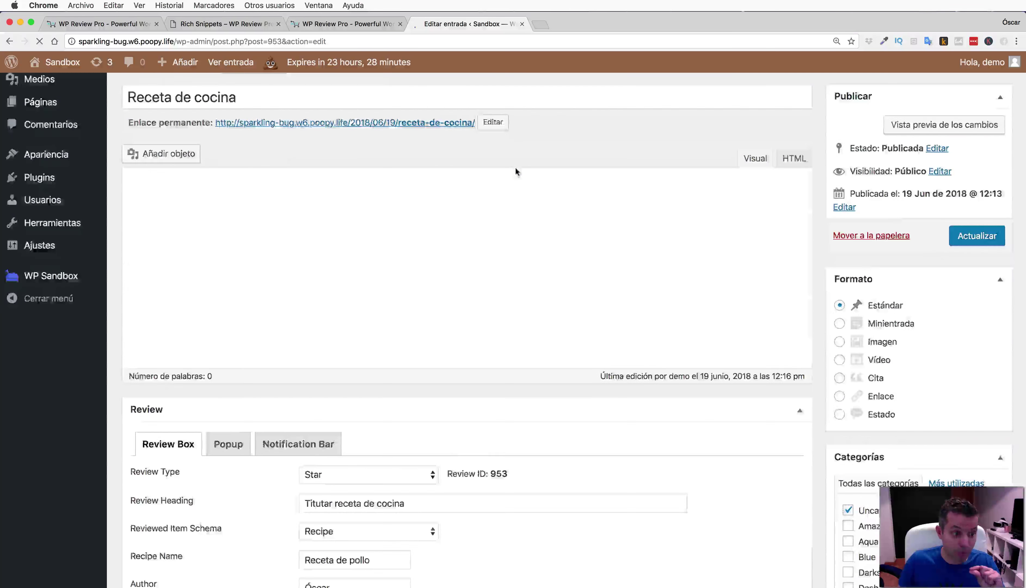
pyautogui.scroll(-15, 515, 170)
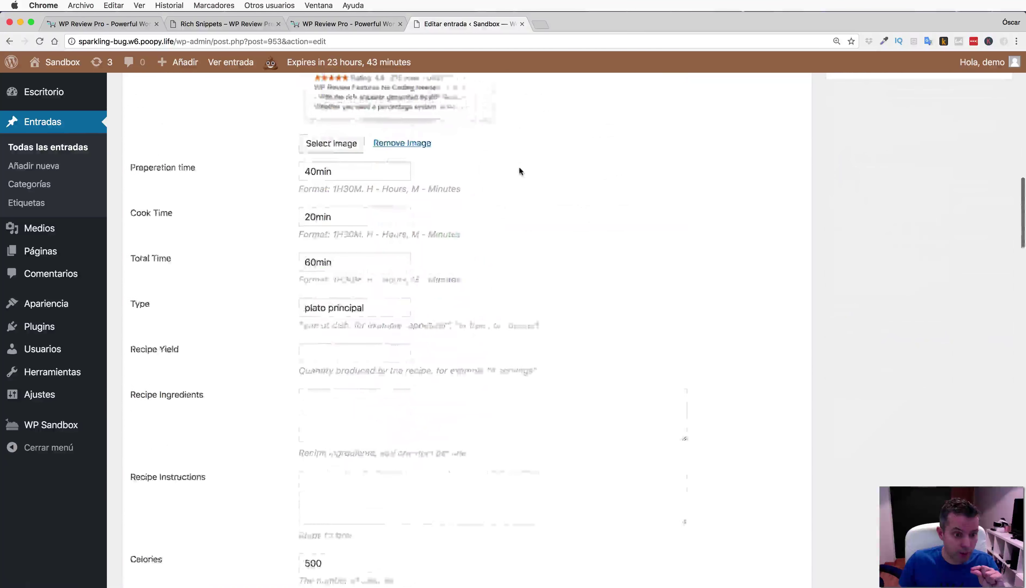
pyautogui.scroll(-2, 520, 170)
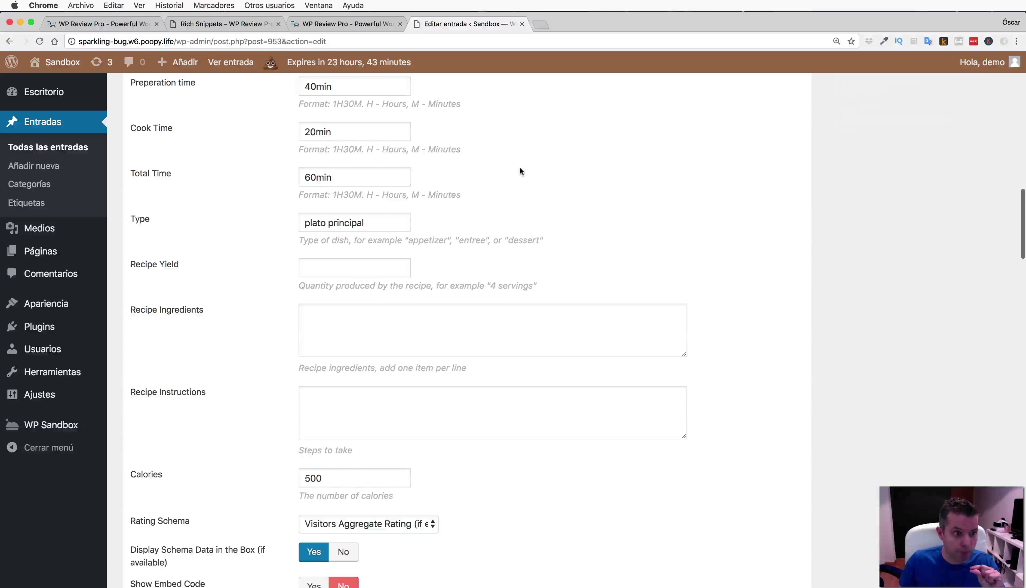
pyautogui.click(379, 328)
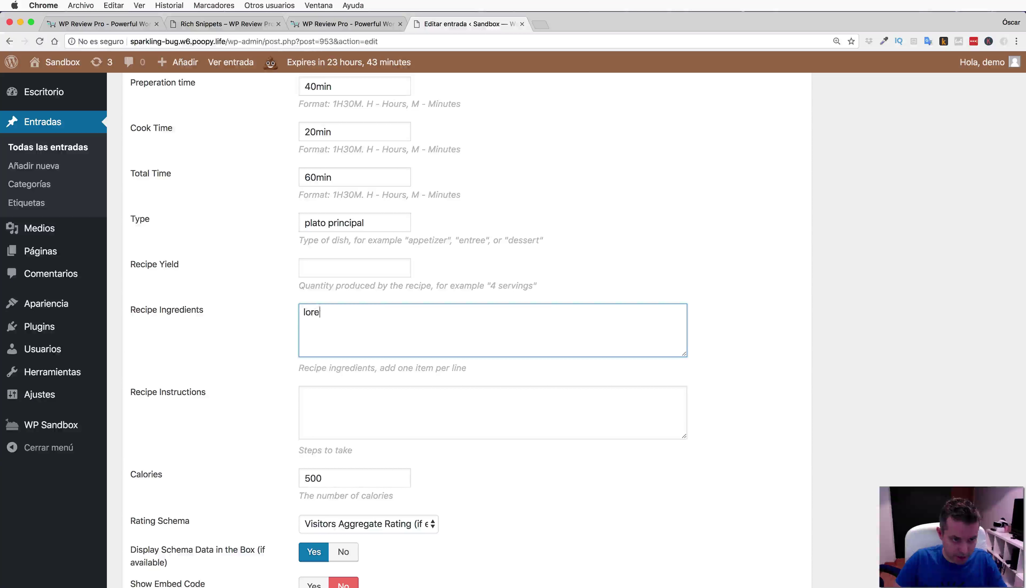
pyautogui.press('super+v')
pyautogui.click(385, 406)
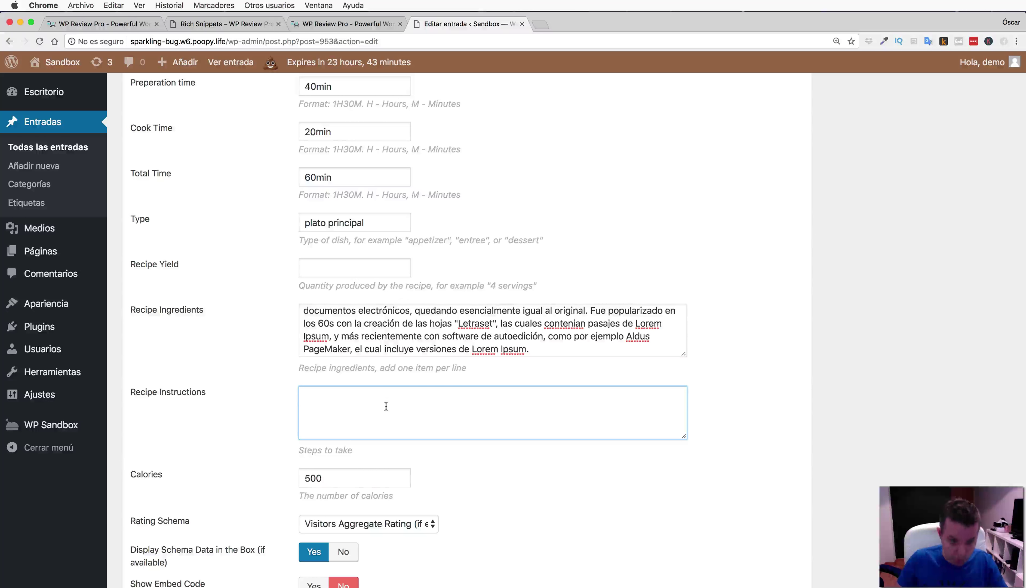
pyautogui.press('super+v')
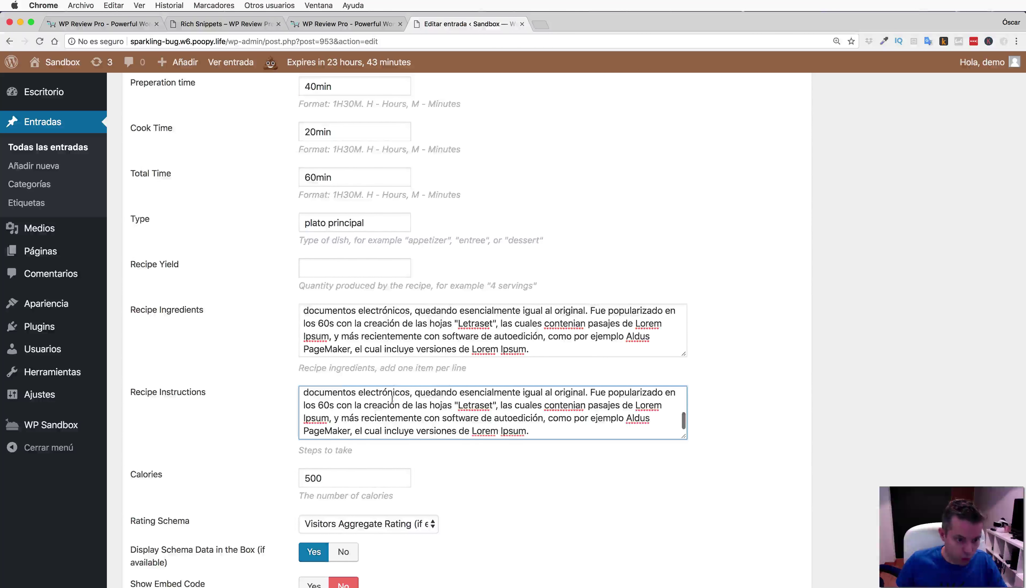
# Fill the Review Description content under the "Summary" title with the Lorem Ipsum paragraph.
pyautogui.scroll(-8, 400, 352)
pyautogui.scroll(-3, 401, 354)
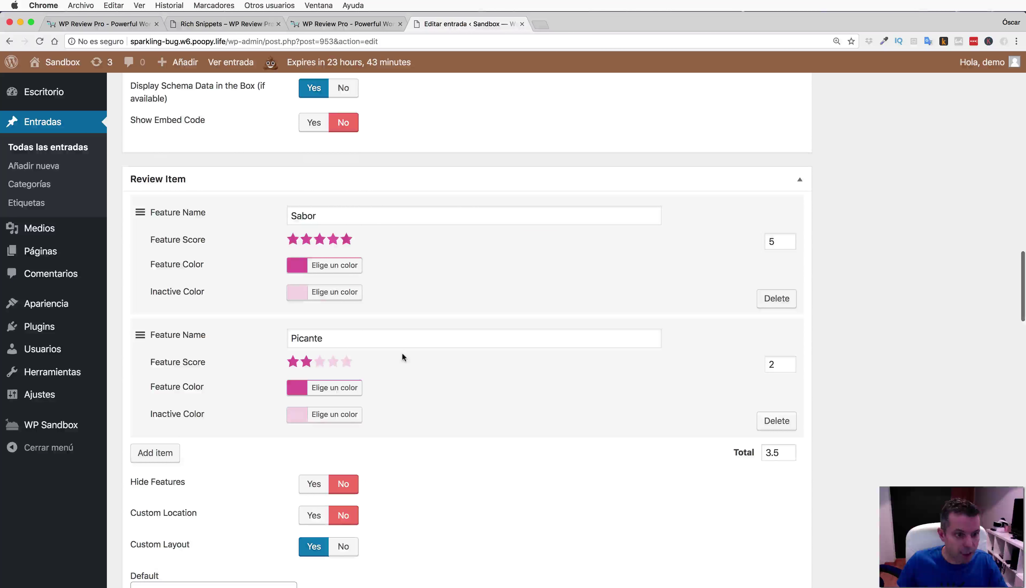
pyautogui.scroll(-7, 402, 355)
pyautogui.scroll(-15, 401, 357)
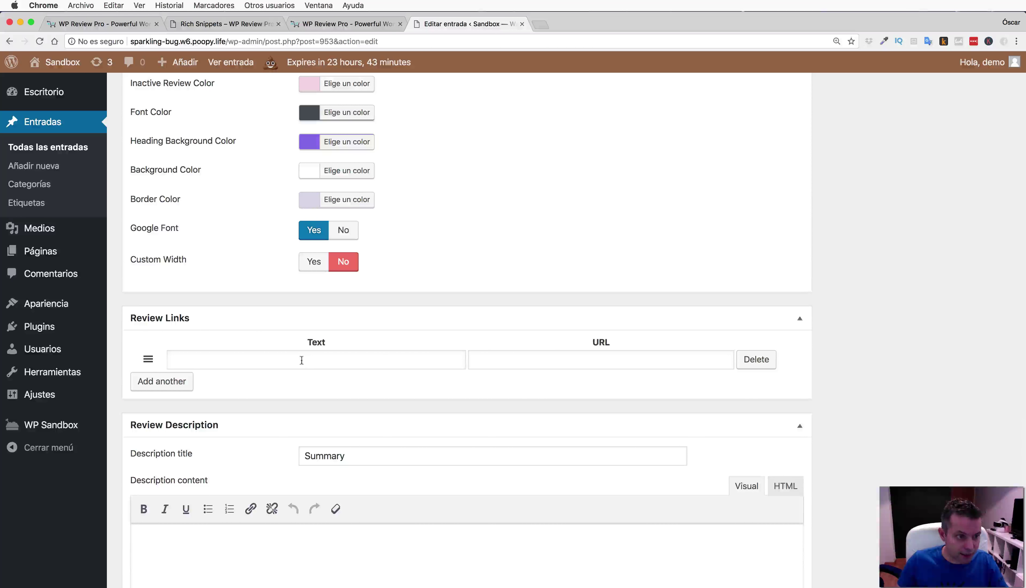
pyautogui.scroll(-2, 239, 487)
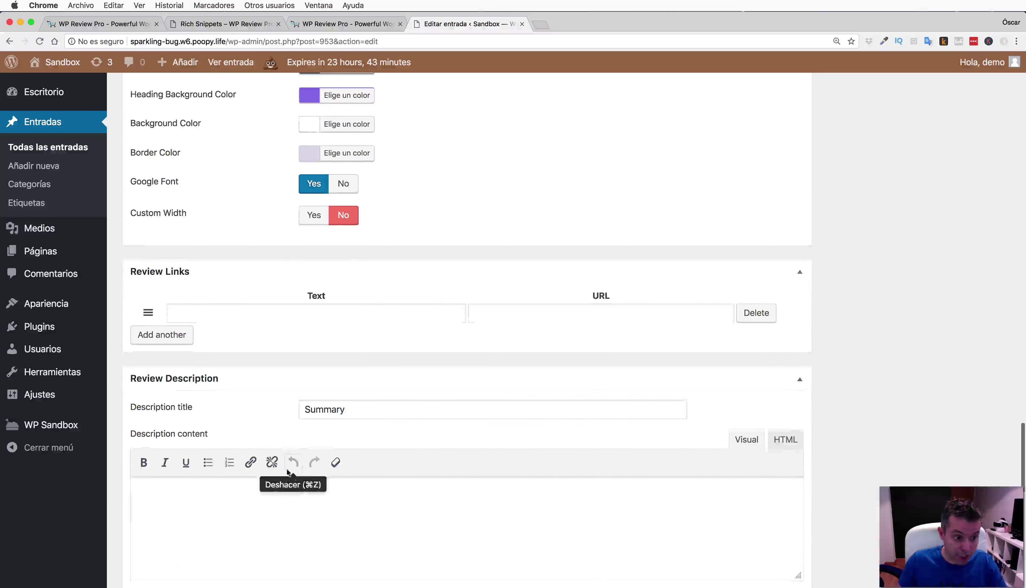
pyautogui.scroll(-5, 354, 354)
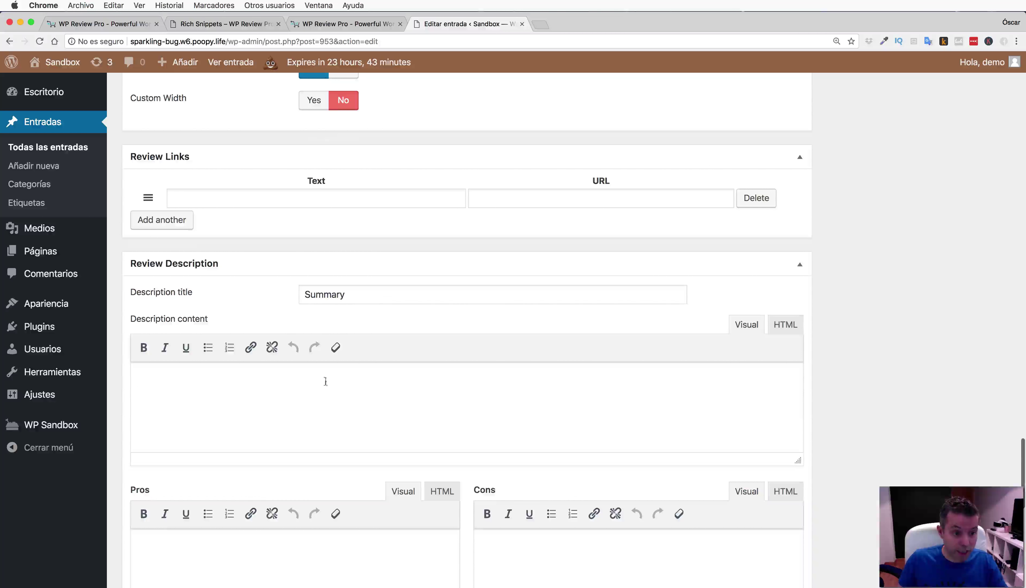
pyautogui.click(324, 387)
pyautogui.write('1orem Ipsum.')
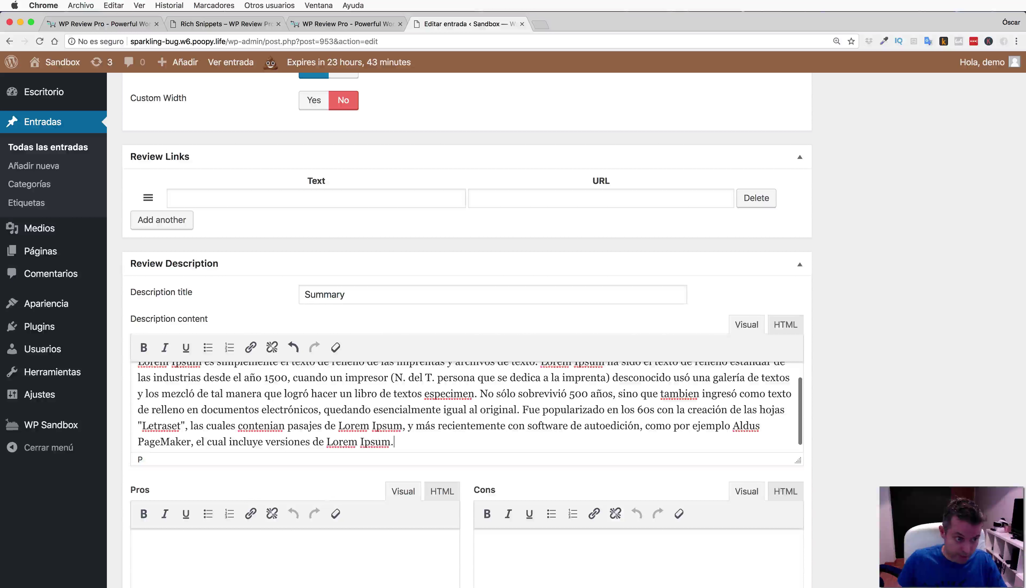
# Add a bulleted Pros list to the review description with the items uno, dos and tres.
pyautogui.scroll(-7, 531, 398)
pyautogui.click(291, 407)
pyautogui.write('* ')
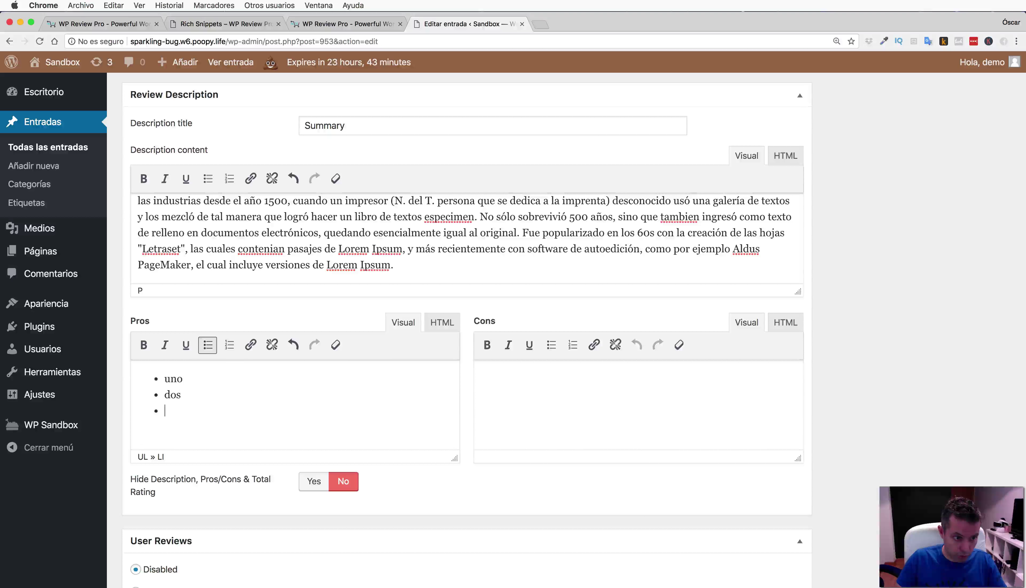
pyautogui.write('es')
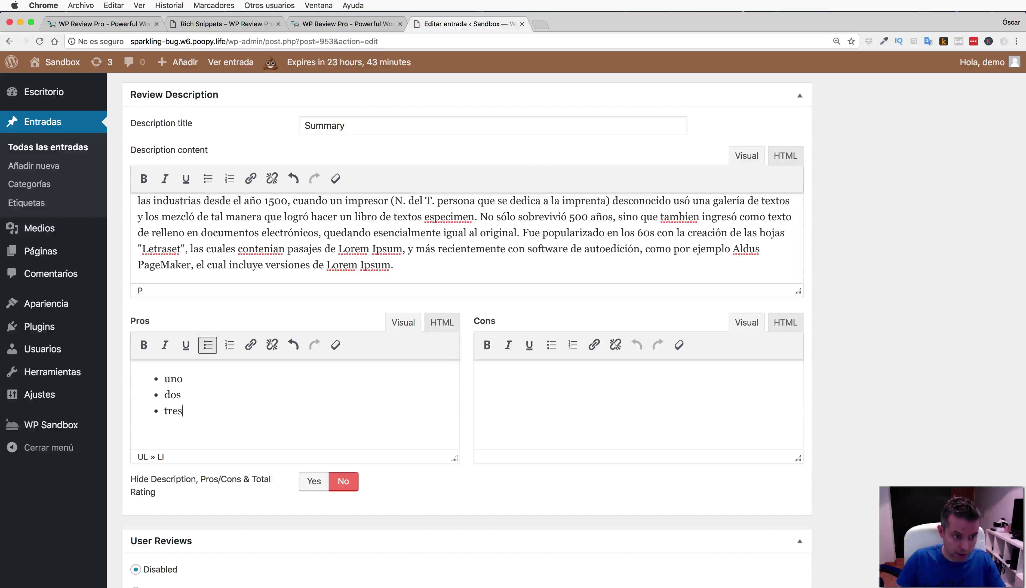
# Add a bulleted Cons list to the review description with the items uno, dos and tres.
pyautogui.click(575, 393)
pyautogui.click(551, 345)
pyautogui.write('uno')
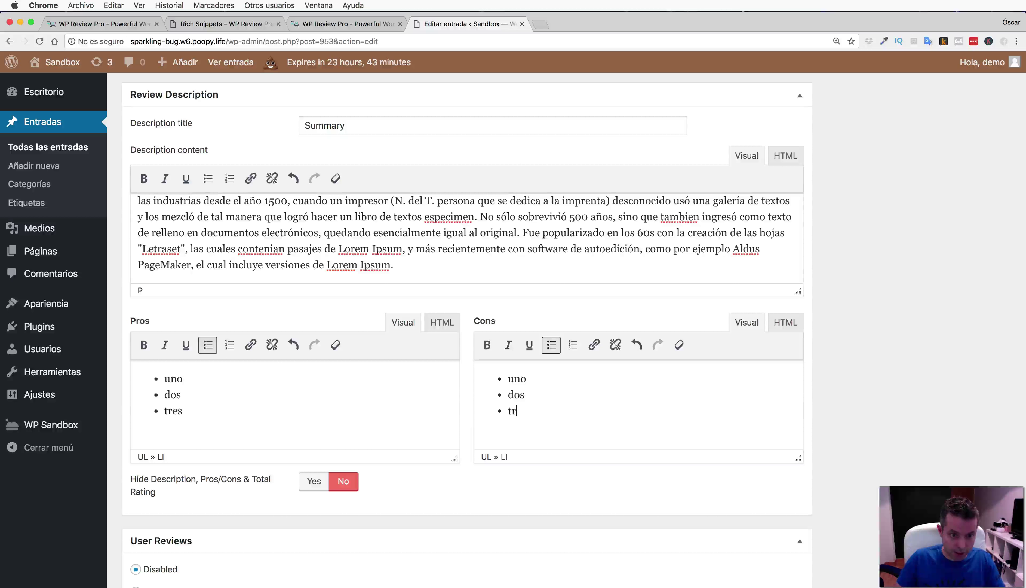
pyautogui.scroll(-3, 567, 319)
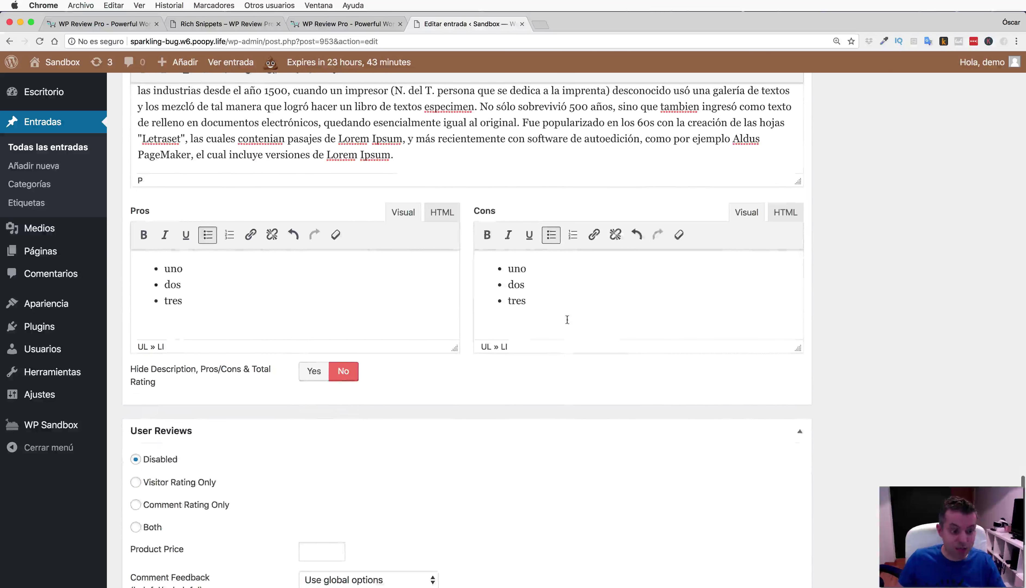
# Update the post and view it on the site, checking the recipe text, ratings, summary, pros and cons.
pyautogui.scroll(20, 737, 306)
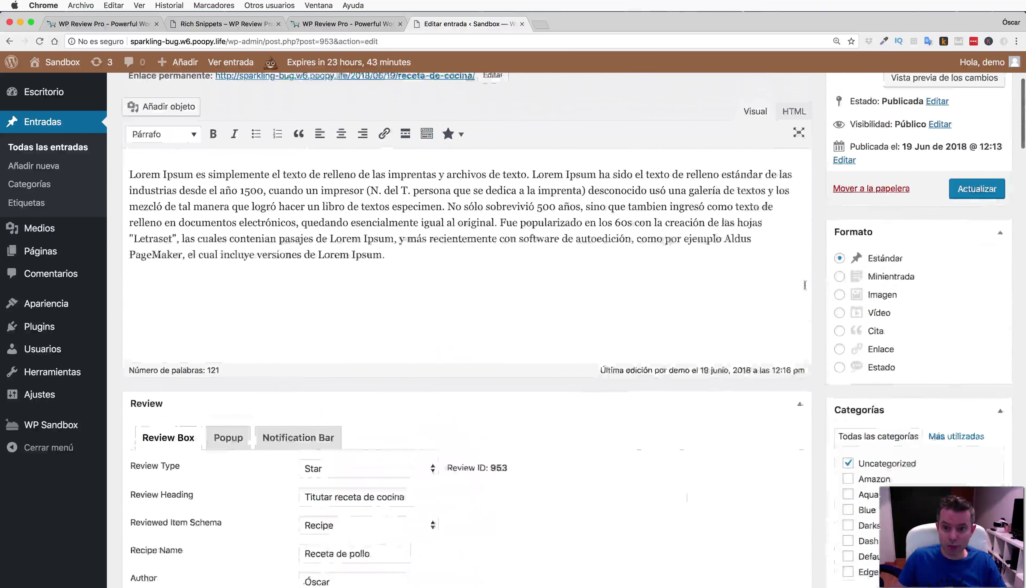
pyautogui.click(971, 220)
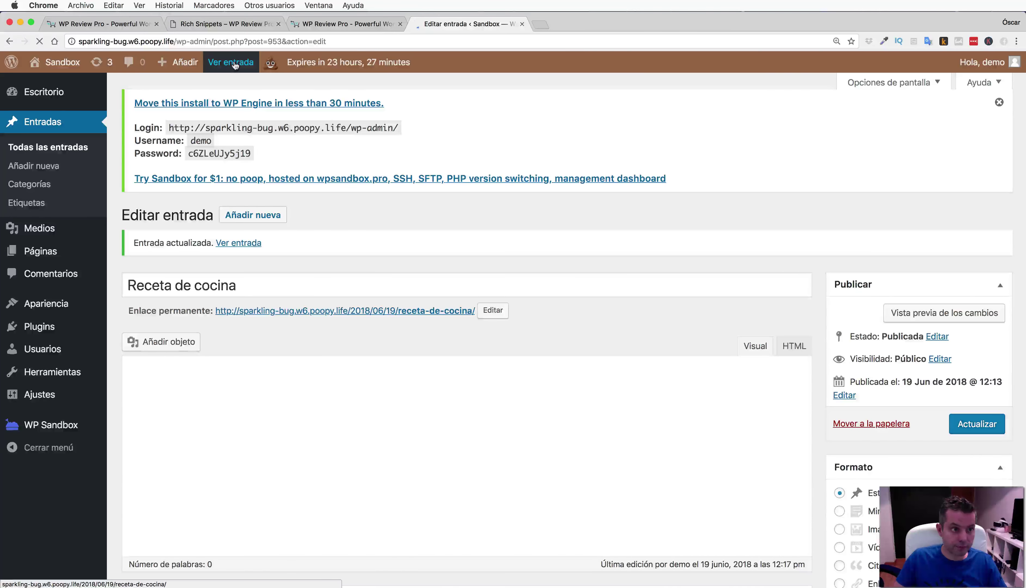
pyautogui.click(235, 64)
pyautogui.scroll(-10, 510, 229)
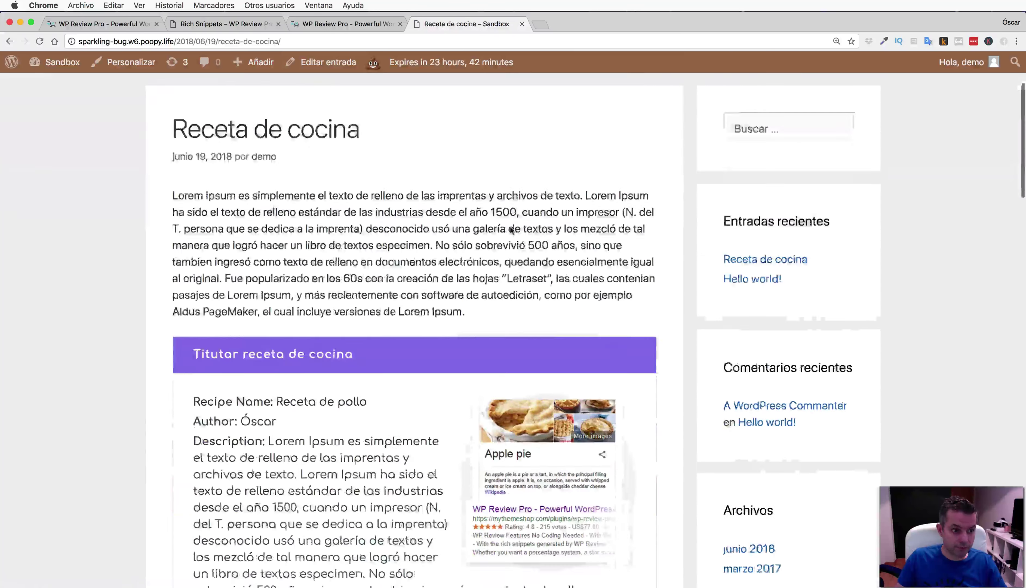
pyautogui.scroll(-10, 510, 229)
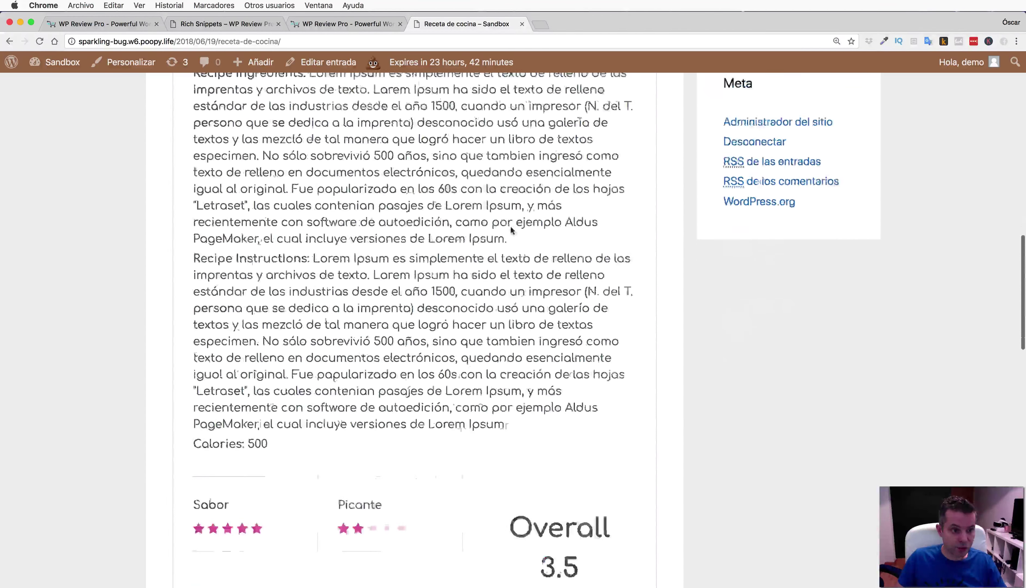
pyautogui.scroll(-8, 512, 230)
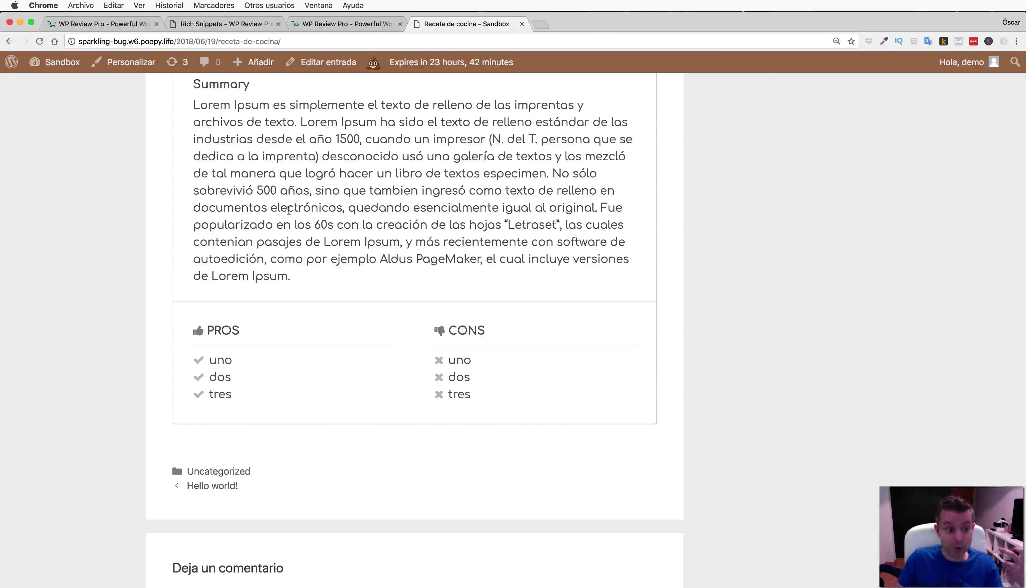
pyautogui.scroll(3, 289, 211)
pyautogui.scroll(5, 289, 210)
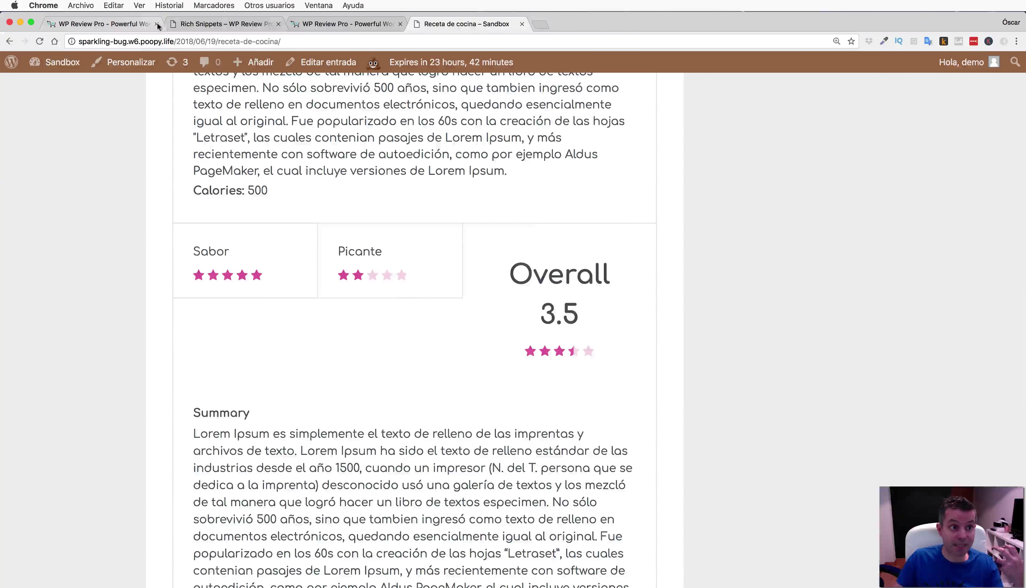
# Look over the predefined designs and multiple rating systems sections on the WP Review Pro product page.
pyautogui.click(112, 25)
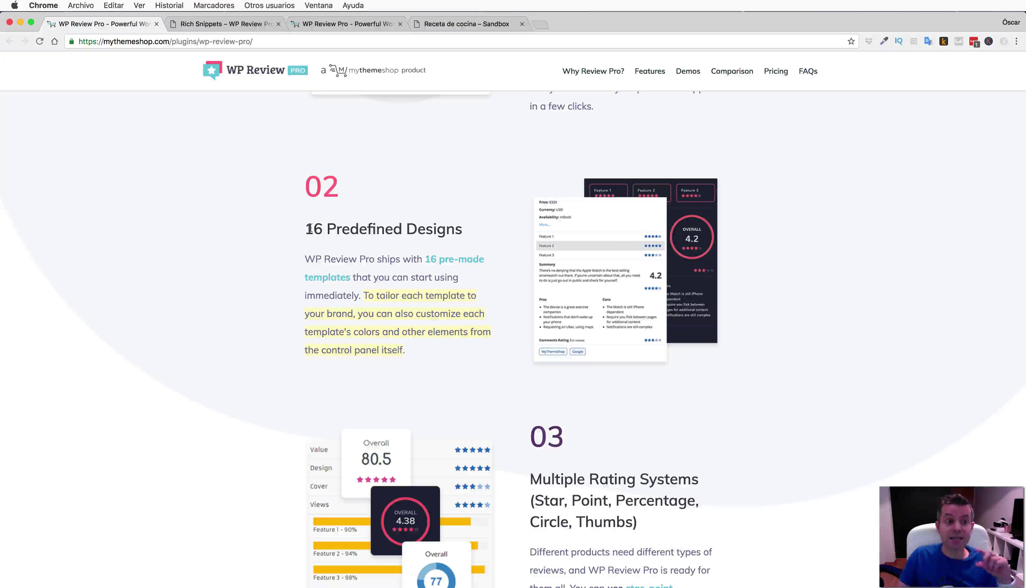
pyautogui.scroll(-2, 310, 228)
pyautogui.scroll(-5, 311, 227)
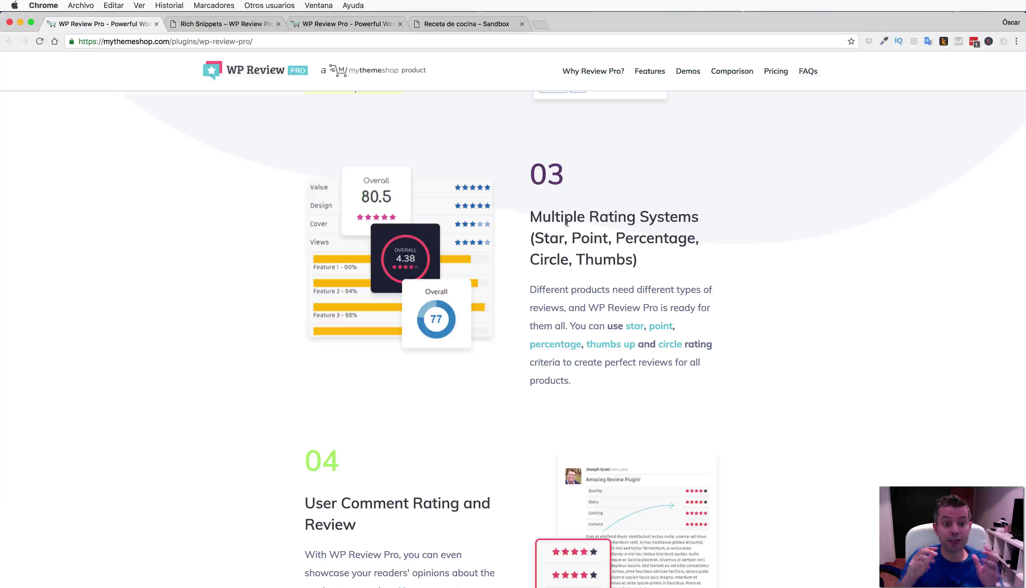
# Return to the "Receta de cocina" post, open it for editing and set its Review Type to Point.
pyautogui.click(453, 25)
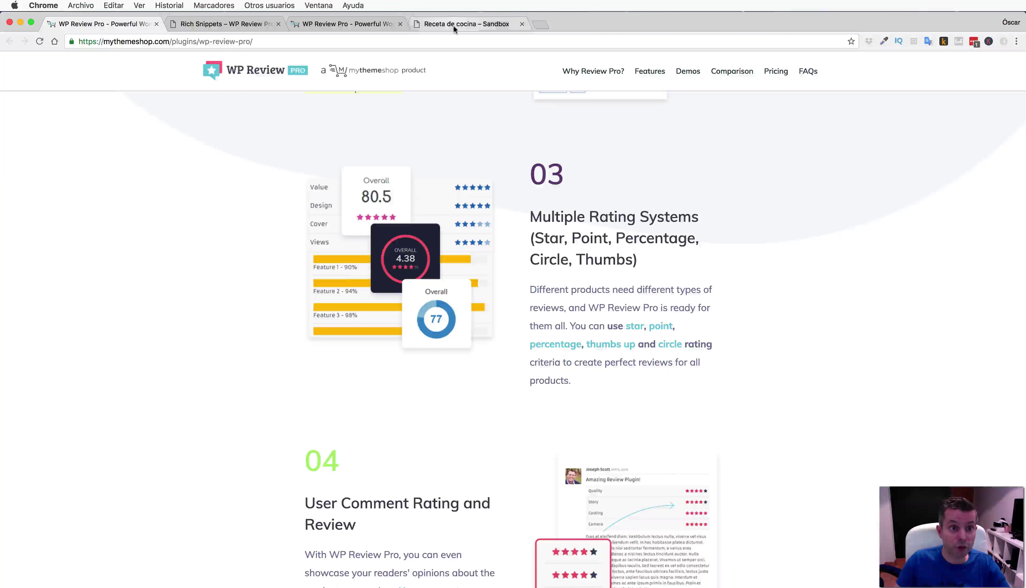
pyautogui.click(329, 64)
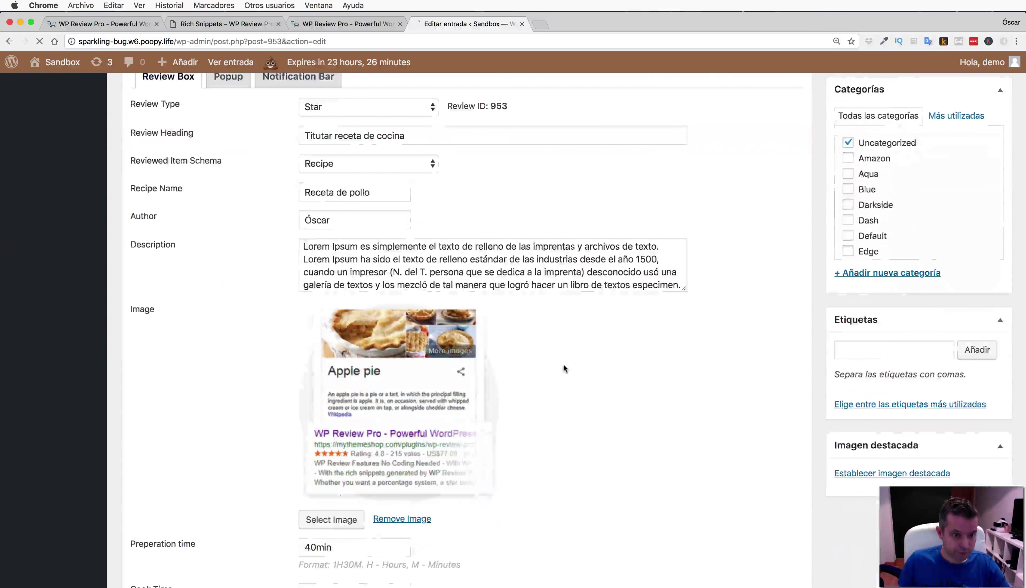
pyautogui.scroll(-10, 564, 365)
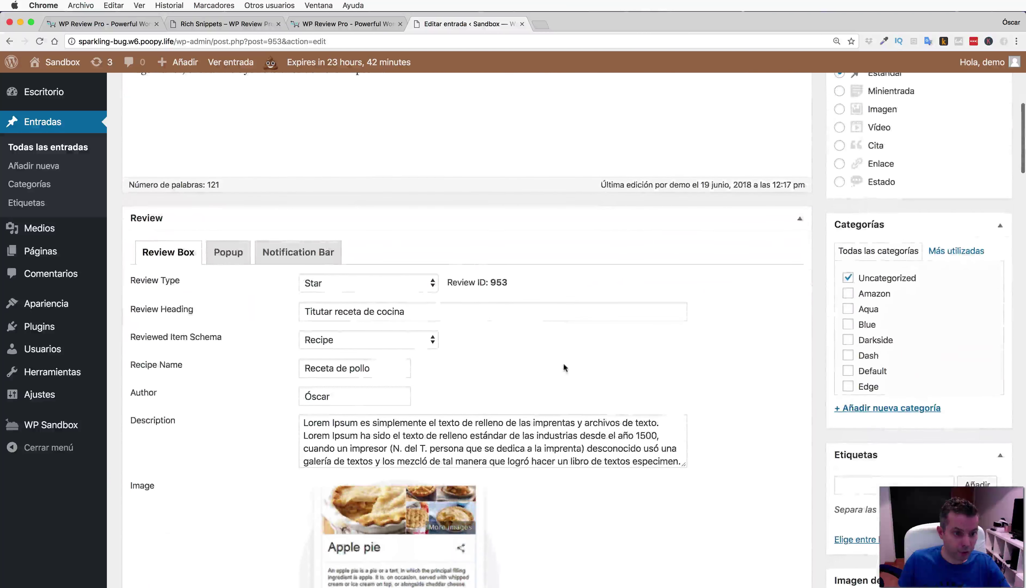
pyautogui.click(335, 285)
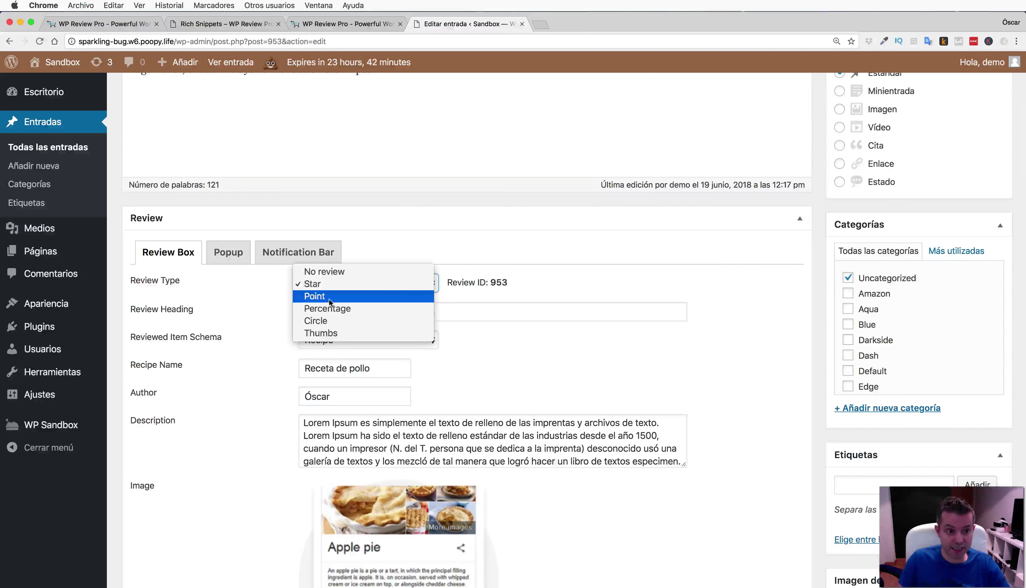
pyautogui.click(328, 297)
# Update the post and view its point-based Sabor, Picante and overall ratings on the site.
pyautogui.scroll(5, 962, 242)
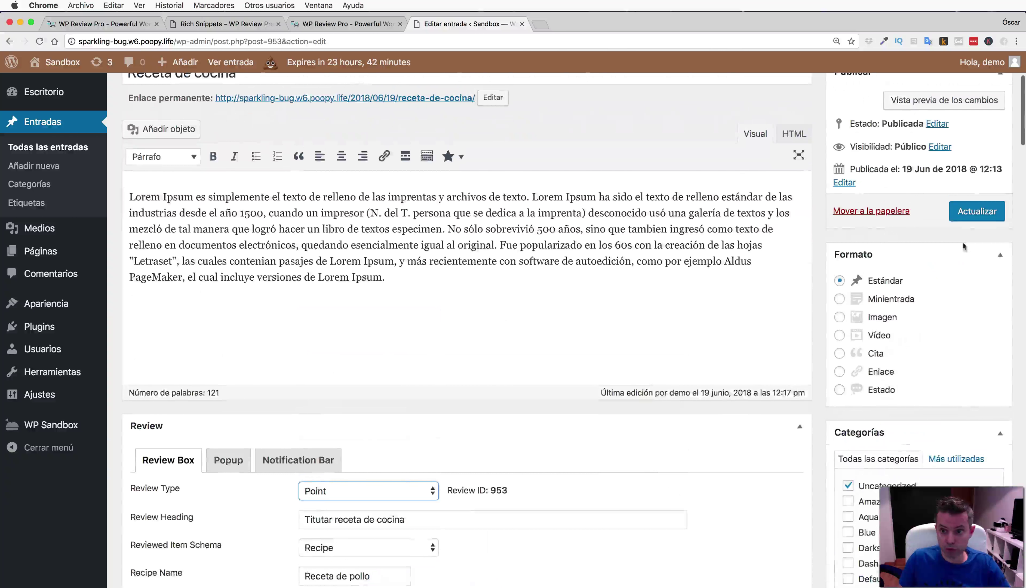
pyautogui.click(969, 212)
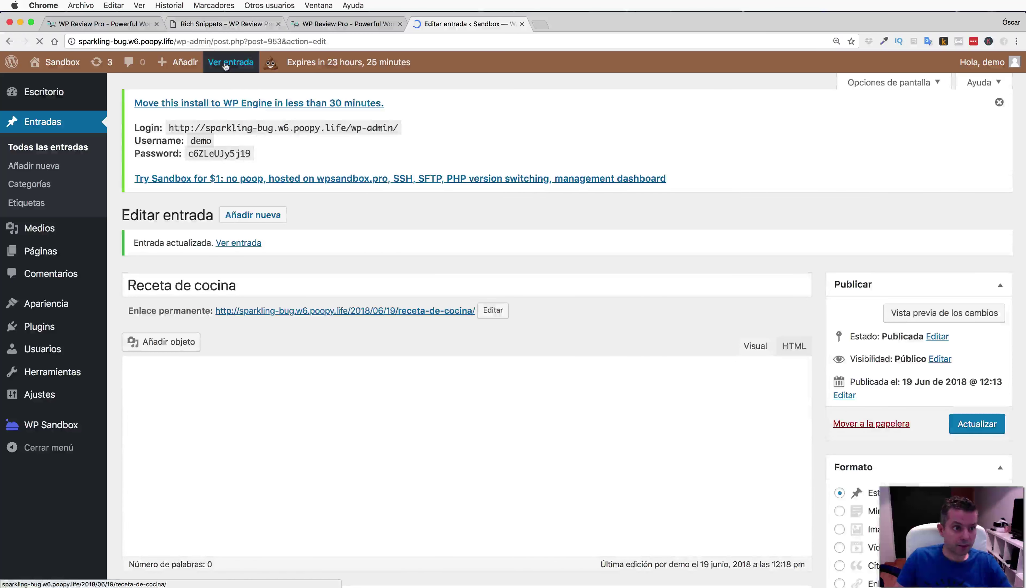
pyautogui.click(225, 67)
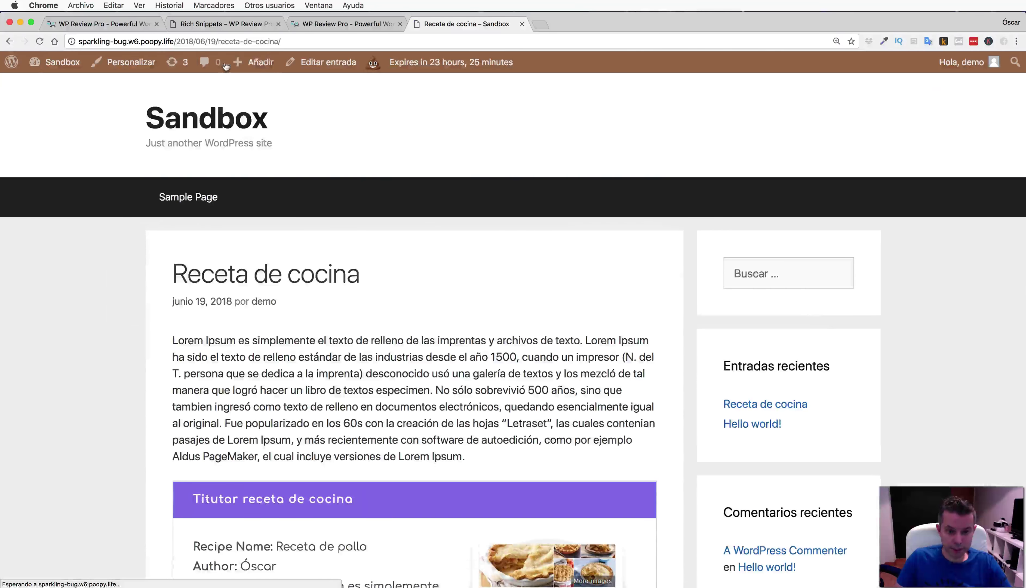
pyautogui.scroll(-15, 614, 345)
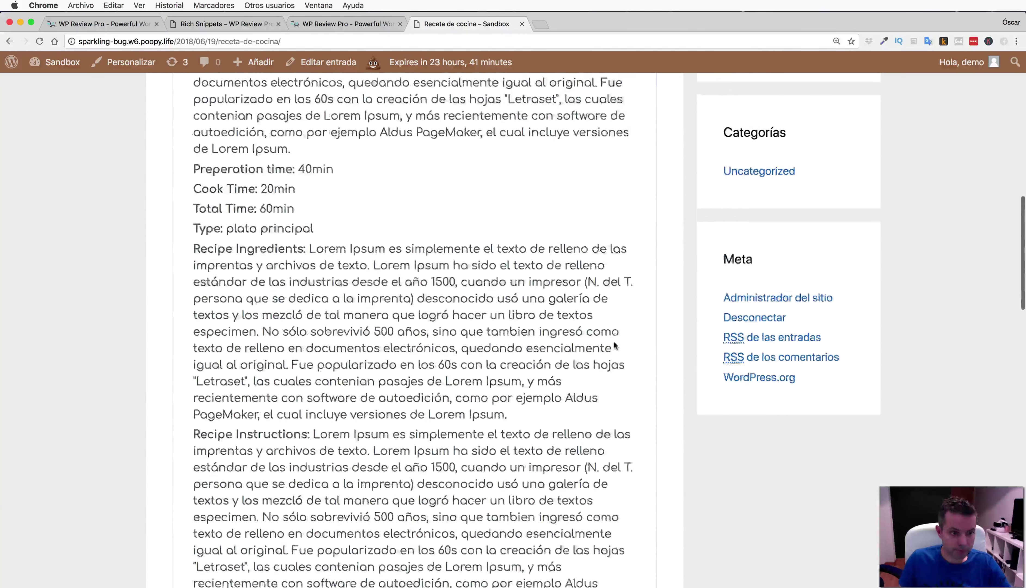
pyautogui.scroll(-7, 614, 344)
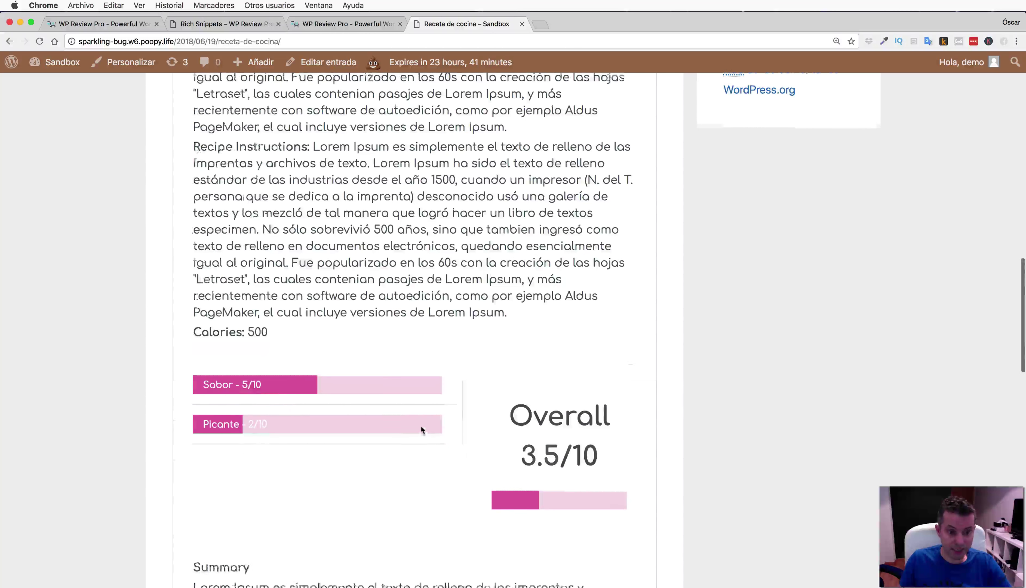
pyautogui.scroll(-8, 535, 422)
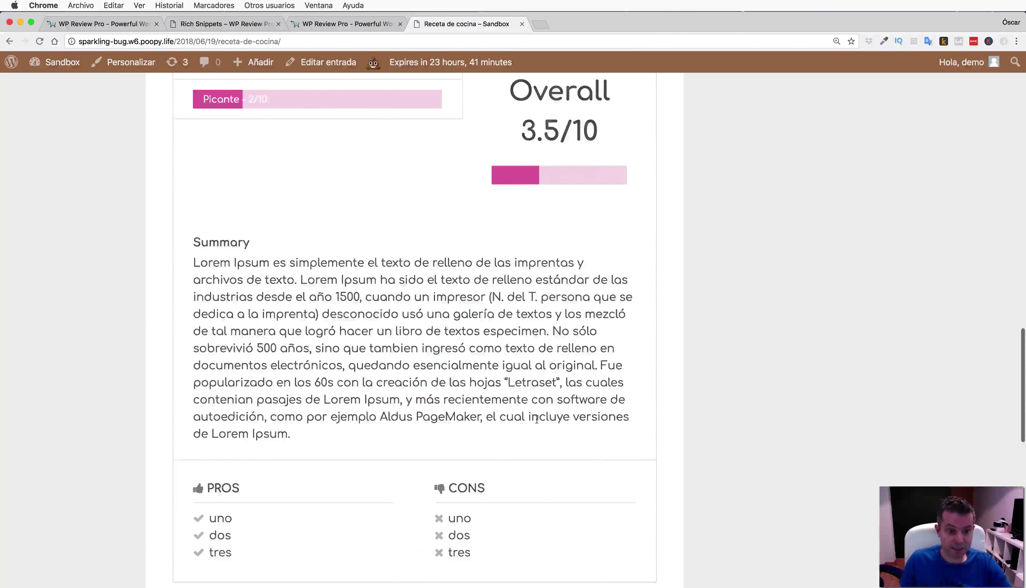
pyautogui.scroll(3, 536, 418)
# Reopen the post for editing and change its Review Type to Circle.
pyautogui.click(332, 65)
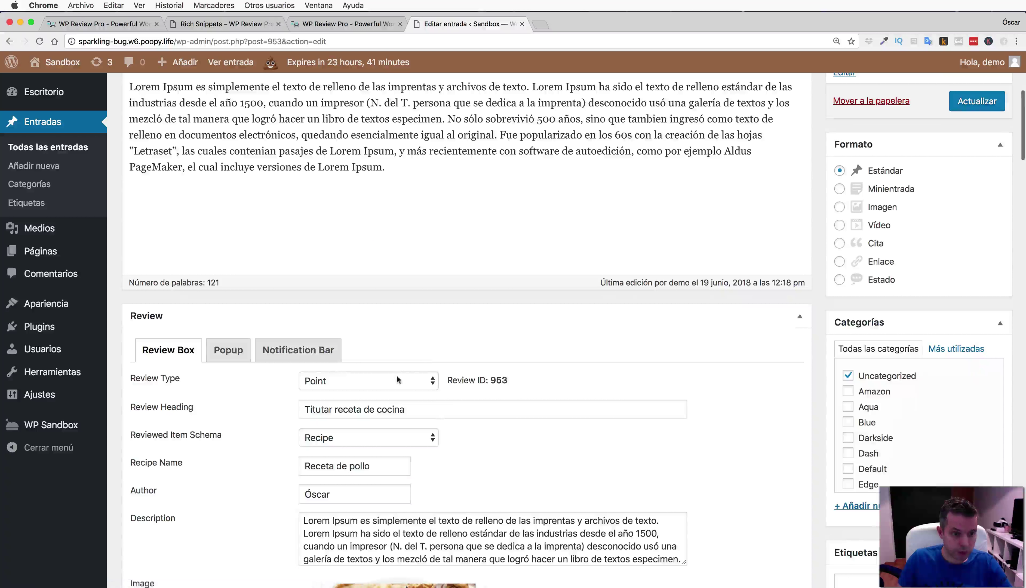
pyautogui.click(397, 379)
pyautogui.click(381, 404)
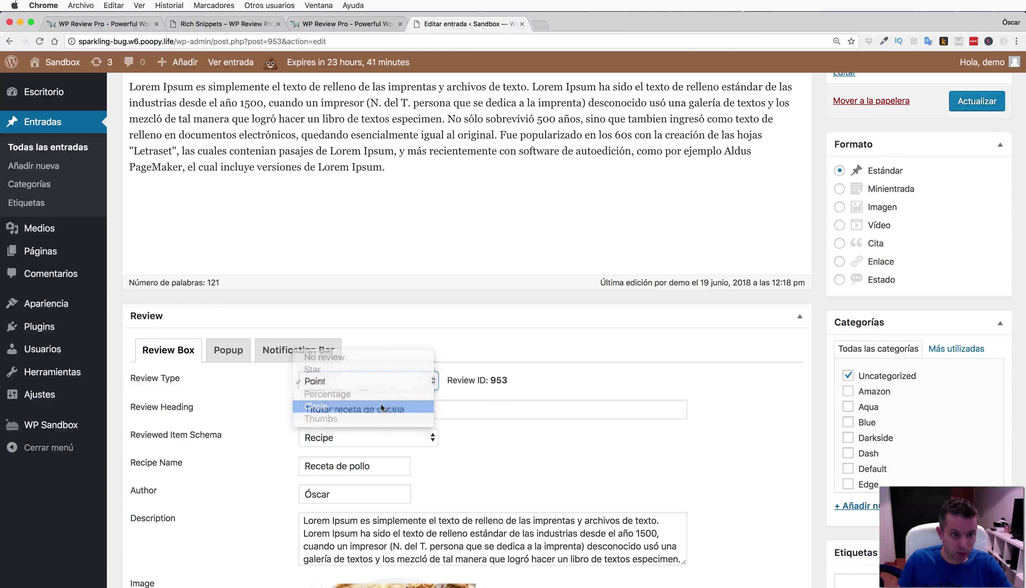
# Update the post and view its circle-based Sabor, Picante and overall ratings on the site.
pyautogui.click(965, 105)
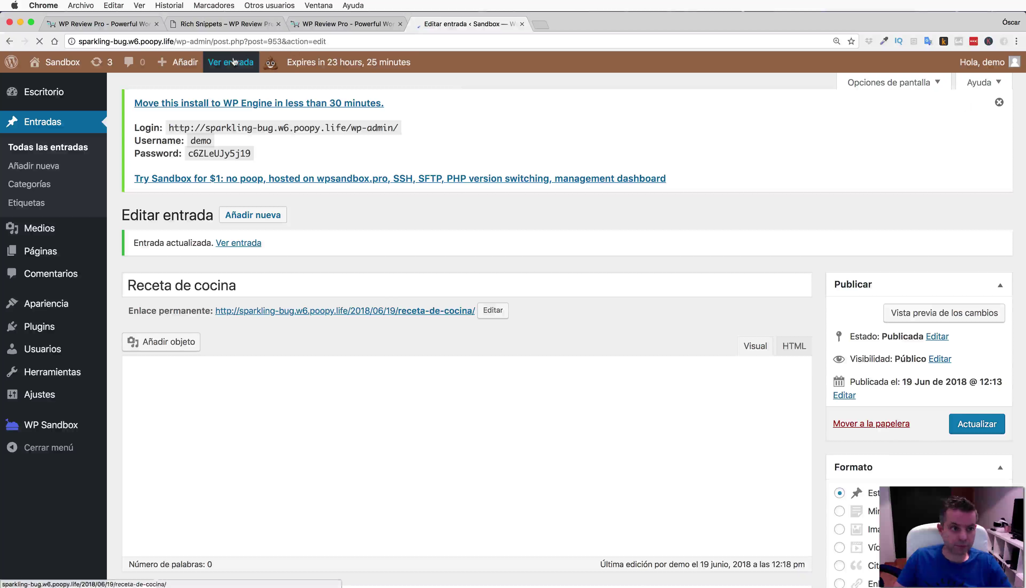
pyautogui.scroll(-15, 516, 217)
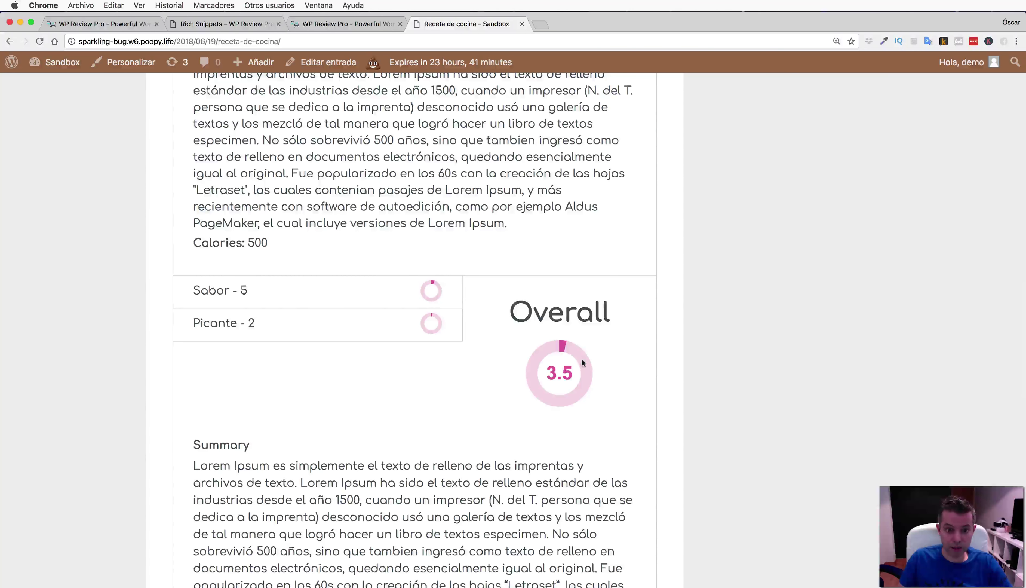
pyautogui.scroll(-8, 587, 371)
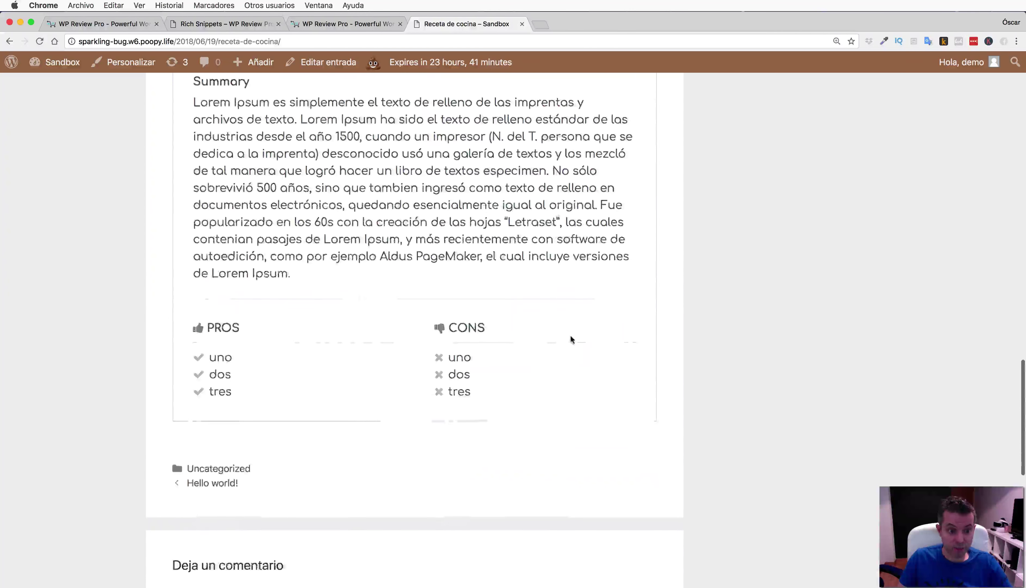
pyautogui.scroll(8, 570, 335)
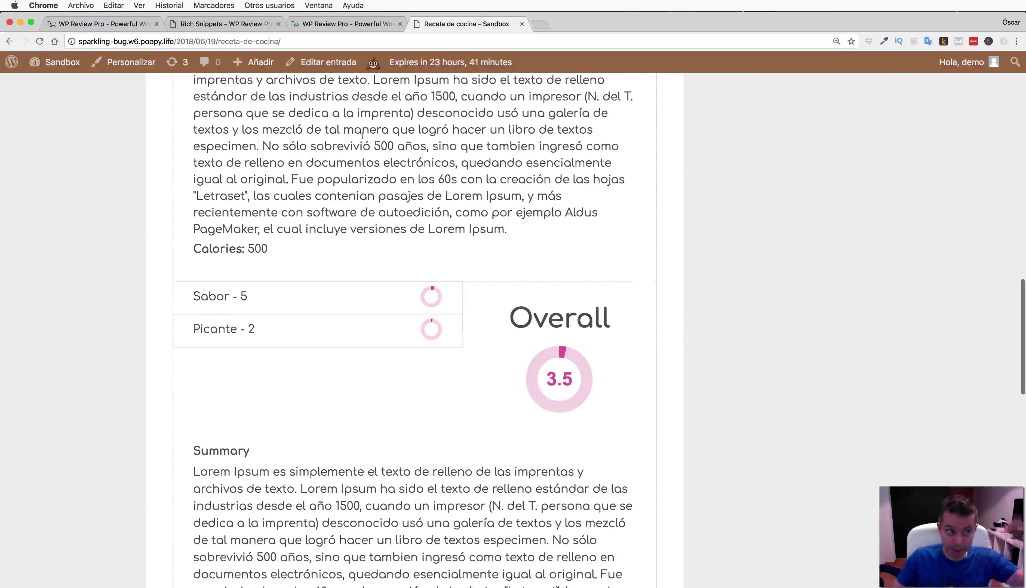
# Look over the User Comment Rating and Review section on the WP Review Pro product page and return to the post.
pyautogui.click(122, 23)
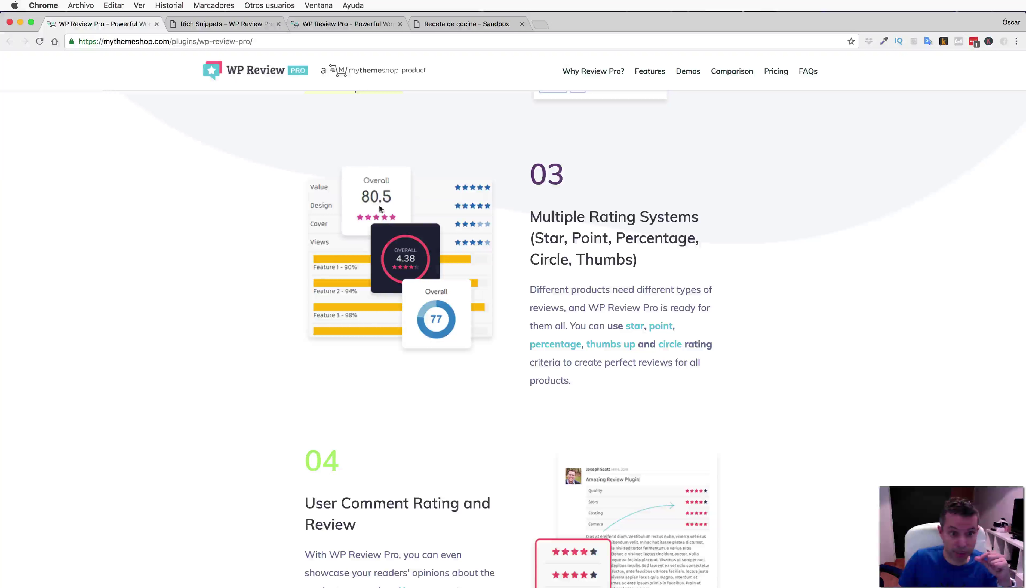
pyautogui.scroll(-5, 474, 282)
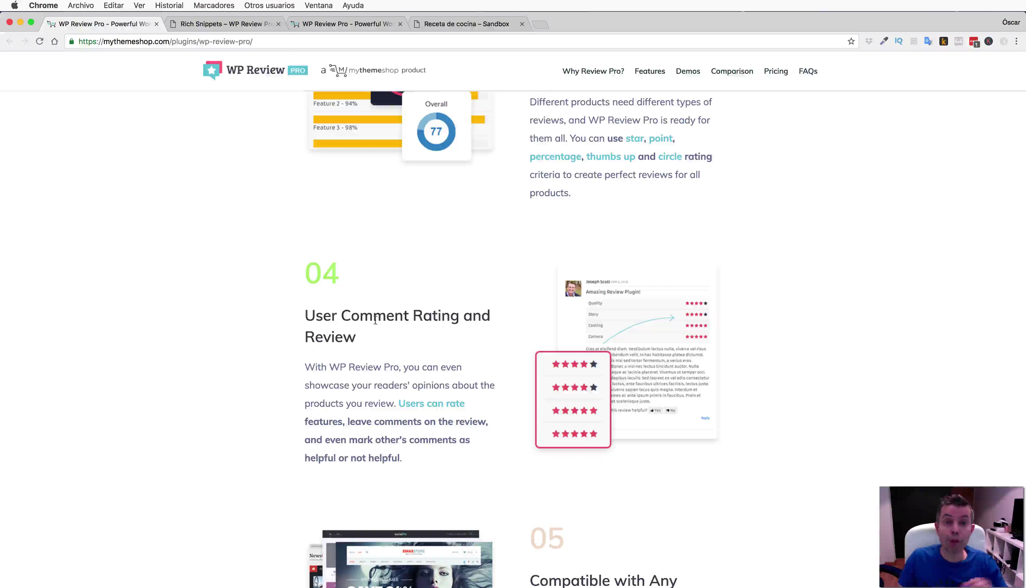
pyautogui.click(472, 24)
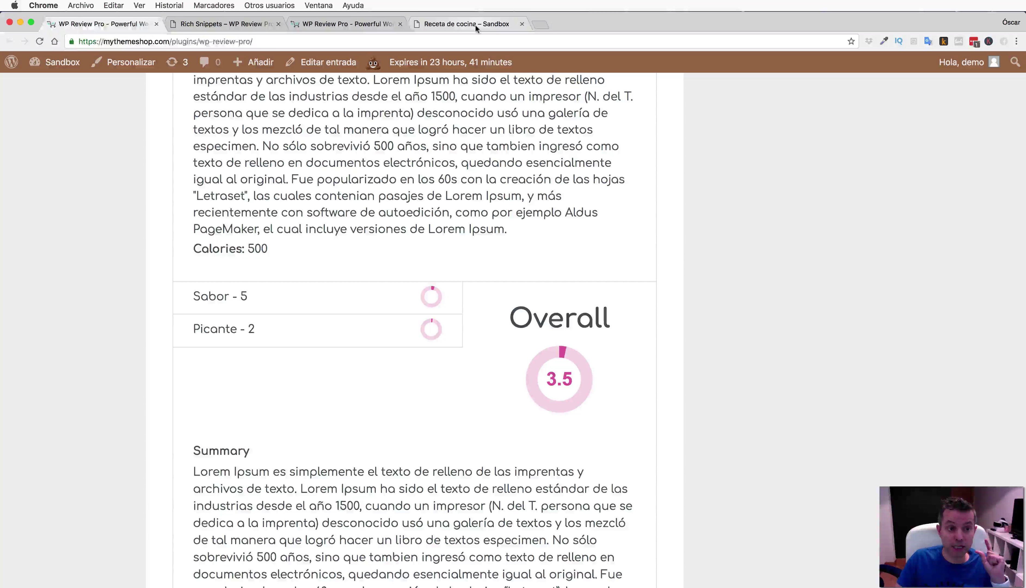
# Reopen the "Receta de cocina" post for editing and change its Review Type to Star.
pyautogui.click(325, 61)
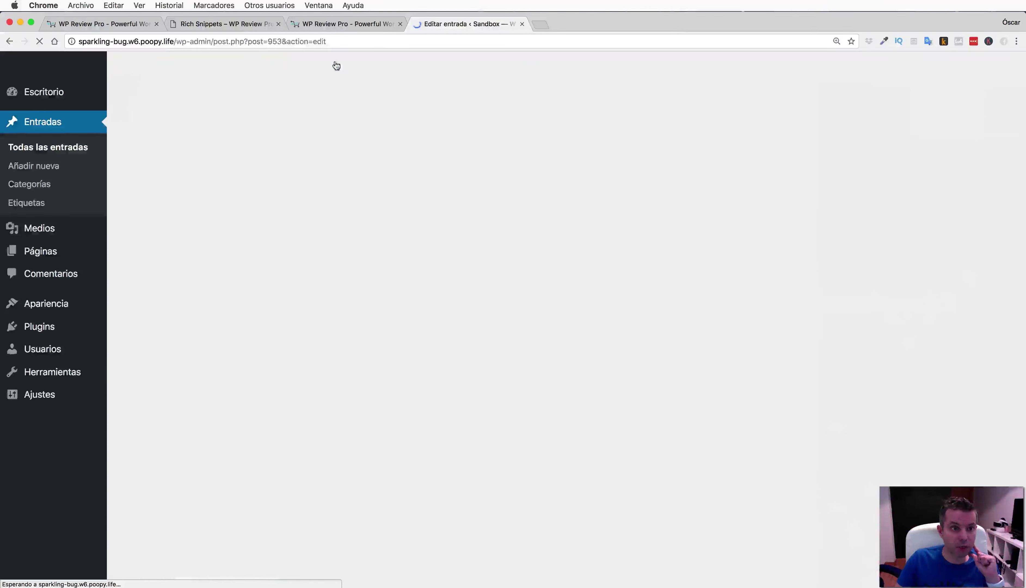
pyautogui.scroll(-10, 567, 361)
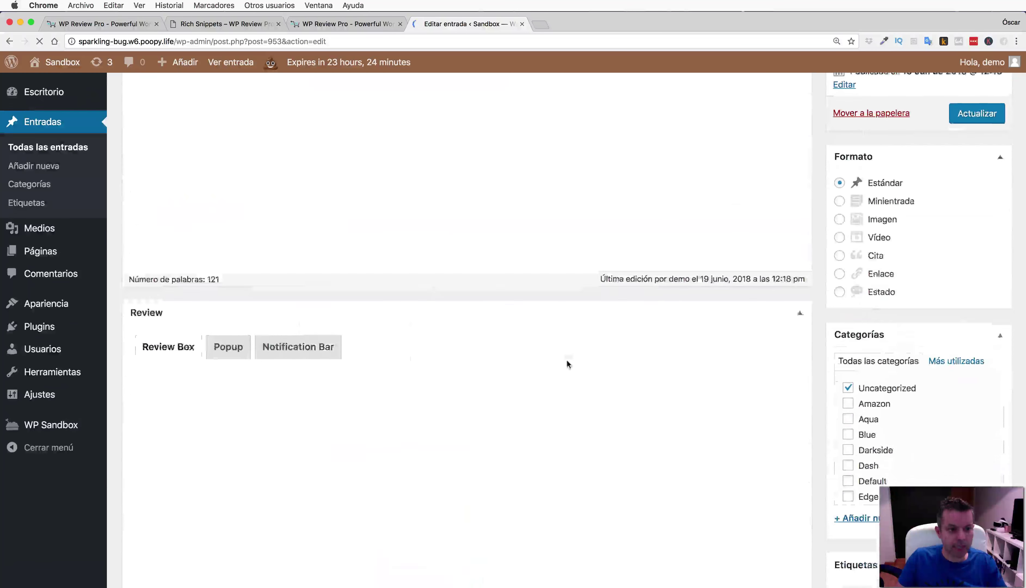
pyautogui.scroll(-10, 566, 359)
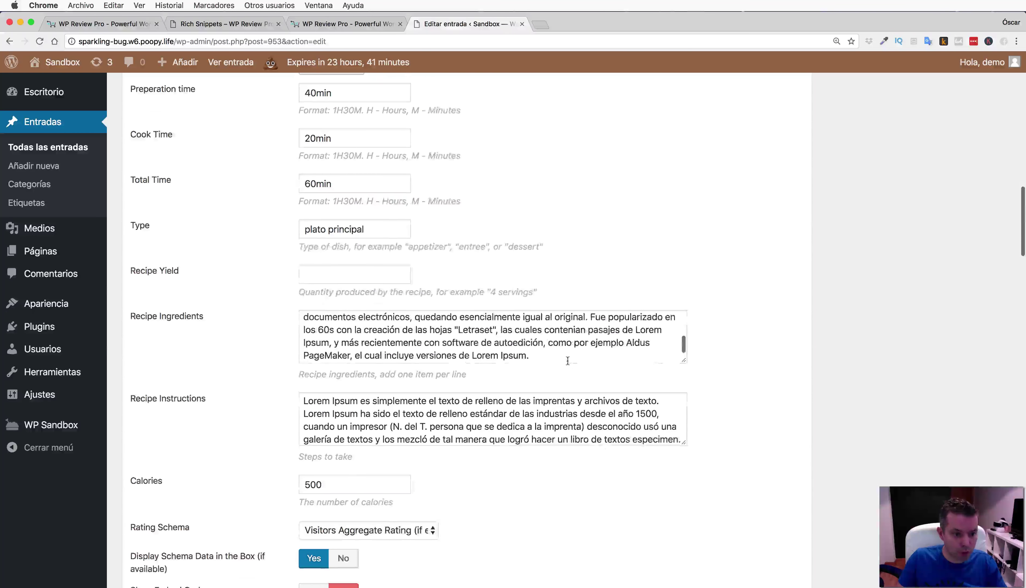
pyautogui.scroll(-3, 737, 397)
pyautogui.scroll(-2, 737, 396)
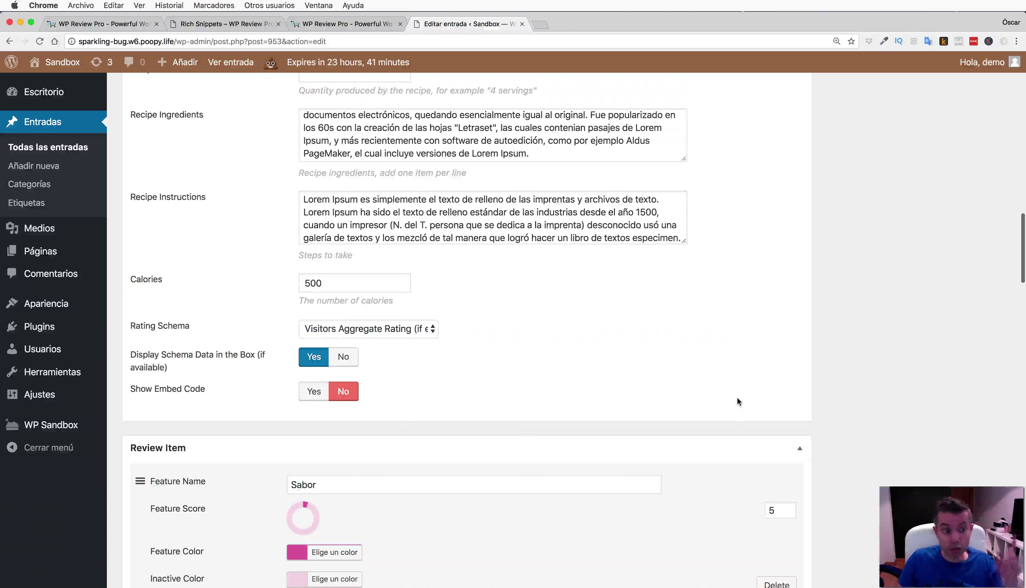
pyautogui.scroll(-4, 737, 397)
pyautogui.scroll(-5, 739, 397)
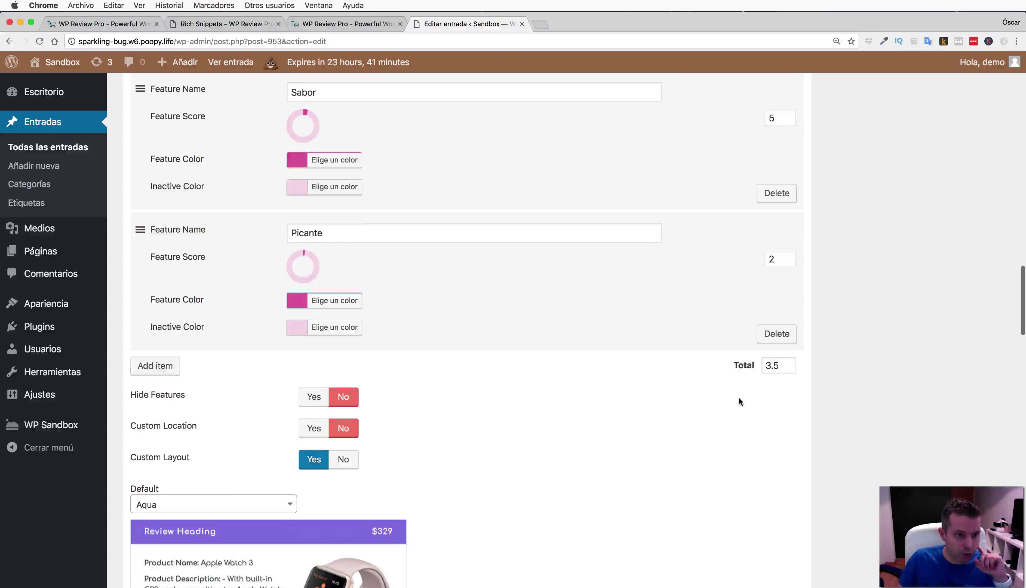
pyautogui.scroll(-2, 738, 397)
pyautogui.scroll(4, 691, 382)
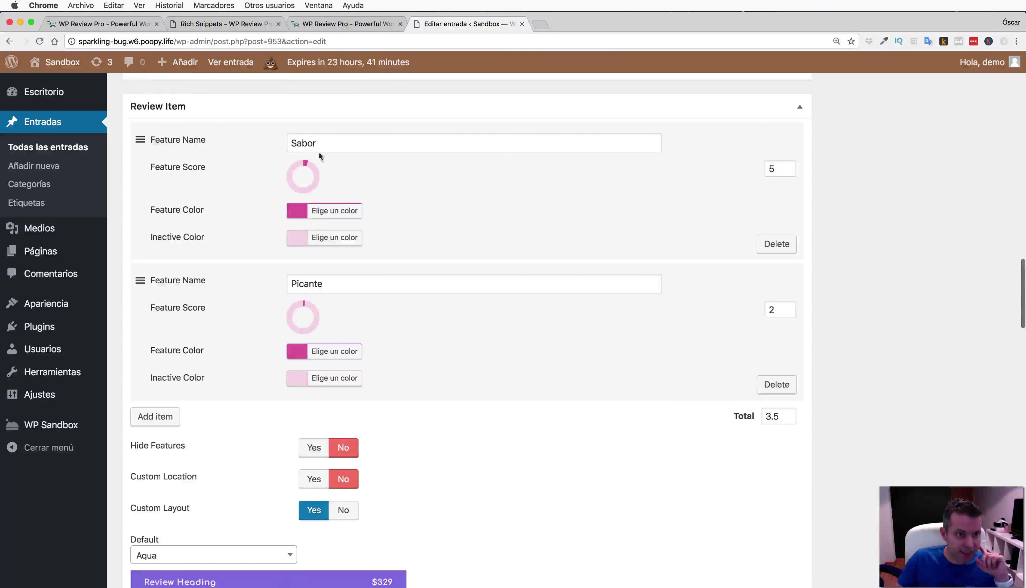
pyautogui.scroll(8, 336, 197)
pyautogui.scroll(10, 336, 198)
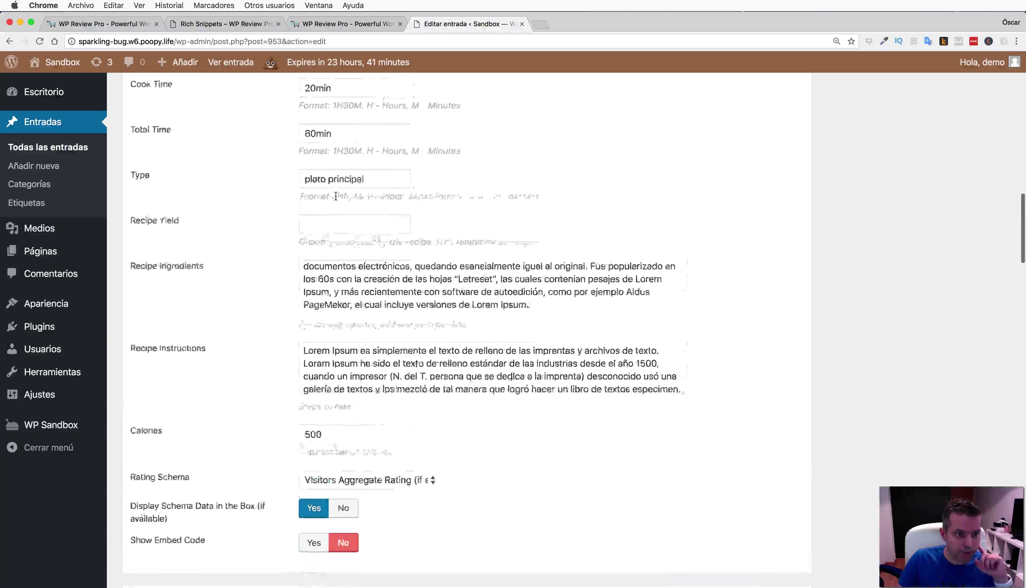
pyautogui.scroll(4, 335, 194)
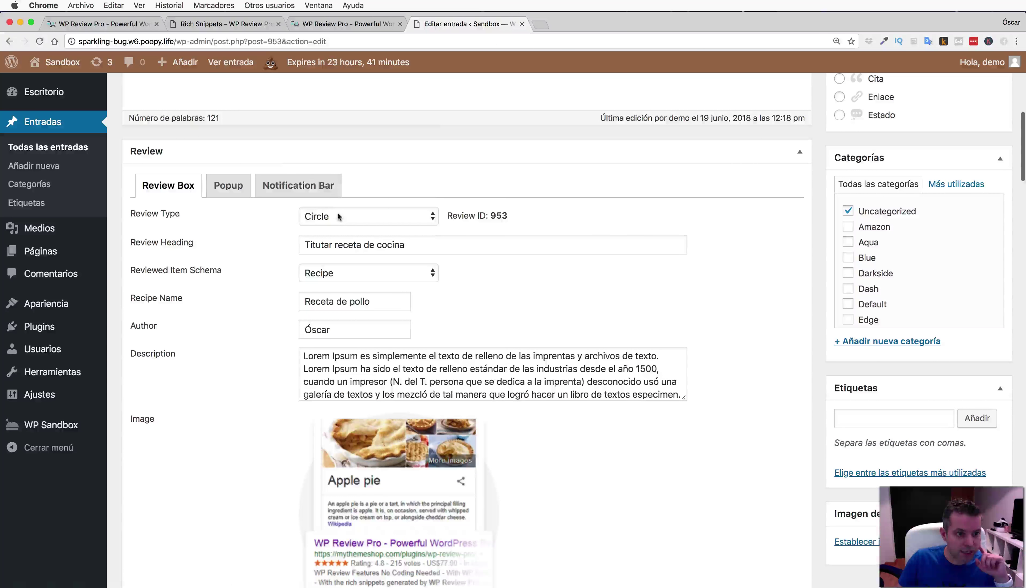
pyautogui.click(338, 215)
pyautogui.click(336, 180)
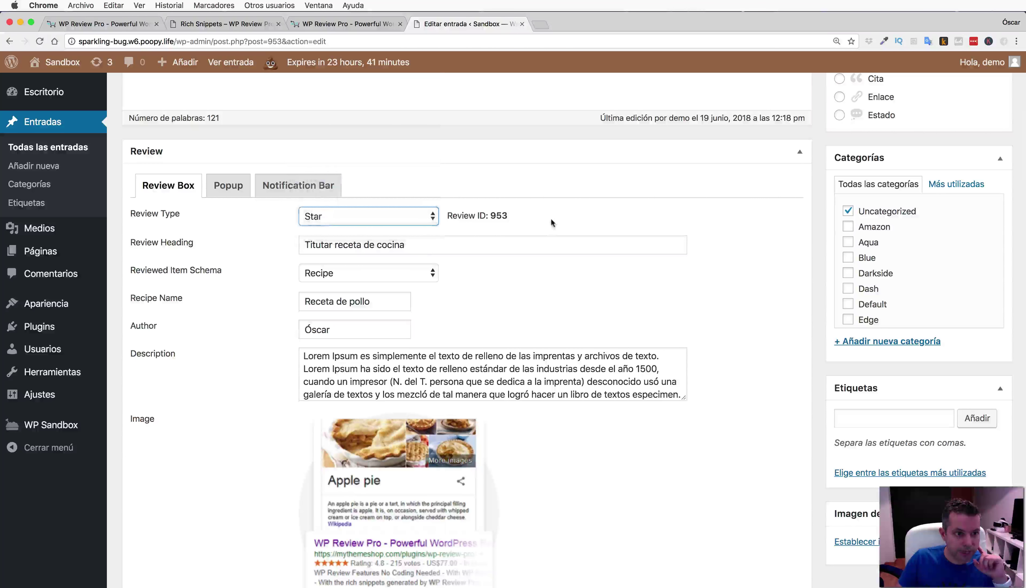
# In the post's User Reviews settings, enable both visitor and comment ratings with the Both option.
pyautogui.scroll(-9, 551, 218)
pyautogui.scroll(-10, 552, 221)
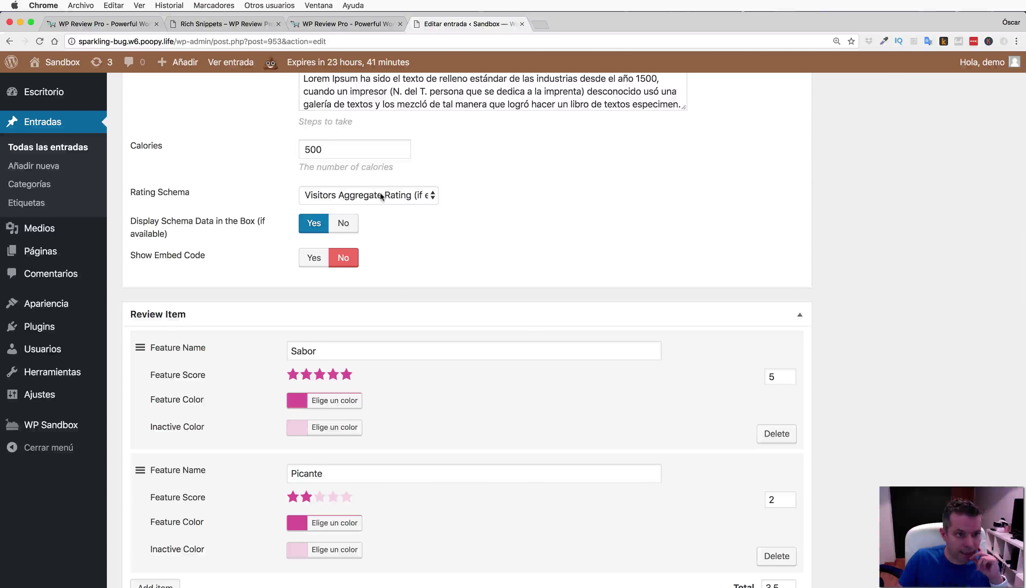
pyautogui.scroll(-15, 497, 200)
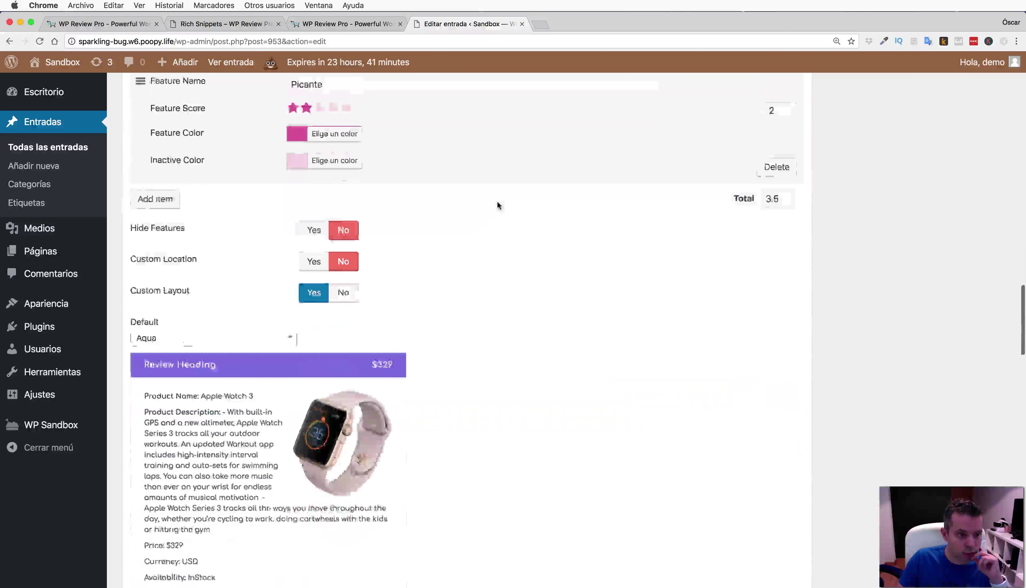
pyautogui.scroll(-15, 498, 201)
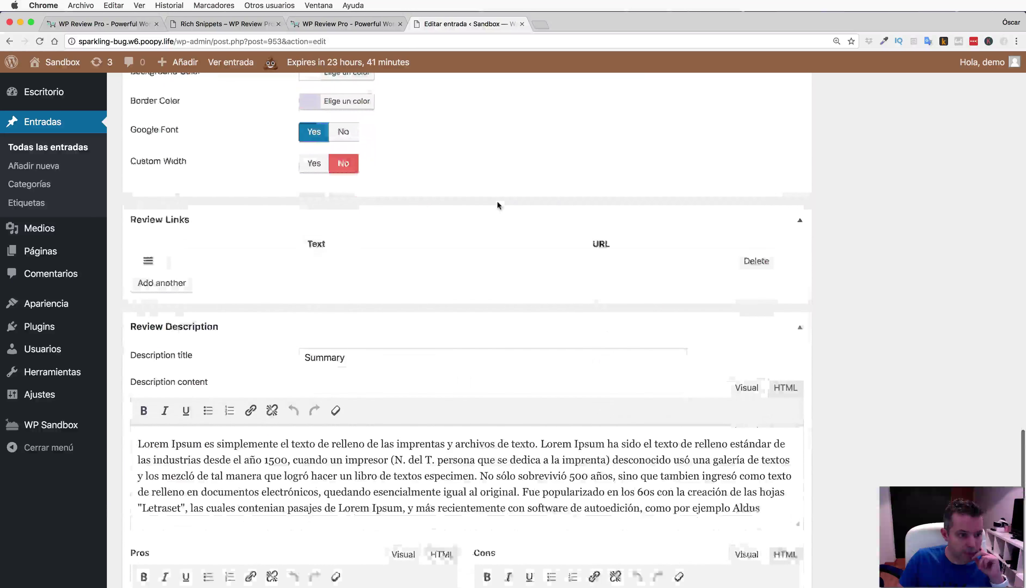
pyautogui.scroll(-8, 497, 200)
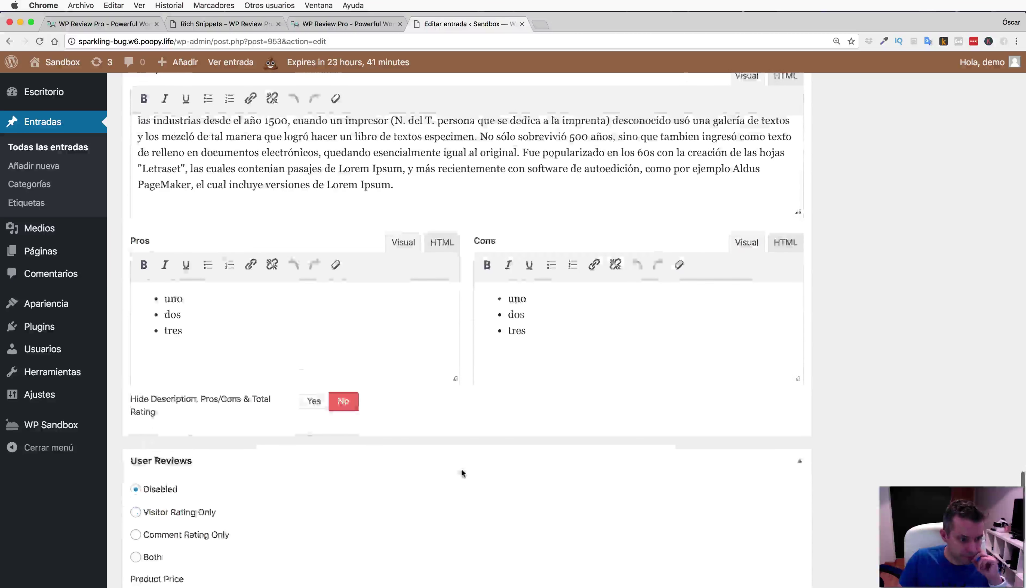
pyautogui.scroll(-3, 188, 438)
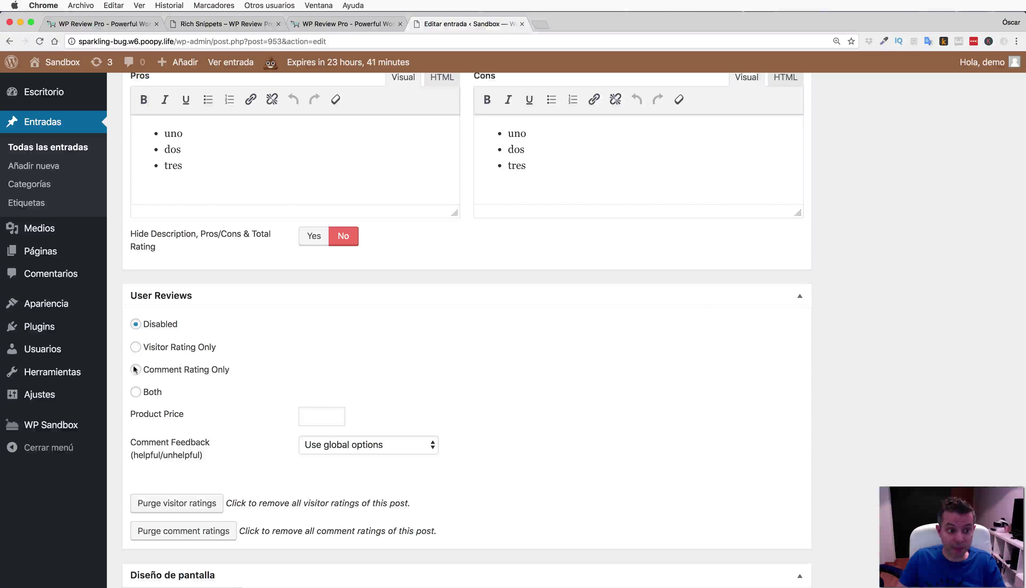
pyautogui.click(135, 391)
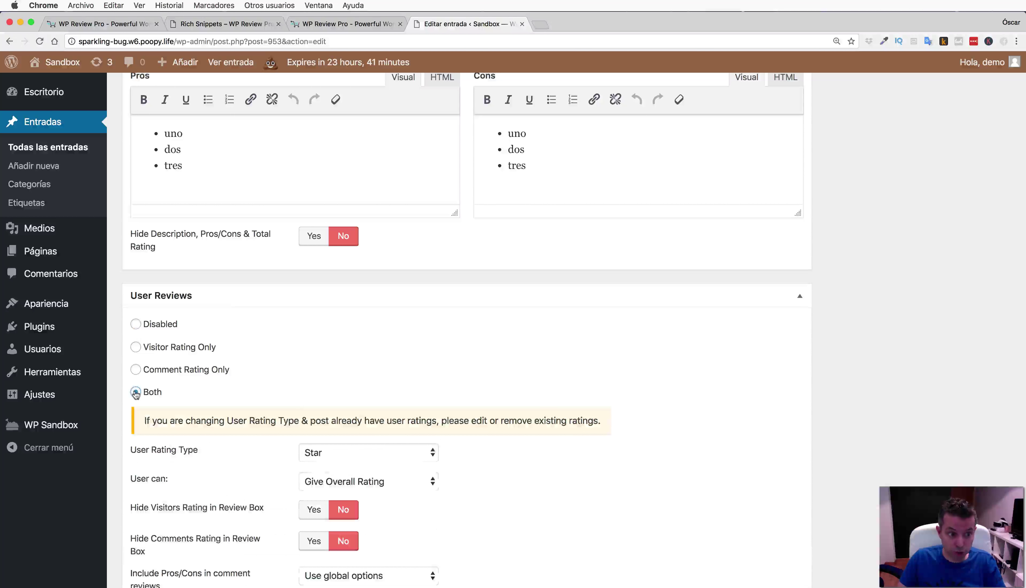
# Check the options for User Rating Type and for what users can rate, keeping Star and Give Overall Rating.
pyautogui.scroll(-3, 293, 382)
pyautogui.click(366, 337)
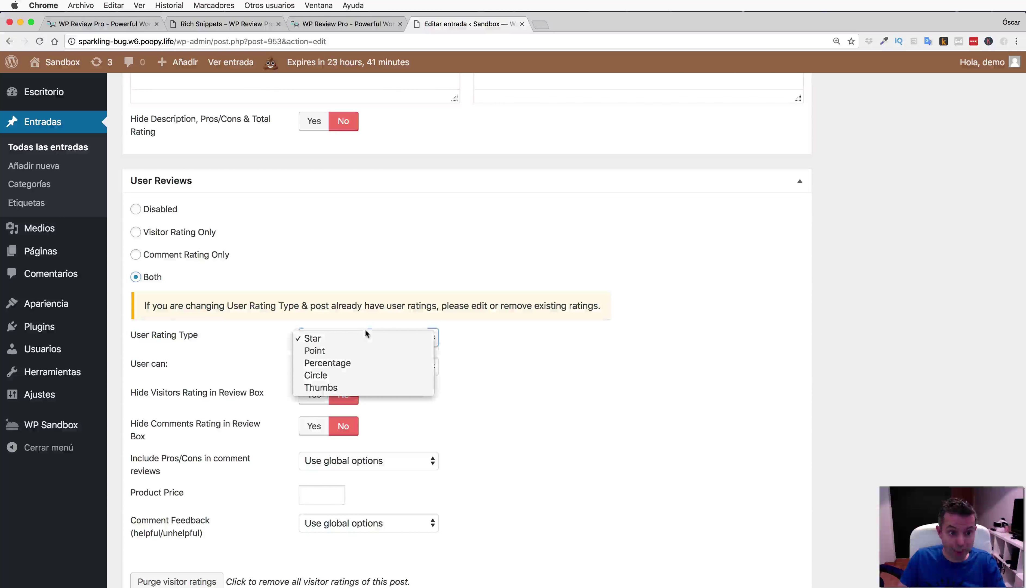
pyautogui.click(507, 360)
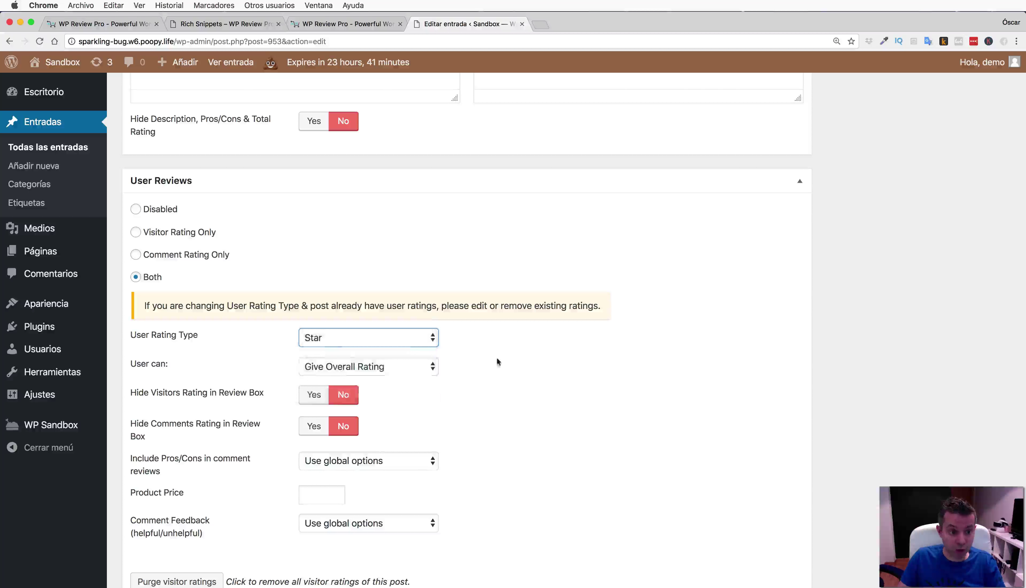
pyautogui.scroll(-1, 512, 356)
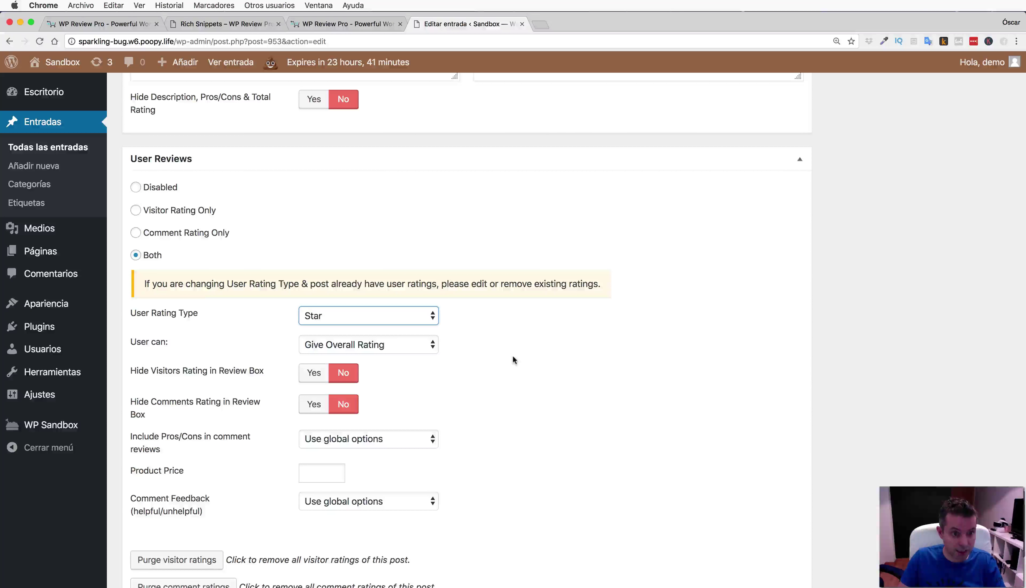
pyautogui.click(406, 347)
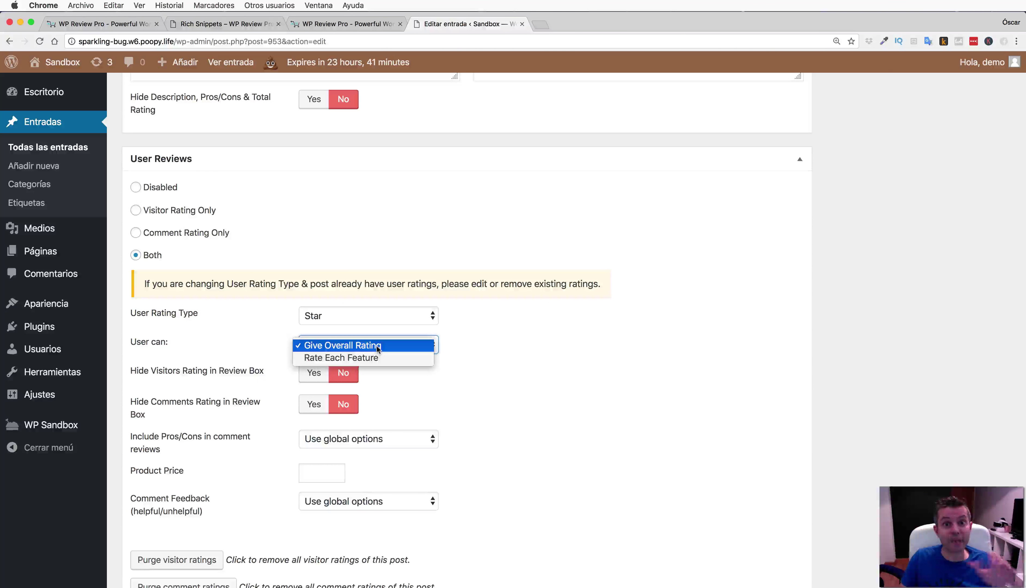
pyautogui.click(581, 358)
# Update the post and view its star ratings and the User Review and Comments Rating rows on the site.
pyautogui.scroll(5, 581, 357)
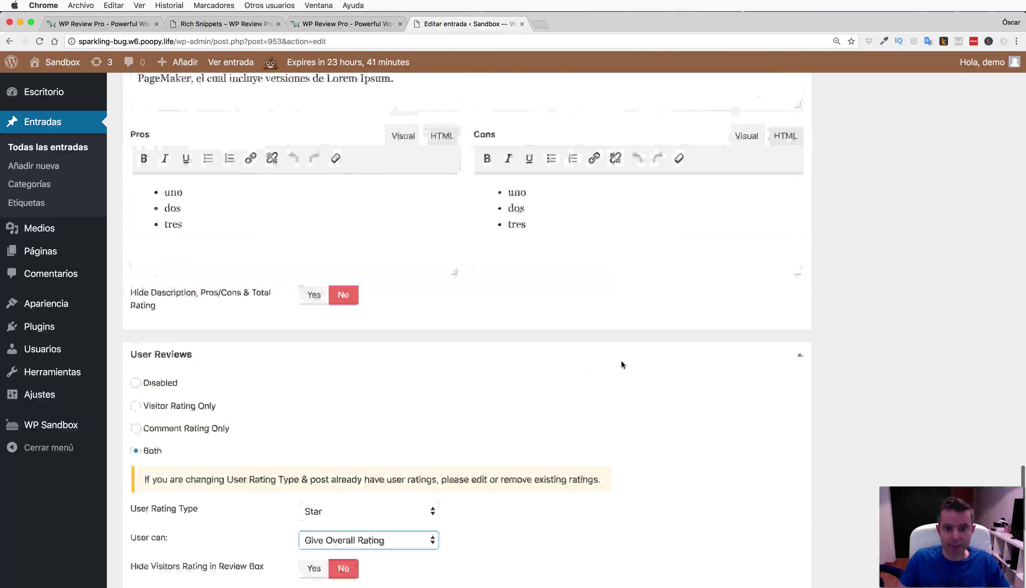
pyautogui.scroll(15, 621, 362)
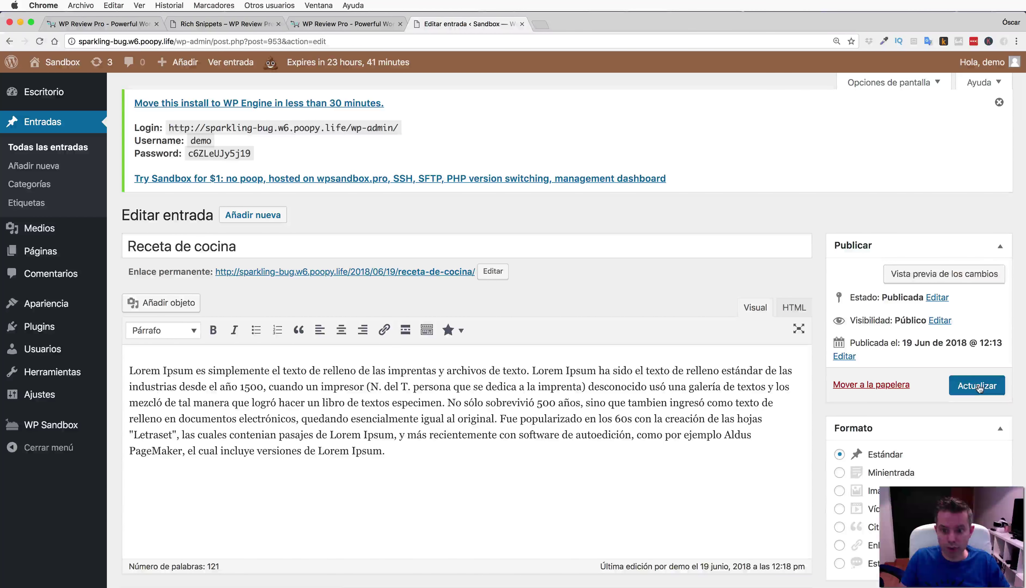
pyautogui.click(978, 387)
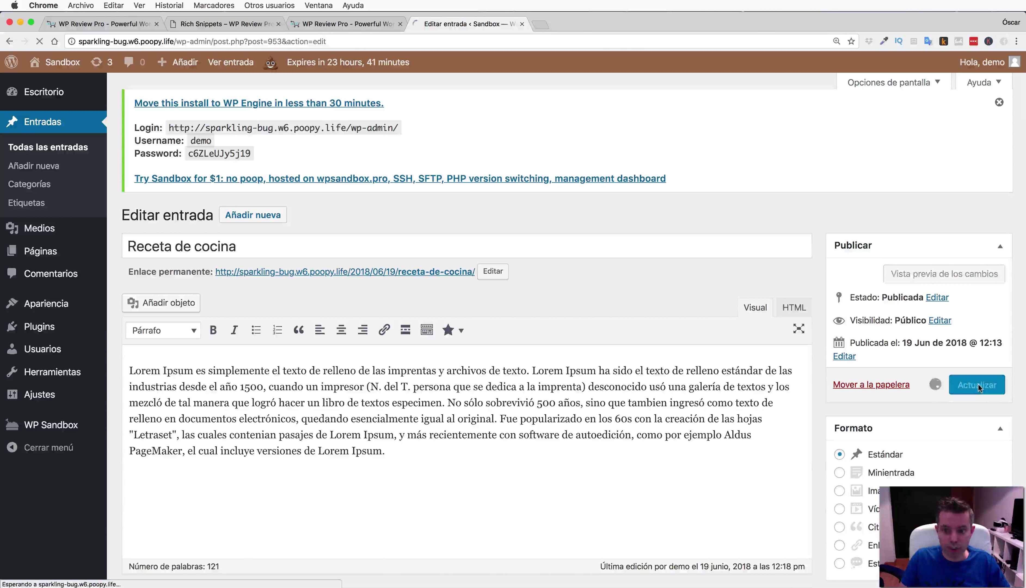
pyautogui.click(238, 65)
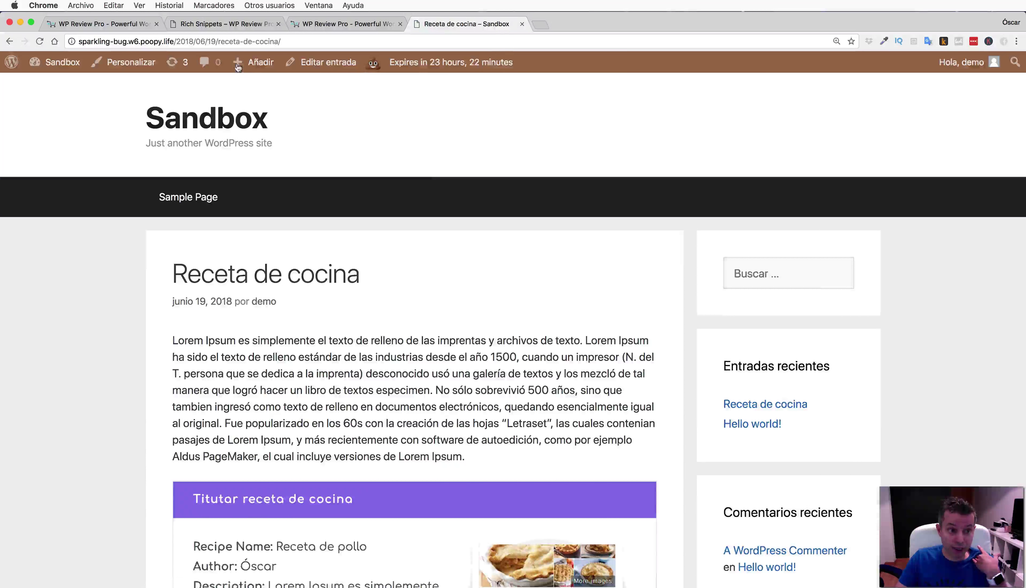
pyautogui.scroll(-15, 513, 204)
pyautogui.scroll(-5, 512, 220)
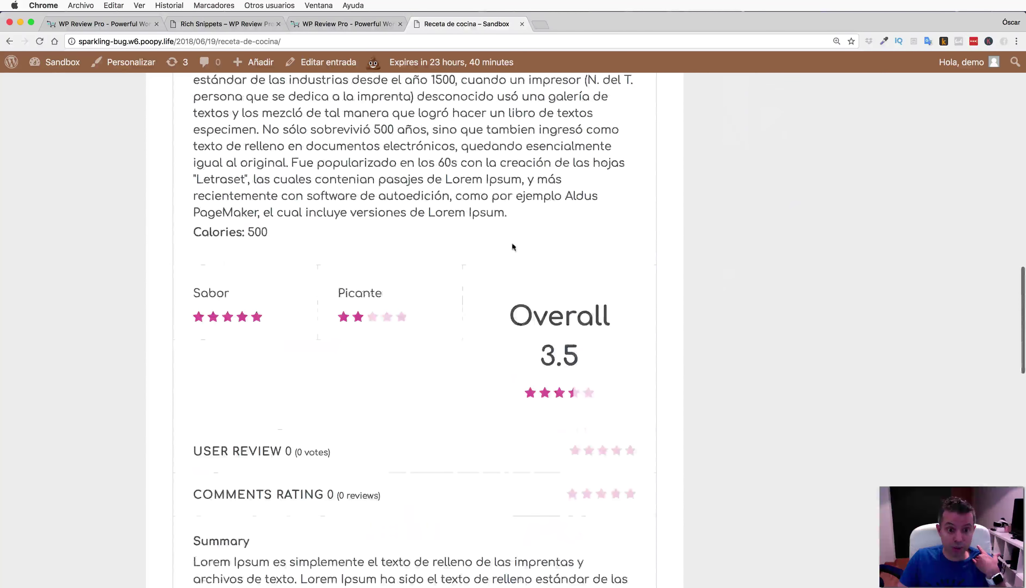
pyautogui.scroll(-3, 623, 350)
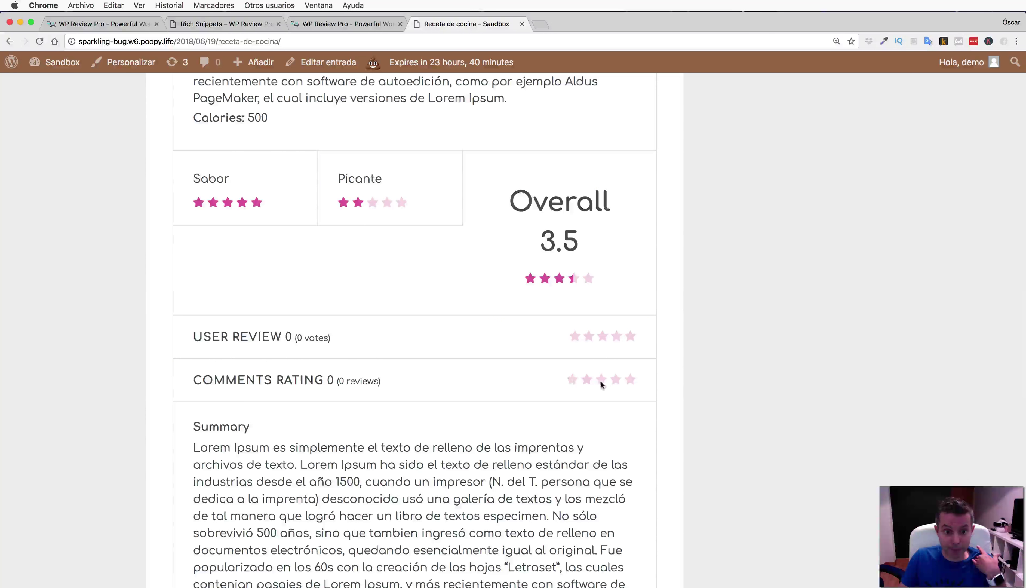
# Give the recipe five stars in the User Review row and look over the comment form's star rating.
pyautogui.click(630, 337)
pyautogui.scroll(-15, 632, 338)
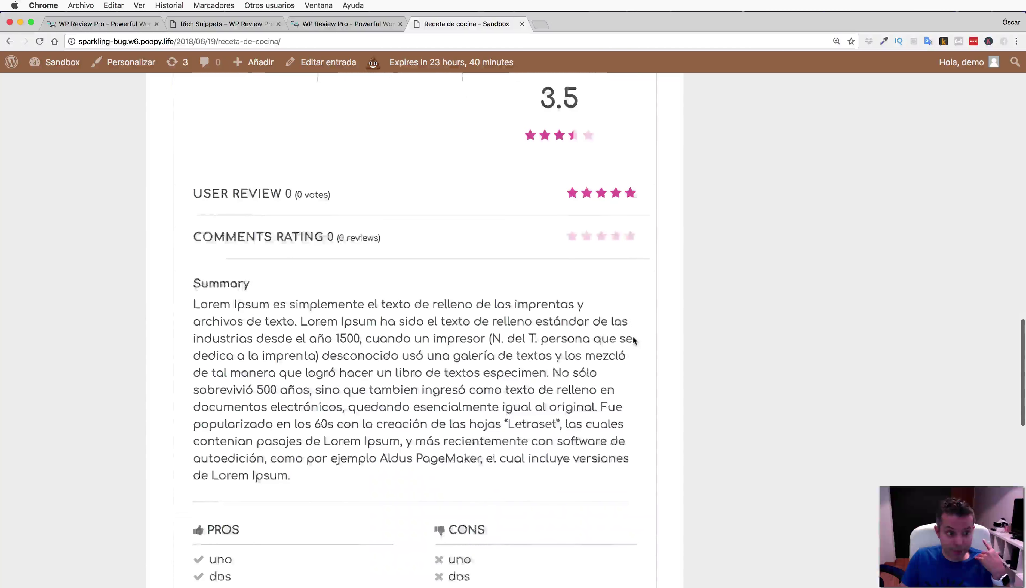
pyautogui.scroll(-3, 632, 340)
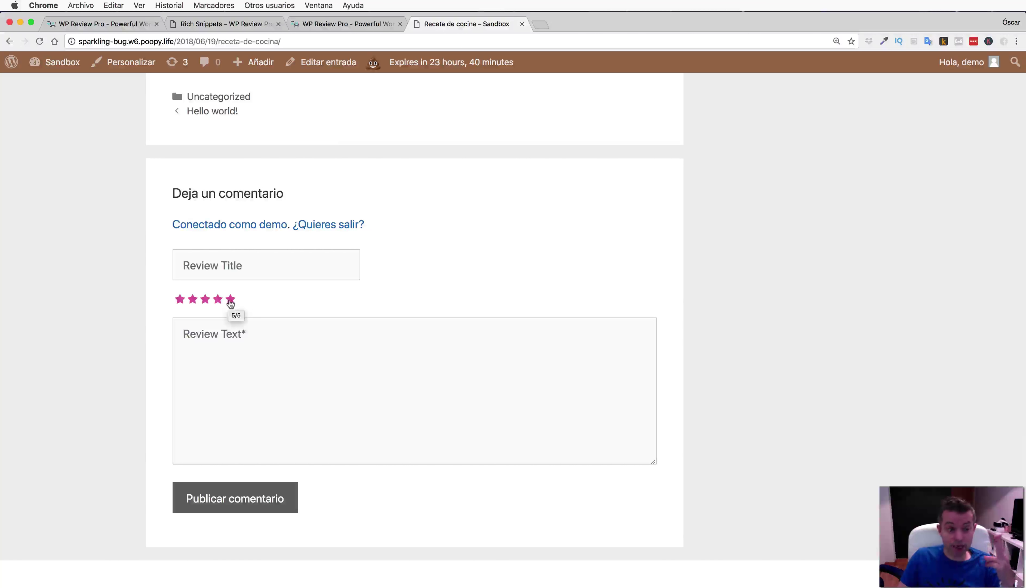
pyautogui.scroll(14, 577, 306)
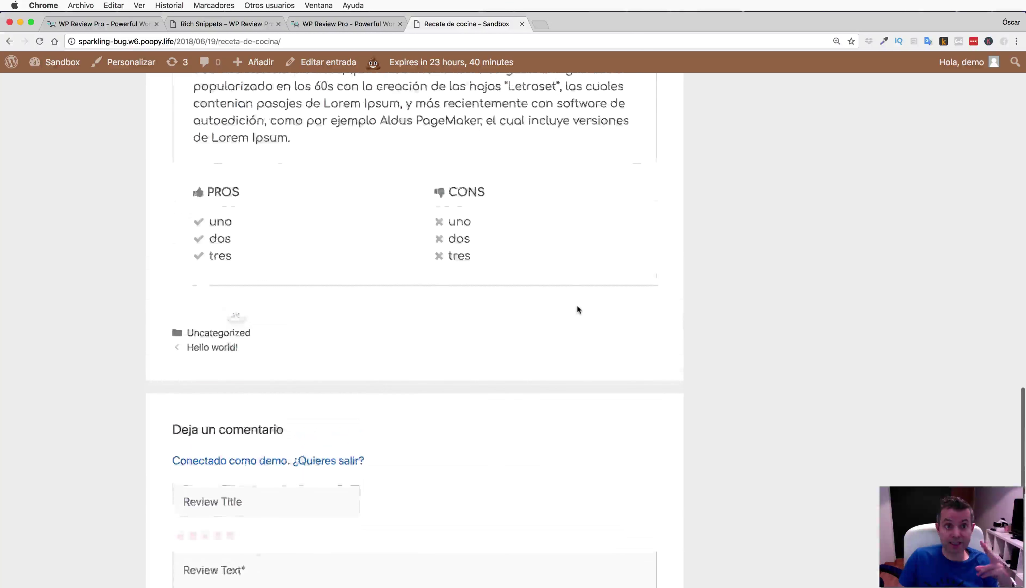
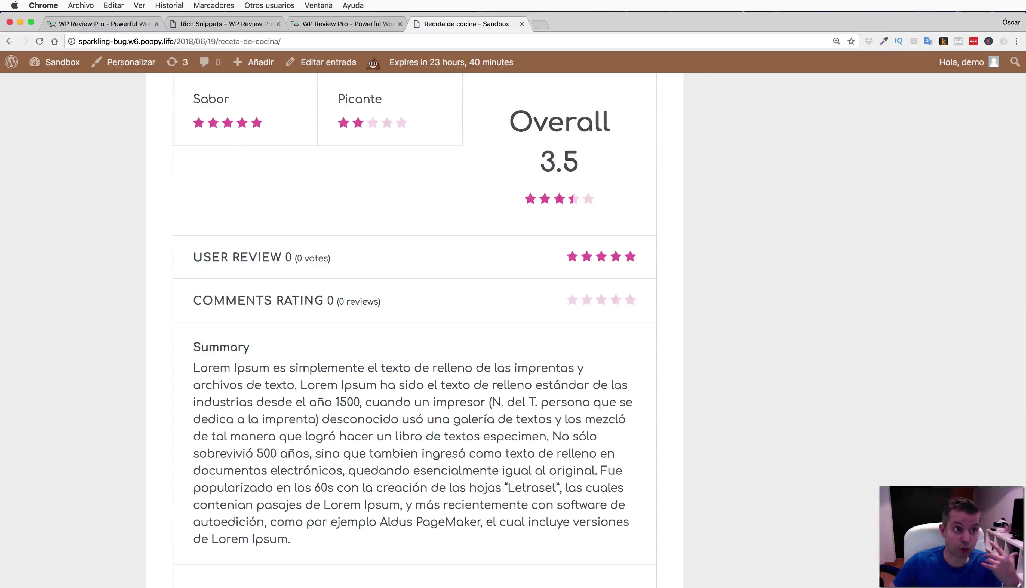
# Review the WP Review Pro product page sections on user comment ratings, WordPress theme compatibility and Google Places Reviews.
pyautogui.click(74, 25)
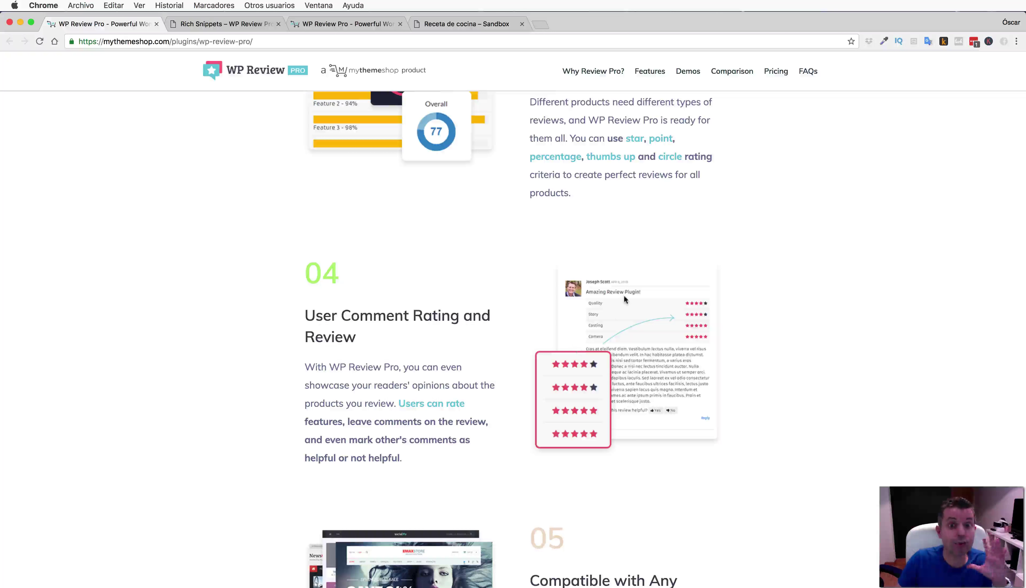
pyautogui.scroll(-5, 624, 294)
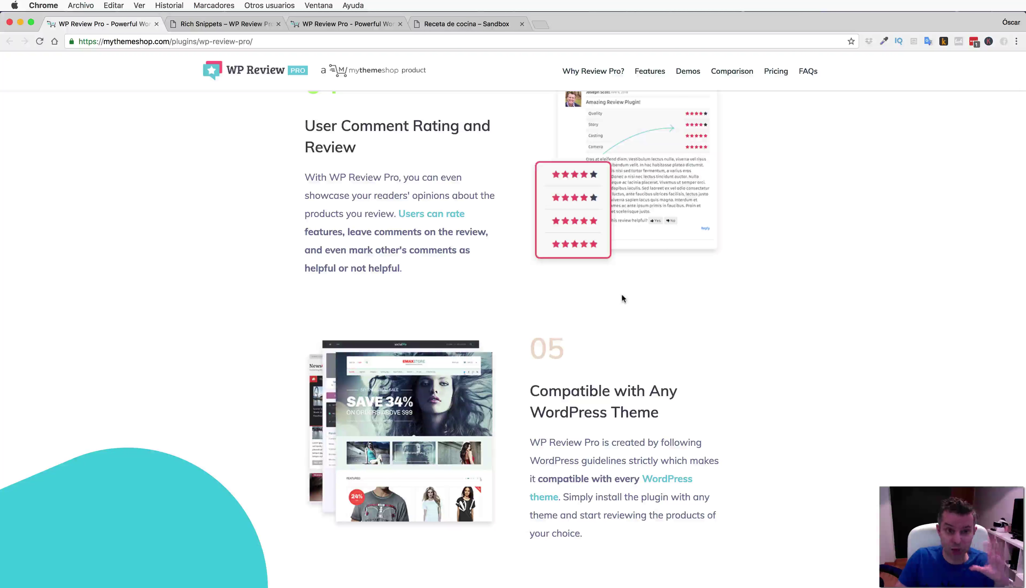
pyautogui.scroll(-3, 621, 298)
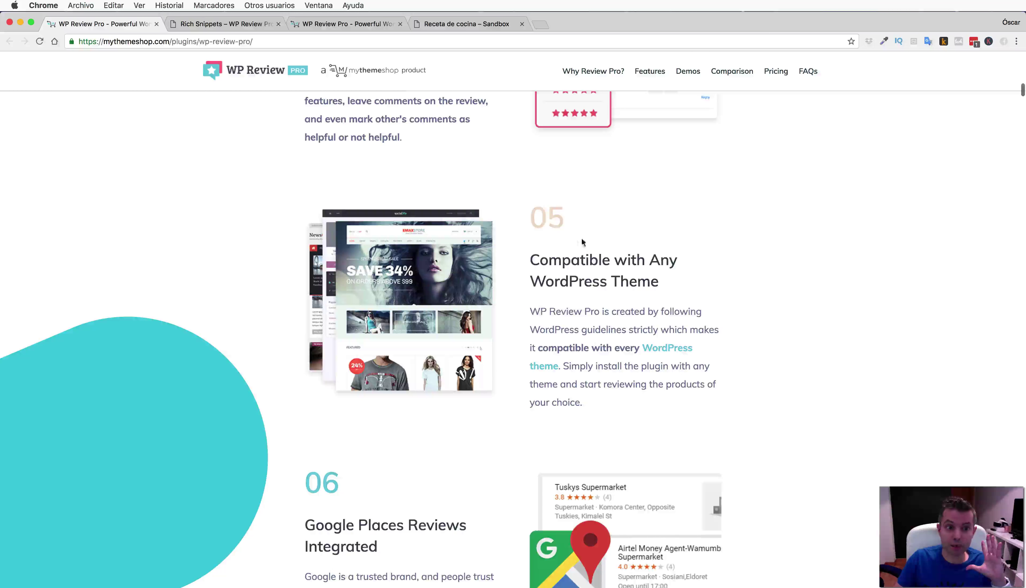
pyautogui.scroll(-2, 583, 242)
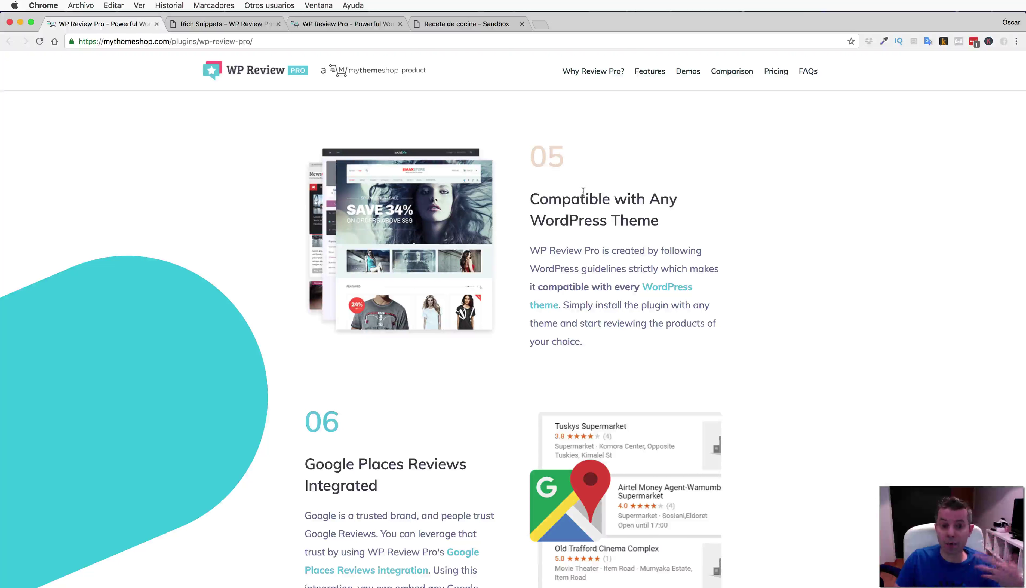
pyautogui.scroll(-7, 583, 191)
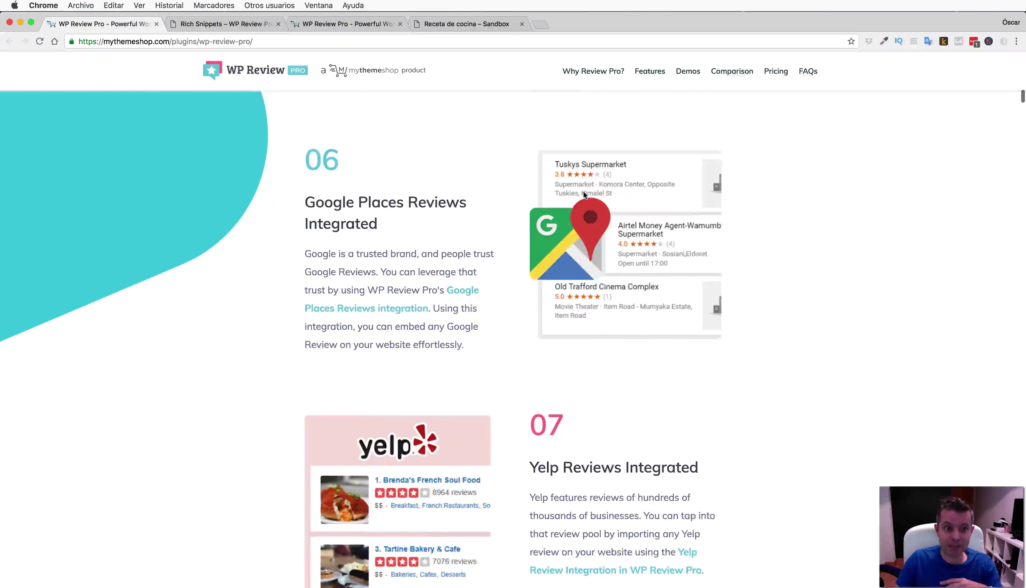
pyautogui.scroll(5, 584, 195)
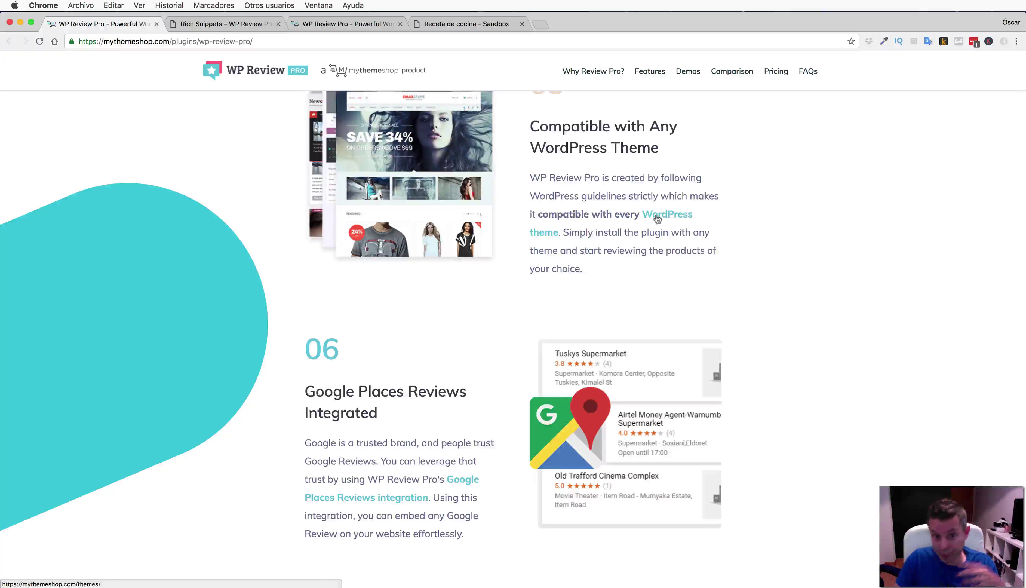
pyautogui.scroll(2, 657, 220)
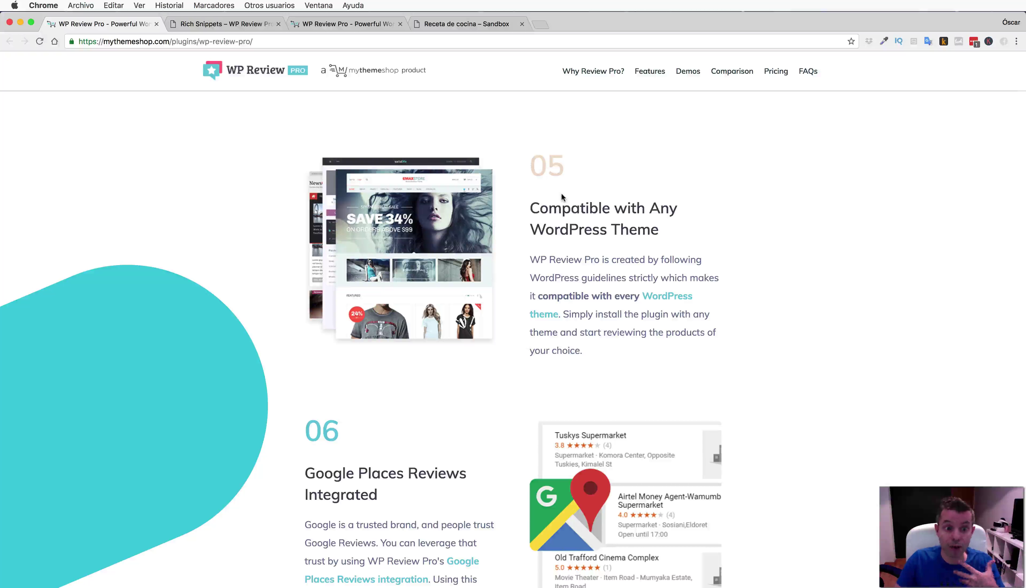
pyautogui.scroll(-1, 562, 197)
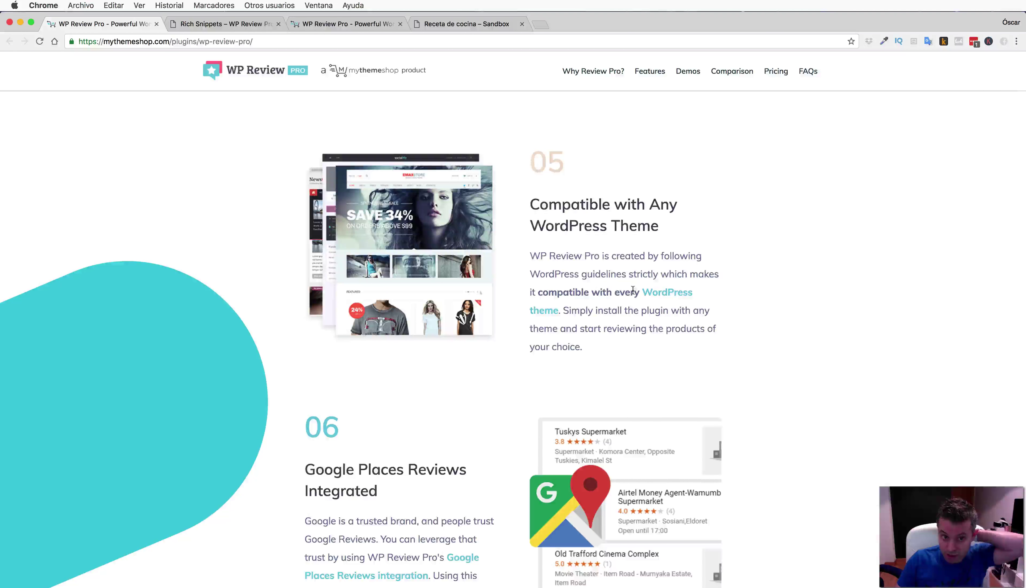
pyautogui.scroll(-7, 632, 288)
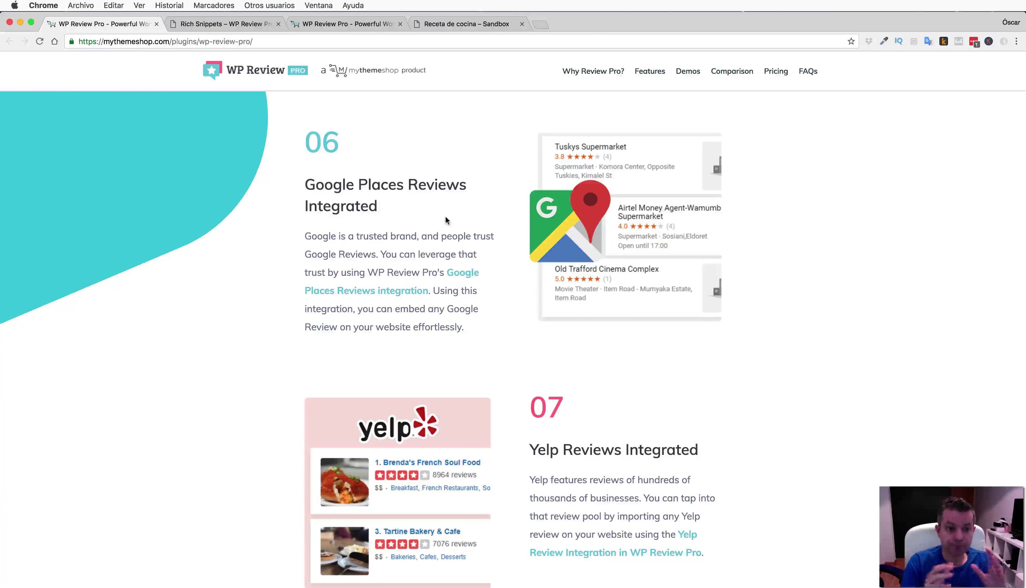
# Open the Google Places Reviews integration demo in a new browser tab and look over its Golden Gate Bridge reviews.
pyautogui.rightClick(400, 294)
pyautogui.click(410, 296)
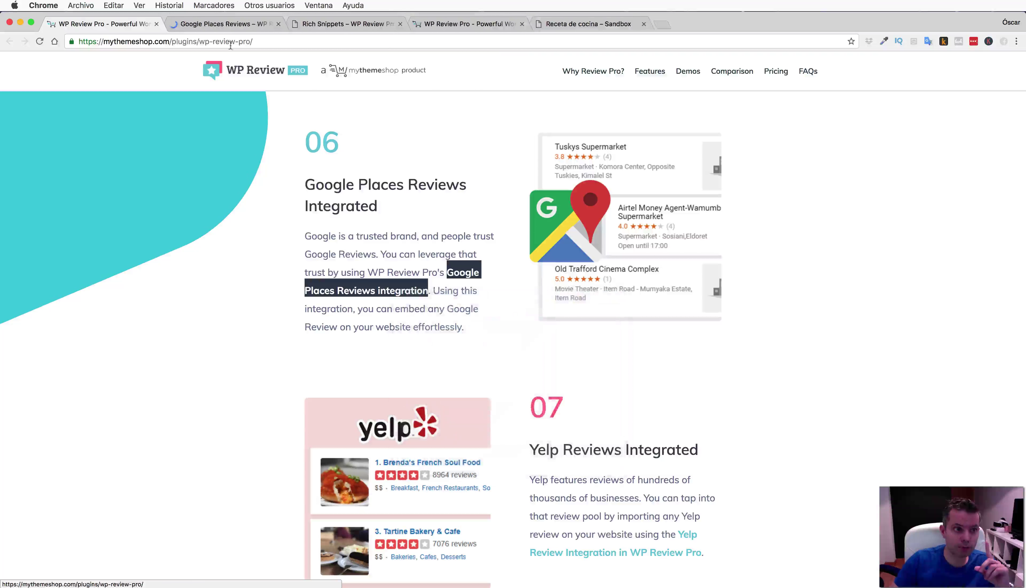
pyautogui.click(225, 24)
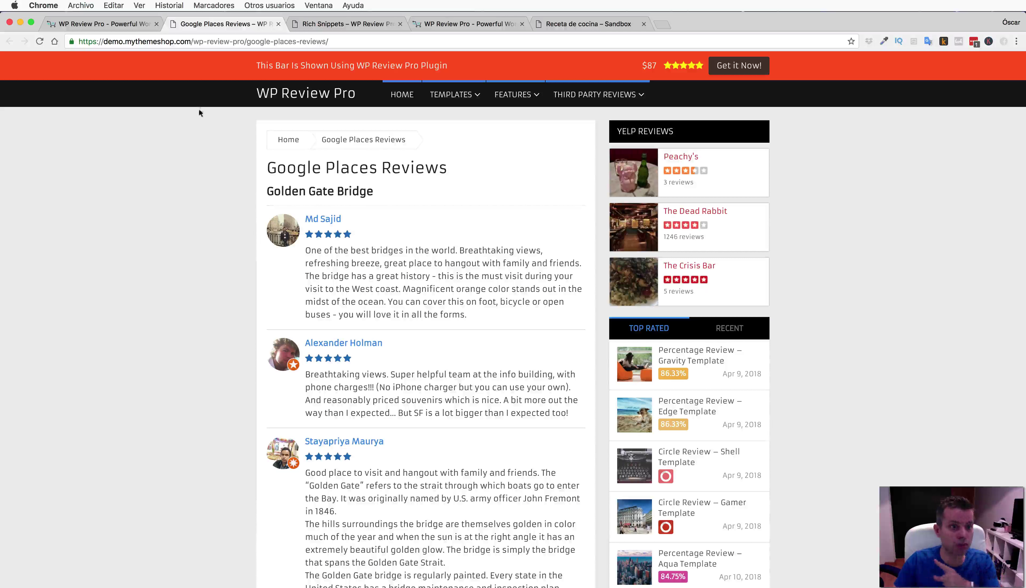
pyautogui.scroll(-3, 388, 237)
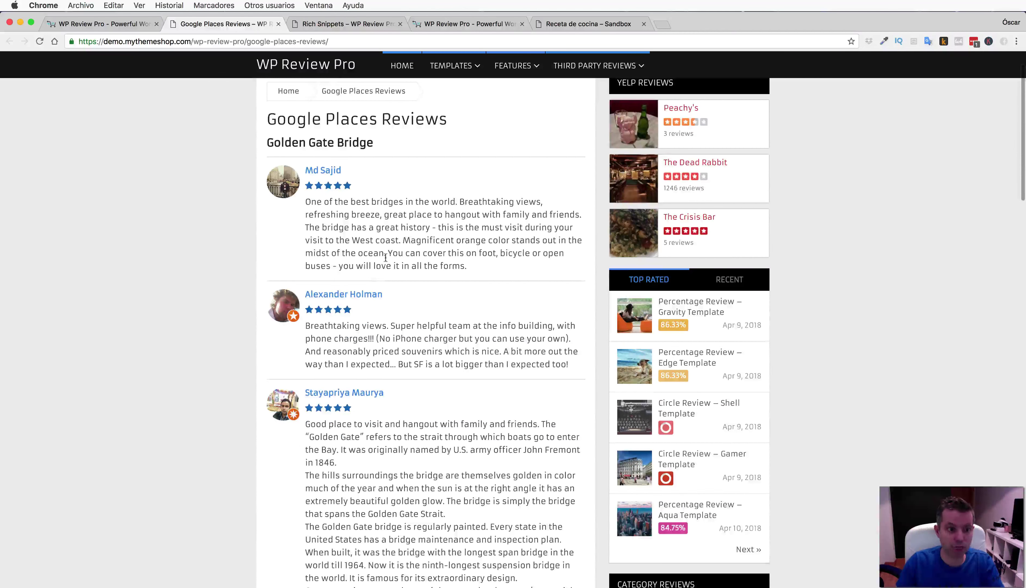
pyautogui.scroll(-3, 385, 255)
pyautogui.scroll(4, 384, 255)
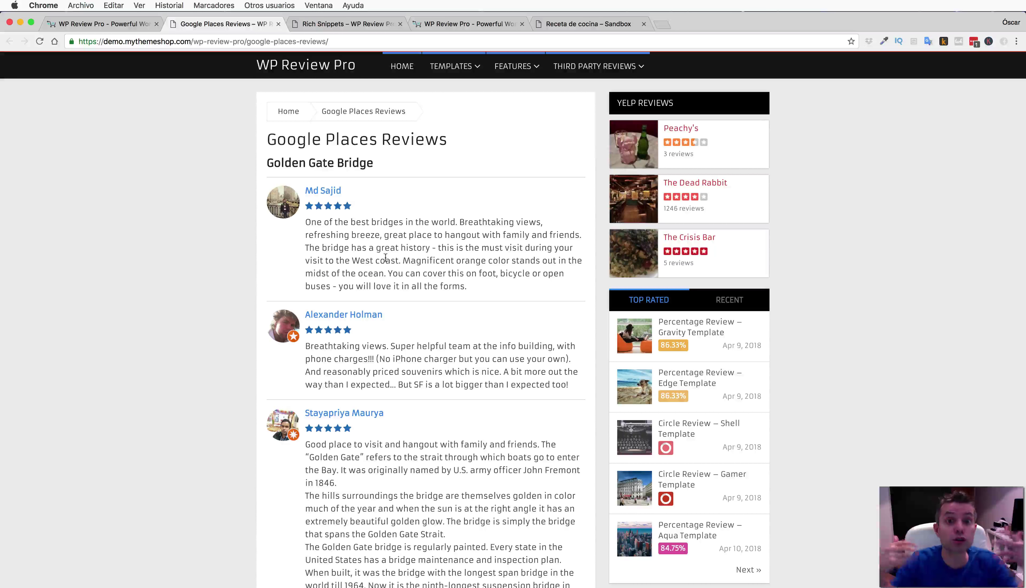
pyautogui.scroll(-5, 384, 256)
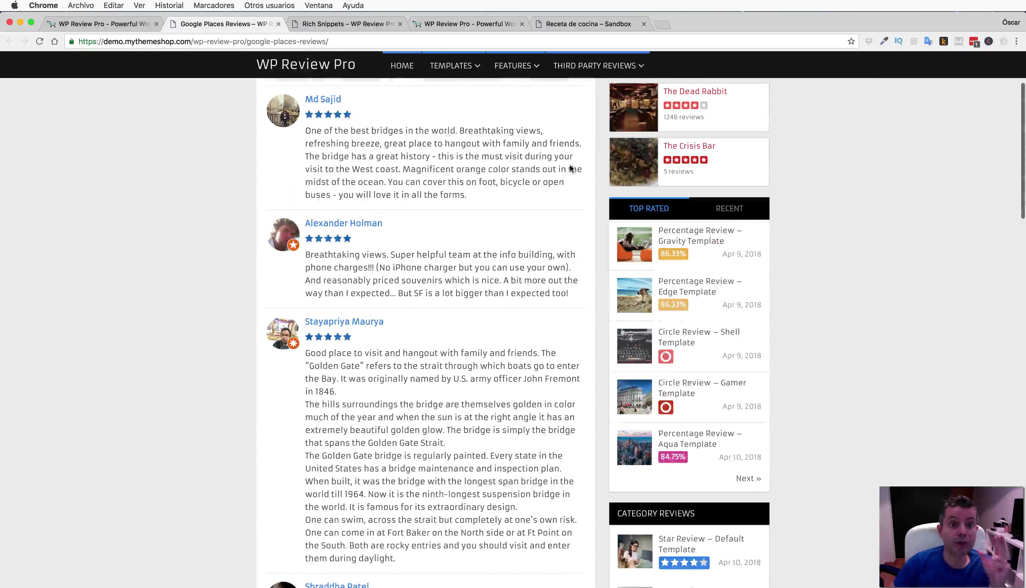
# Return to the WordPress sandbox and open the Google Reviews section of the WP Review Pro settings.
pyautogui.click(596, 23)
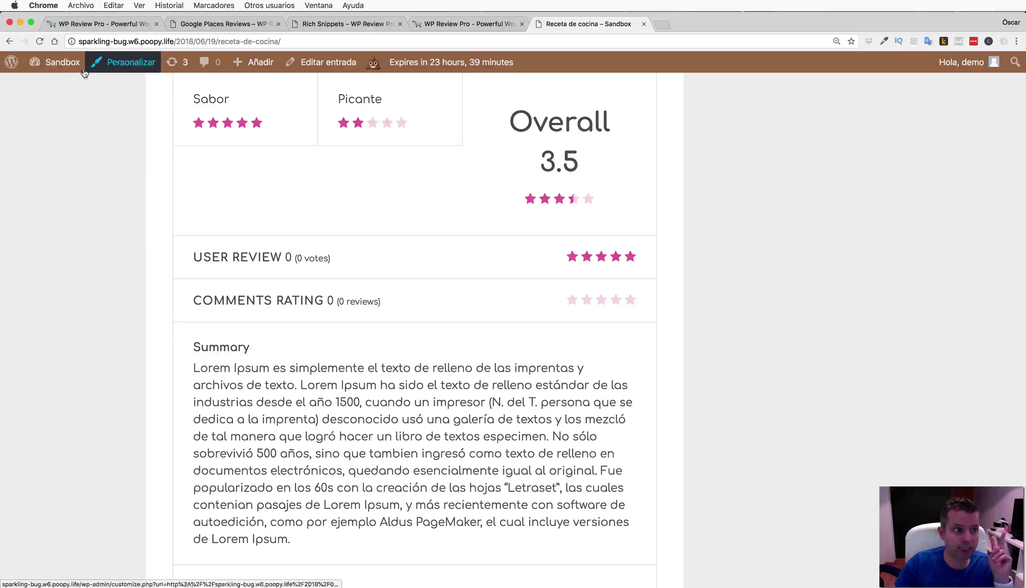
pyautogui.moveTo(55, 62)
pyautogui.click(59, 86)
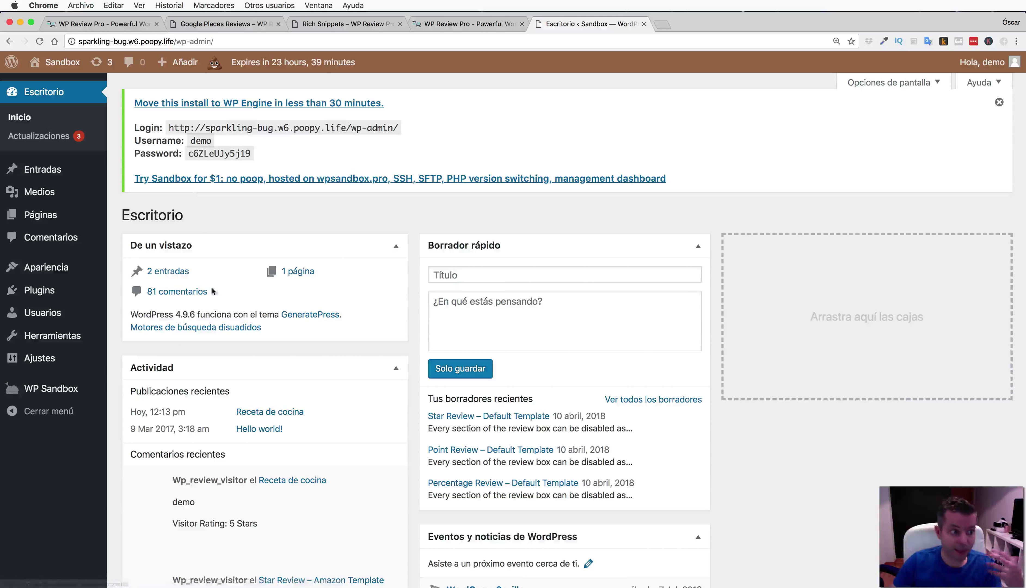
pyautogui.moveTo(85, 337)
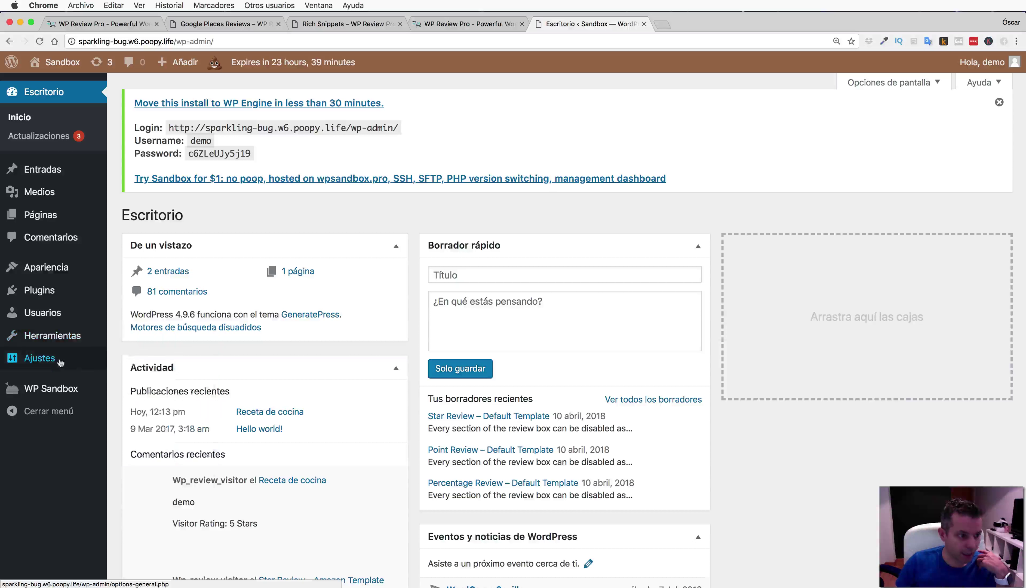
pyautogui.moveTo(59, 361)
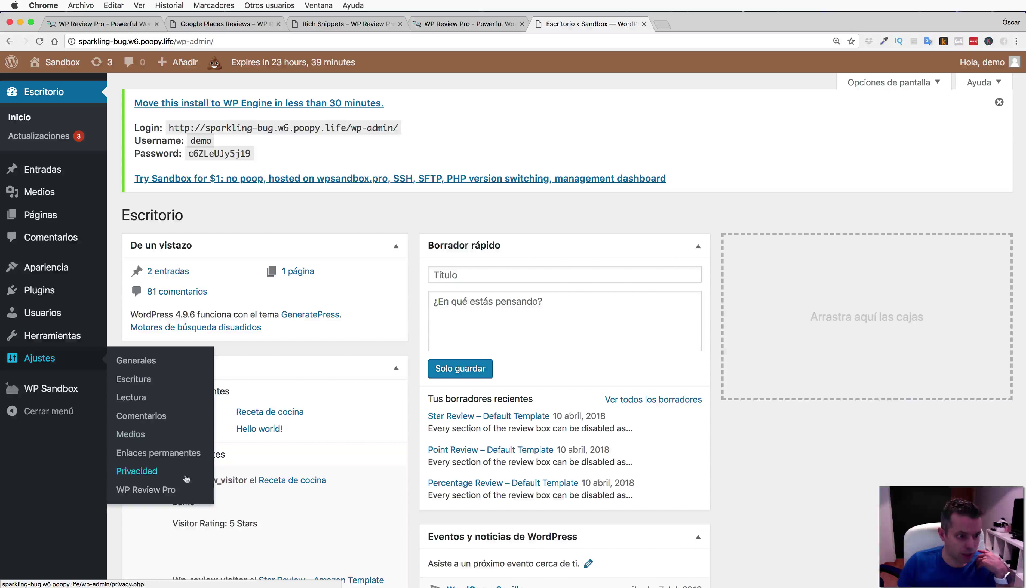
pyautogui.click(167, 490)
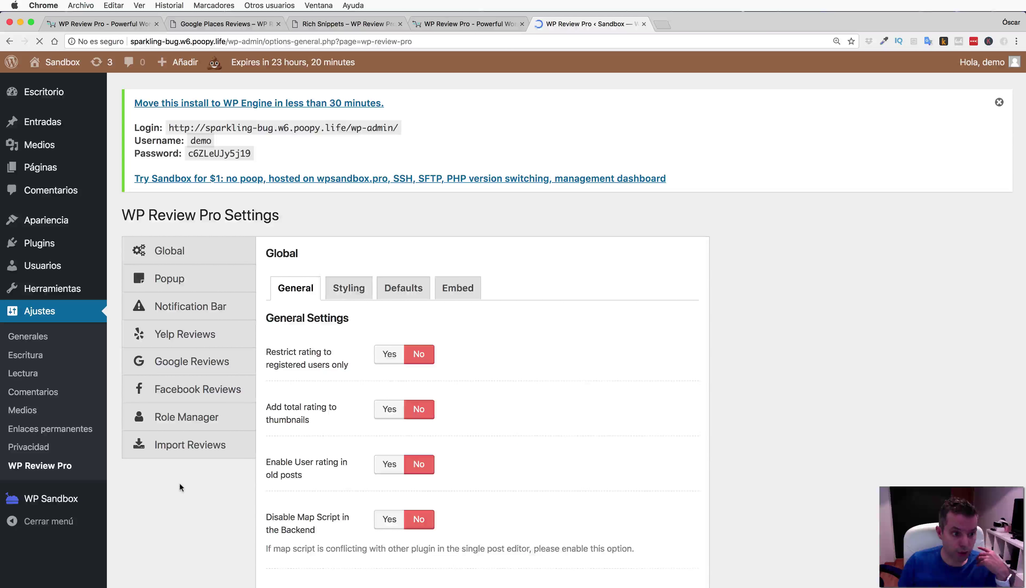
pyautogui.click(211, 364)
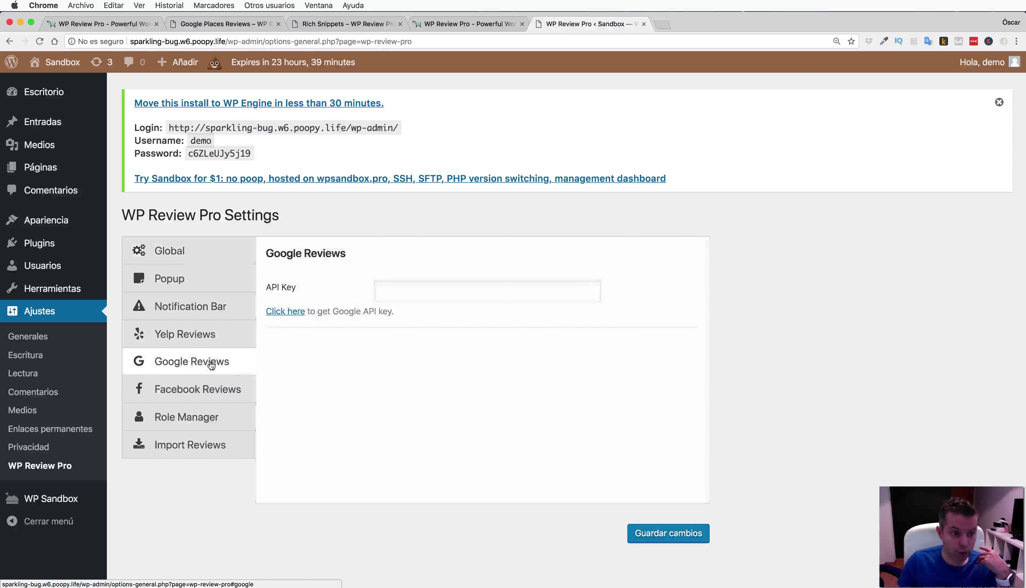
pyautogui.scroll(-1, 381, 241)
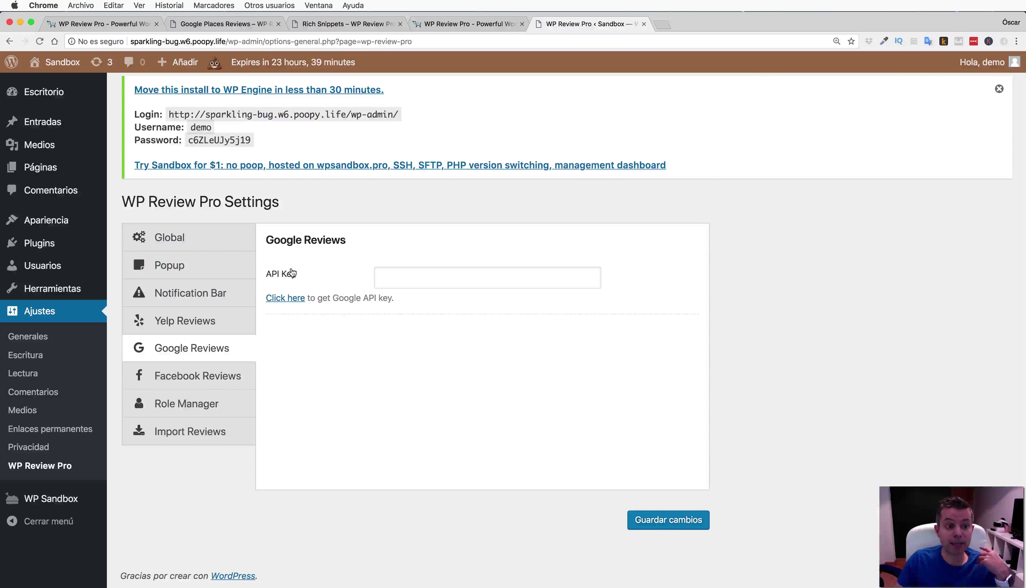
# Open the linked guide for getting a Google API key in a new browser tab, read through its instructions and close it.
pyautogui.rightClick(281, 298)
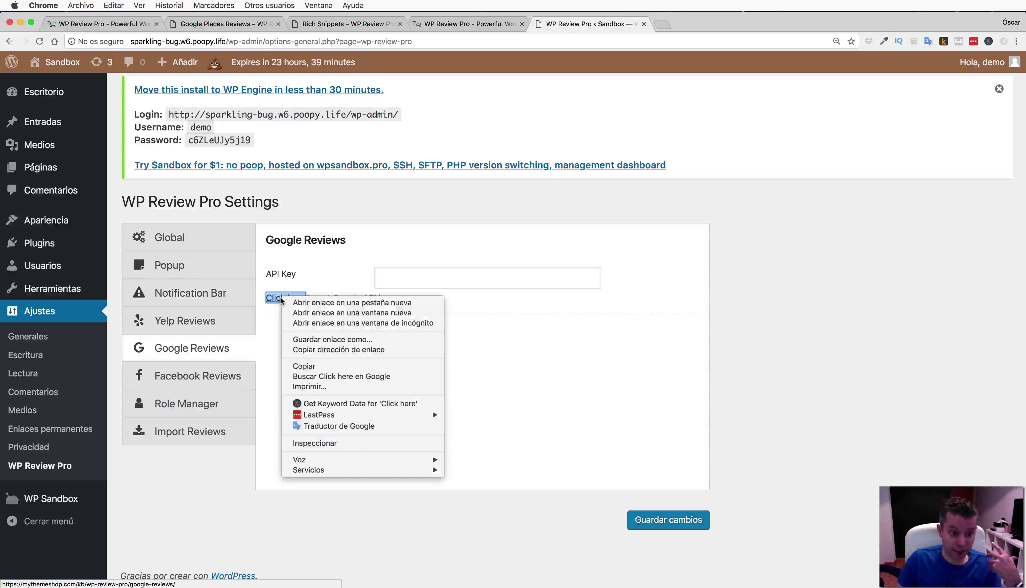
pyautogui.click(335, 281)
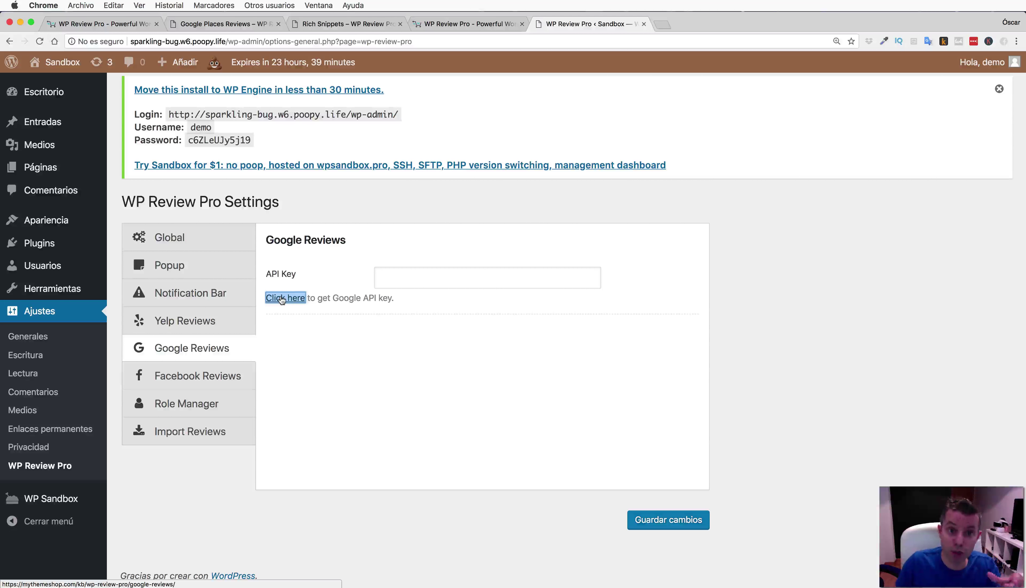
pyautogui.rightClick(290, 300)
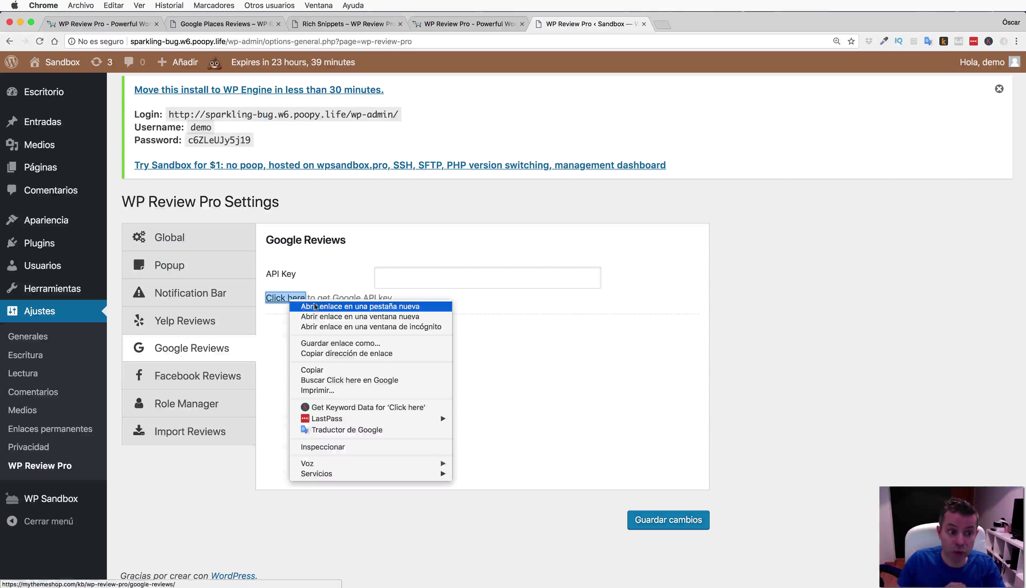
pyautogui.click(351, 306)
pyautogui.click(698, 24)
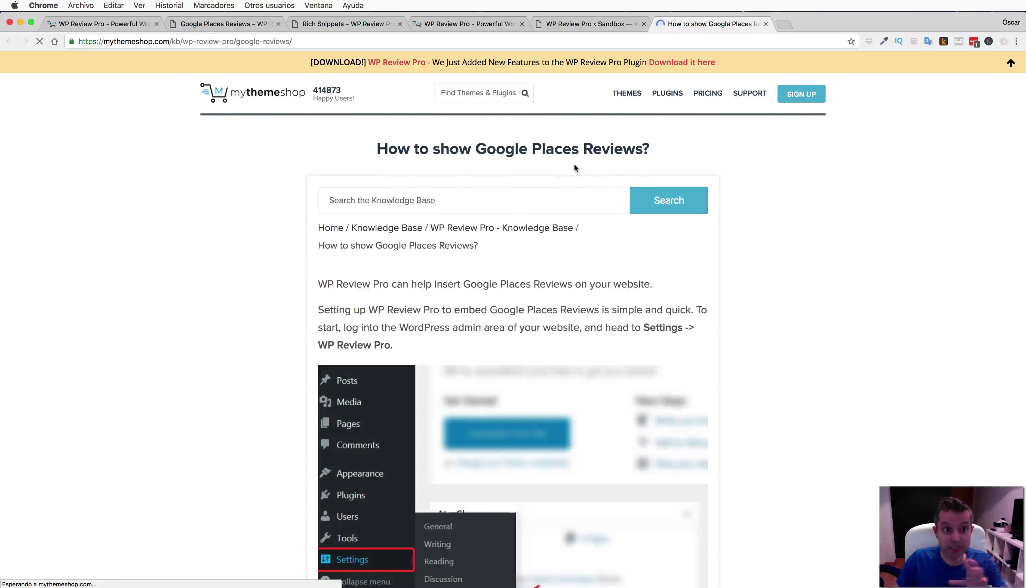
pyautogui.scroll(-2, 575, 163)
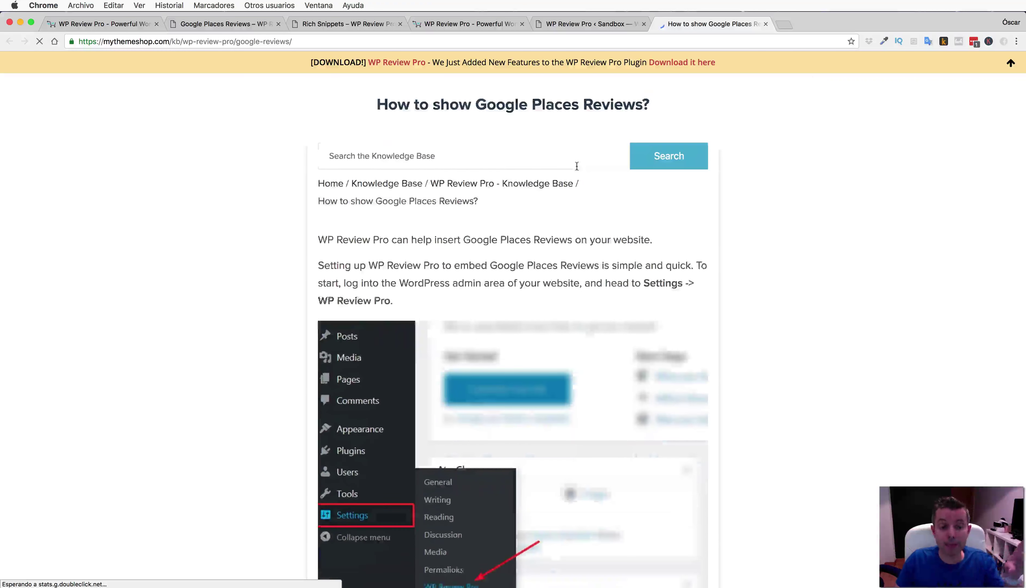
pyautogui.scroll(-15, 577, 166)
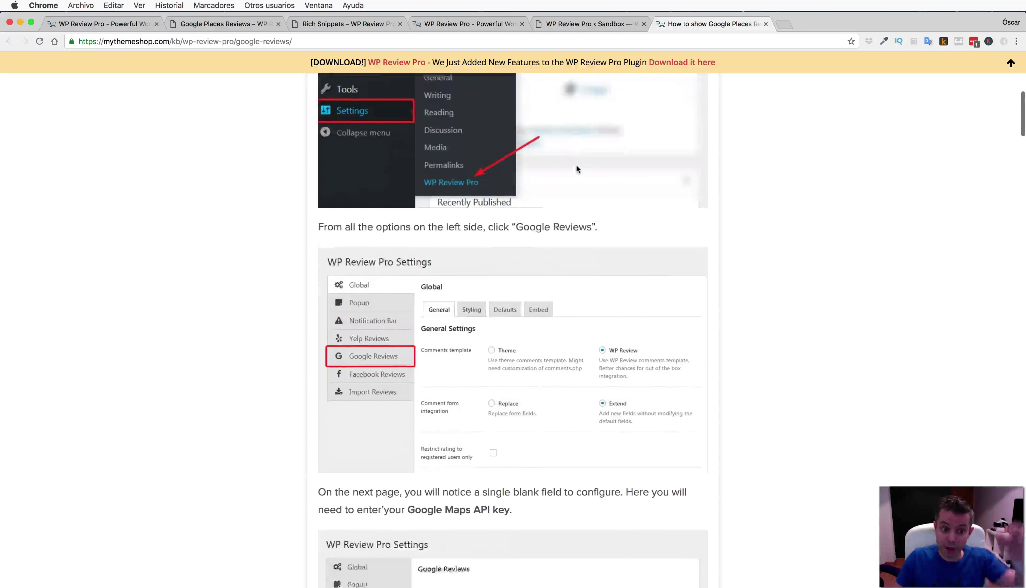
pyautogui.scroll(-18, 576, 169)
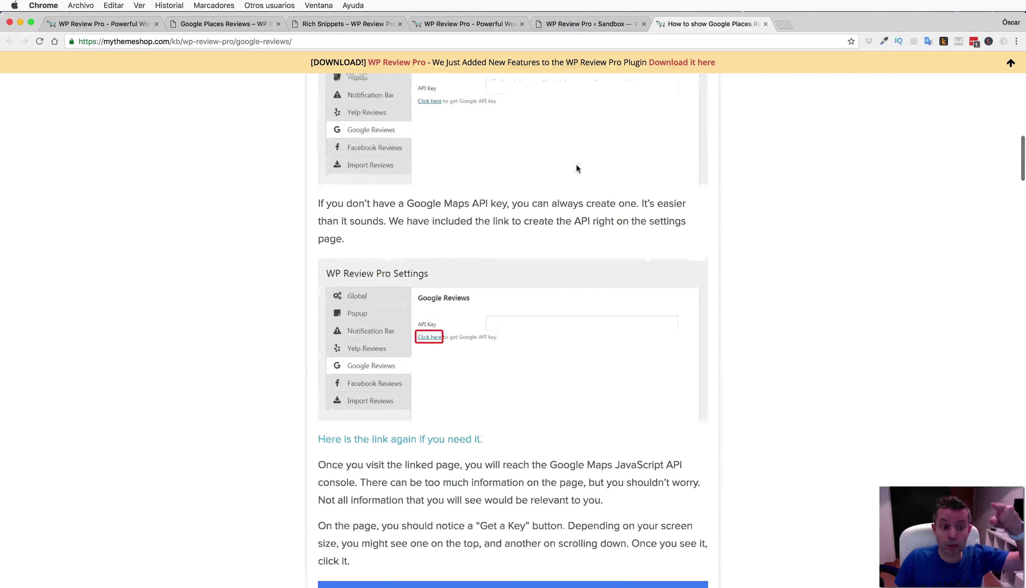
pyautogui.scroll(-11, 576, 167)
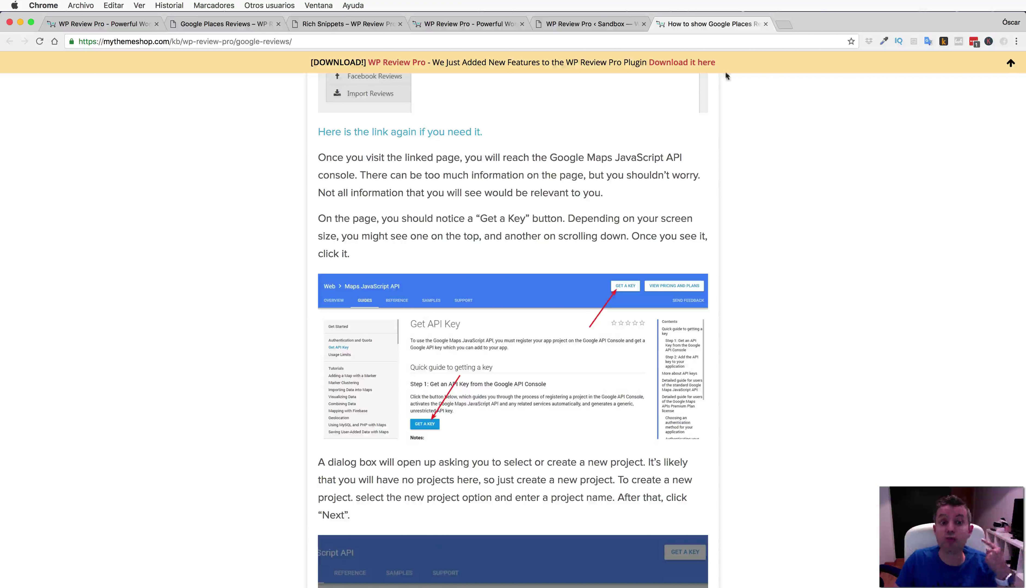
pyautogui.click(763, 24)
# Read the Yelp and Facebook Reviews sections on the product page, and return to the Google Places Reviews demo.
pyautogui.click(101, 26)
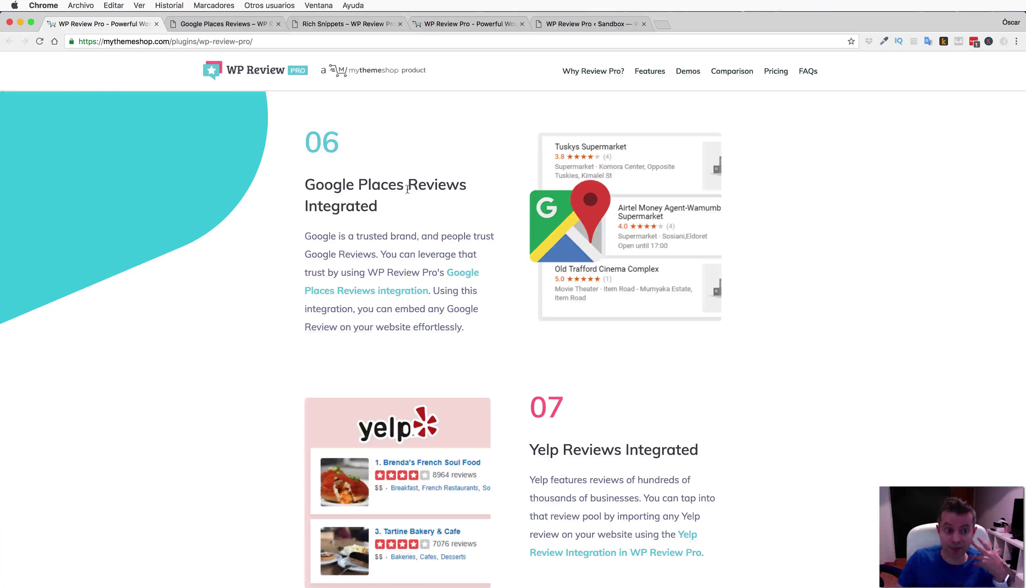
pyautogui.scroll(-5, 411, 191)
pyautogui.scroll(7, 411, 192)
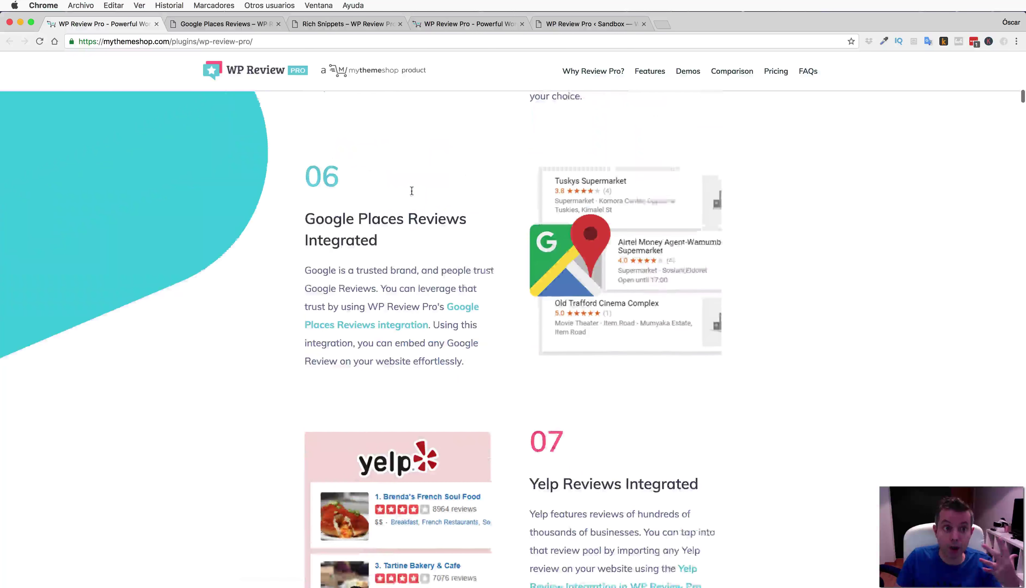
pyautogui.scroll(-8, 377, 229)
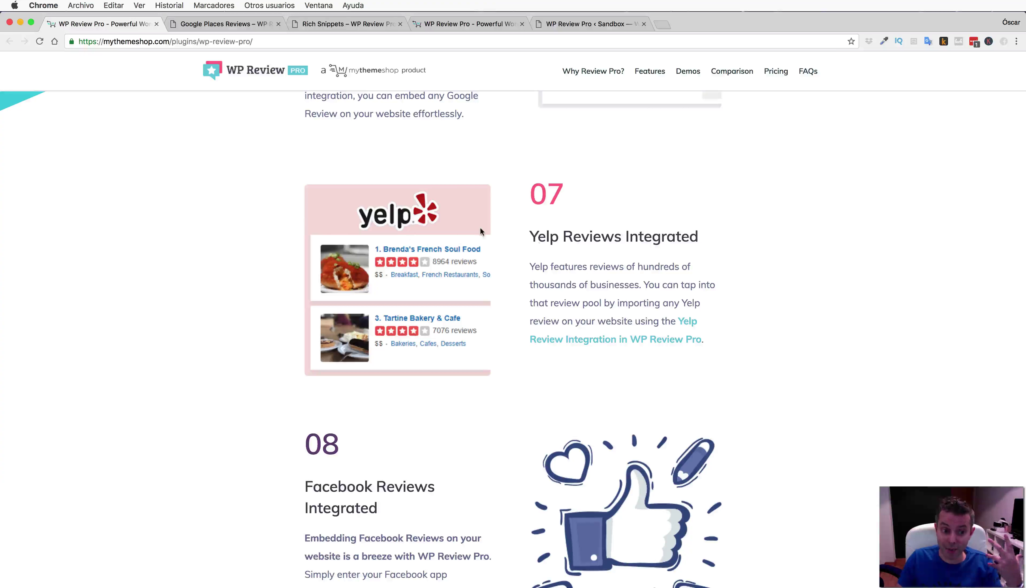
pyautogui.scroll(-8, 480, 226)
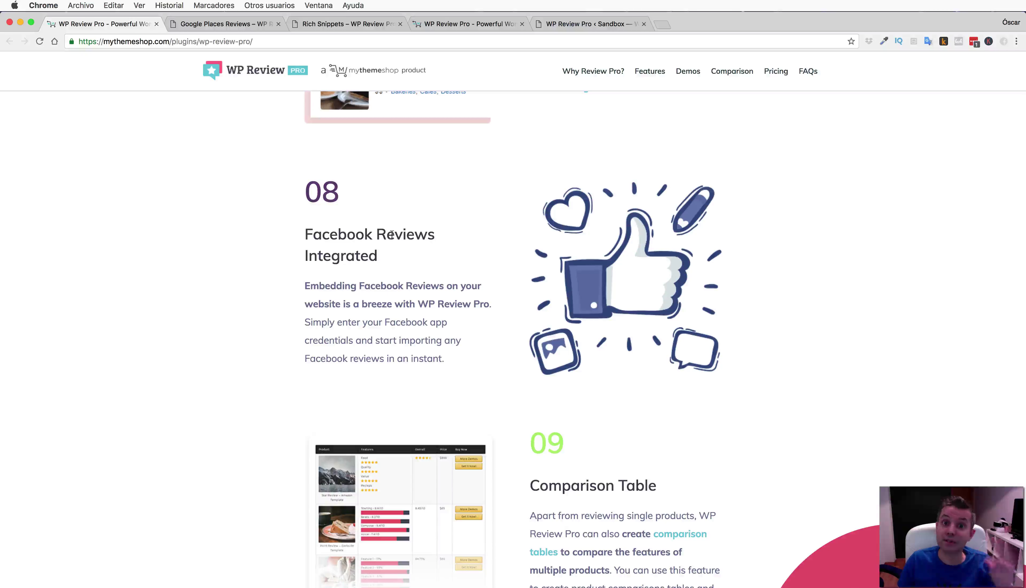
pyautogui.click(253, 25)
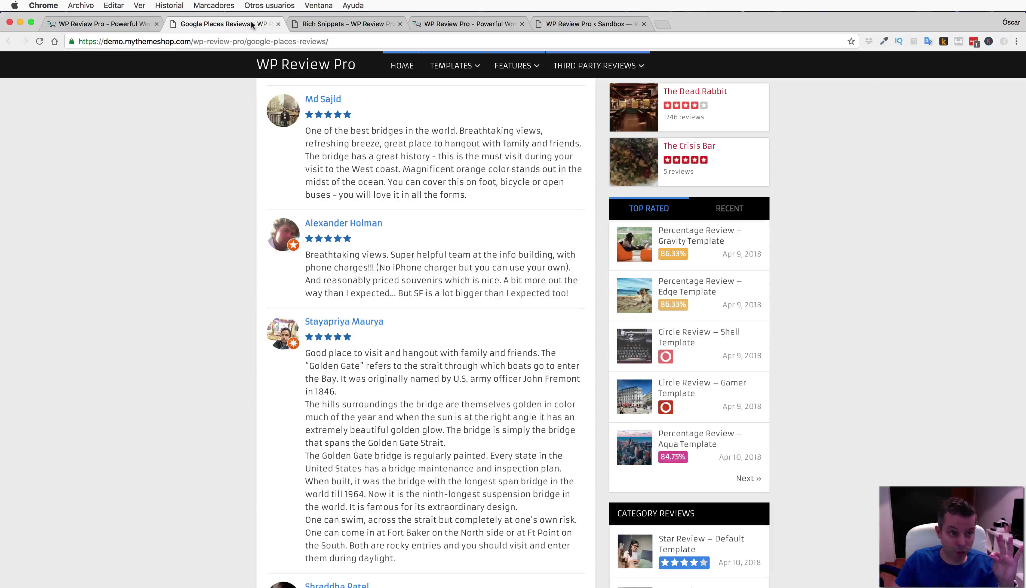
# Open the Facebook Reviews section of the plugin settings in the sandbox and read its linked Facebook Page Reviews guide in a new browser tab.
pyautogui.click(547, 26)
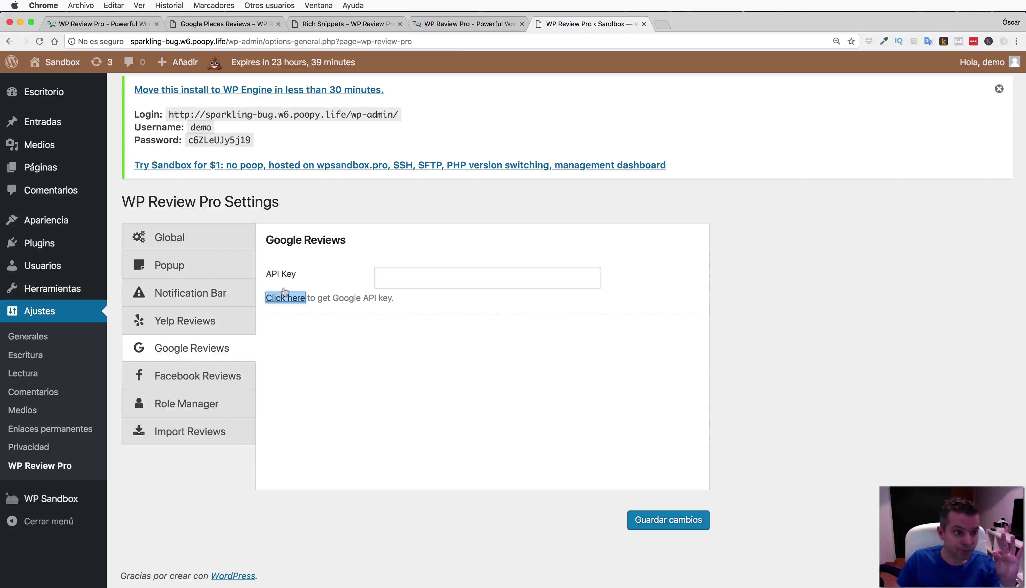
pyautogui.click(218, 373)
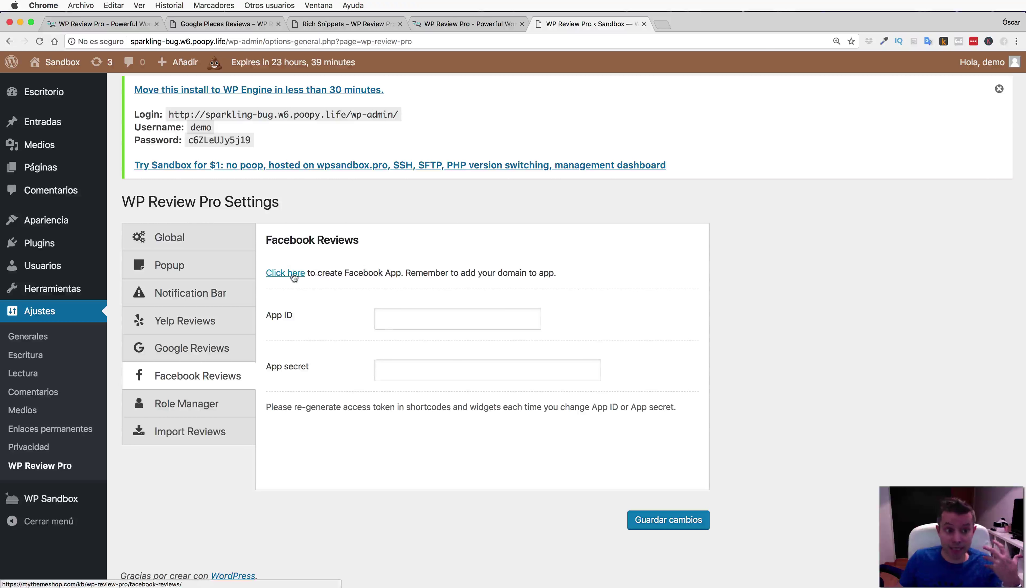
pyautogui.rightClick(272, 271)
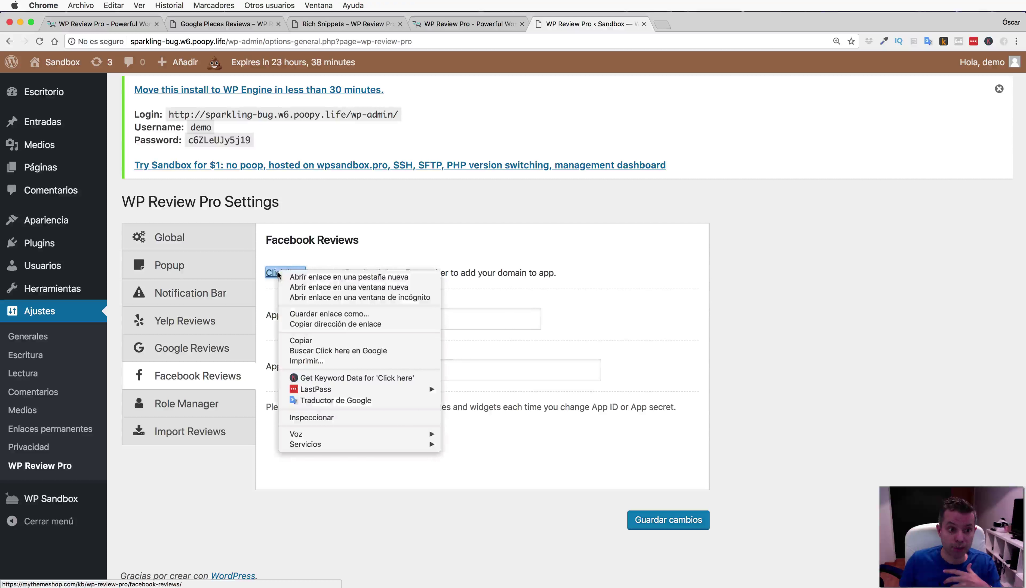
pyautogui.click(342, 276)
pyautogui.click(677, 26)
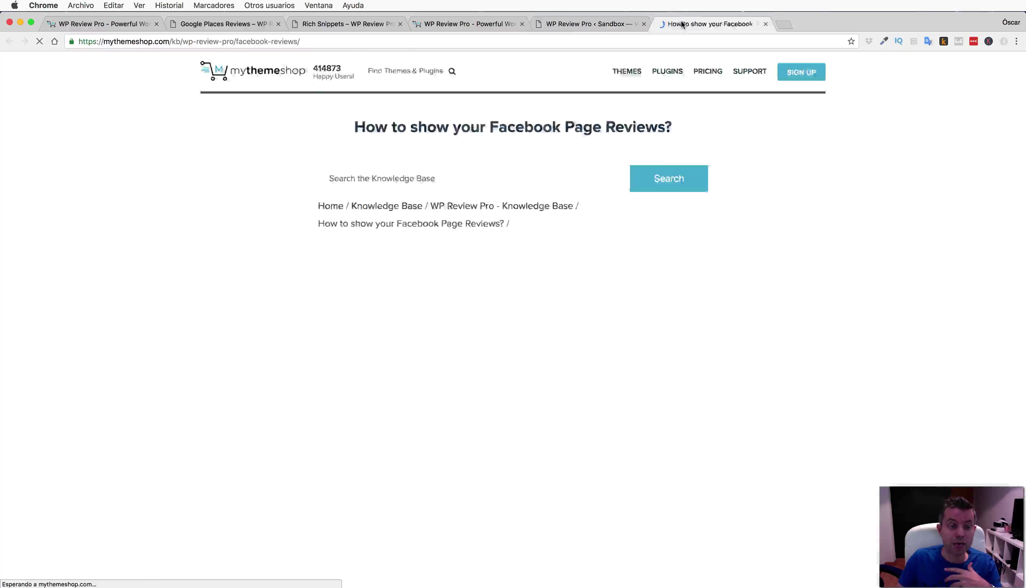
pyautogui.scroll(-2, 617, 145)
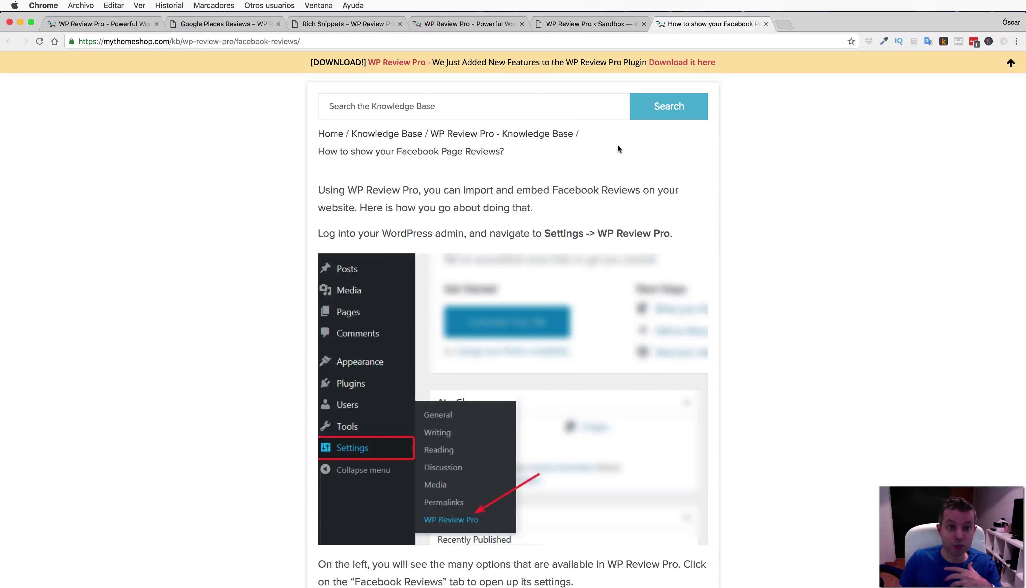
pyautogui.scroll(-7, 617, 144)
pyautogui.scroll(-4, 617, 143)
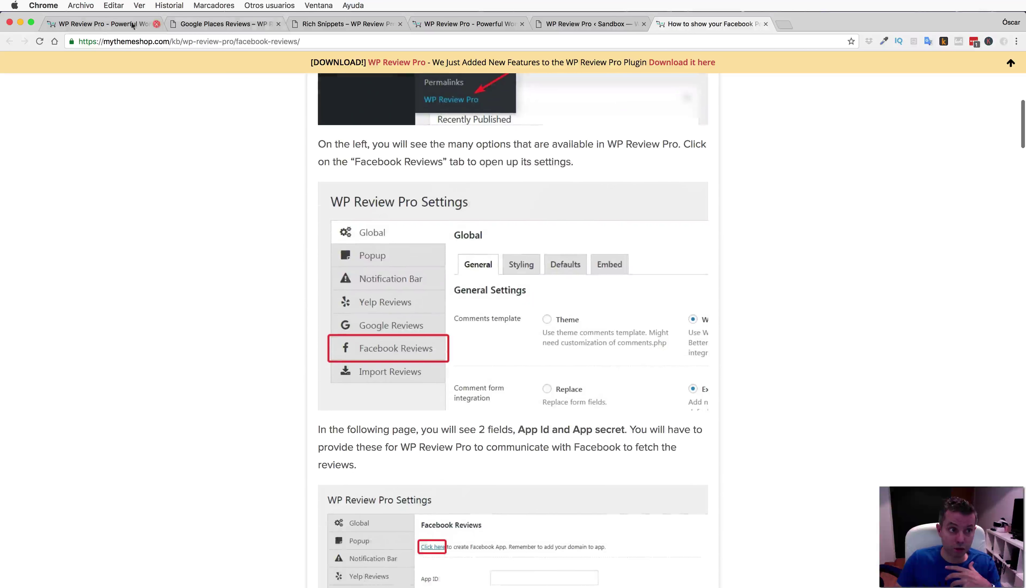
# Return to the WP Review Pro product page and read the Yelp, Facebook Reviews and Comparison Table feature sections.
pyautogui.click(132, 26)
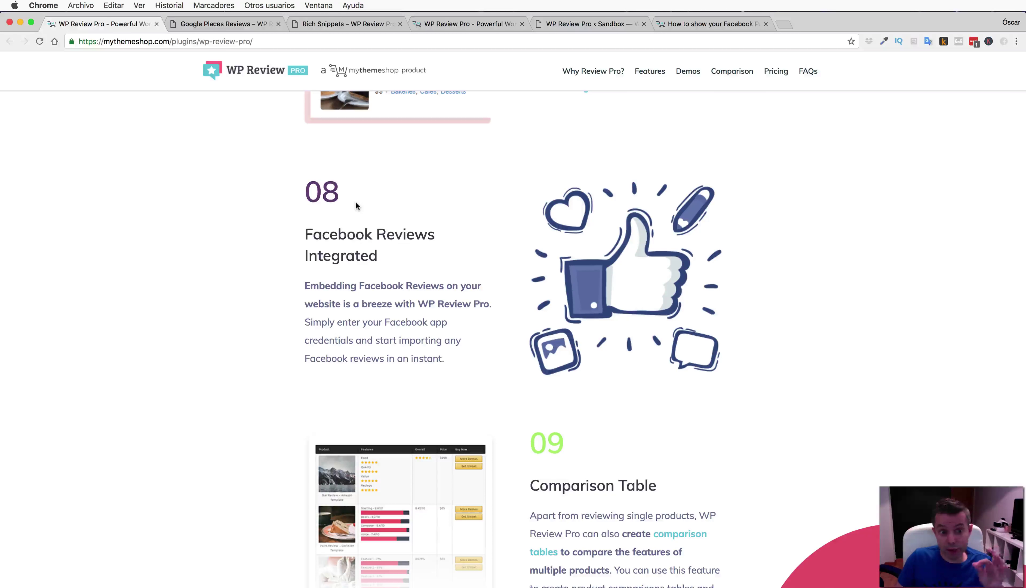
pyautogui.scroll(-1, 407, 209)
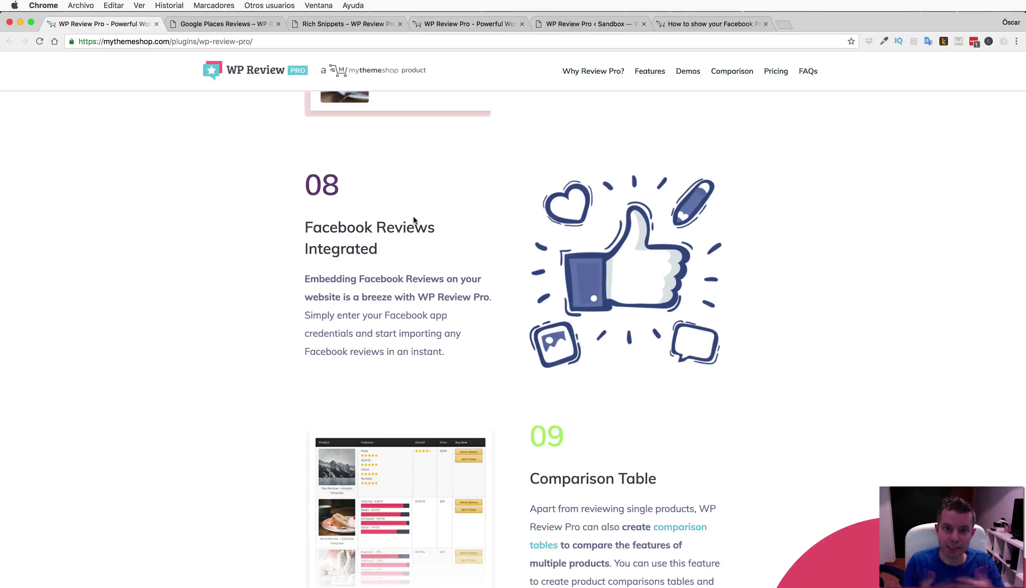
pyautogui.scroll(5, 413, 220)
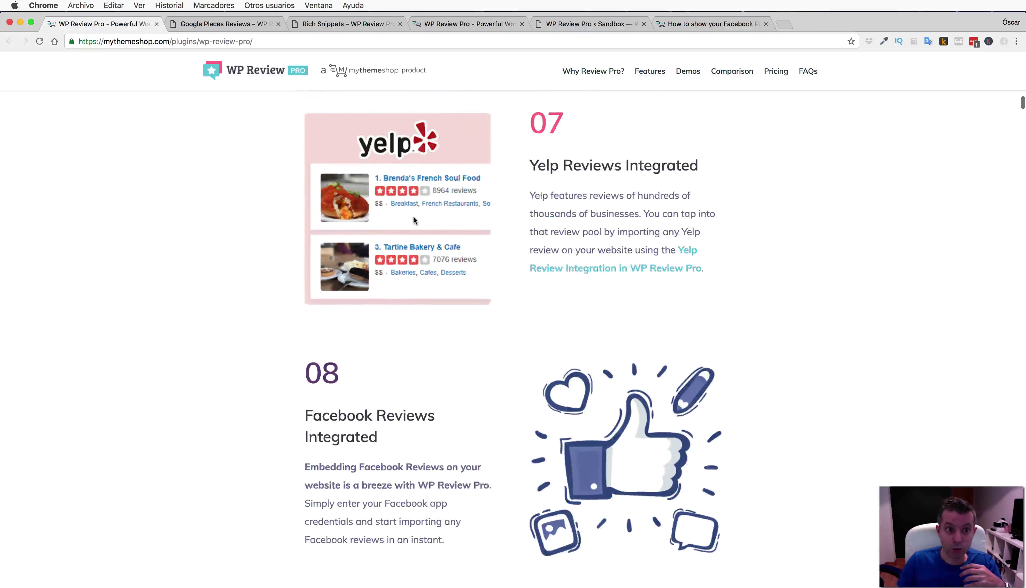
pyautogui.scroll(-12, 413, 216)
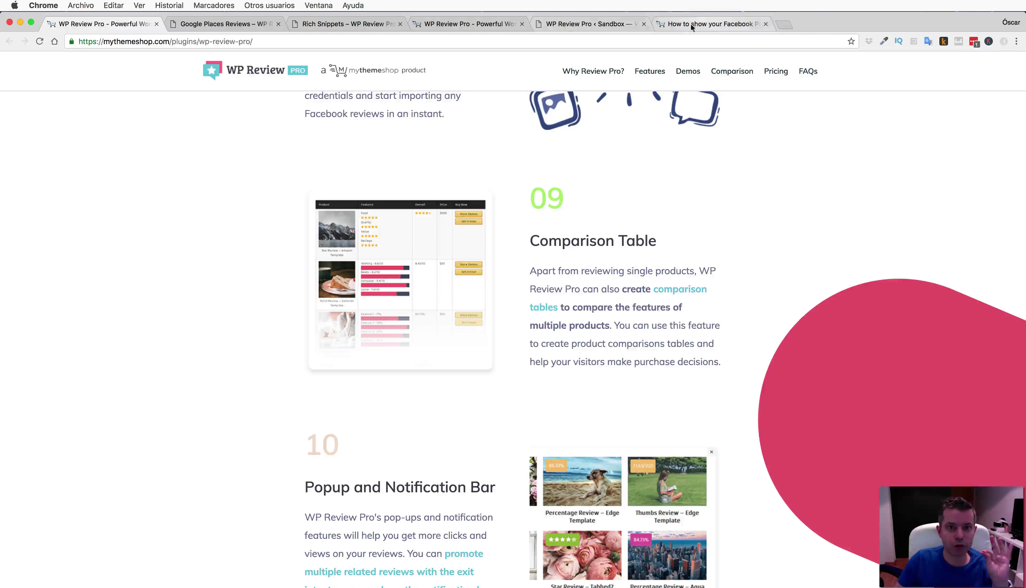
# In the sandbox, open the "Star Review – Default Template" post from the full post list and look up its review ID.
pyautogui.click(561, 25)
pyautogui.moveTo(65, 123)
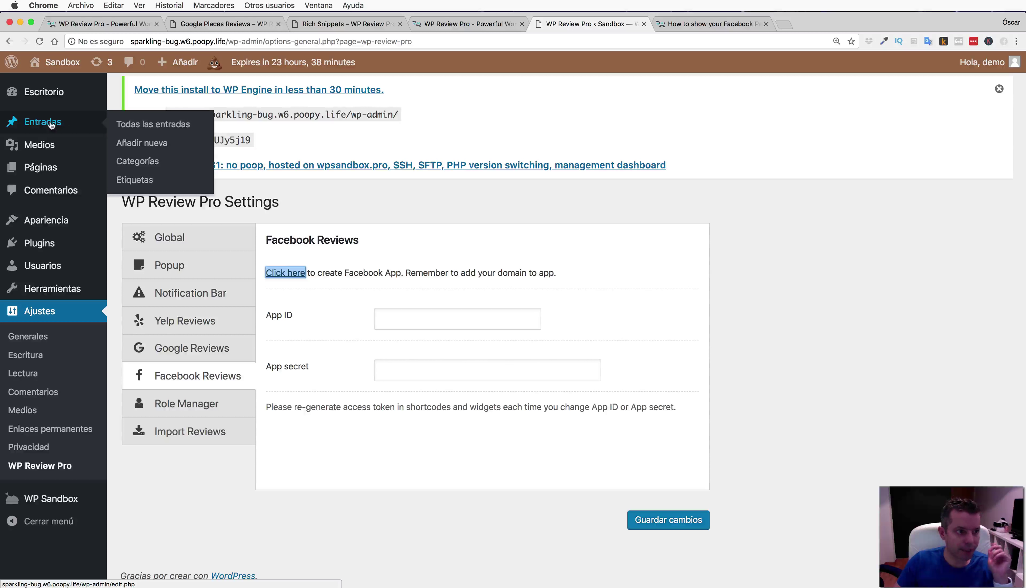
pyautogui.click(133, 124)
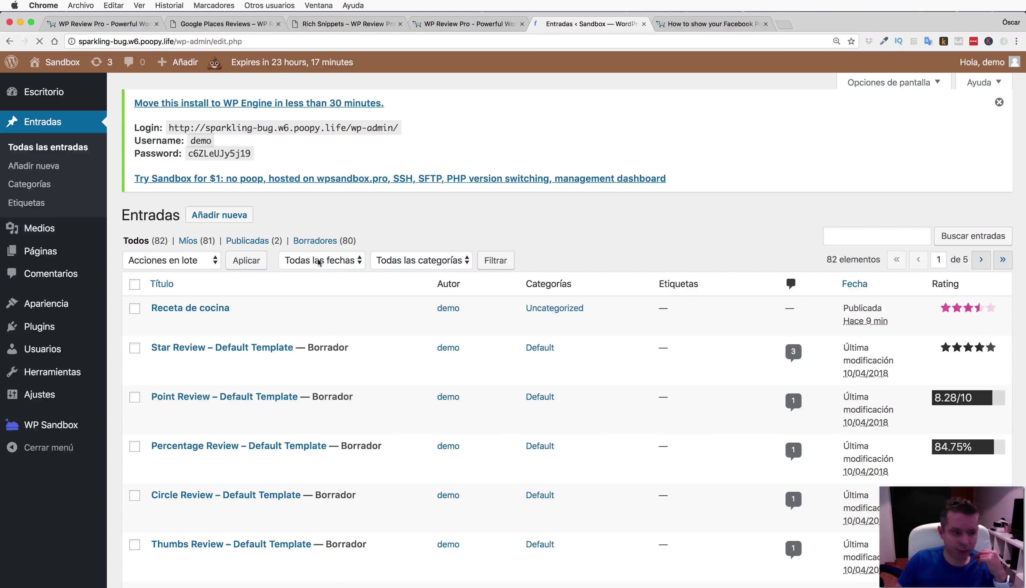
pyautogui.click(163, 365)
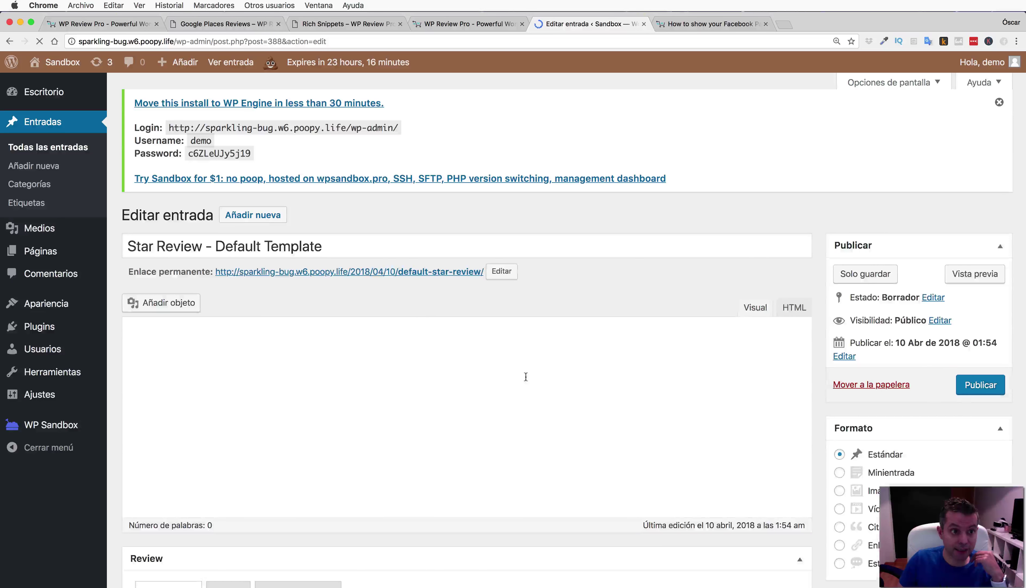
pyautogui.scroll(-10, 496, 392)
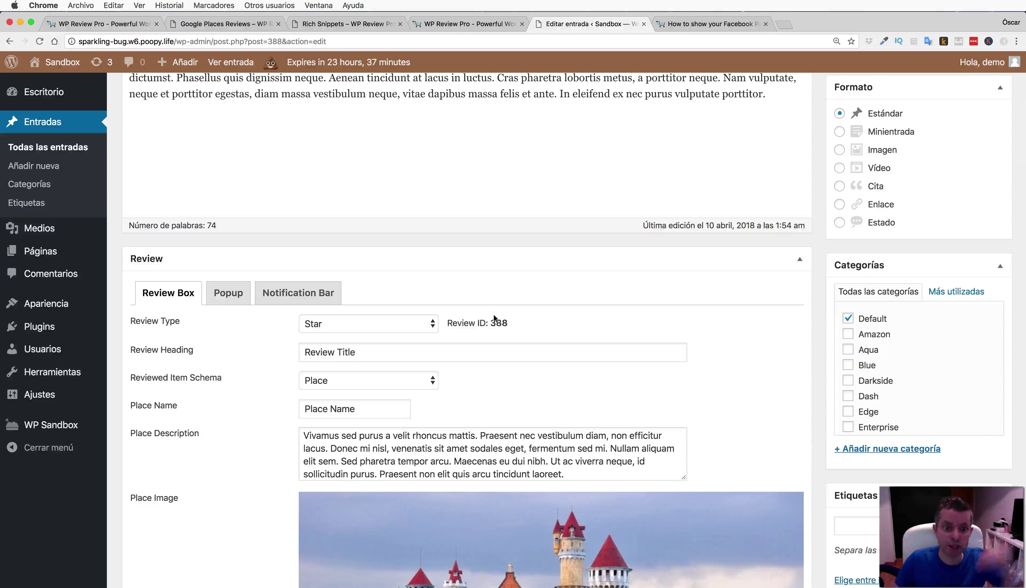
pyautogui.moveTo(491, 323); pyautogui.dragTo(510, 328)
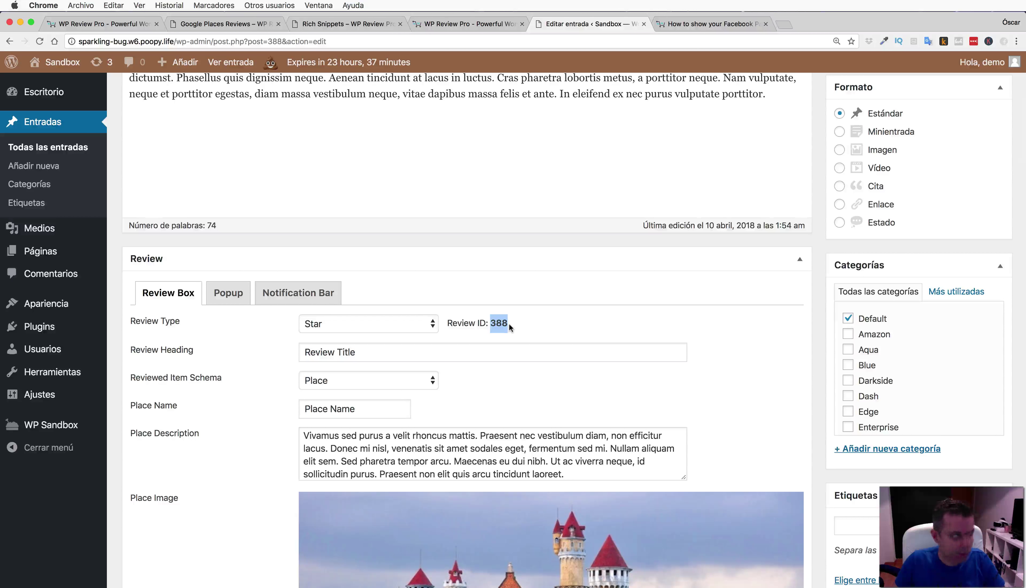
pyautogui.press('super+Tab')
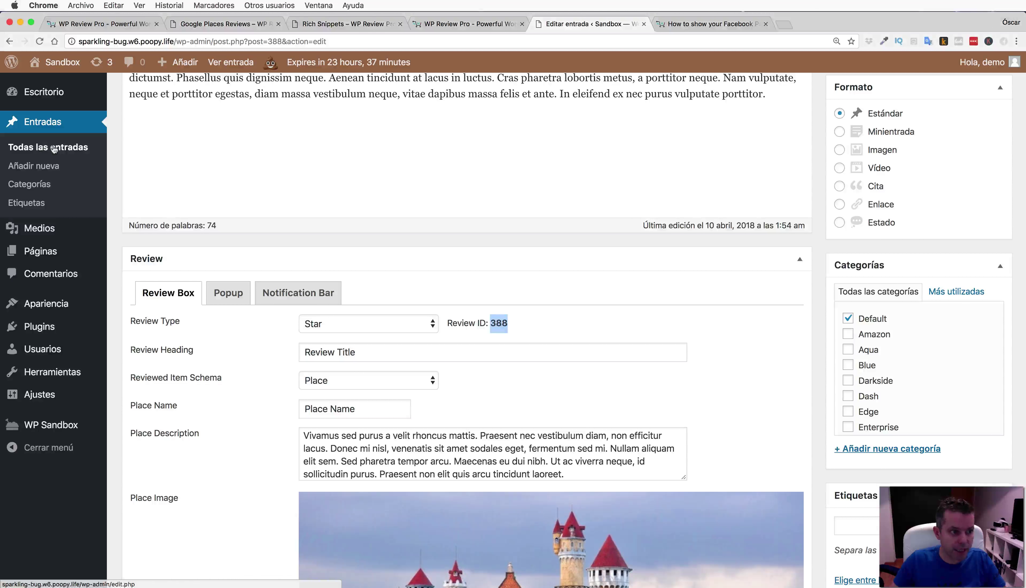
# Return to the post list and open the "Thumbs Review – Default Template" post to look up its review ID.
pyautogui.click(41, 147)
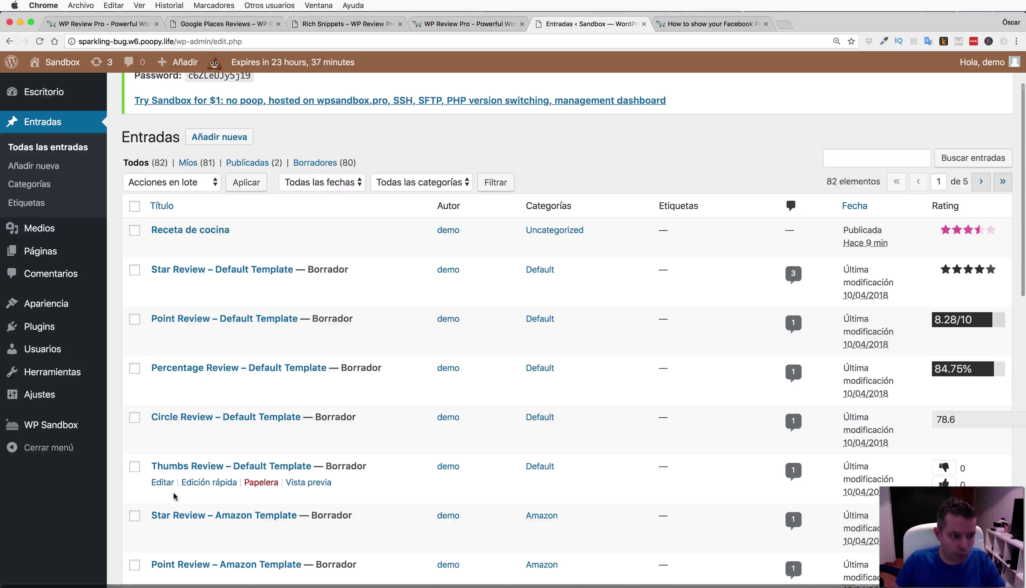
pyautogui.click(161, 484)
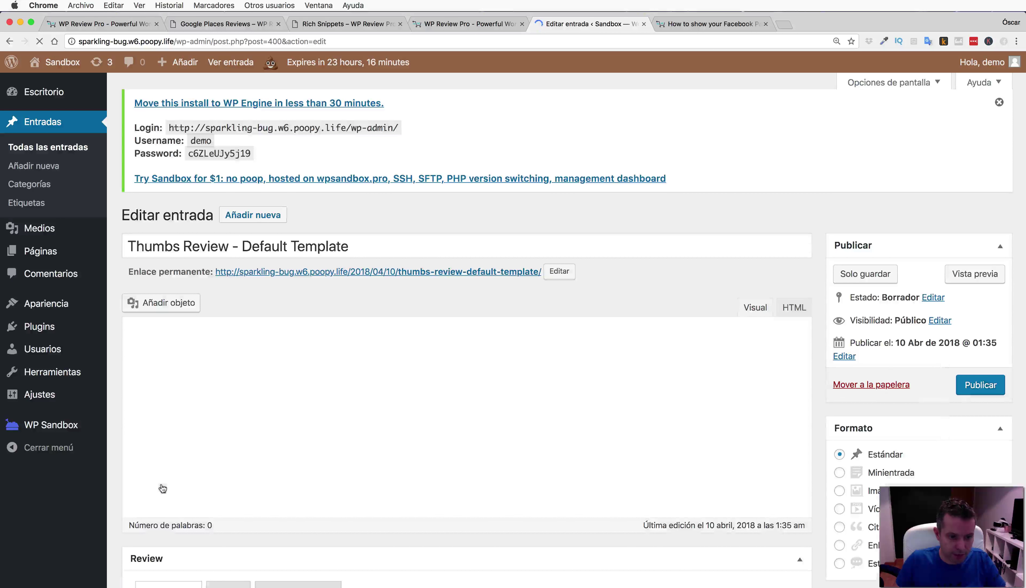
pyautogui.scroll(-5, 448, 456)
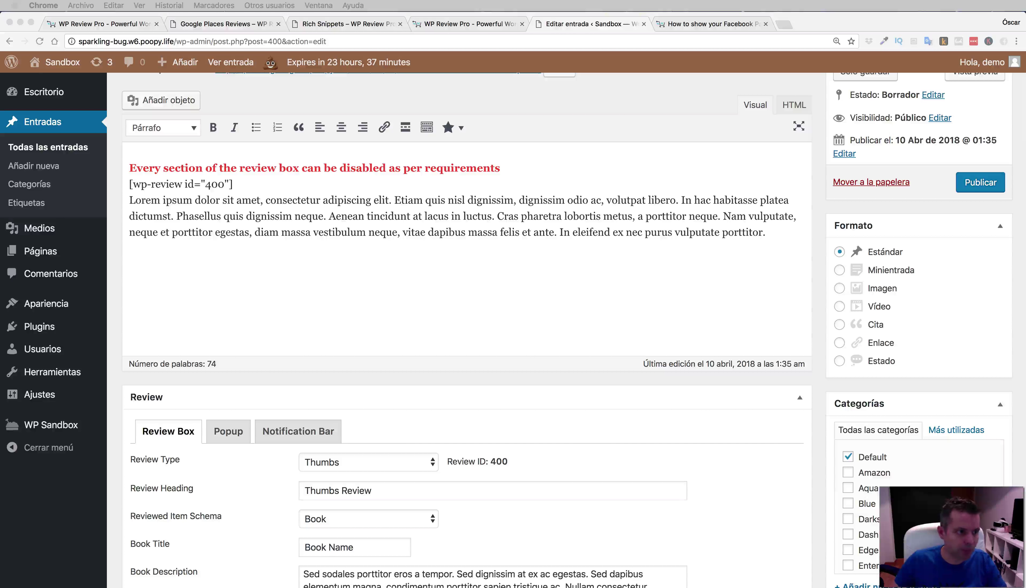
# Go back to the post list and open the "Star Review – Aqua Template" post to look up its review ID.
pyautogui.click(68, 149)
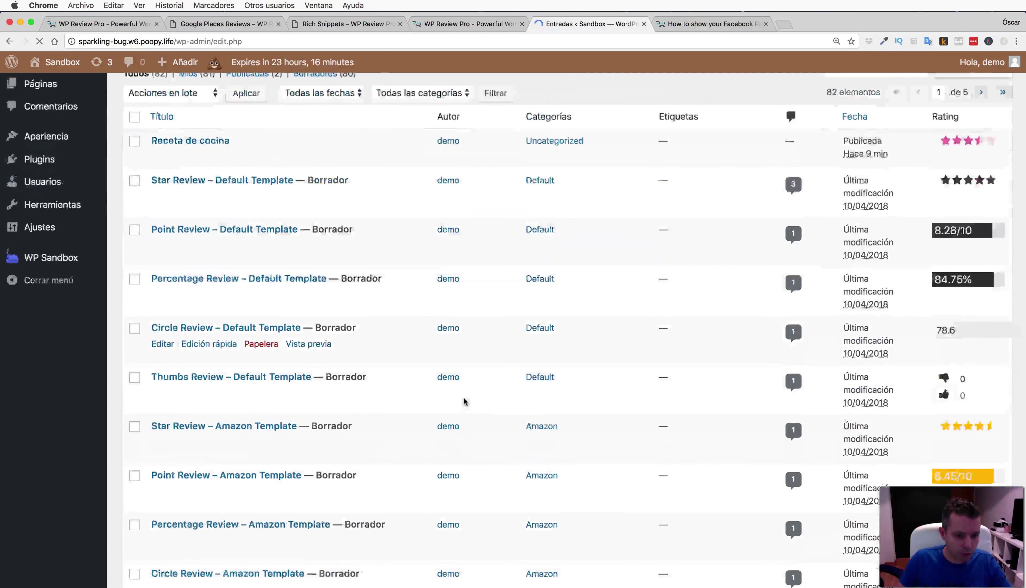
pyautogui.scroll(-5, 464, 399)
pyautogui.click(162, 489)
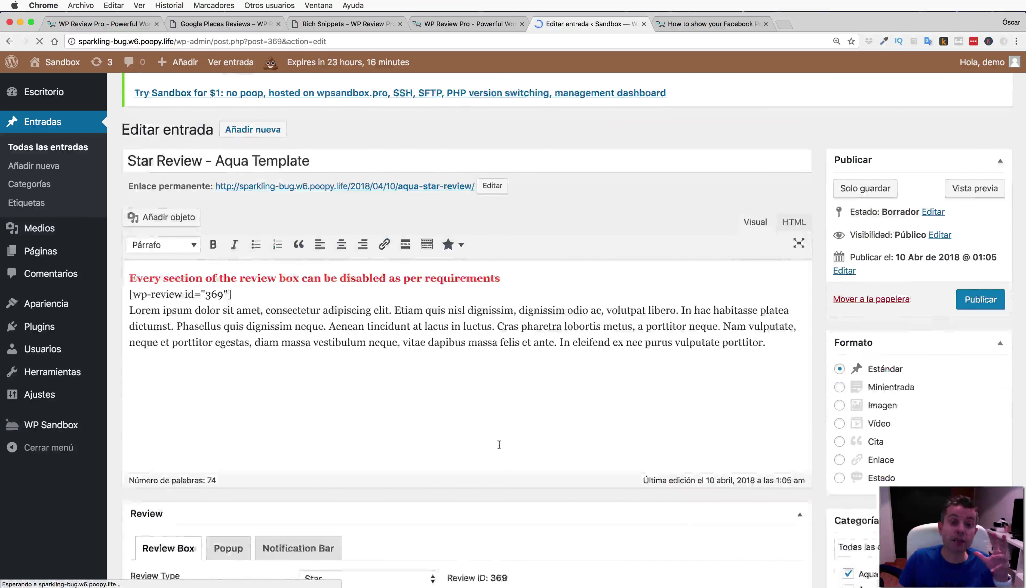
pyautogui.scroll(-3, 499, 445)
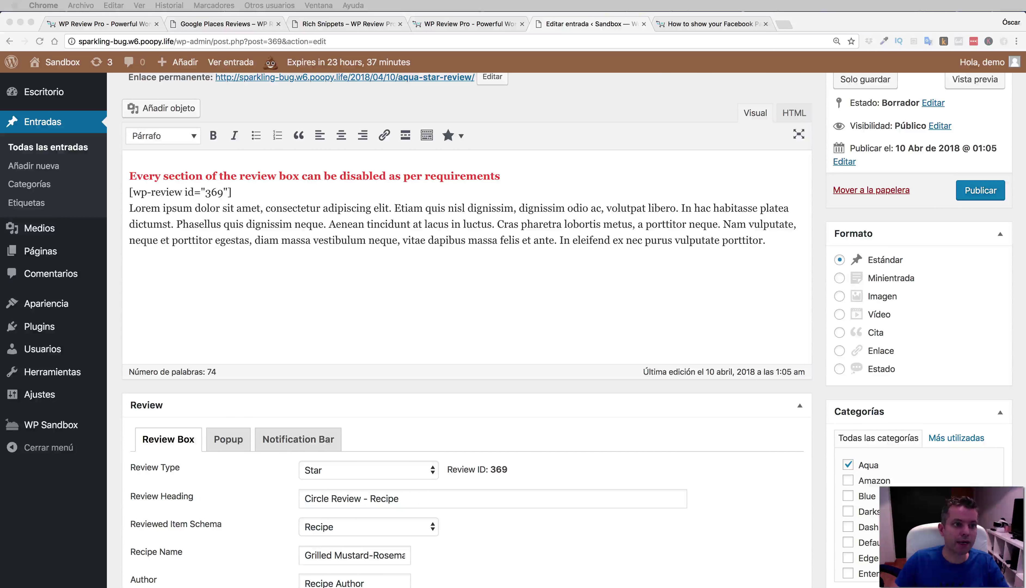
pyautogui.click(269, 107)
# Create a new post titled "Tabla comparativa".
pyautogui.moveTo(184, 66)
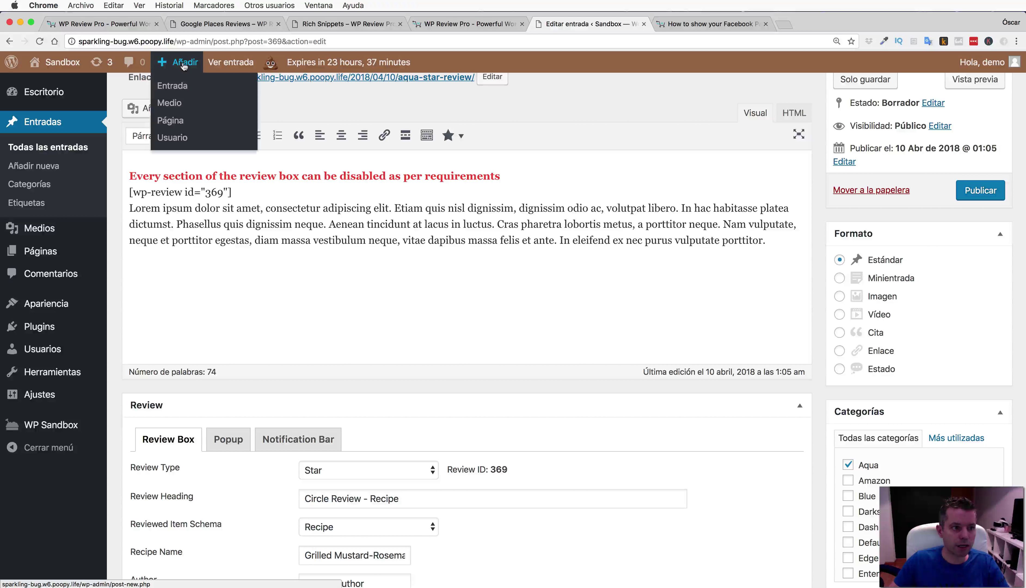
pyautogui.click(179, 85)
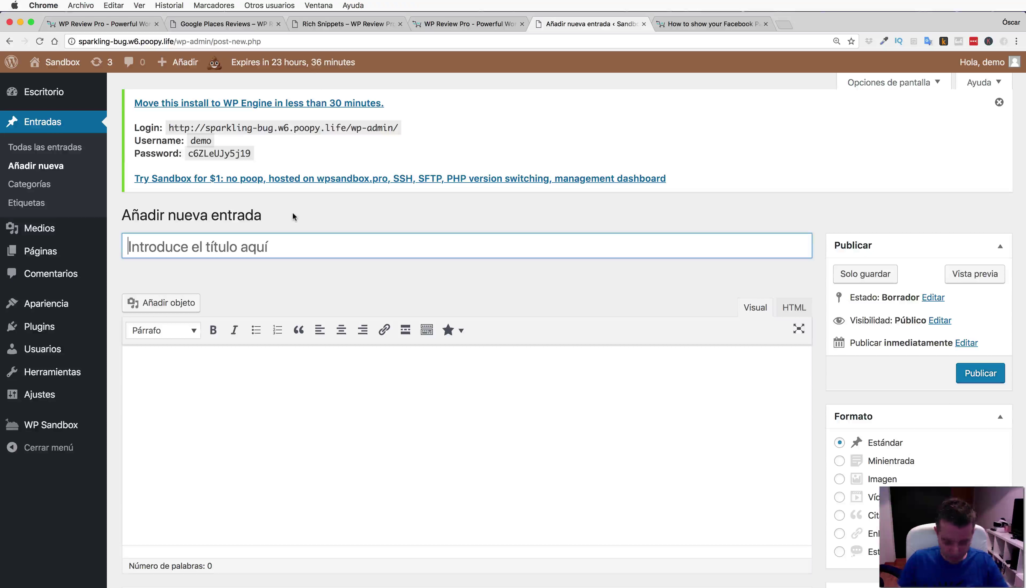
pyautogui.write('Ta')
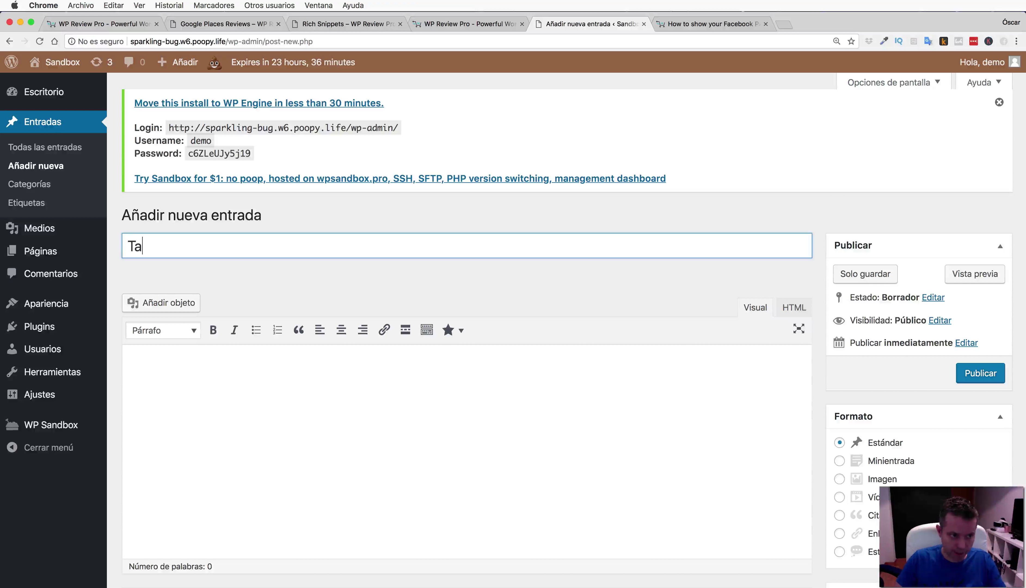
pyautogui.write('bla comparativa')
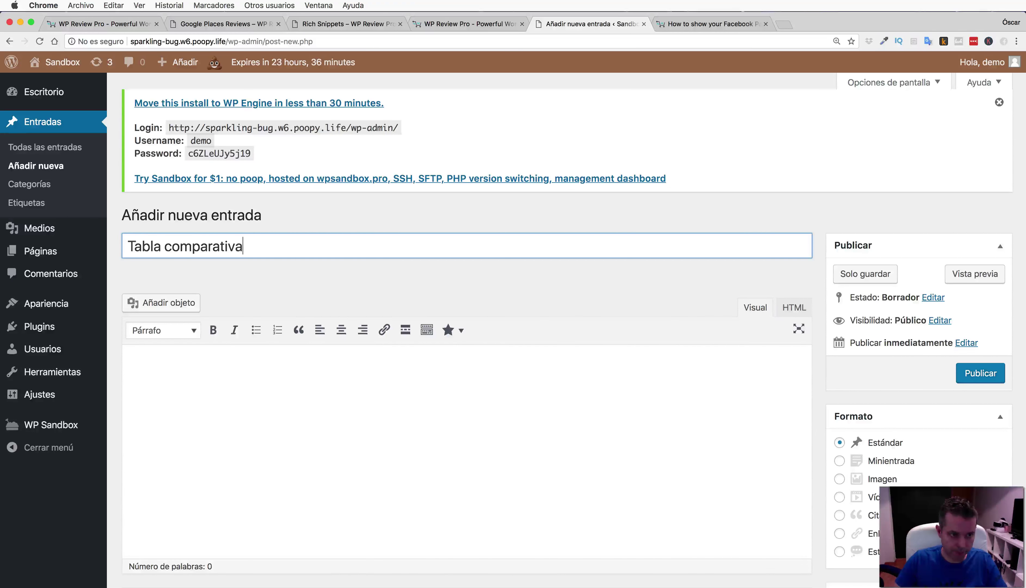
# Insert a WP Review comparison table shortcode into the post body with the review IDs 388,400,369.
pyautogui.scroll(-2, 351, 313)
pyautogui.click(351, 313)
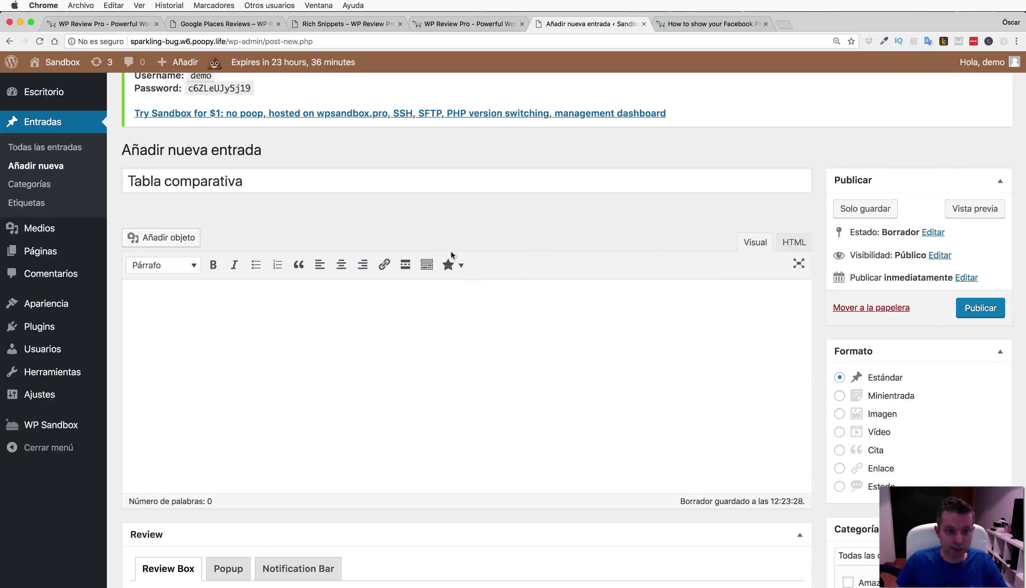
pyautogui.click(462, 266)
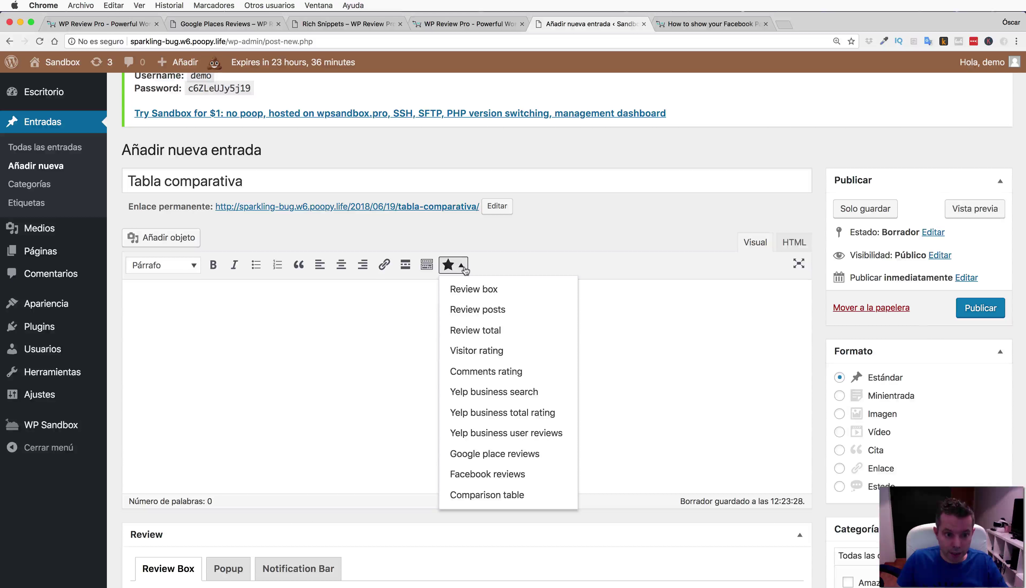
pyautogui.click(497, 500)
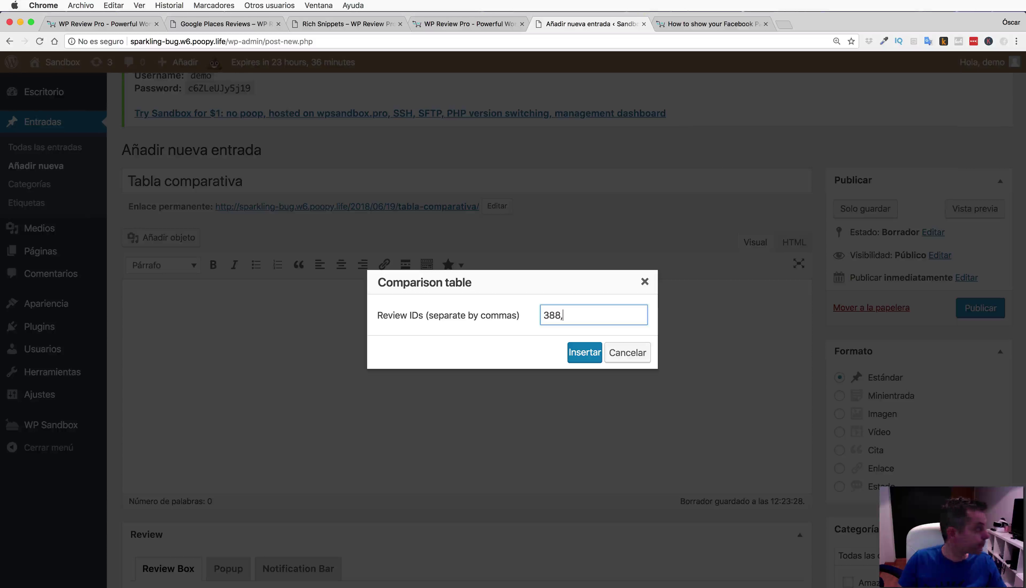
pyautogui.write('388,400,369')
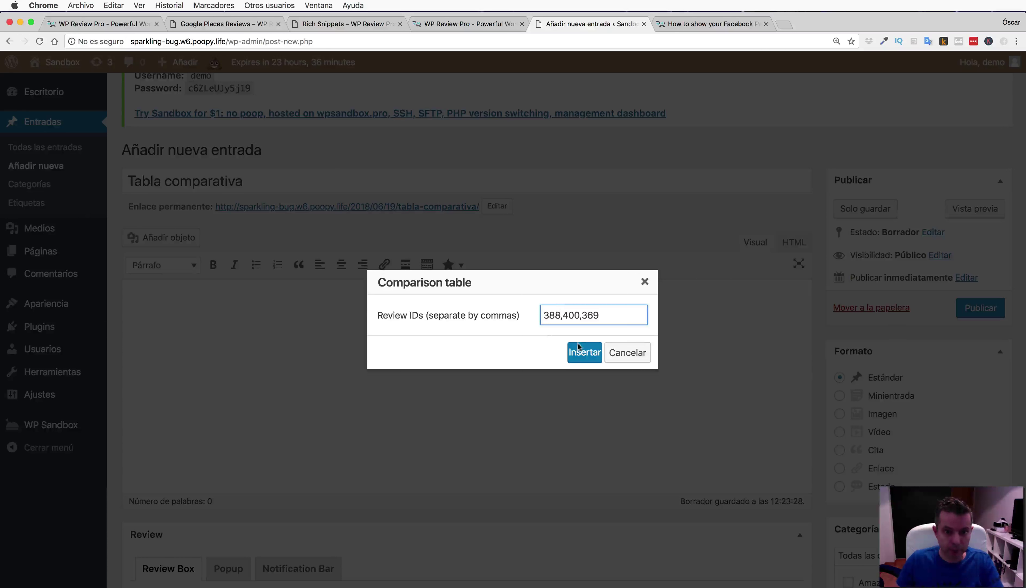
pyautogui.click(579, 346)
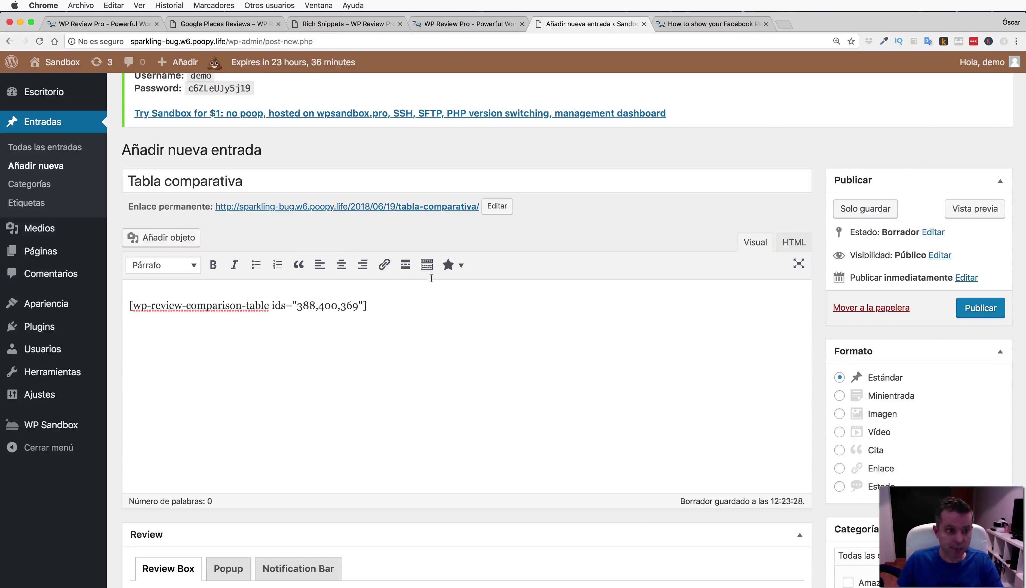
# Publish the "Tabla comparativa" post and view it on the site.
pyautogui.click(979, 308)
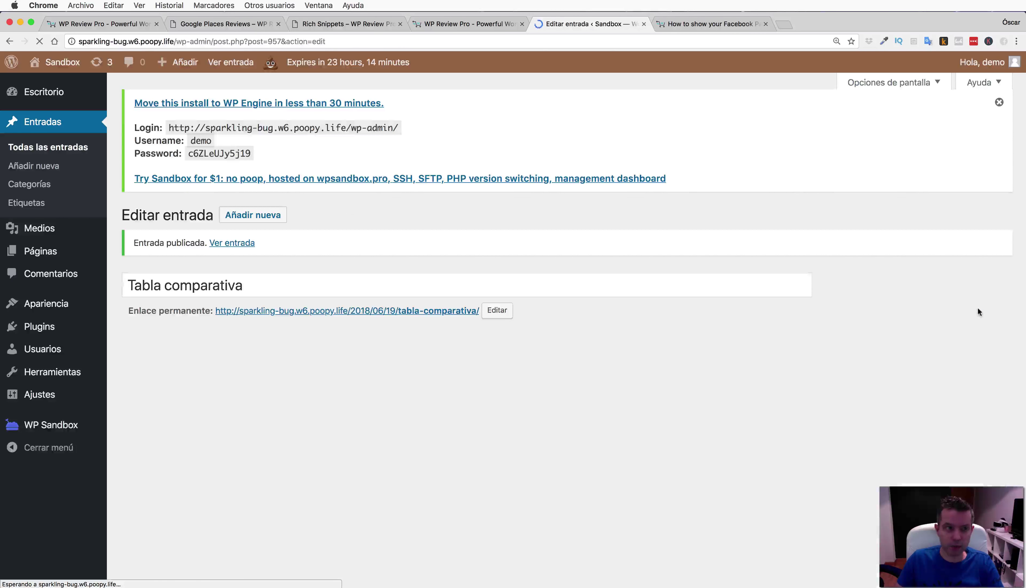
pyautogui.click(220, 63)
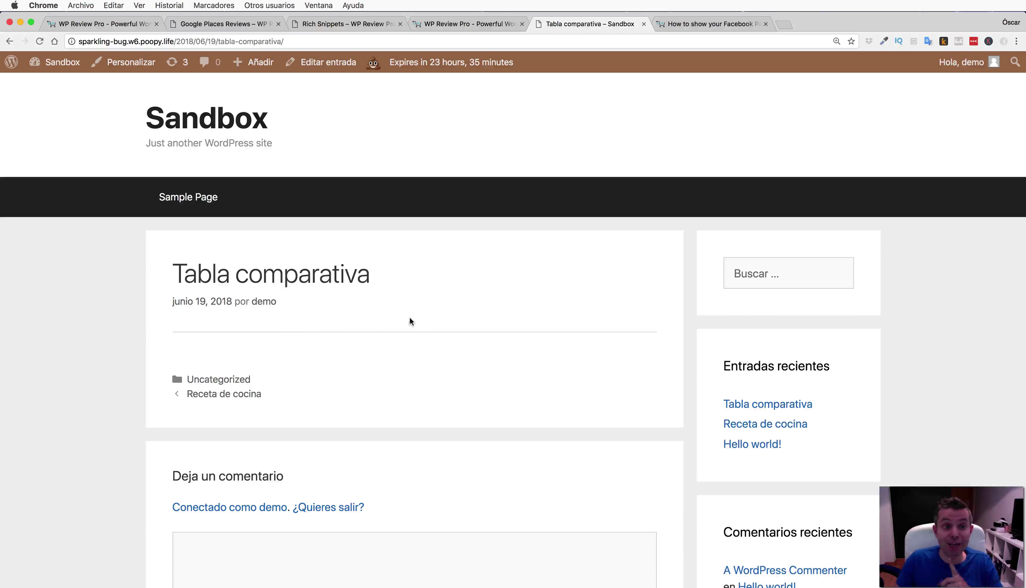
# Return to the site's dashboard and open the list of all posts.
pyautogui.moveTo(61, 62)
pyautogui.click(57, 86)
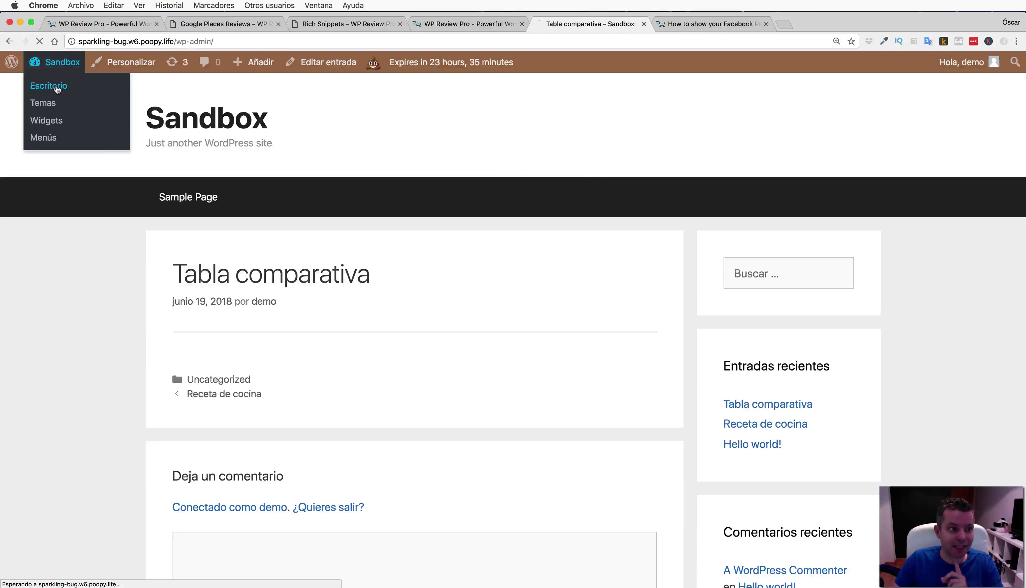
pyautogui.moveTo(48, 173)
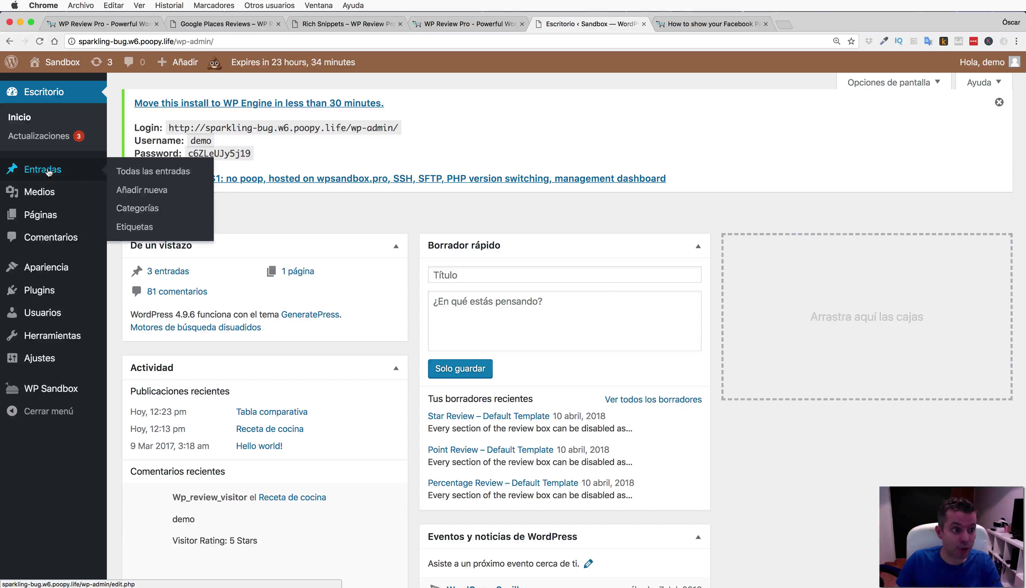
pyautogui.click(150, 171)
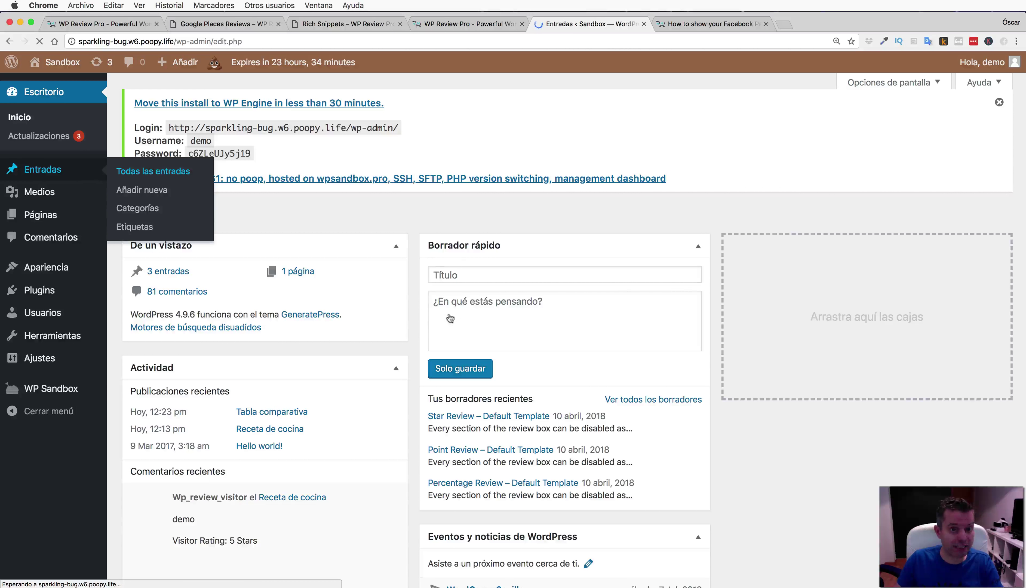
pyautogui.scroll(-3, 162, 204)
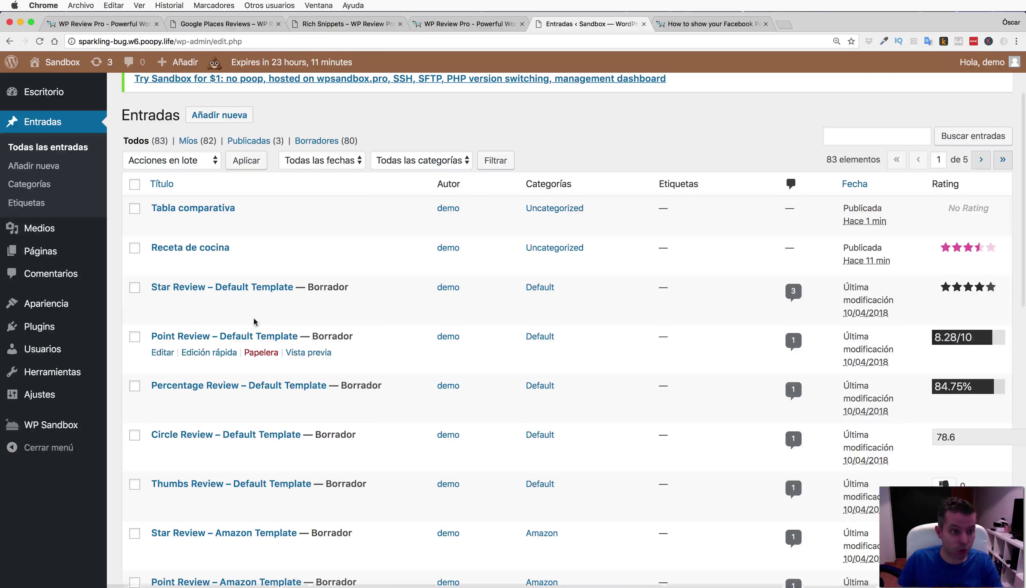
# Bulk-edit all posts listed on the page, setting their status to published.
pyautogui.click(134, 185)
pyautogui.click(175, 163)
pyautogui.click(176, 173)
pyautogui.click(245, 165)
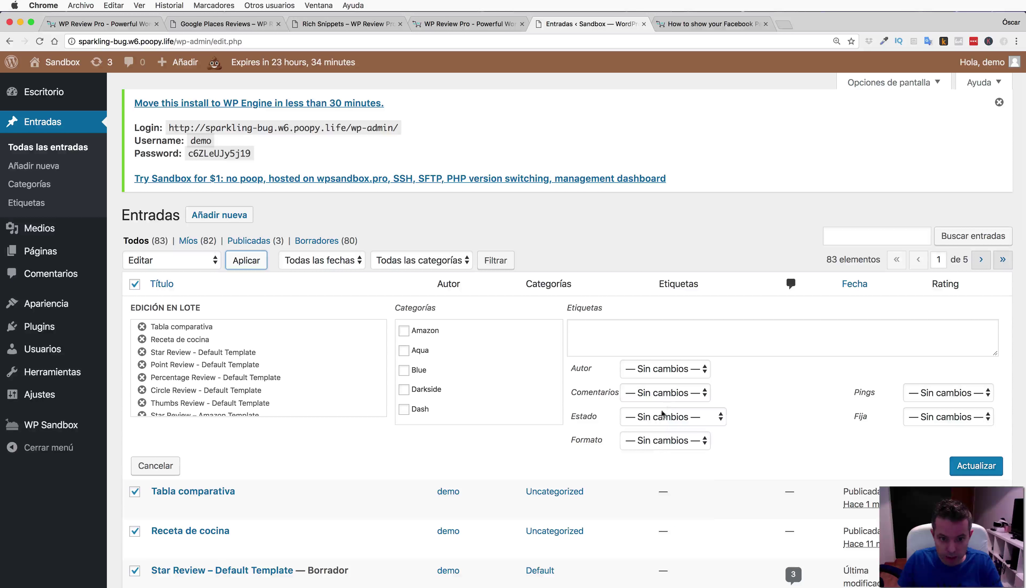
pyautogui.click(663, 444)
pyautogui.click(663, 446)
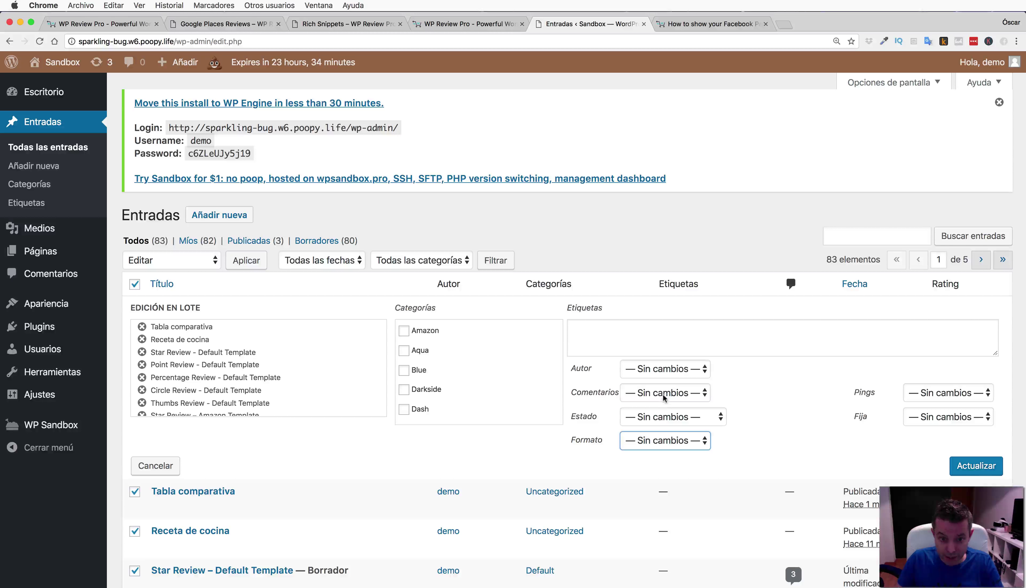
pyautogui.click(665, 419)
pyautogui.click(658, 430)
pyautogui.click(975, 465)
# View the "Tabla comparativa" post on the site and look over its comparison table.
pyautogui.click(297, 274)
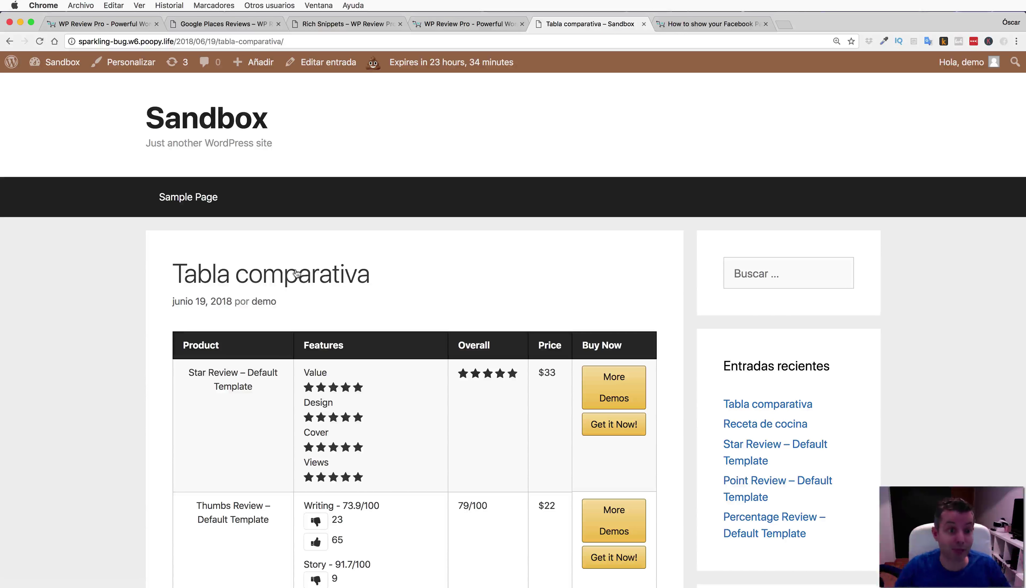
pyautogui.scroll(-3, 428, 254)
pyautogui.scroll(-5, 449, 248)
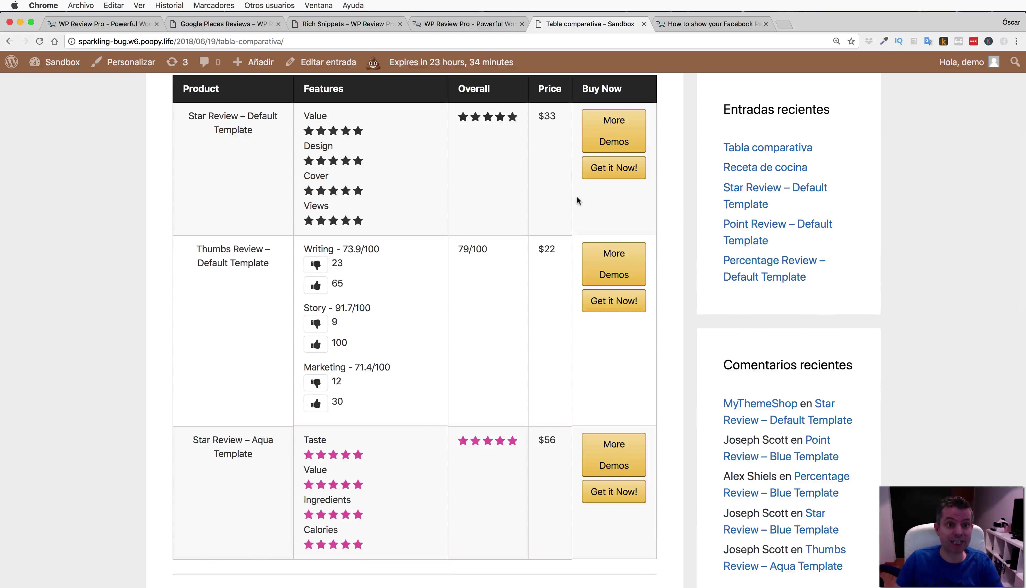
pyautogui.scroll(3, 553, 228)
pyautogui.scroll(-1, 555, 225)
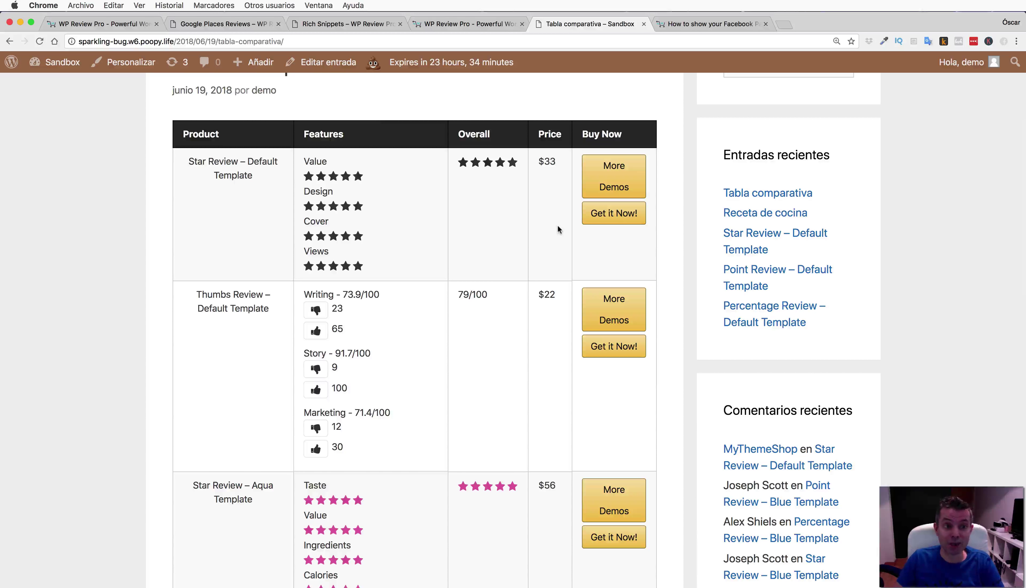
pyautogui.scroll(1, 556, 224)
# Open the comparison tables demo in a new tab from the WP Review Pro product page's Comparison Table section.
pyautogui.click(114, 23)
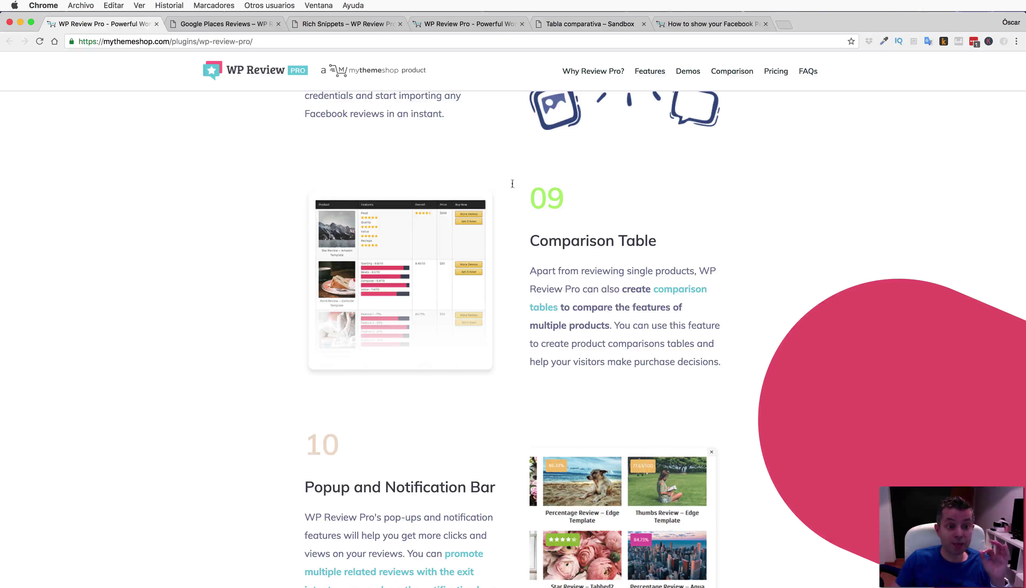
pyautogui.scroll(-2, 508, 216)
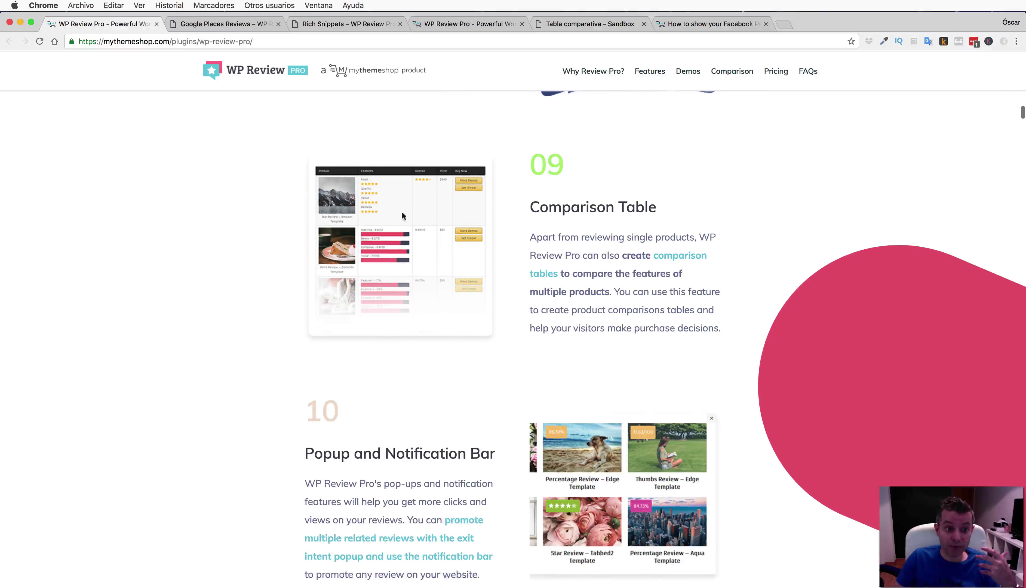
pyautogui.rightClick(537, 273)
pyautogui.click(562, 278)
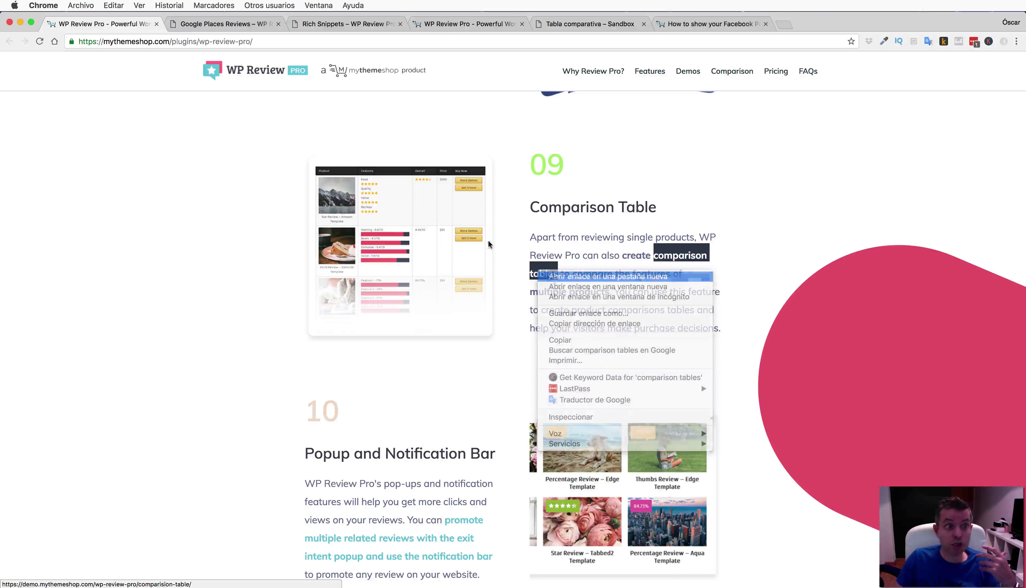
pyautogui.click(401, 24)
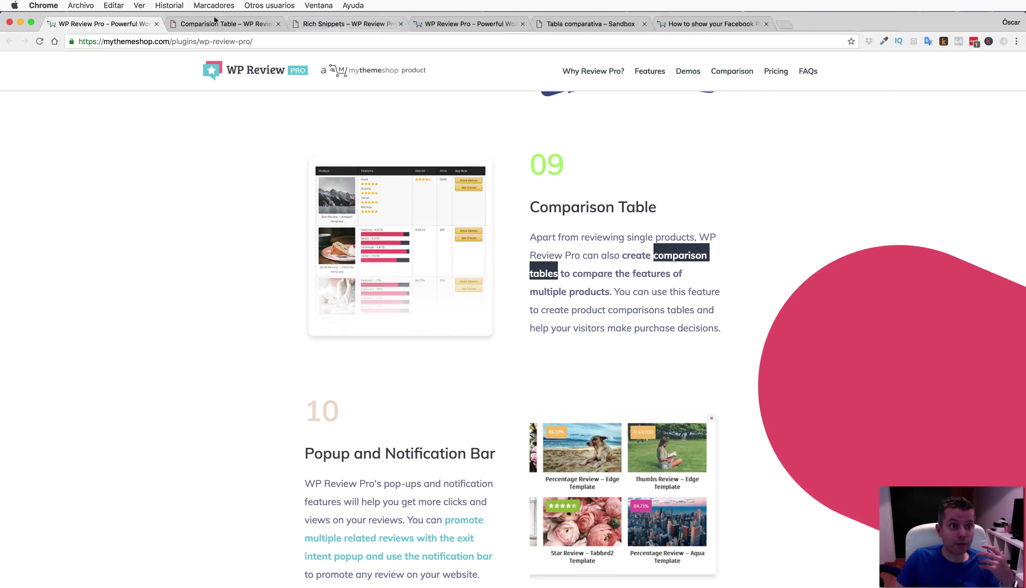
pyautogui.click(208, 23)
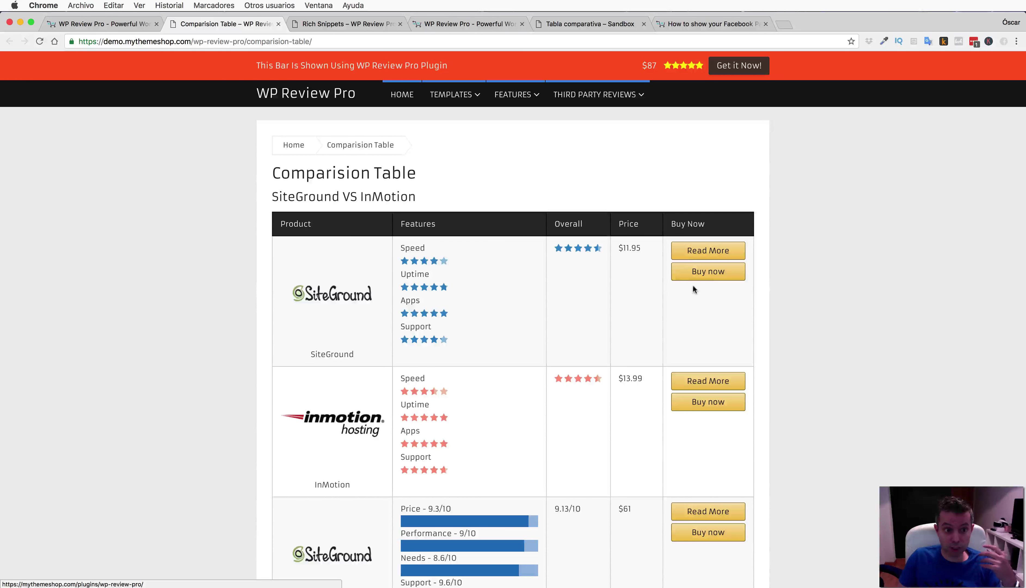
# Look through the demo's comparison tables, from SiteGround VS InMotion down to All Review Types.
pyautogui.scroll(-2, 678, 289)
pyautogui.scroll(-20, 677, 286)
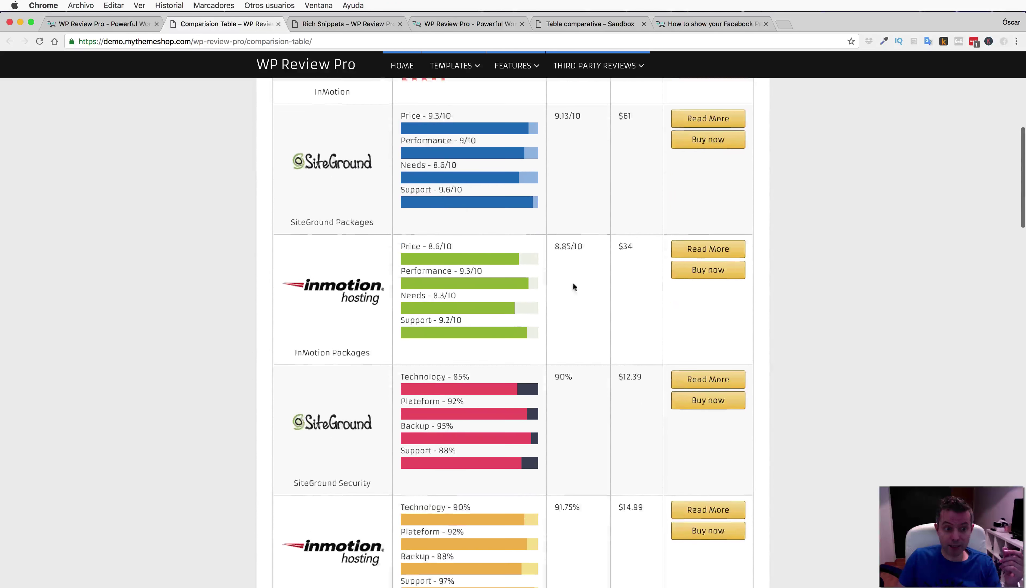
pyautogui.scroll(-6, 522, 279)
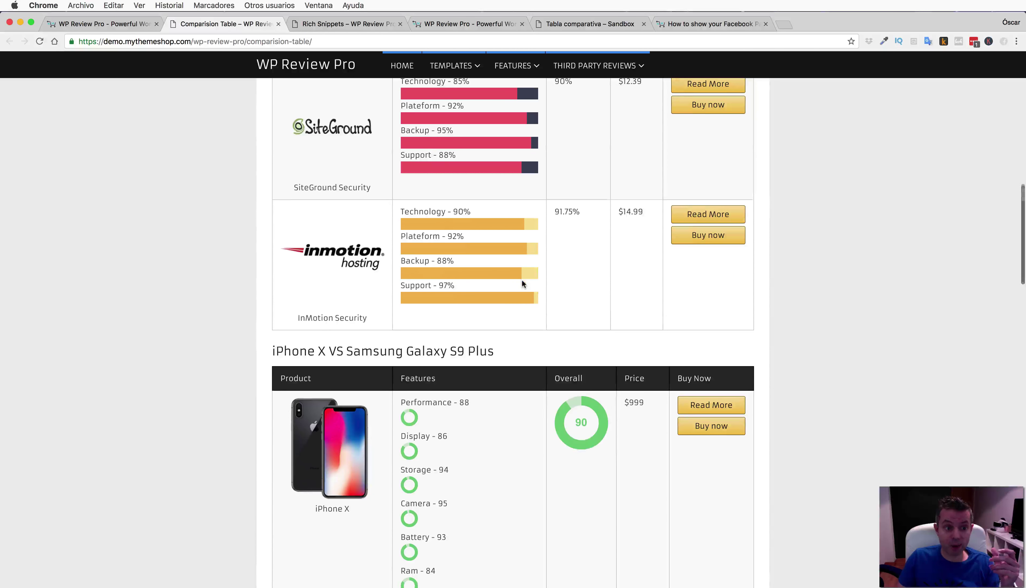
pyautogui.scroll(-8, 464, 270)
pyautogui.scroll(-20, 465, 273)
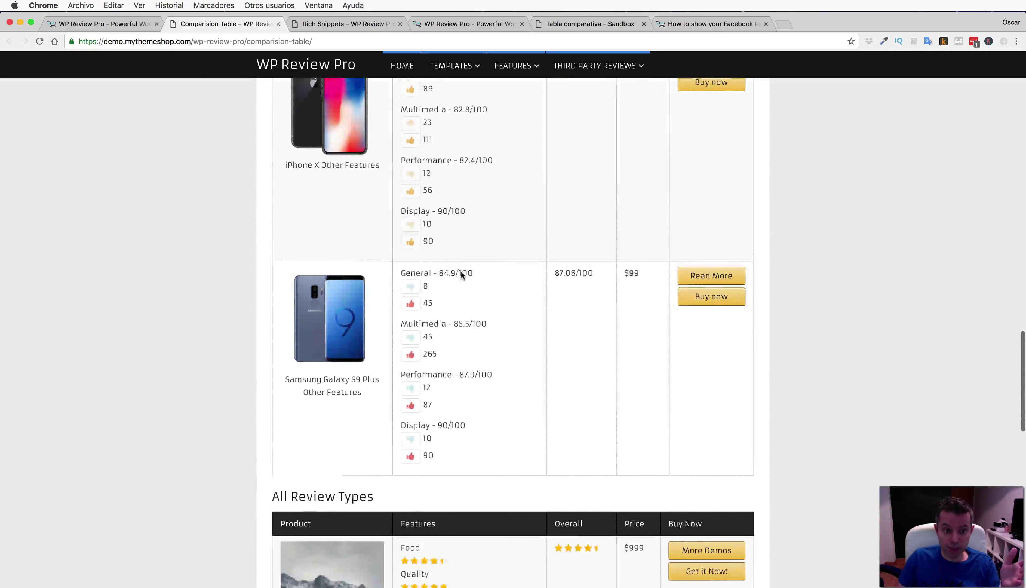
pyautogui.scroll(-12, 460, 270)
pyautogui.scroll(-8, 460, 270)
# Go back to the sandbox's "Tabla comparativa" post and open it for editing.
pyautogui.click(102, 24)
pyautogui.click(220, 25)
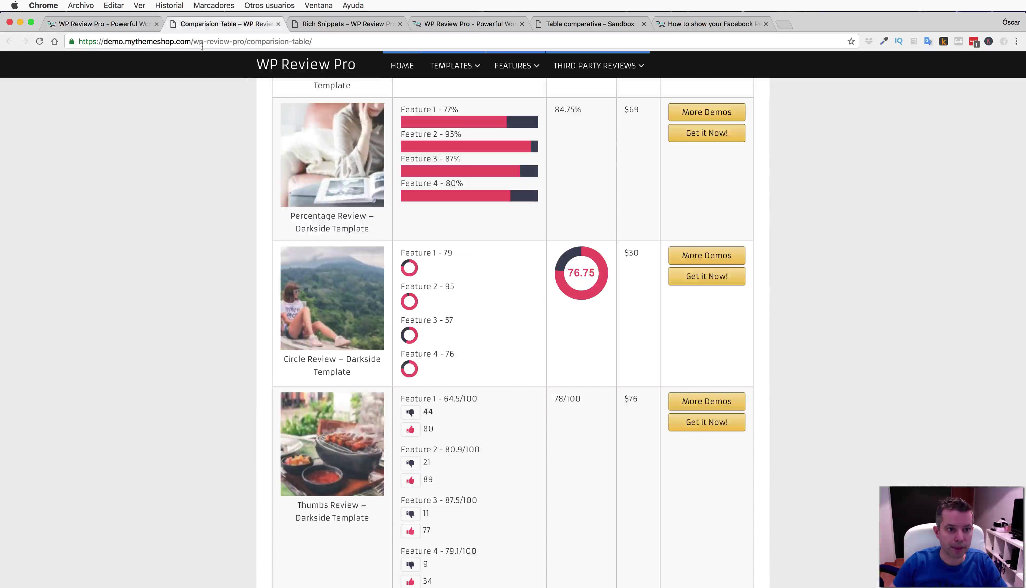
pyautogui.click(699, 24)
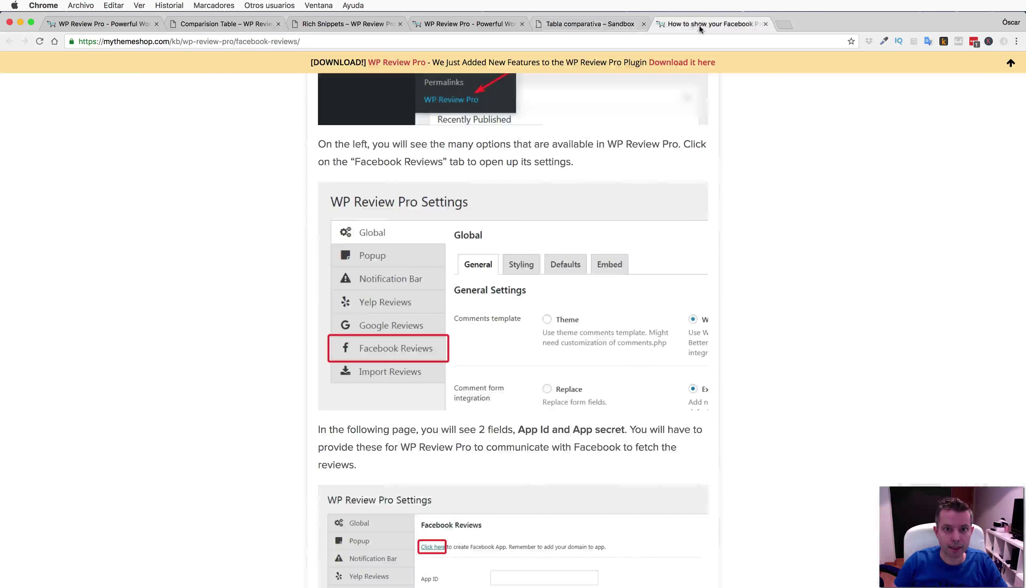
pyautogui.click(592, 23)
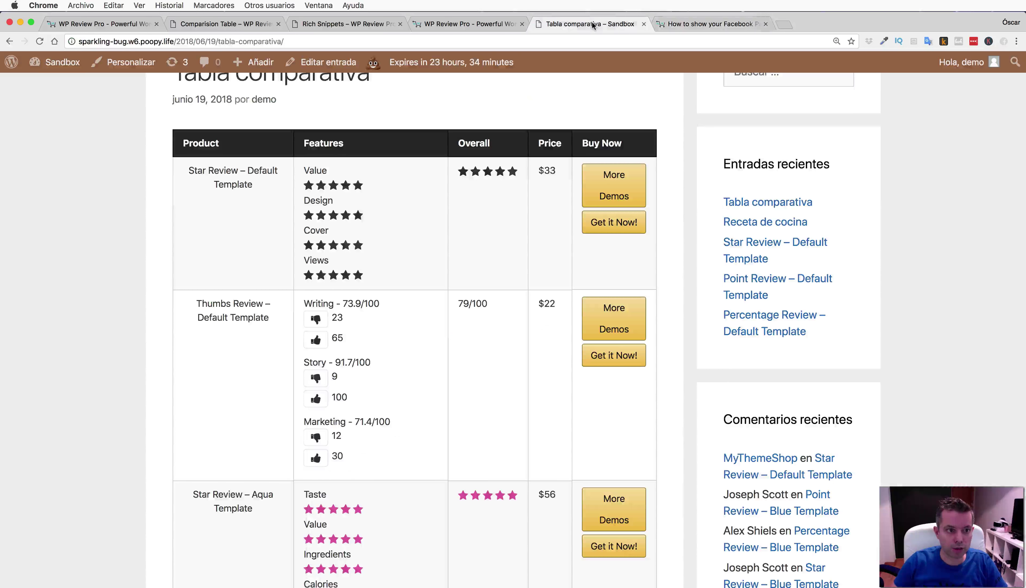
pyautogui.click(333, 63)
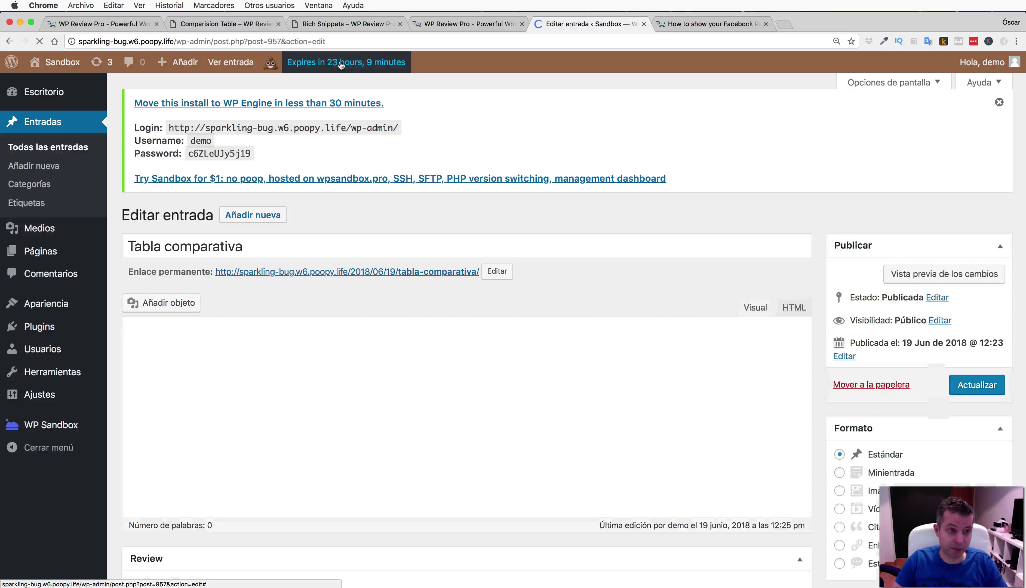
# Enable a custom notification bar with lorem ipsum text, star rating 5, price $20, button label "Comprar ahora" and URL #, and update the post.
pyautogui.scroll(-3, 428, 354)
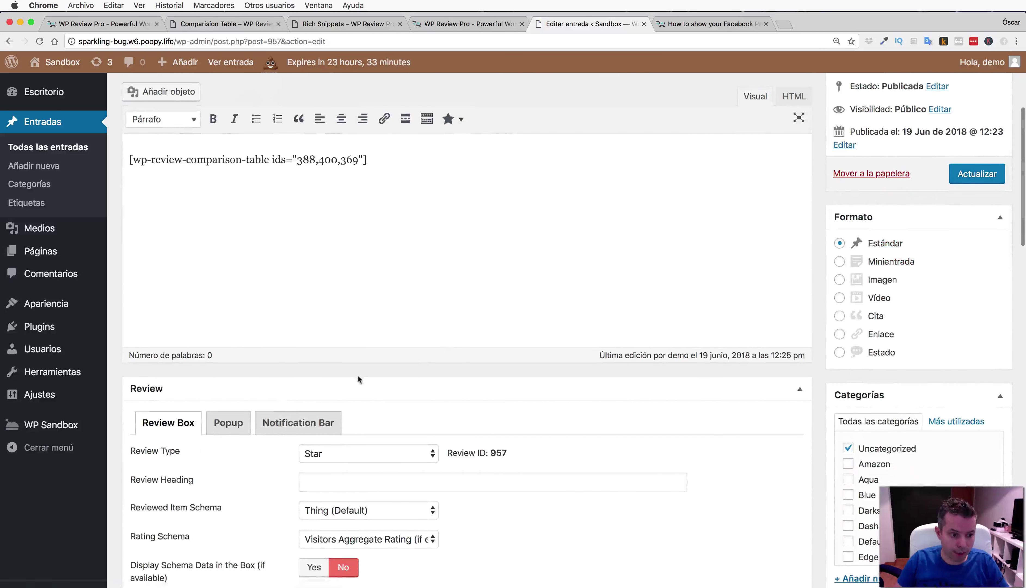
pyautogui.click(301, 427)
pyautogui.click(971, 199)
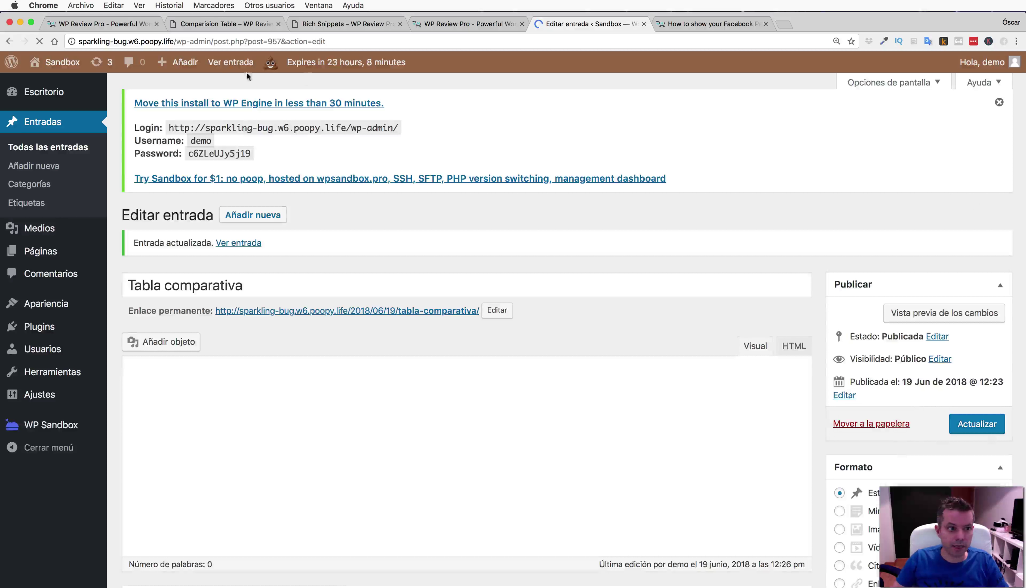
# View the post on the site and check how the notification bar behaves while moving through the page.
pyautogui.click(224, 63)
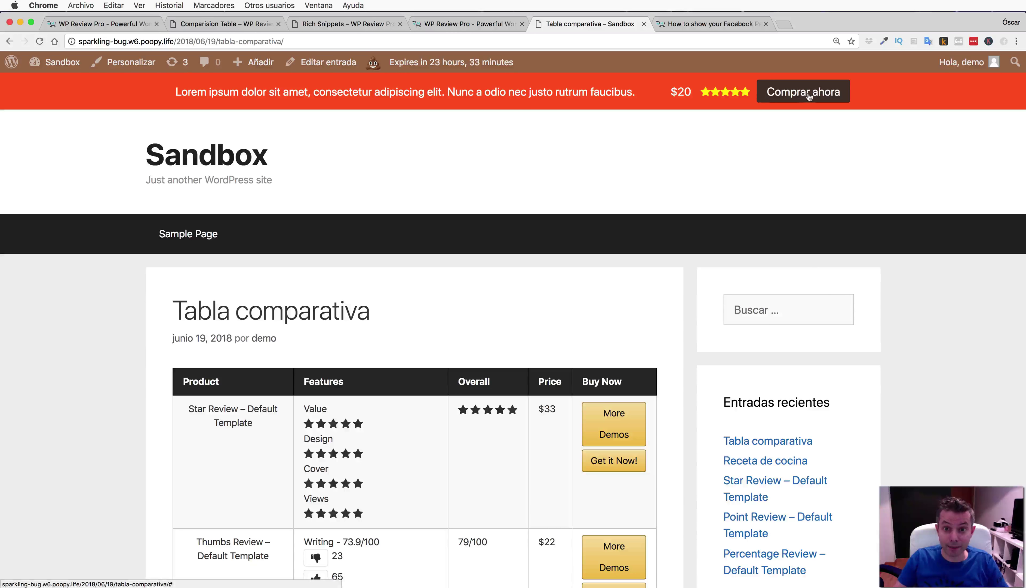
pyautogui.scroll(-3, 747, 145)
pyautogui.scroll(3, 747, 145)
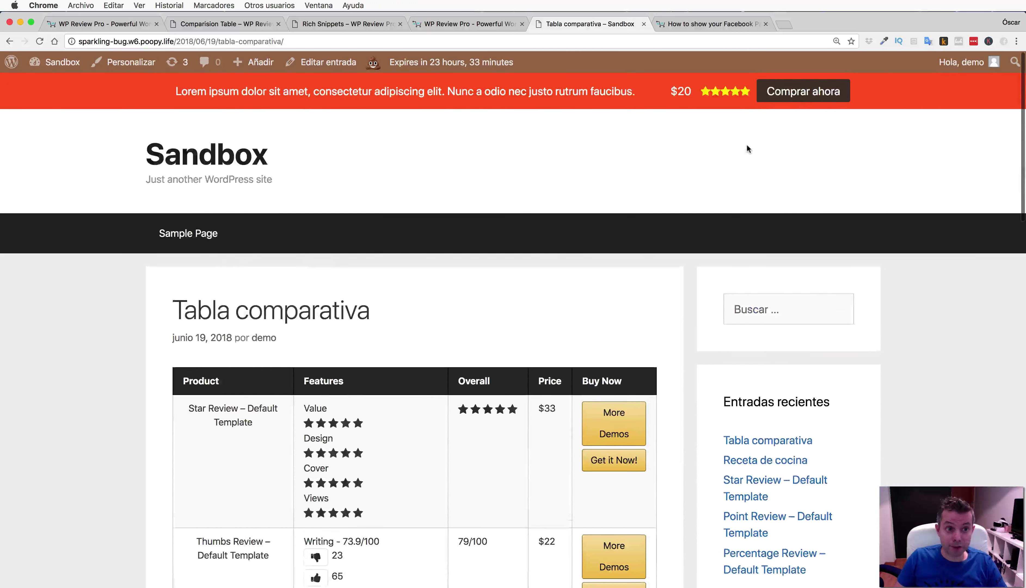
pyautogui.scroll(-5, 746, 145)
pyautogui.scroll(5, 745, 143)
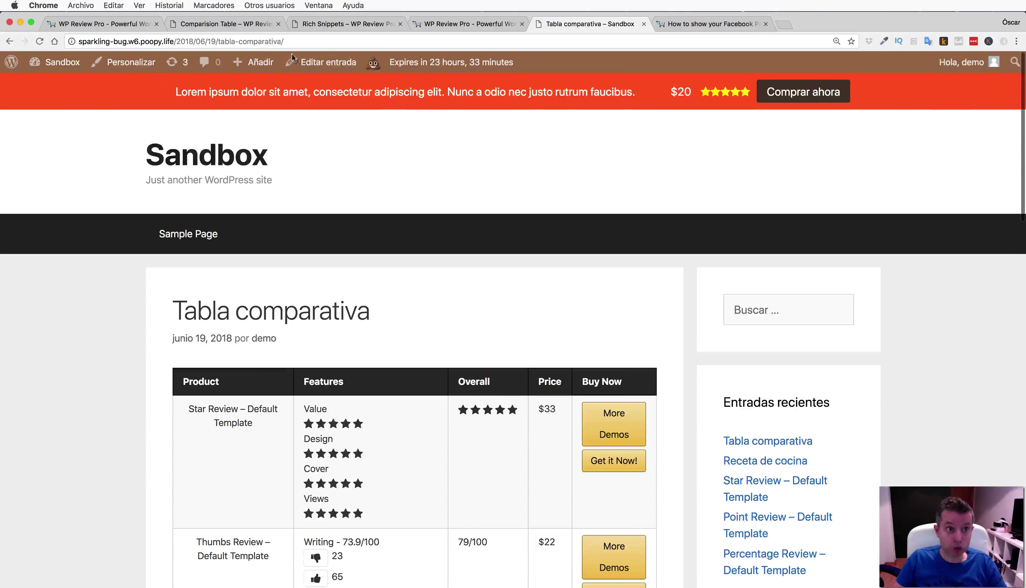
# Reopen the "Tabla comparativa" post for editing and set the notification bar's Floating option to Yes.
pyautogui.click(314, 67)
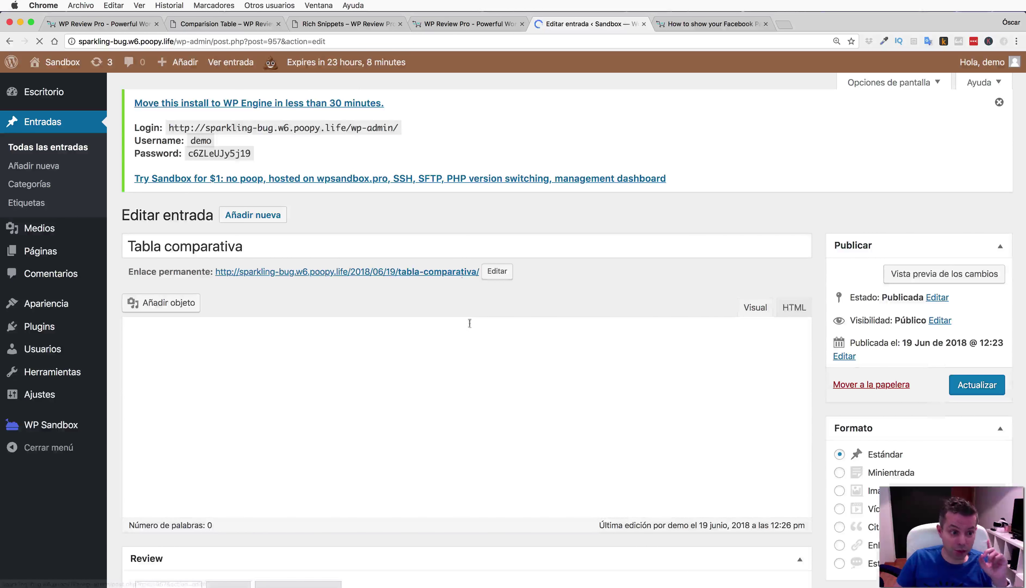
pyautogui.scroll(-5, 483, 351)
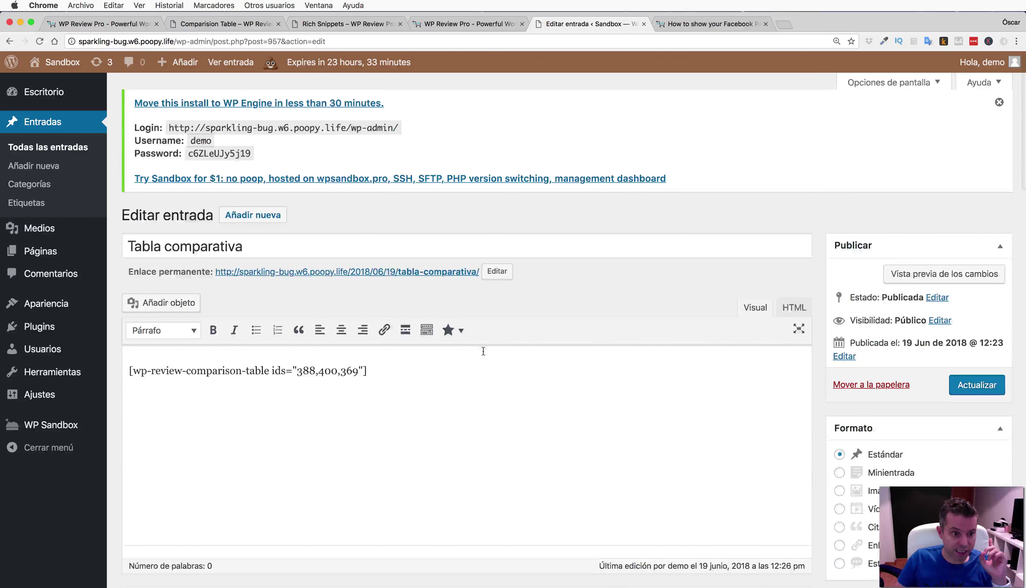
pyautogui.scroll(-5, 483, 350)
pyautogui.click(297, 342)
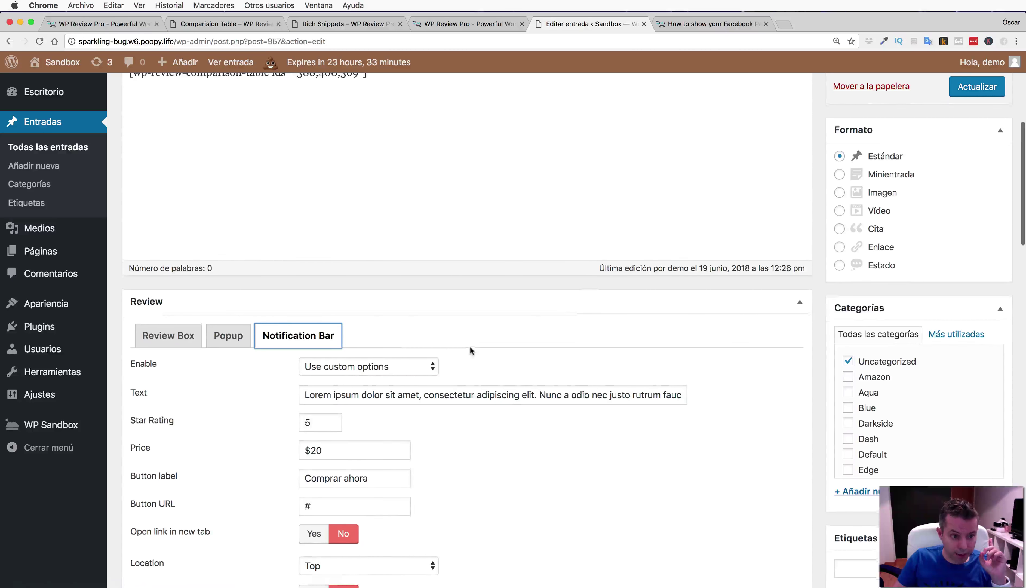
pyautogui.scroll(-1, 470, 345)
pyautogui.scroll(-3, 469, 347)
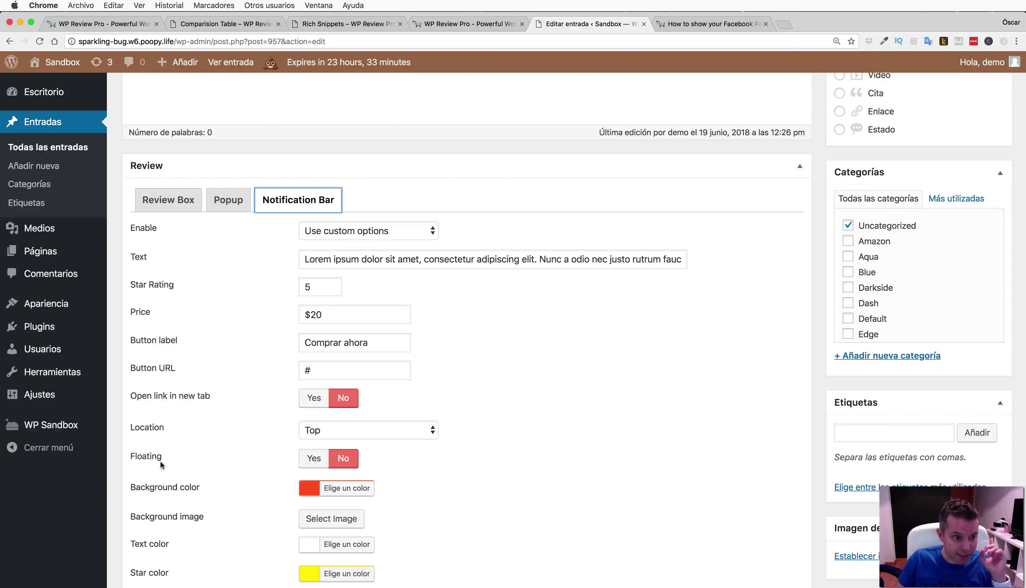
pyautogui.click(314, 457)
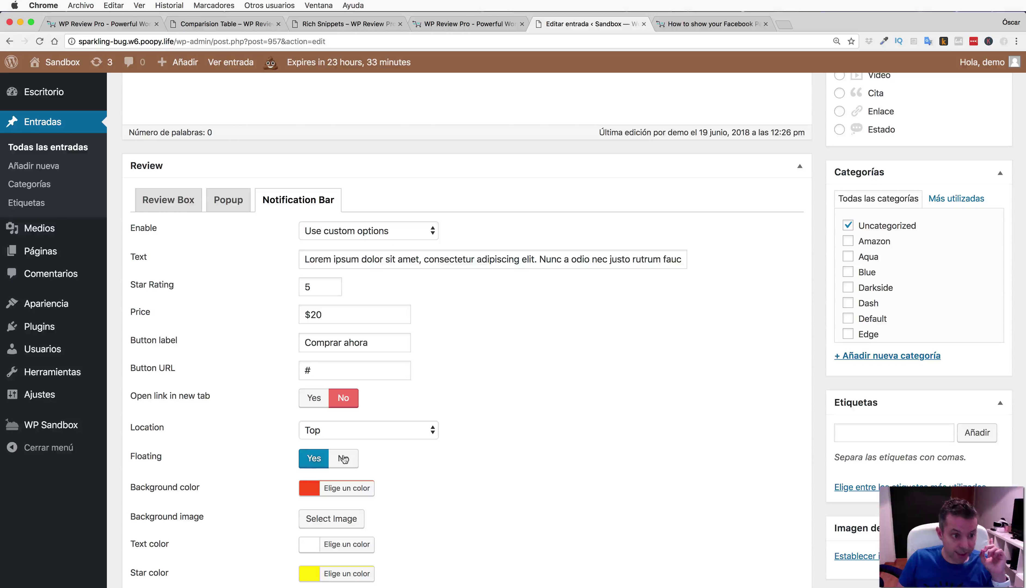
# Update the post and view it on the site to check the floating notification bar.
pyautogui.scroll(6, 934, 345)
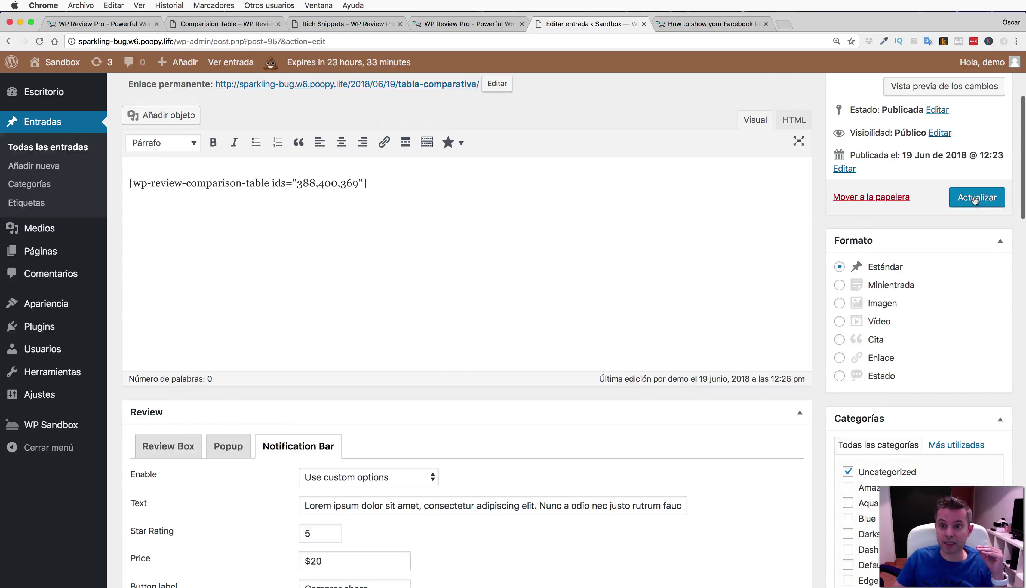
pyautogui.click(975, 197)
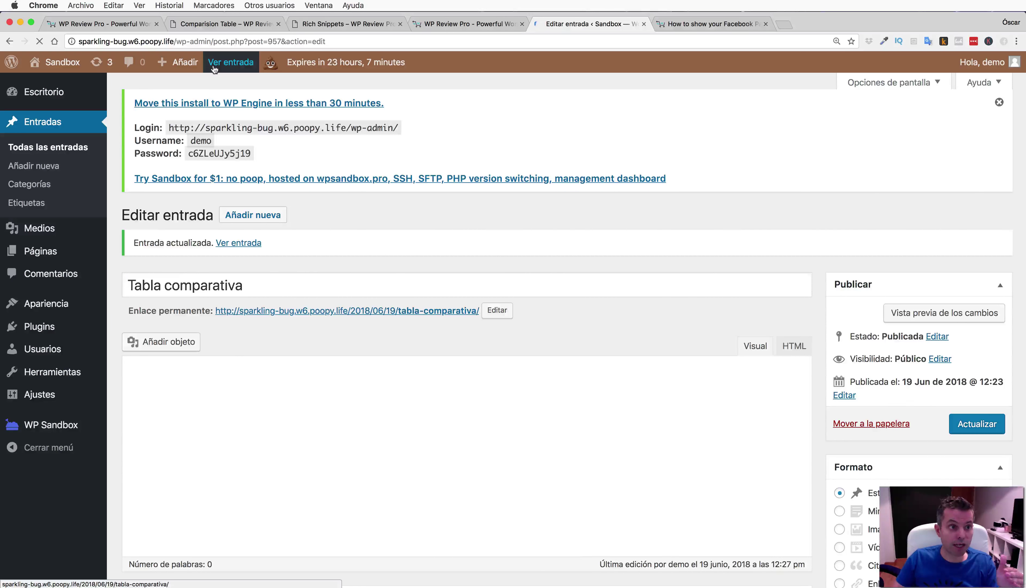
pyautogui.click(214, 67)
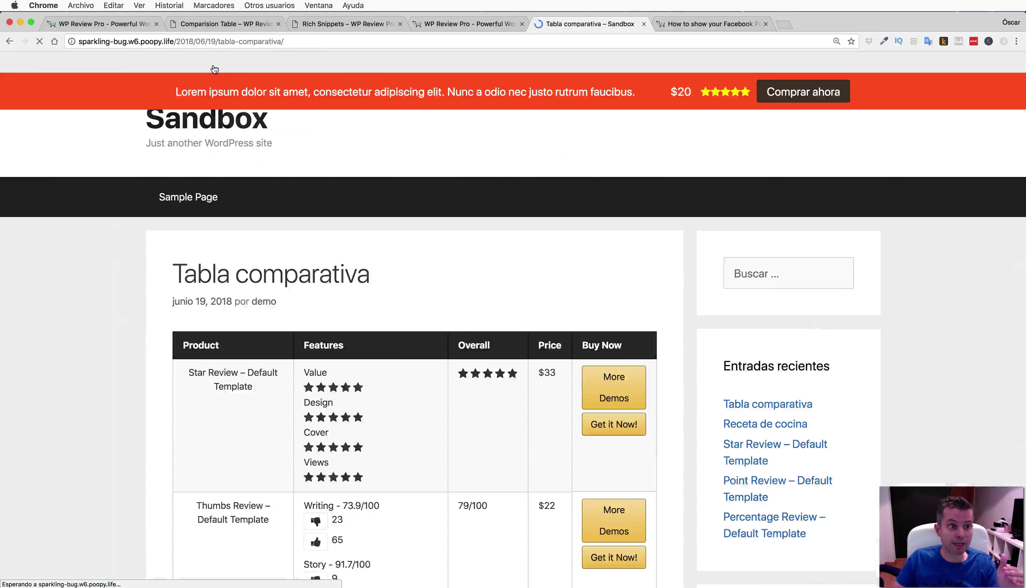
pyautogui.scroll(-10, 492, 247)
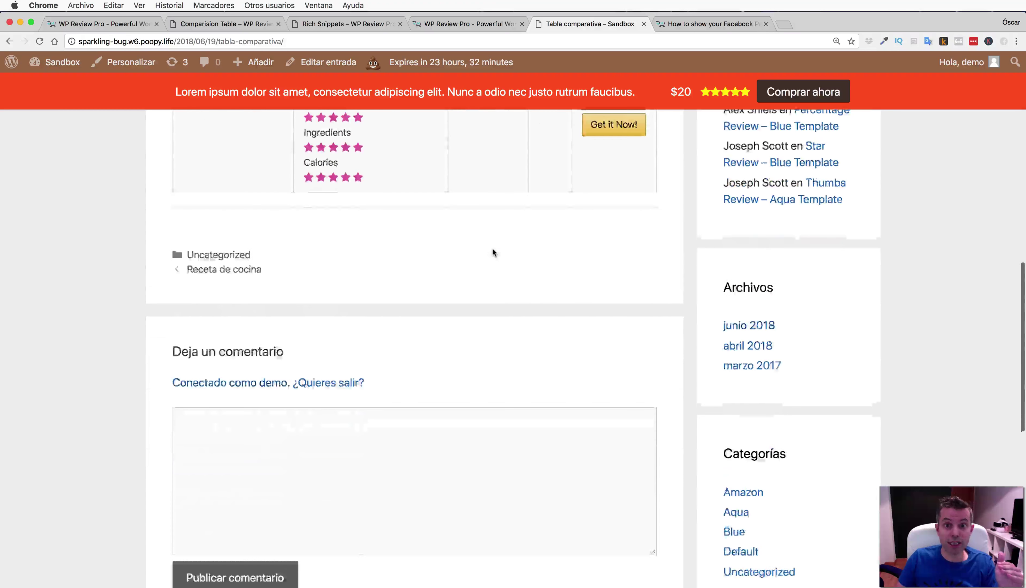
# Open the popup demo from the WP Review Pro product page, scroll it until the review popup appears, and dismiss the popup.
pyautogui.scroll(-5, 492, 252)
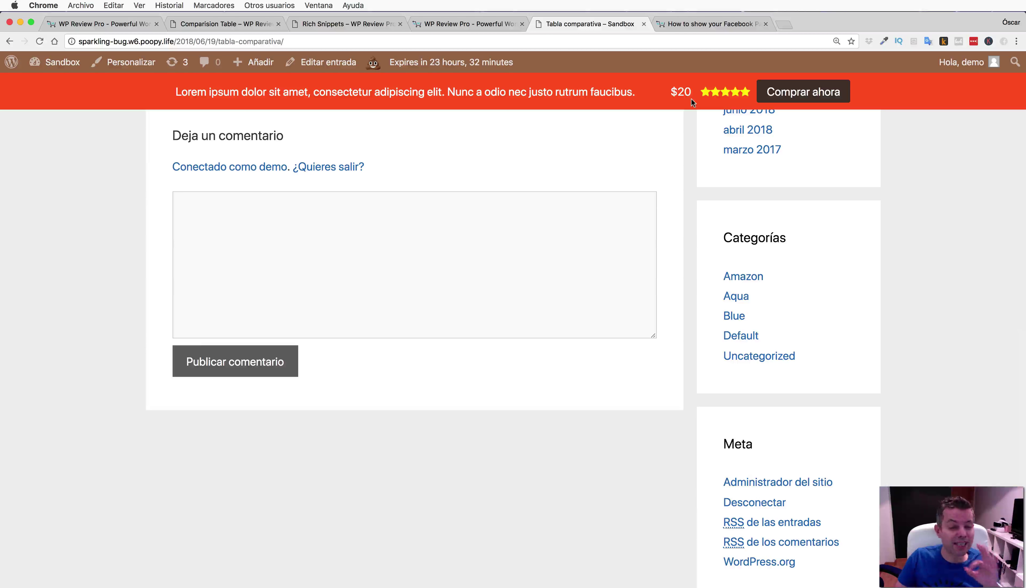
pyautogui.click(104, 23)
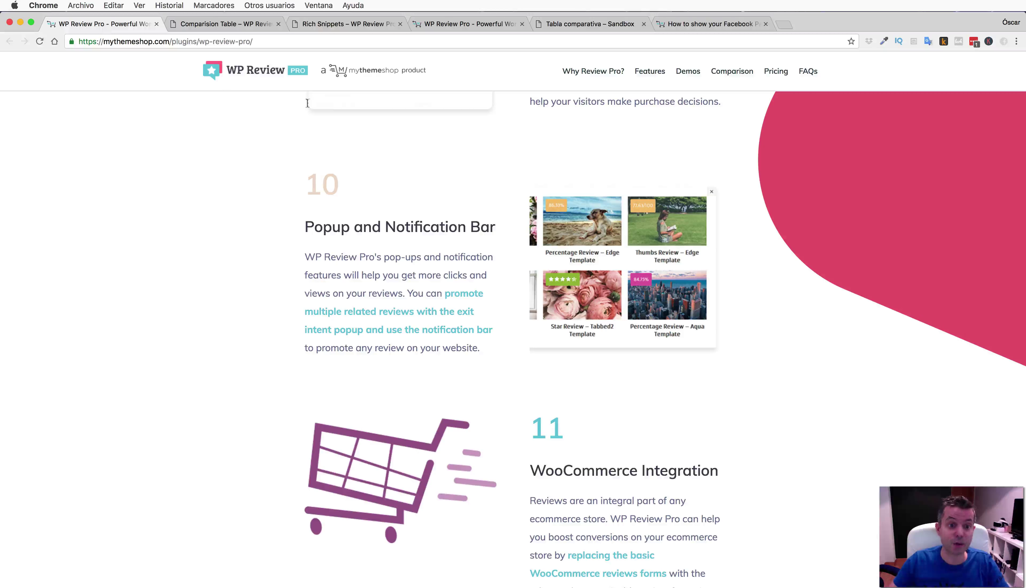
pyautogui.rightClick(457, 288)
pyautogui.click(481, 294)
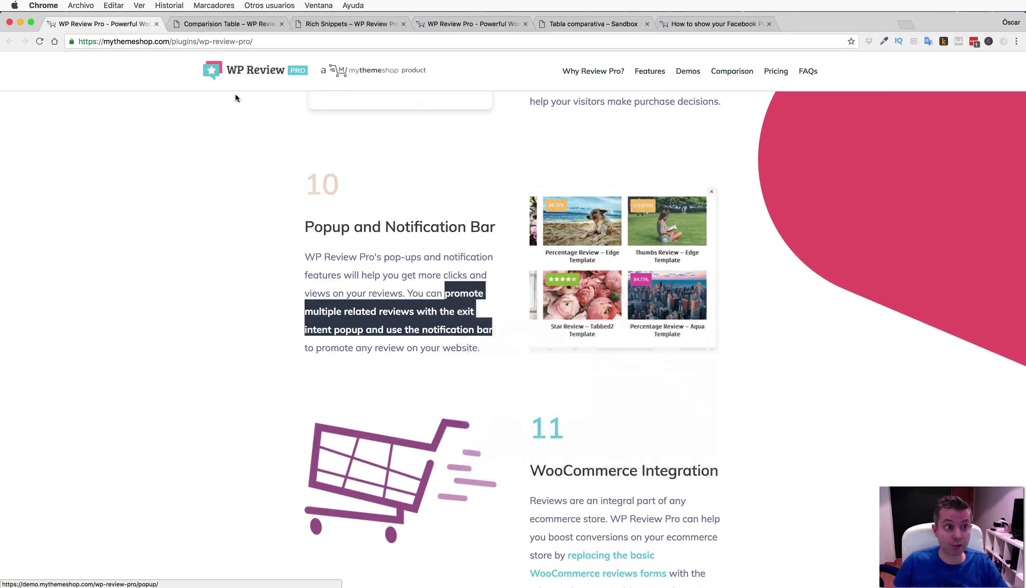
pyautogui.click(218, 22)
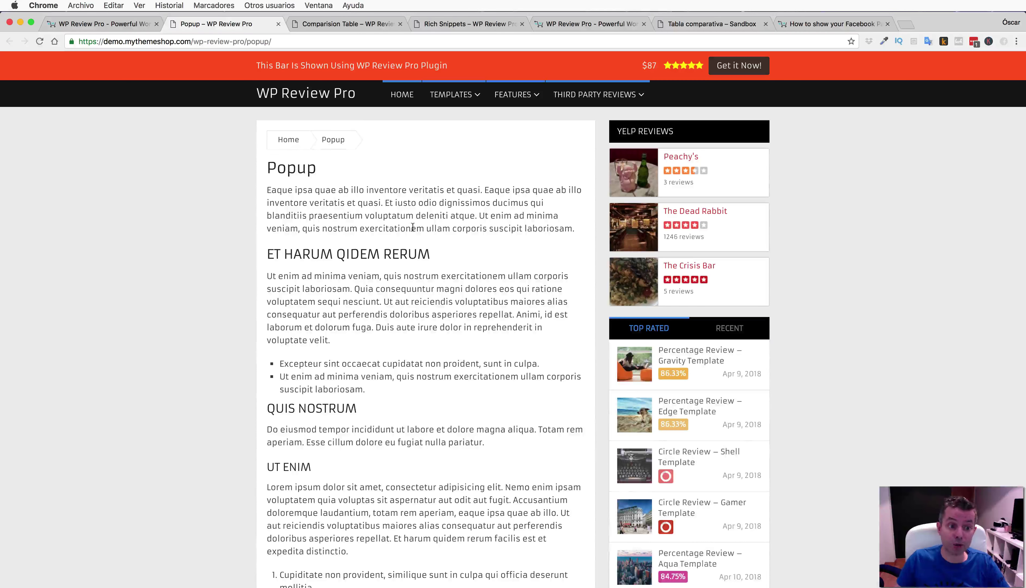
pyautogui.scroll(-4, 412, 226)
pyautogui.scroll(-2, 413, 227)
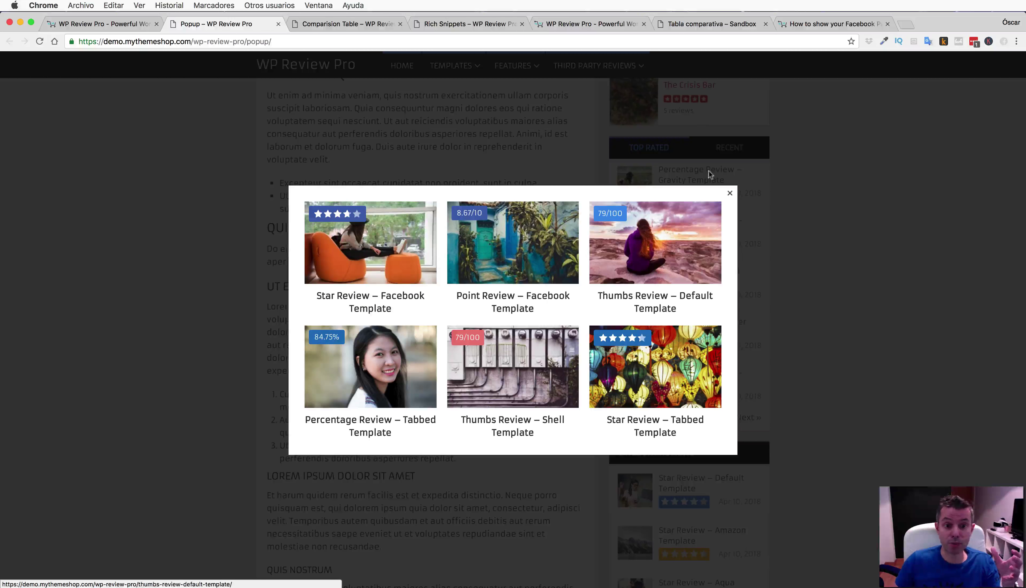
pyautogui.click(729, 193)
# Open the WooCommerce reviews demo from the WooCommerce Integration feature on the product page and examine the product's review box.
pyautogui.click(124, 26)
pyautogui.scroll(-5, 619, 226)
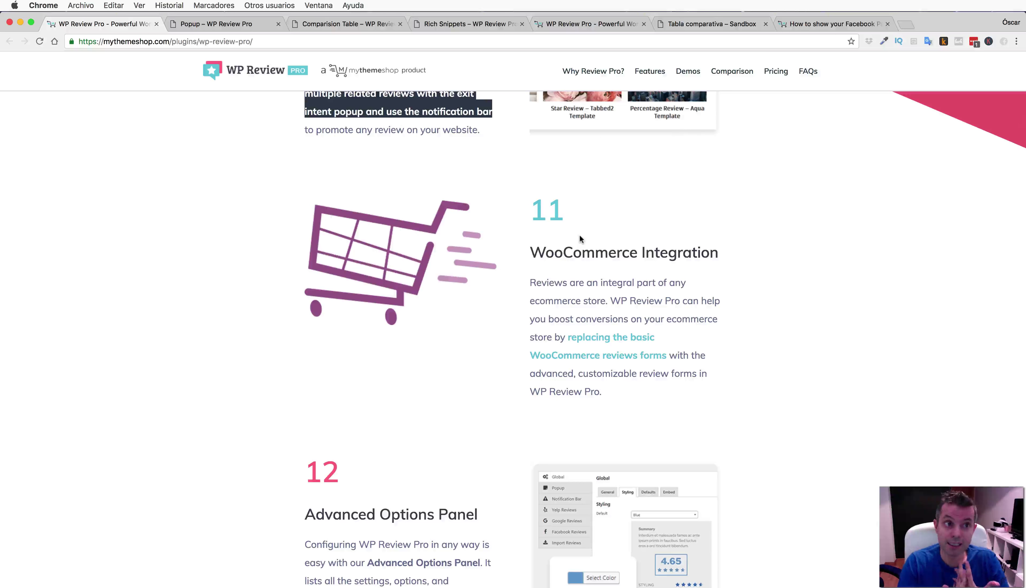
pyautogui.rightClick(567, 355)
pyautogui.click(577, 361)
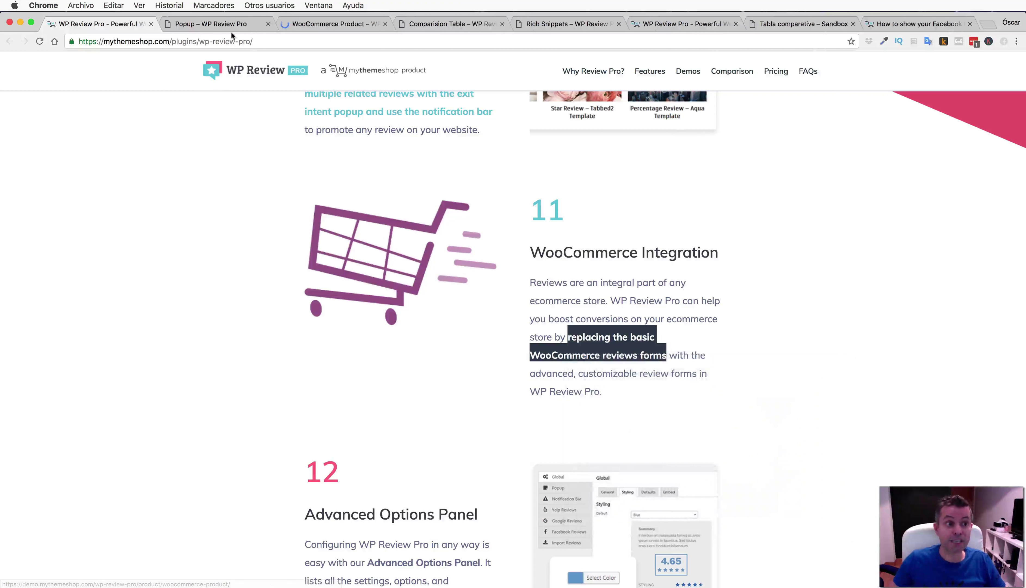
pyautogui.click(317, 26)
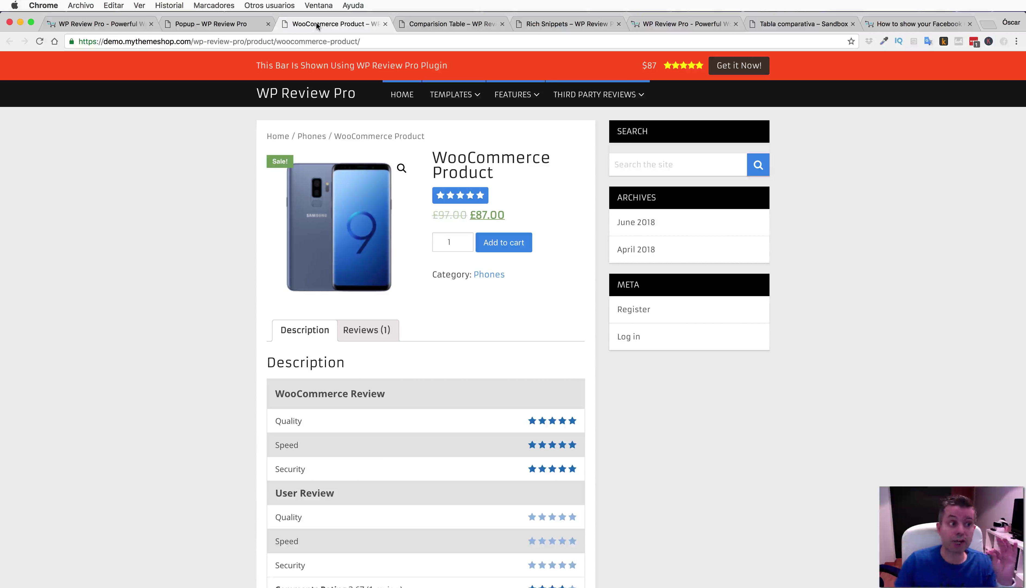
pyautogui.scroll(-5, 415, 135)
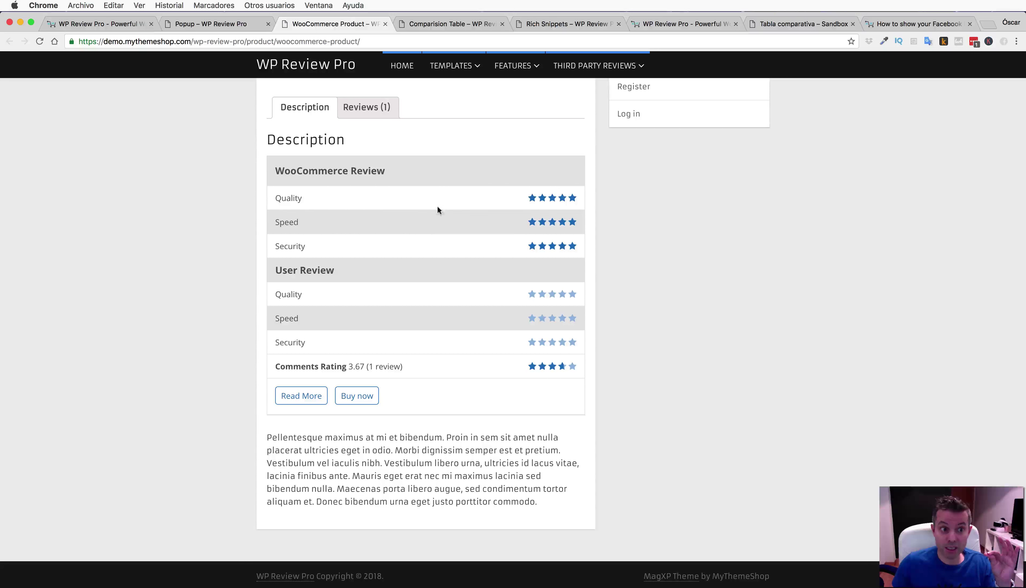
# Return to the WP Review Pro product page and read the Advanced Options Panel feature.
pyautogui.click(109, 27)
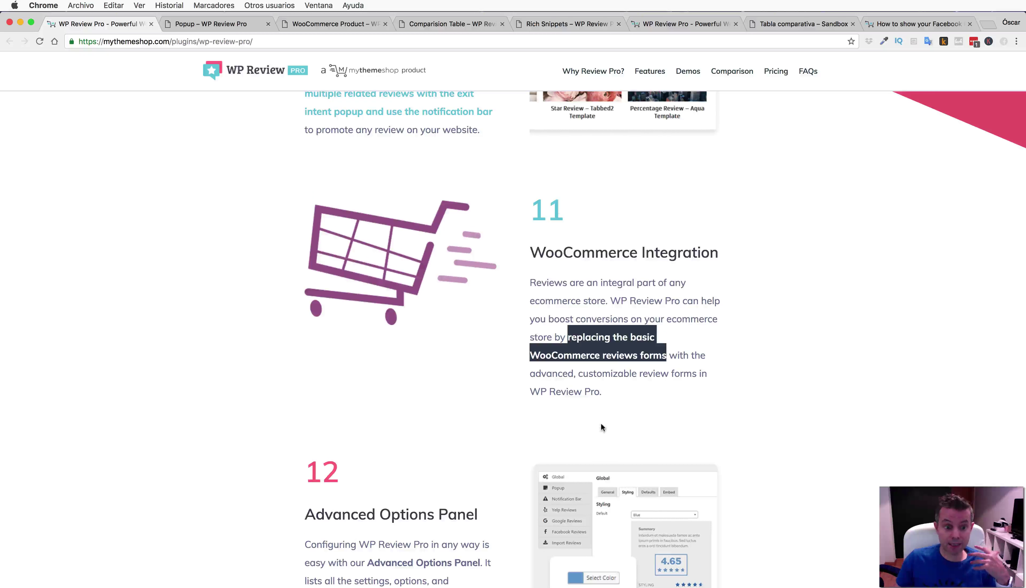
pyautogui.scroll(-5, 601, 421)
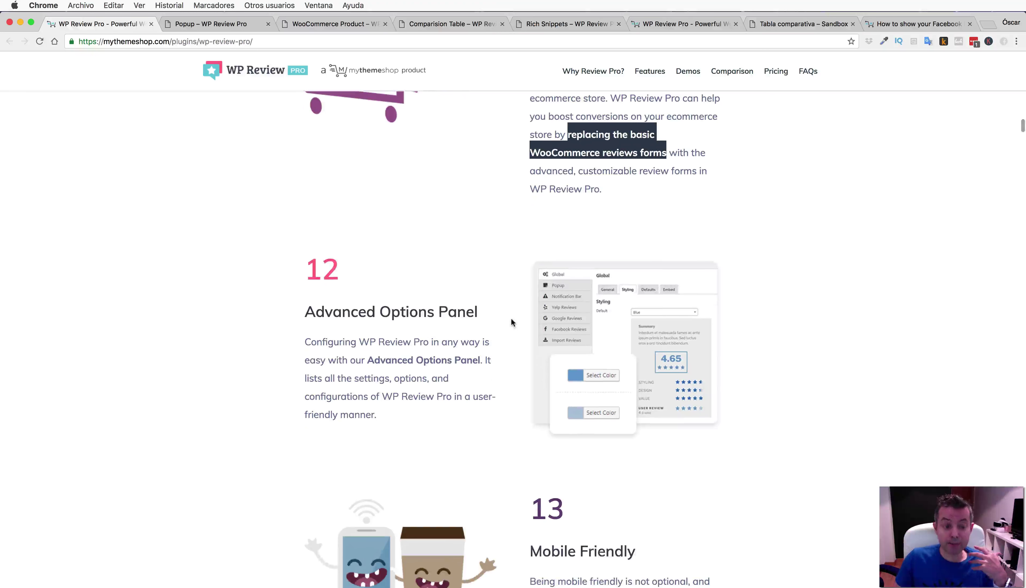
pyautogui.scroll(-1, 512, 318)
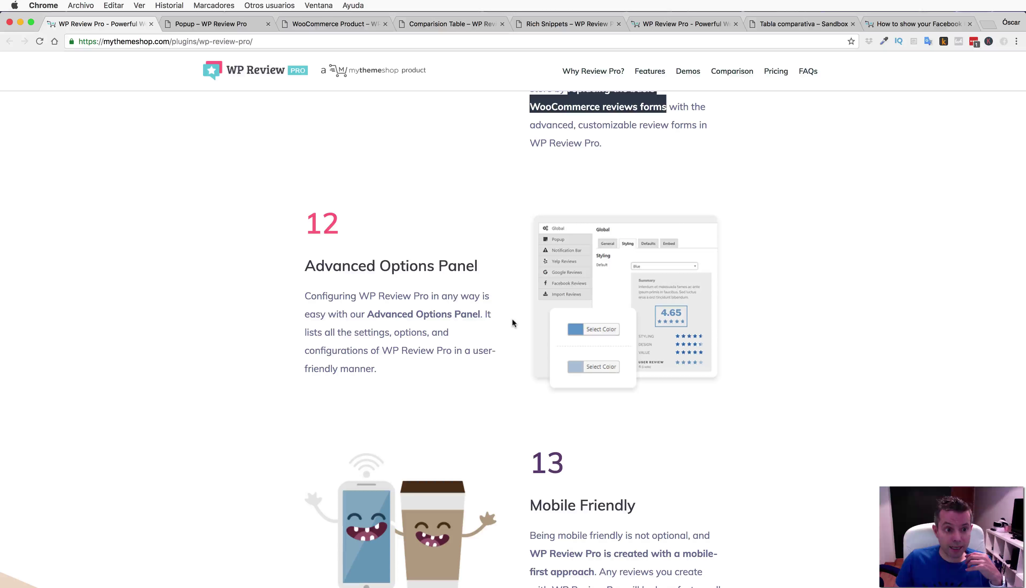
pyautogui.scroll(-1, 512, 322)
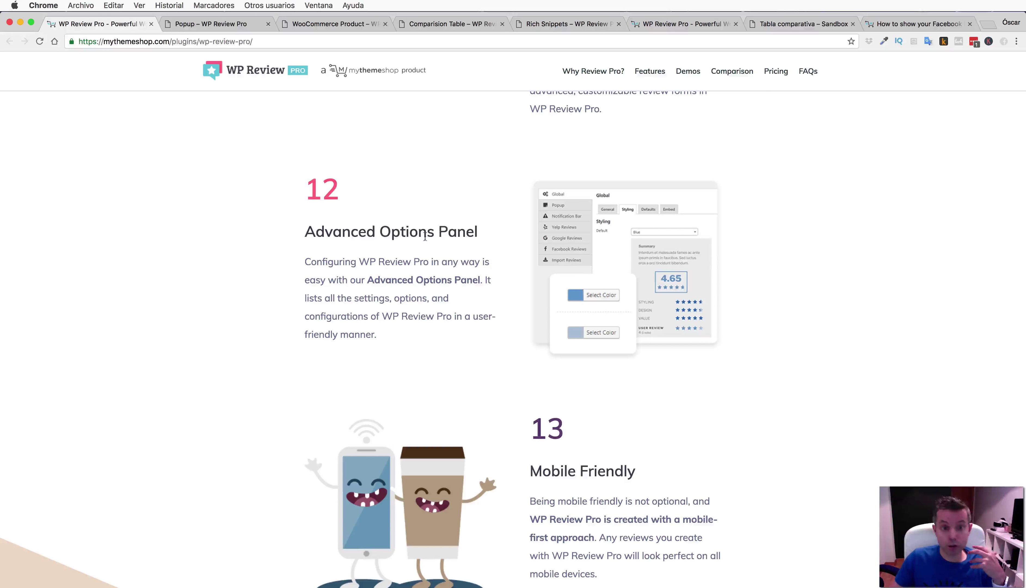
# Close the Rich Snippets demo page and the duplicate WP Review Pro product page.
pyautogui.click(211, 22)
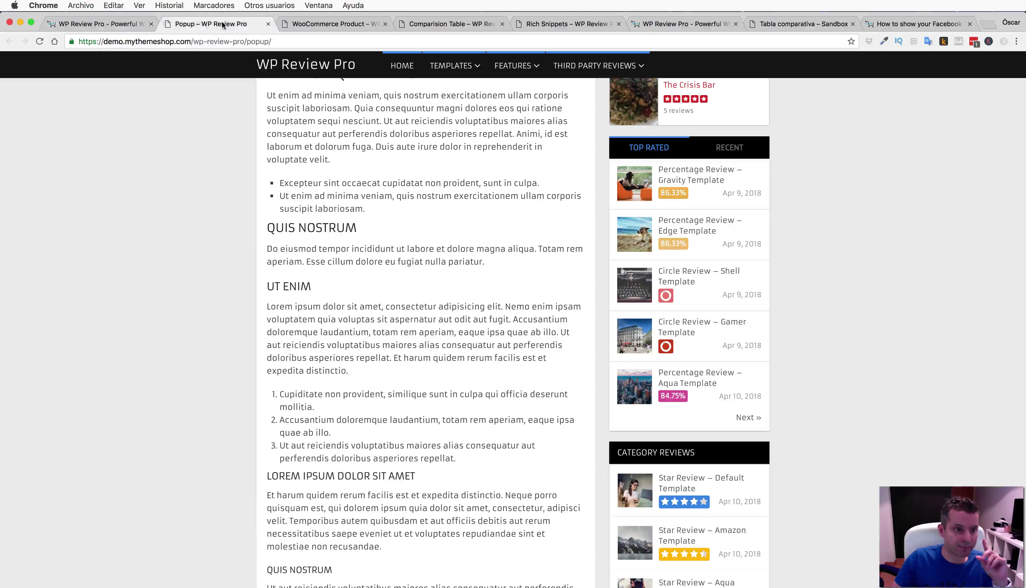
pyautogui.click(576, 25)
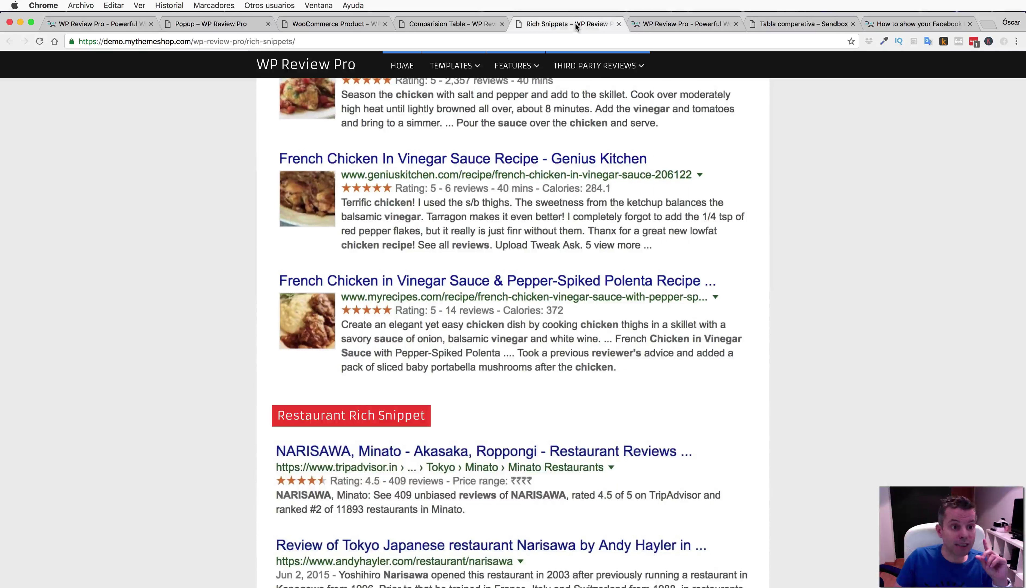
pyautogui.click(618, 24)
pyautogui.click(619, 24)
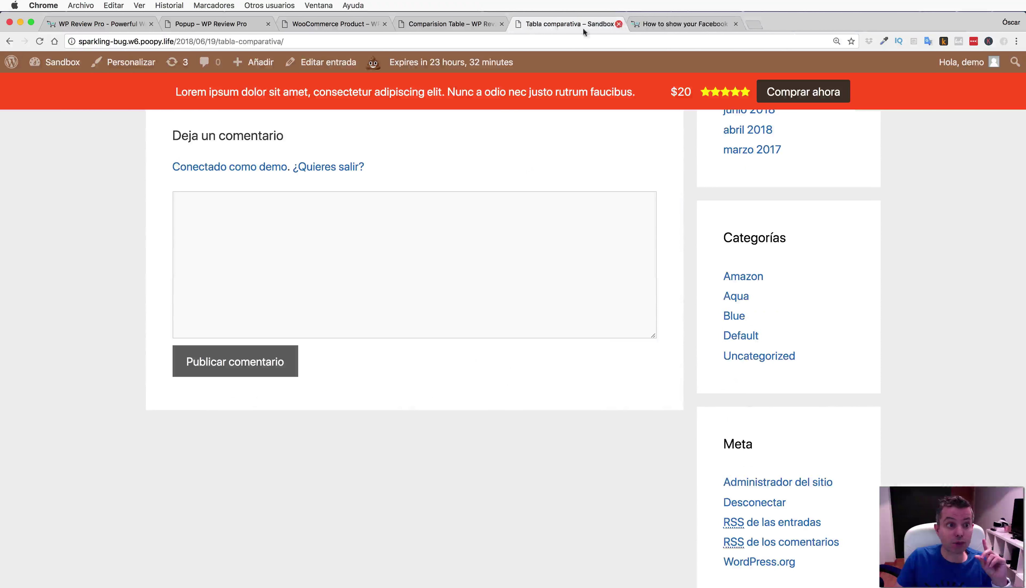
# Go from the "Tabla comparativa" post to the sandbox's dashboard and open the WP Review Pro settings.
pyautogui.moveTo(56, 62)
pyautogui.click(50, 87)
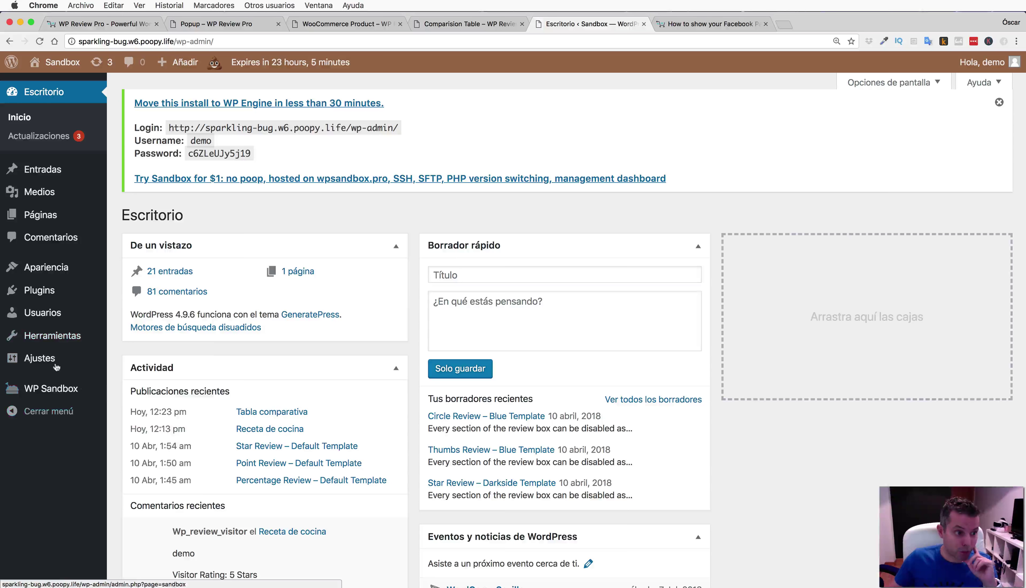
pyautogui.moveTo(77, 368)
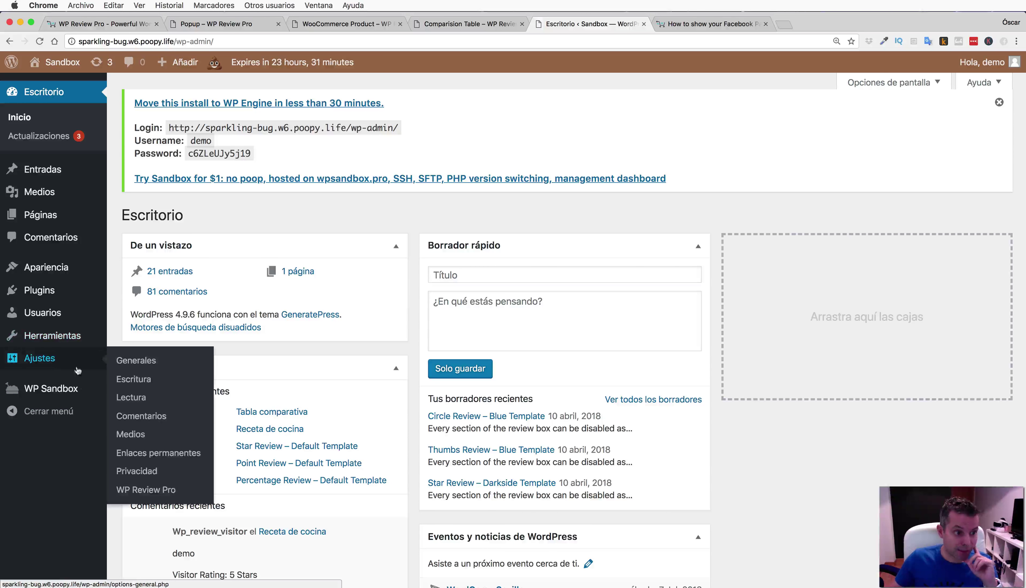
pyautogui.click(147, 490)
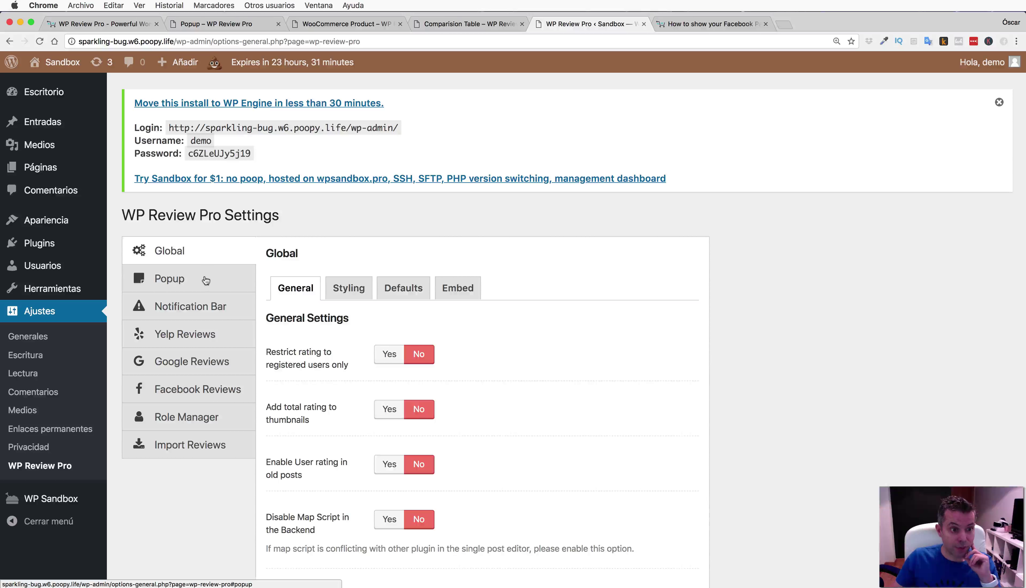
# Look through the plugin's Popup, Notification Bar and Yelp Reviews settings and the complete list of Global general settings.
pyautogui.click(206, 280)
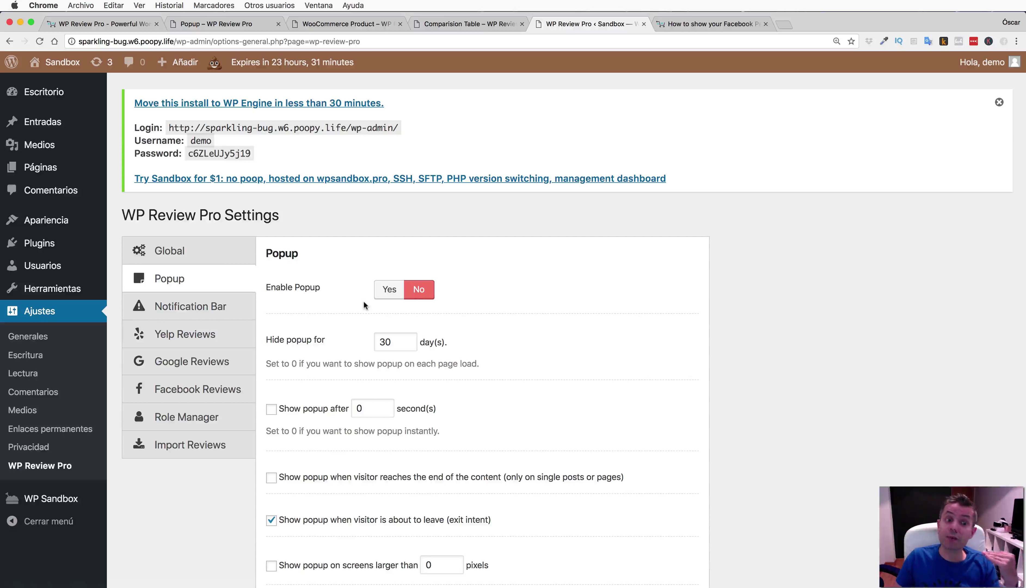
pyautogui.scroll(-2, 363, 304)
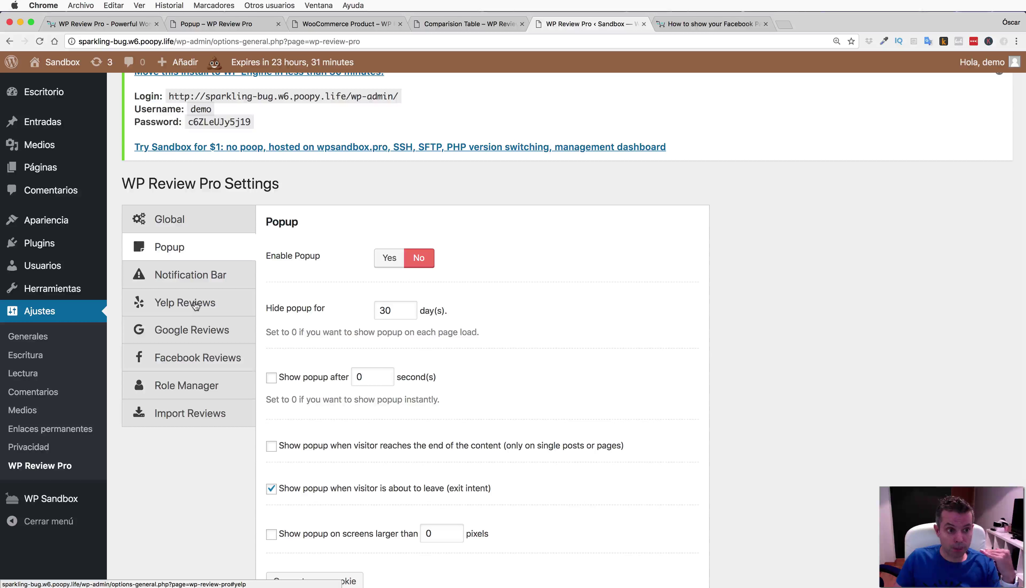
pyautogui.click(194, 280)
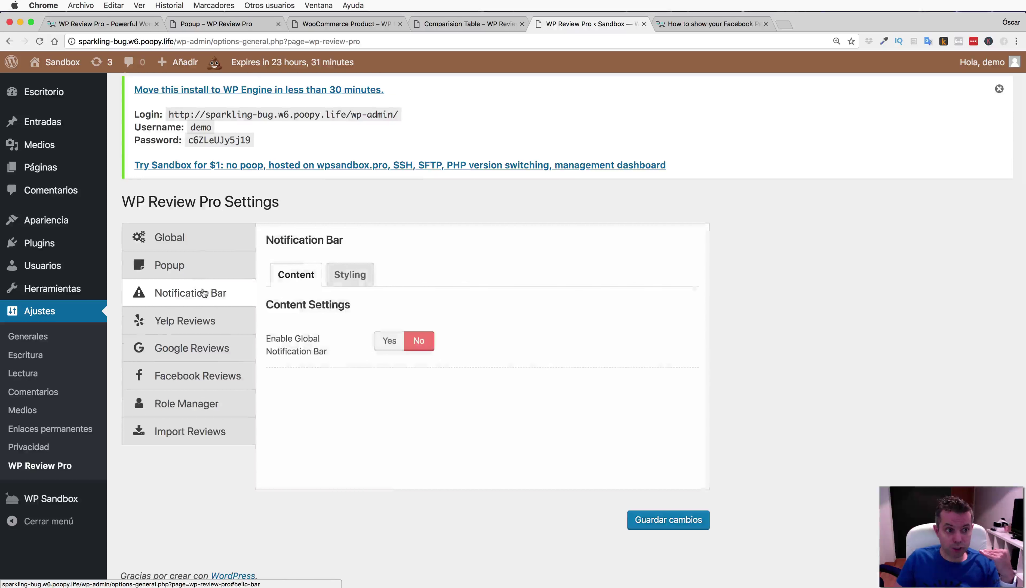
pyautogui.click(213, 323)
pyautogui.click(187, 237)
pyautogui.scroll(-3, 590, 362)
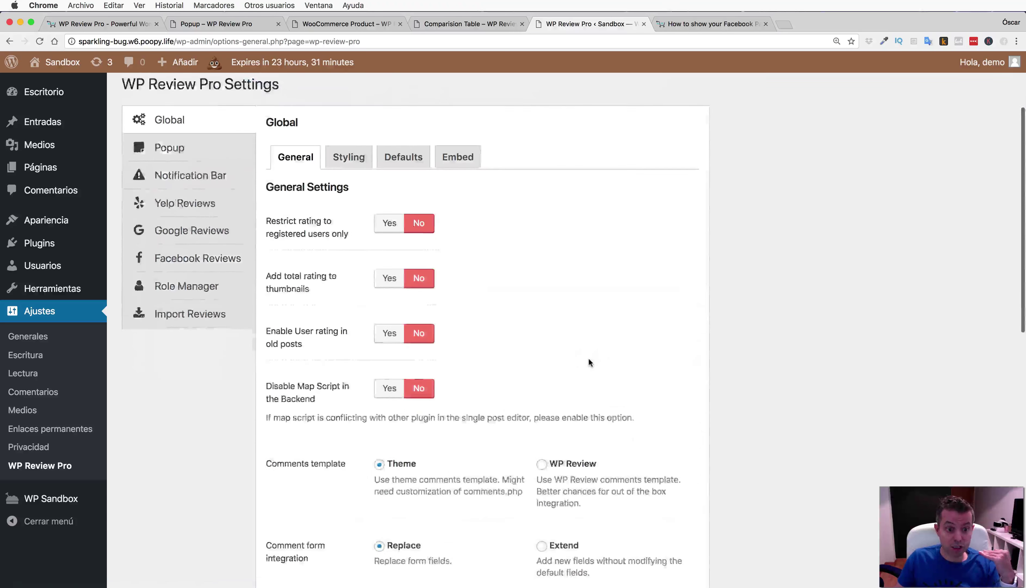
pyautogui.scroll(-10, 588, 357)
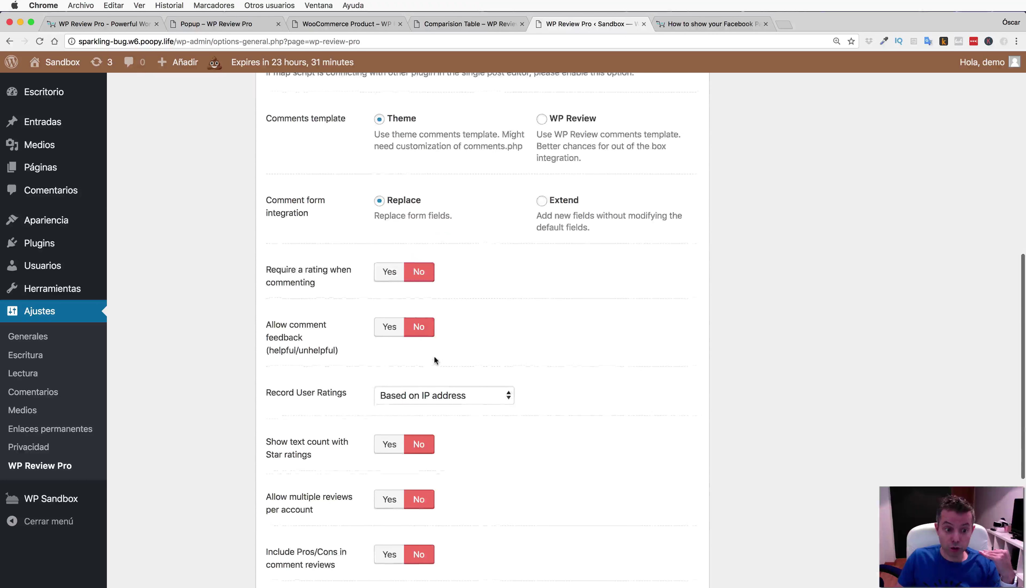
pyautogui.scroll(-5, 435, 360)
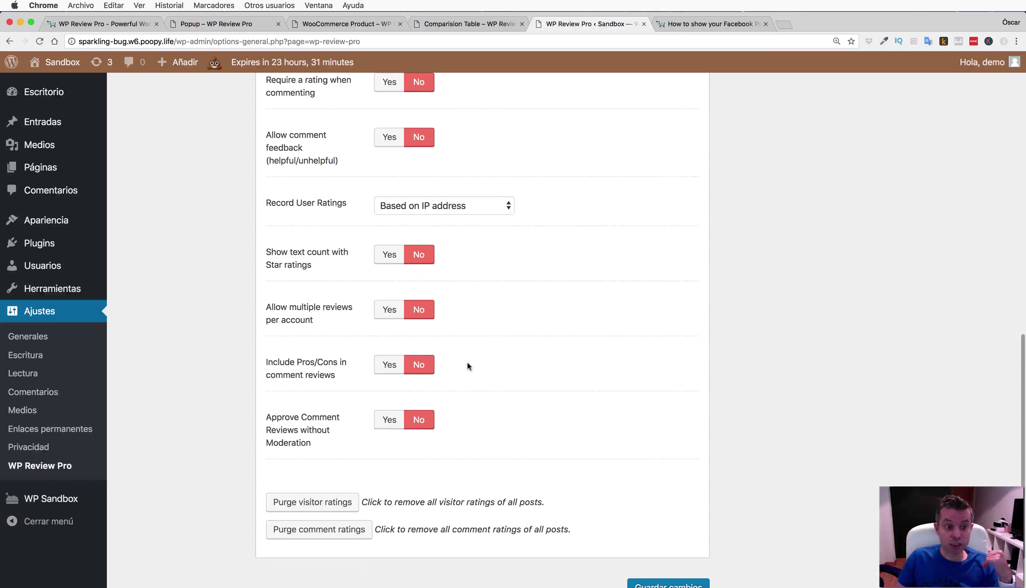
pyautogui.scroll(15, 468, 361)
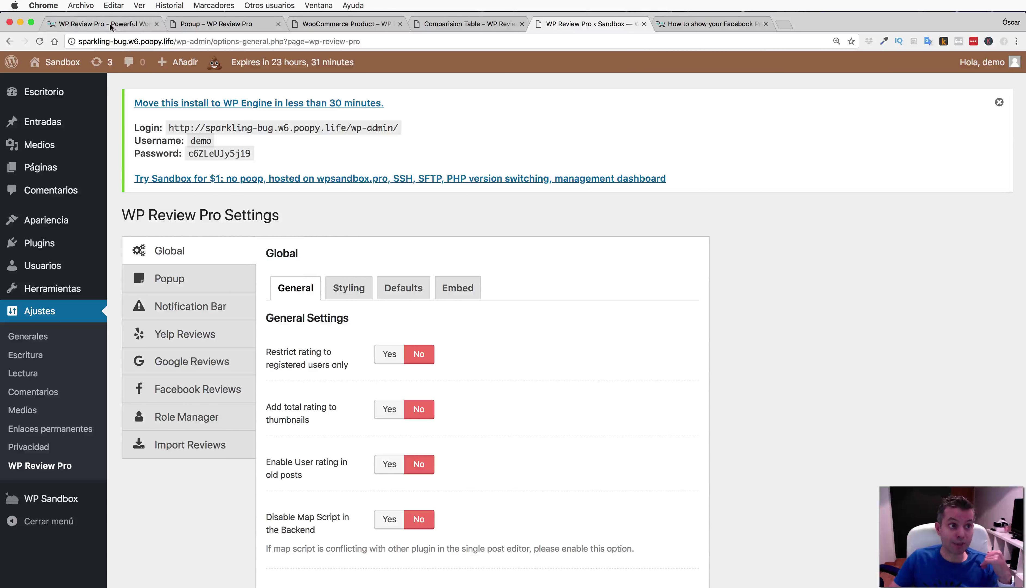
# Return to the WP Review Pro product page and read features 13 to 16, from Mobile Friendly to Translation Ready.
pyautogui.click(112, 25)
pyautogui.scroll(-6, 538, 352)
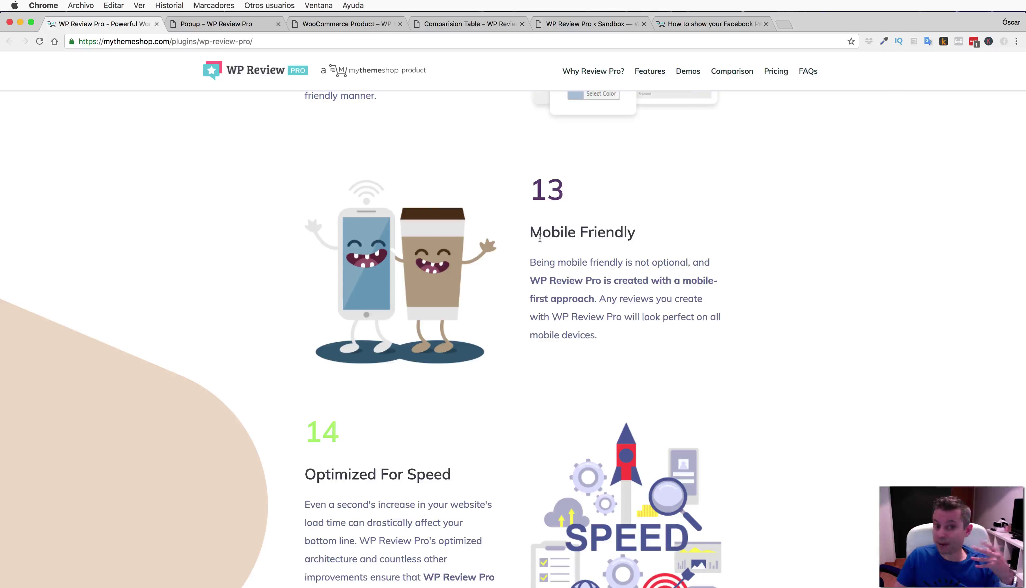
pyautogui.scroll(-5, 540, 237)
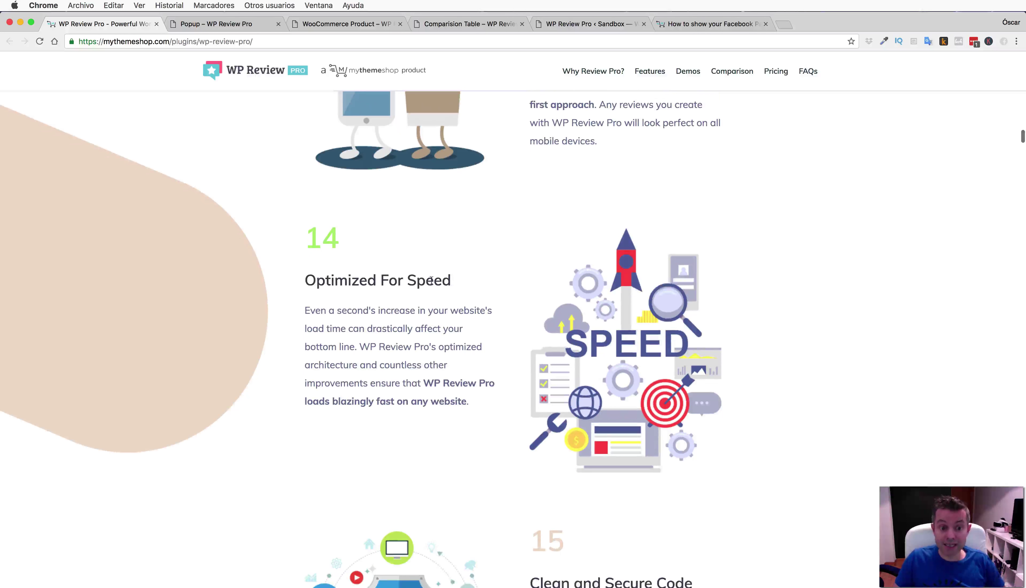
pyautogui.scroll(-1, 444, 276)
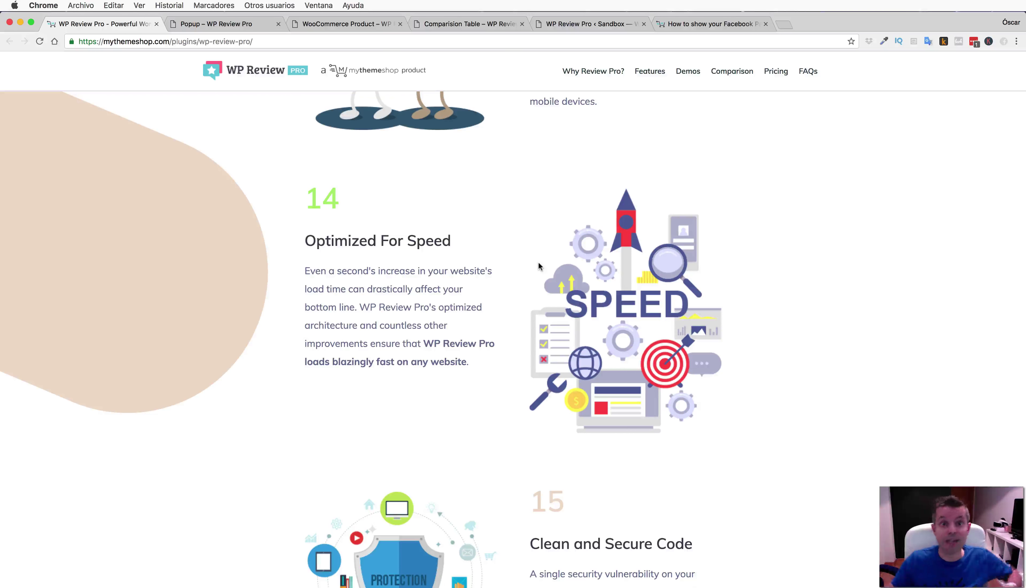
pyautogui.scroll(-8, 540, 265)
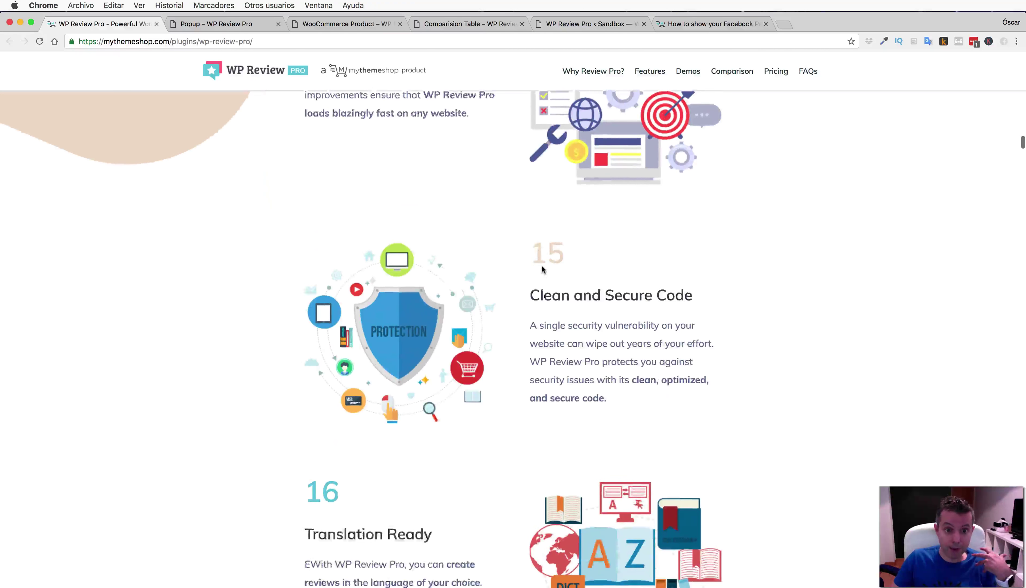
pyautogui.scroll(-1, 594, 204)
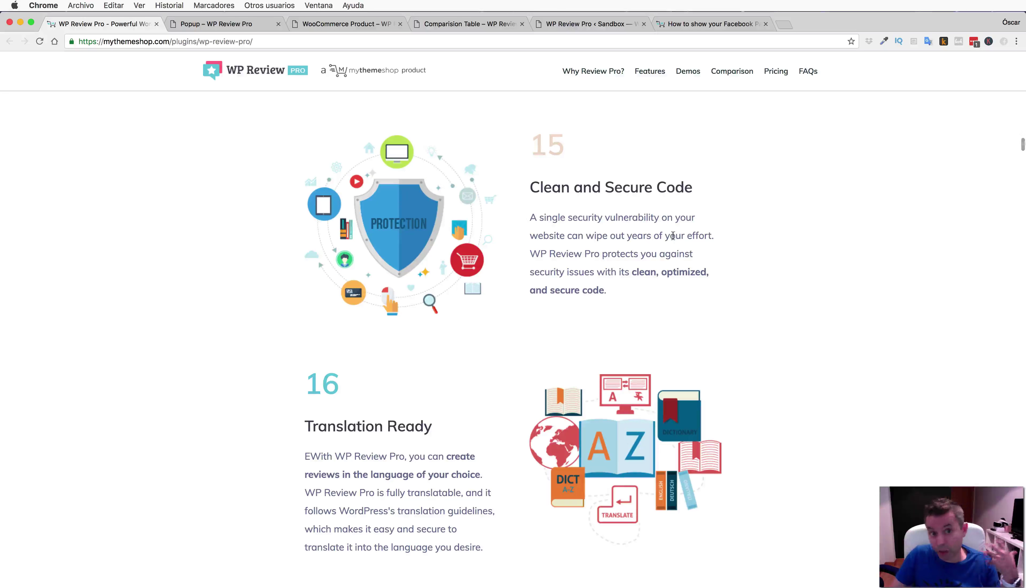
pyautogui.scroll(-4, 459, 243)
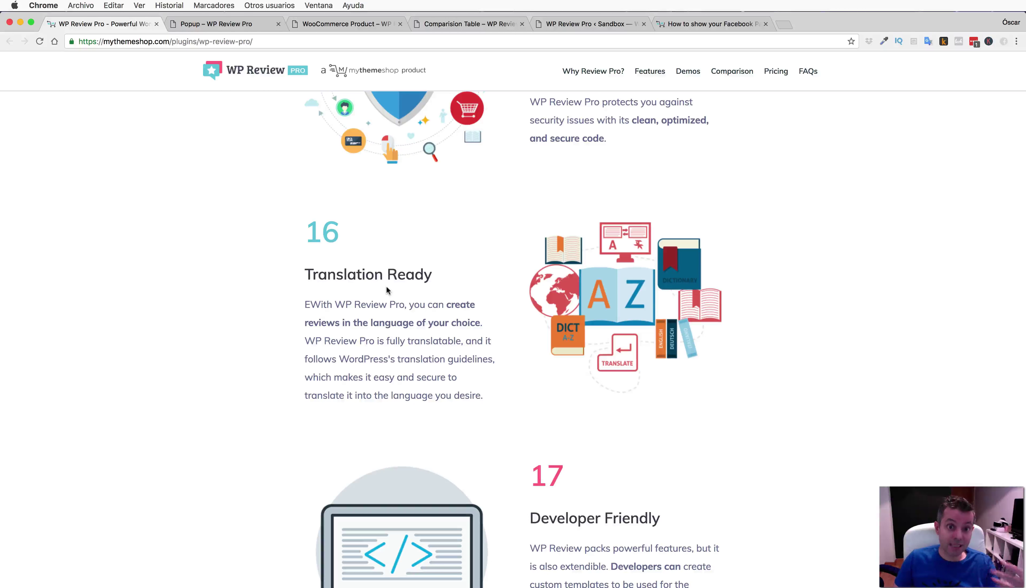
# Read the Developer Friendly feature on the product page and open its linked documentation on the plugin's filters.
pyautogui.scroll(-6, 386, 289)
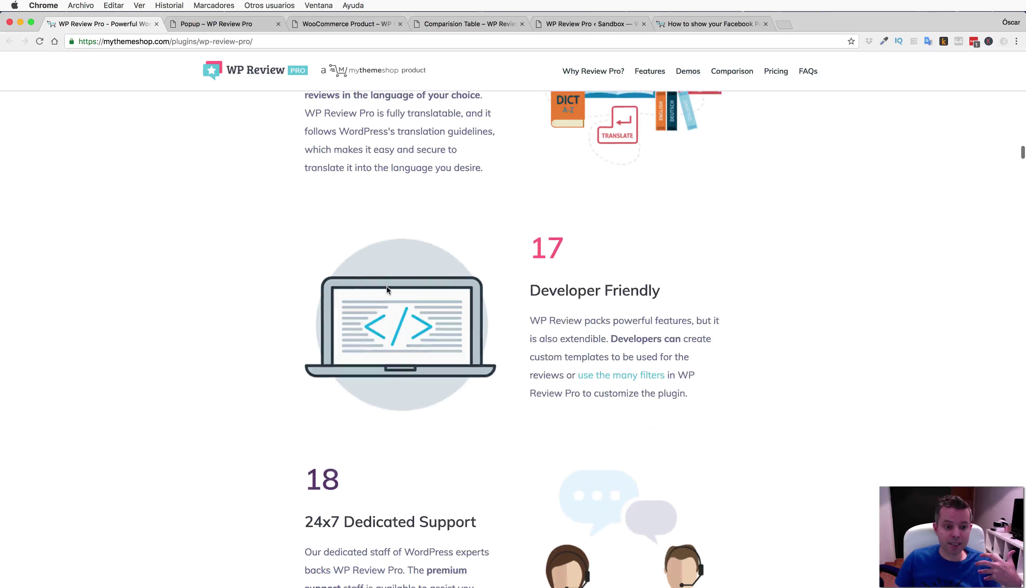
pyautogui.scroll(-2, 386, 286)
pyautogui.moveTo(526, 234); pyautogui.dragTo(663, 235)
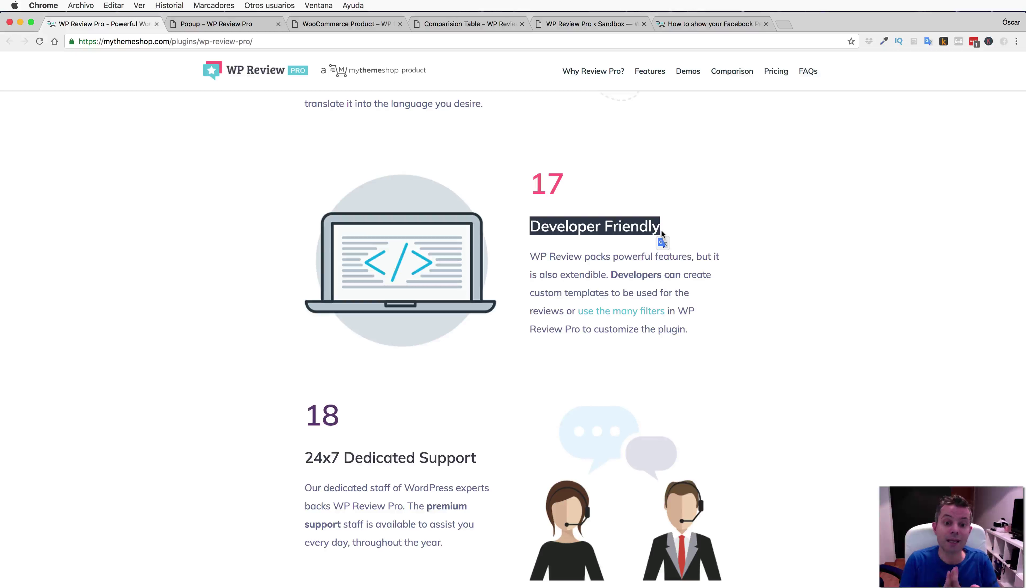
pyautogui.click(615, 311)
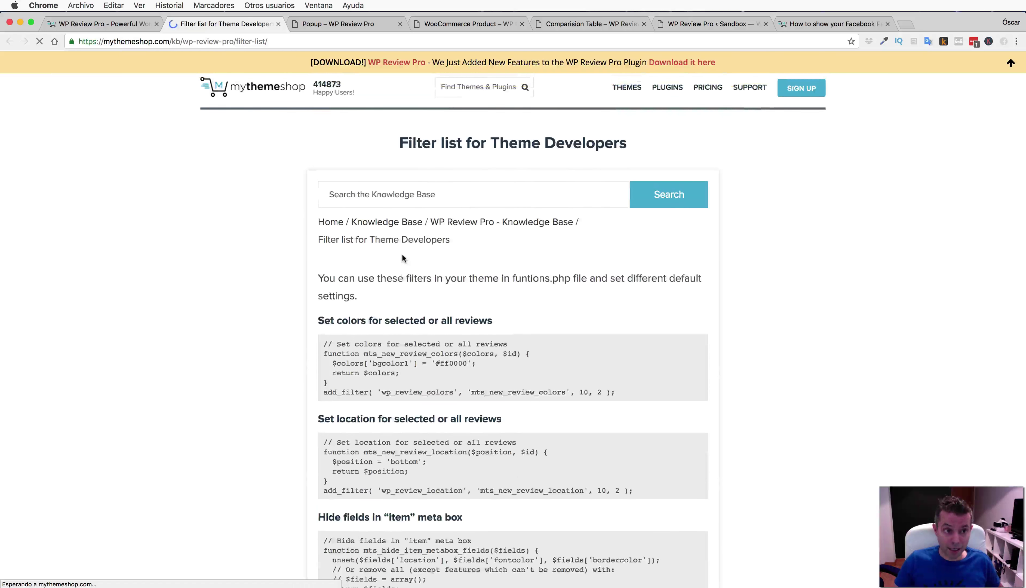
# Read through the code examples in the "Filter list for Theme Developers" documentation, from review colors to default criteria.
pyautogui.scroll(-2, 378, 323)
pyautogui.scroll(-5, 240, 280)
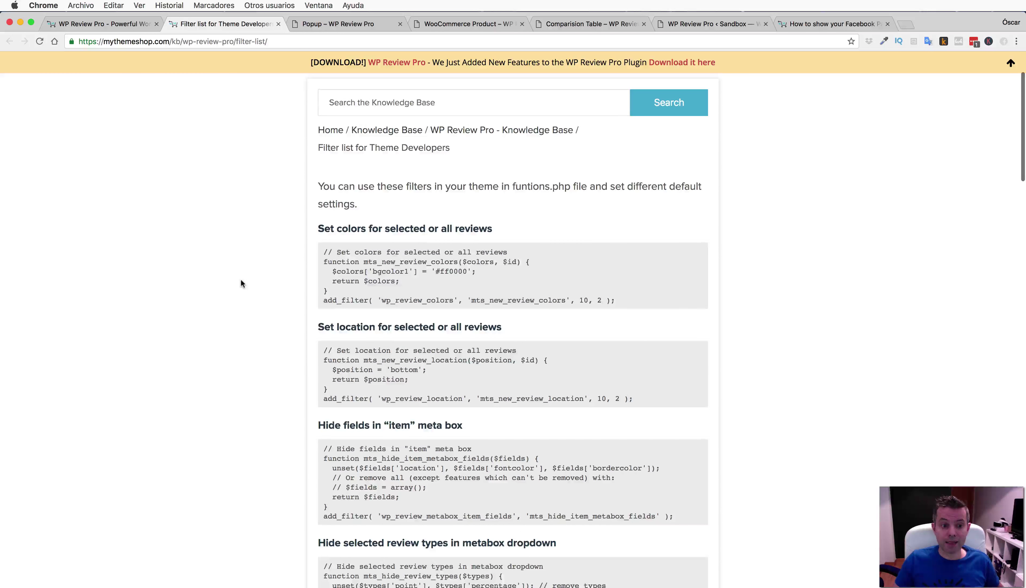
pyautogui.scroll(-5, 416, 304)
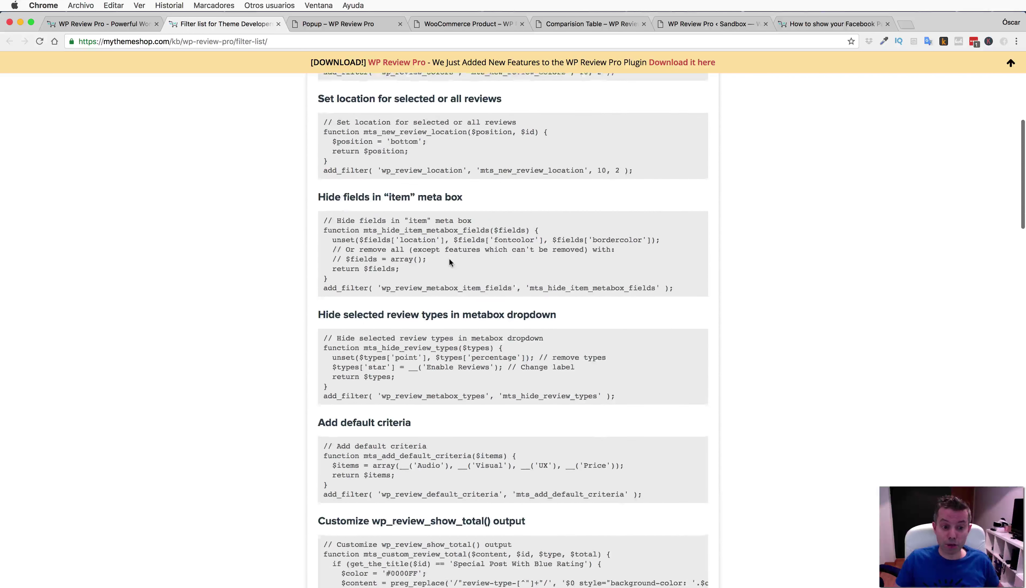
pyautogui.scroll(10, 450, 260)
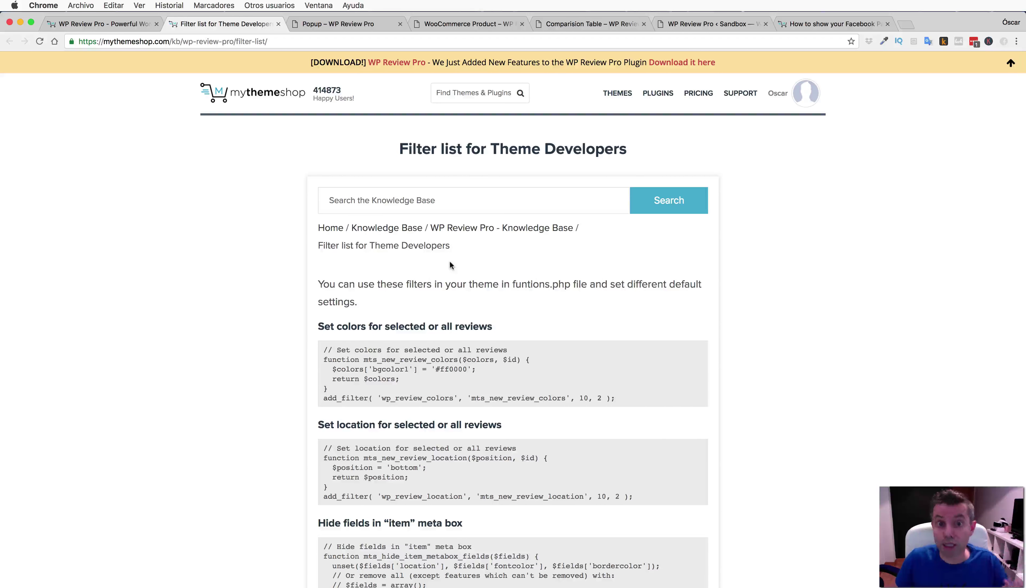
# Return to the WordPress sandbox, visit its public site and open the "Star Review – Default Template" post.
pyautogui.click(705, 23)
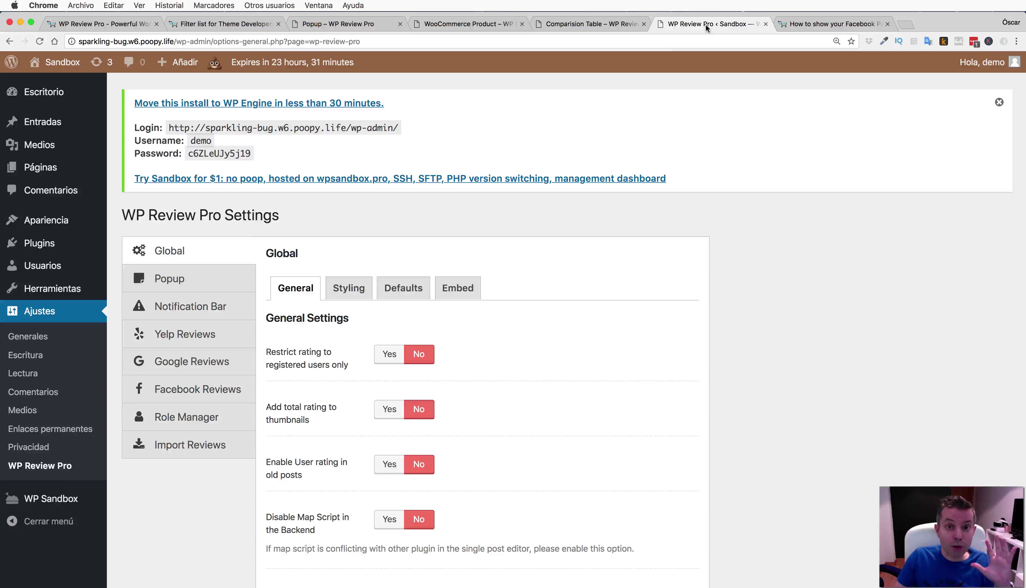
pyautogui.moveTo(65, 63)
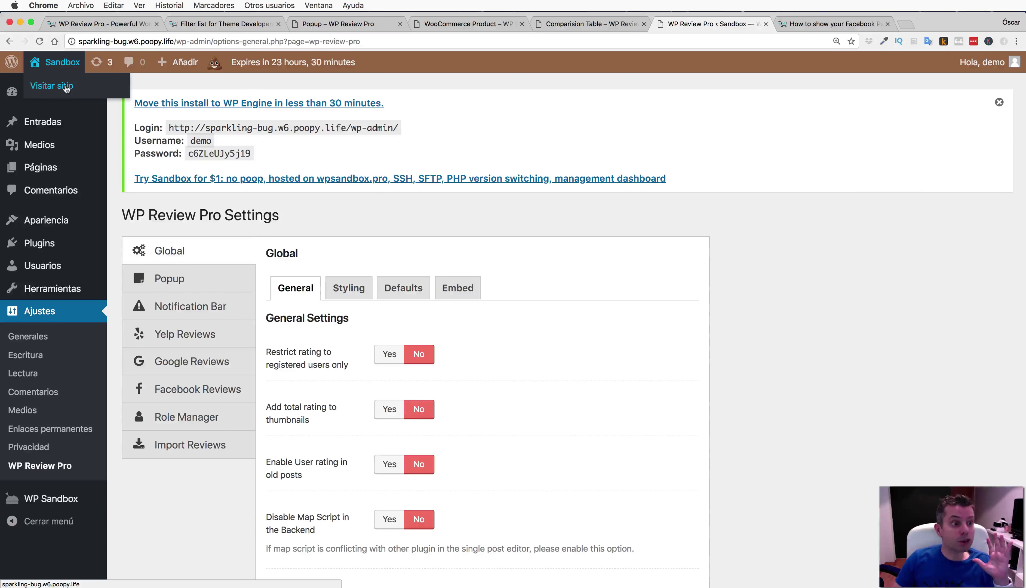
pyautogui.click(65, 86)
pyautogui.scroll(-10, 576, 159)
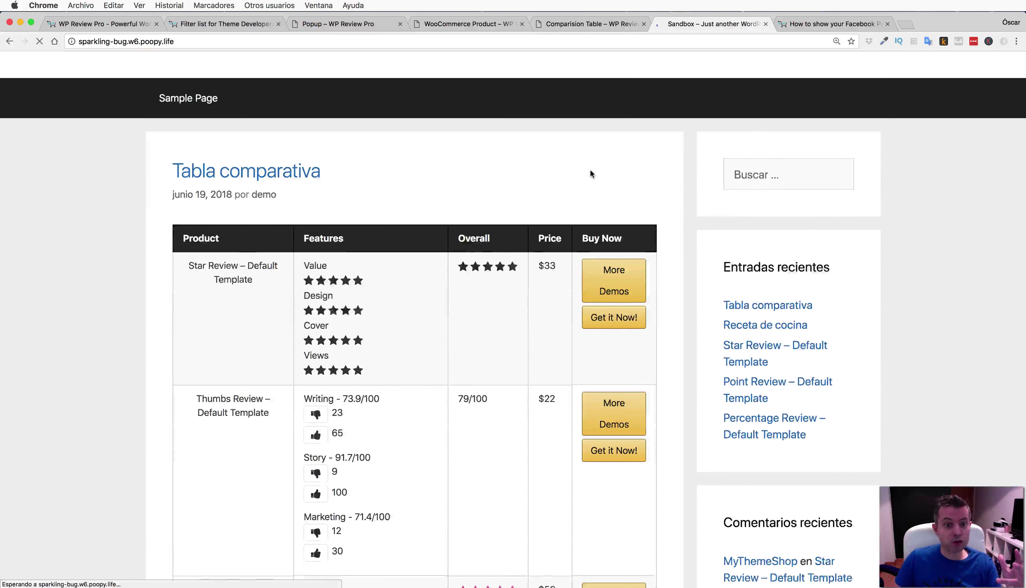
pyautogui.scroll(-15, 590, 173)
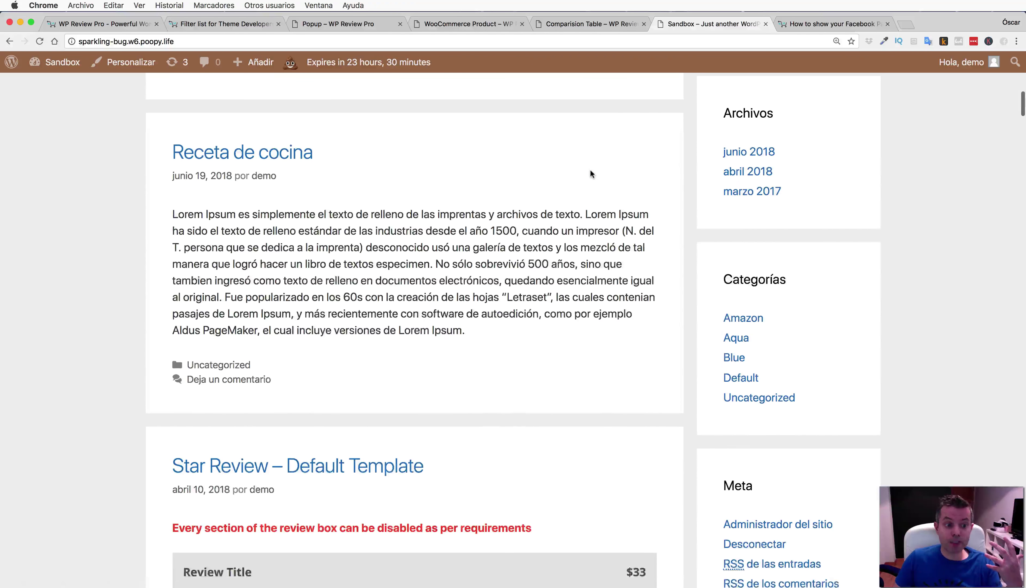
pyautogui.click(357, 293)
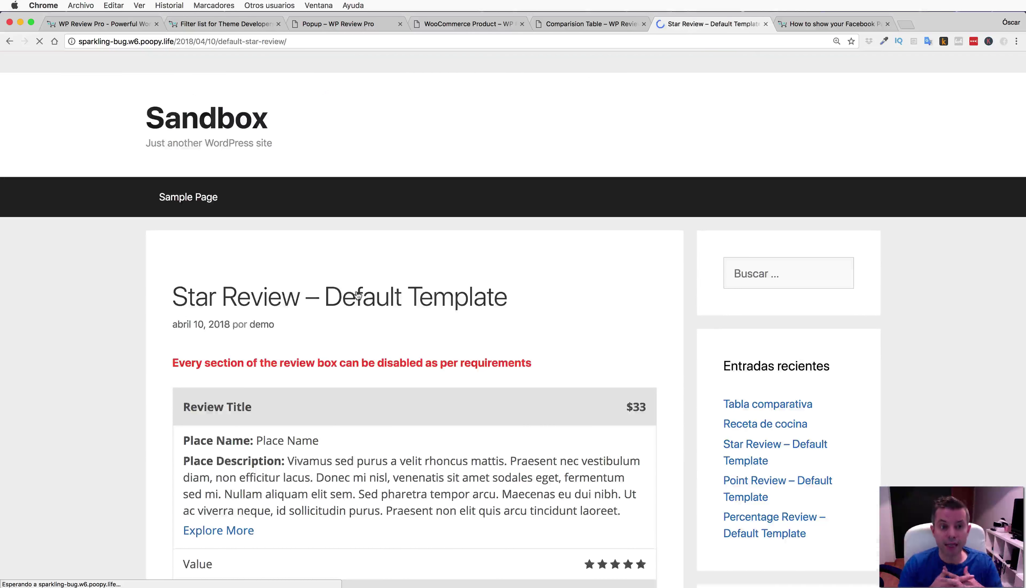